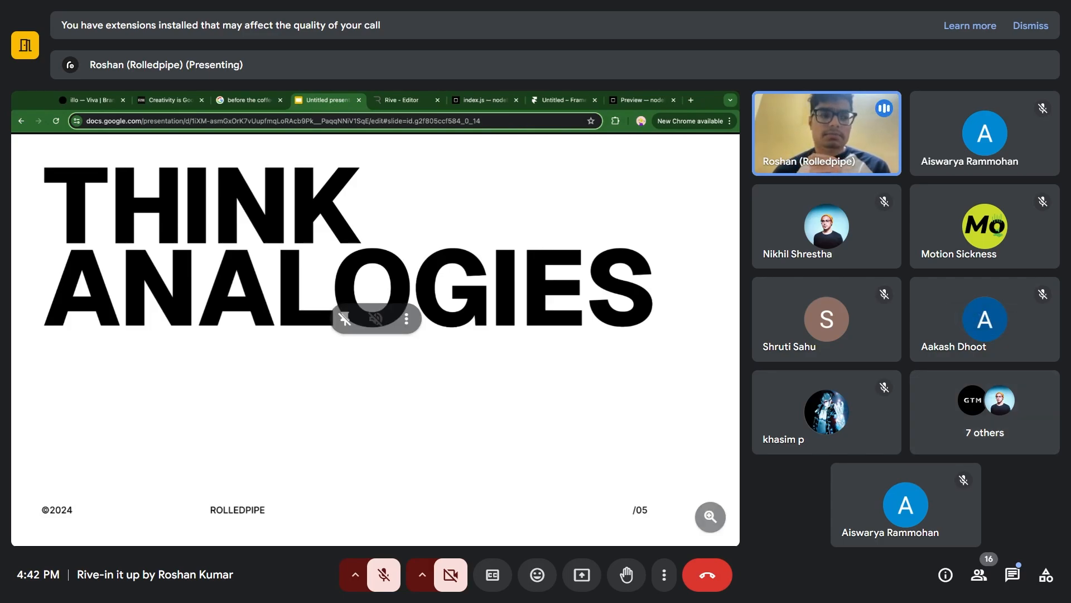
key(F11)
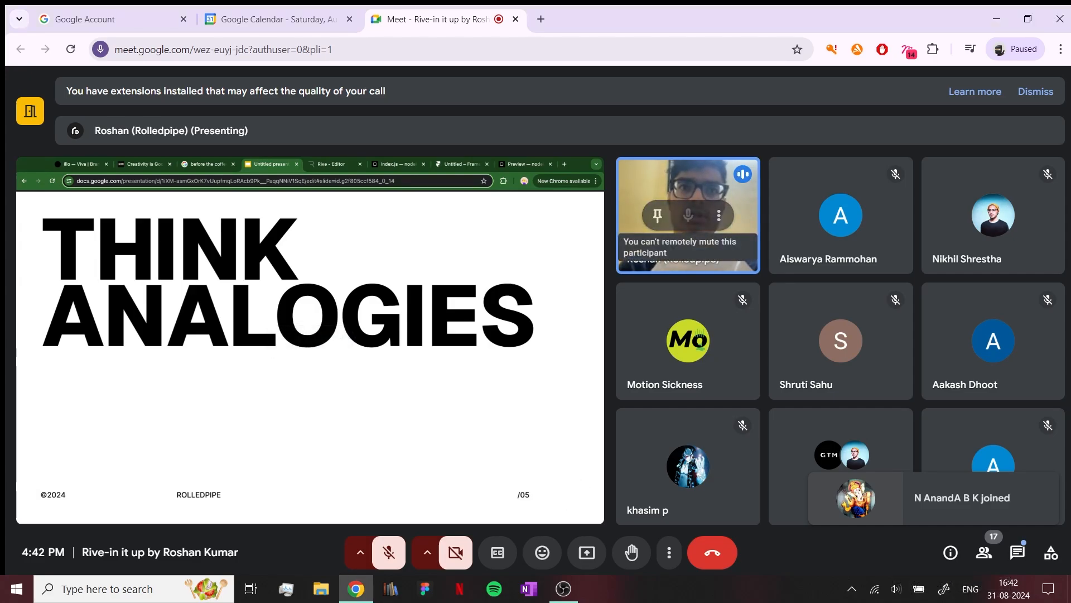
key(F11)
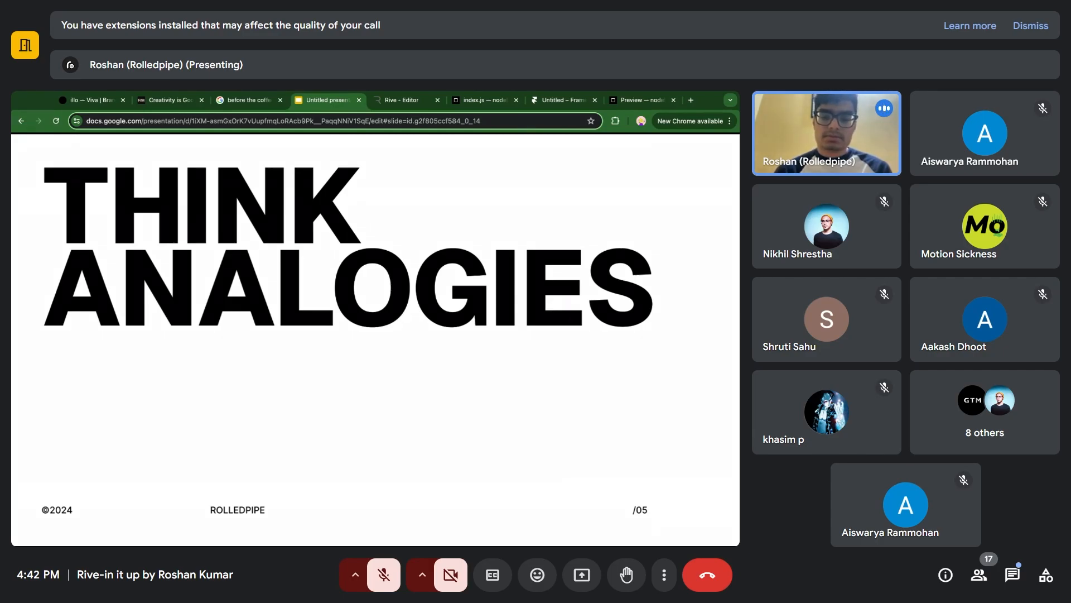
key(Escape)
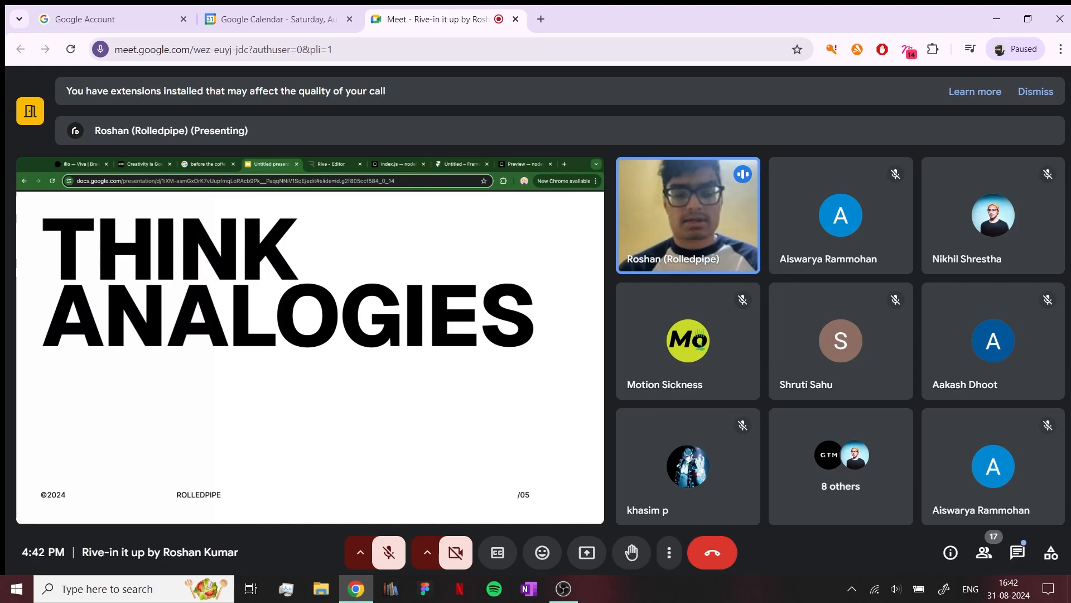
click(563, 589)
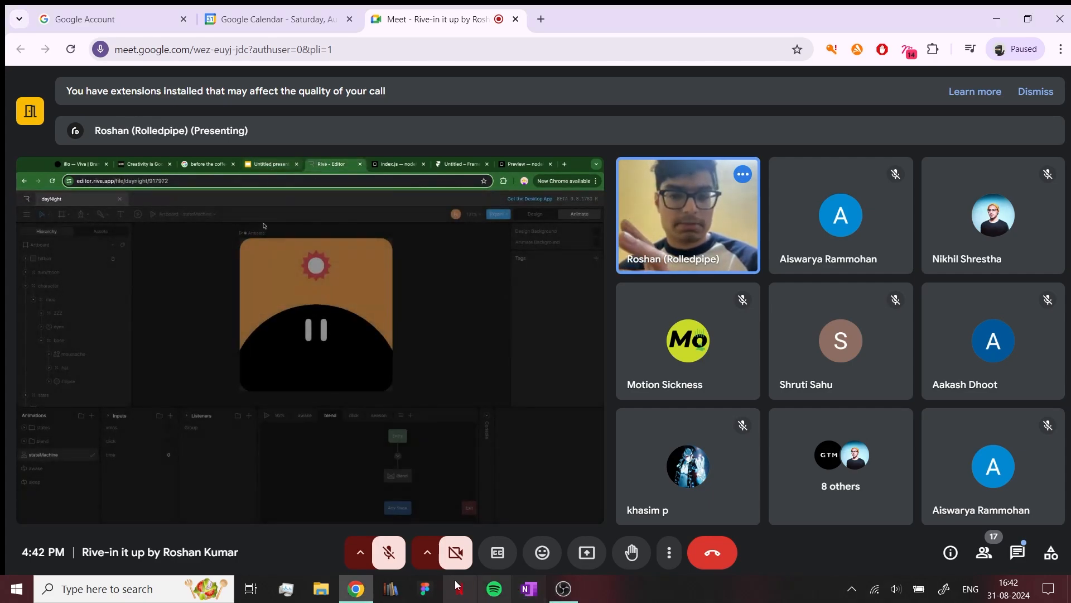
click(357, 598)
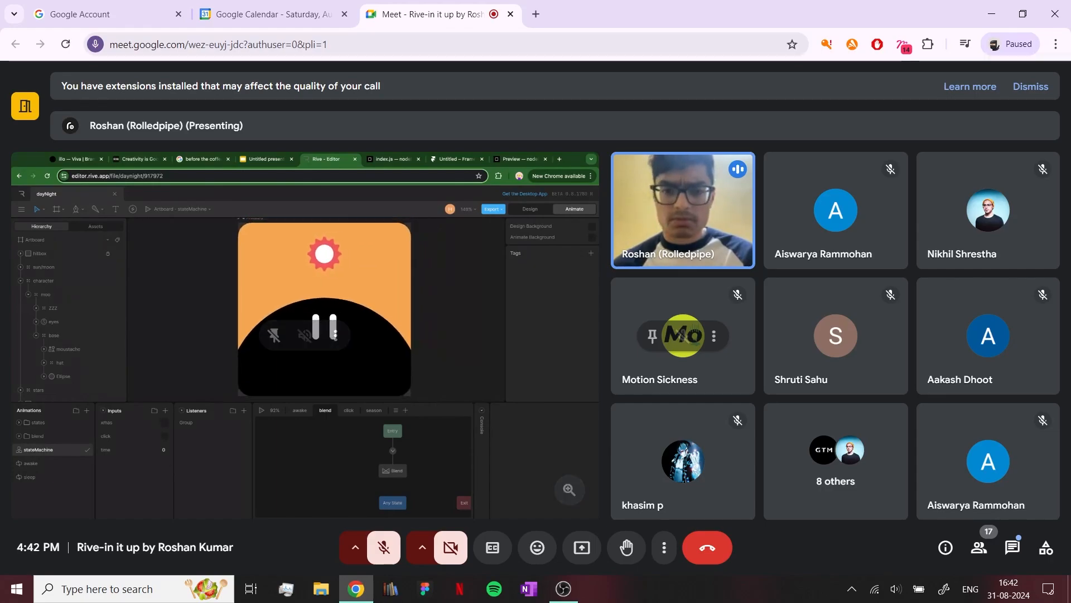
key(F11)
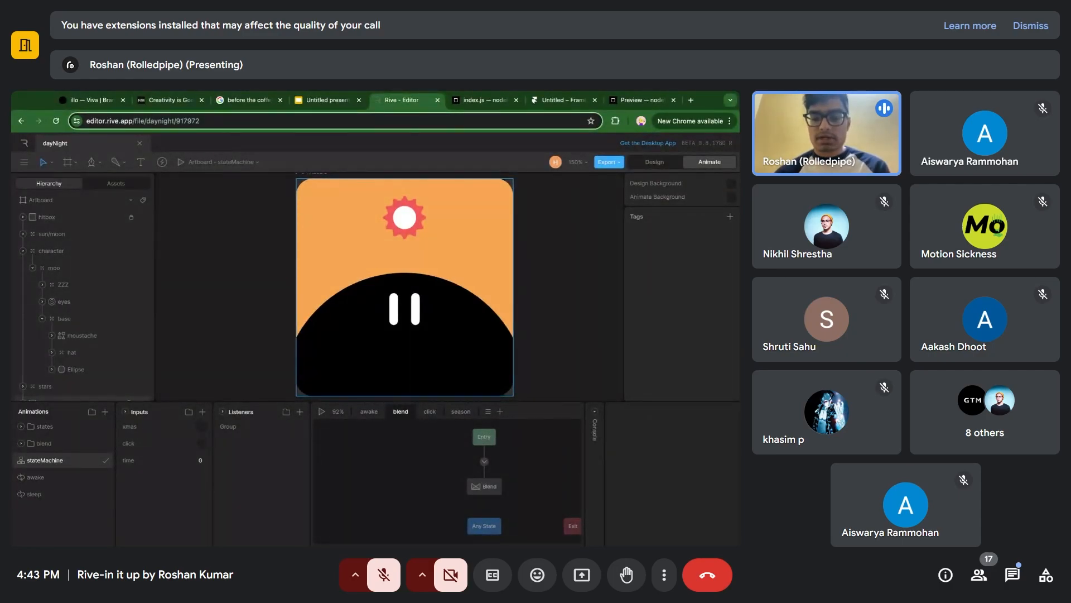
scroll(318, 226, right, 1)
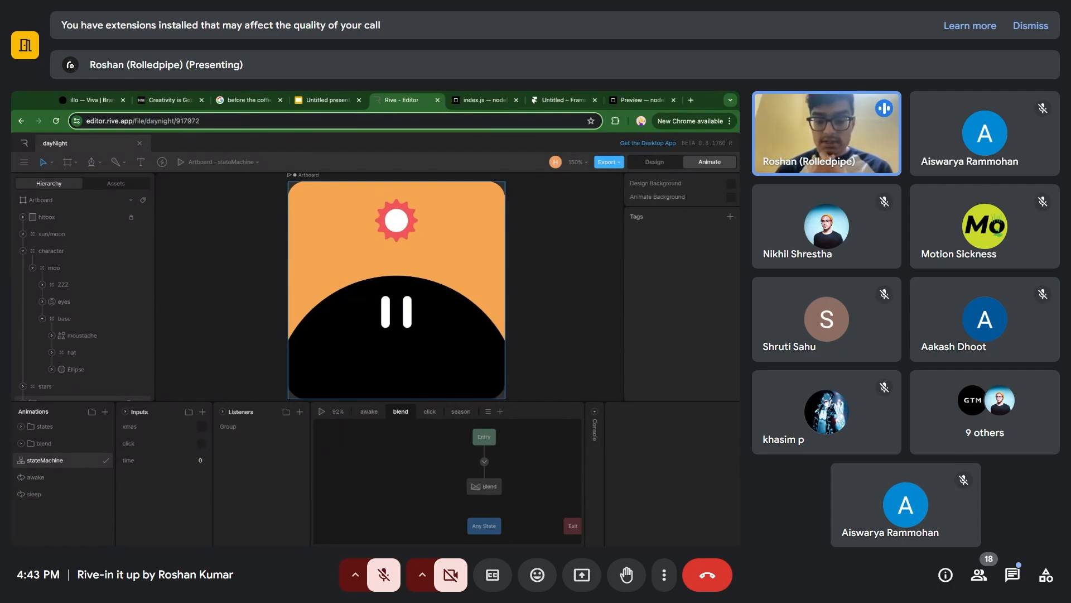
scroll(392, 441, right, 1)
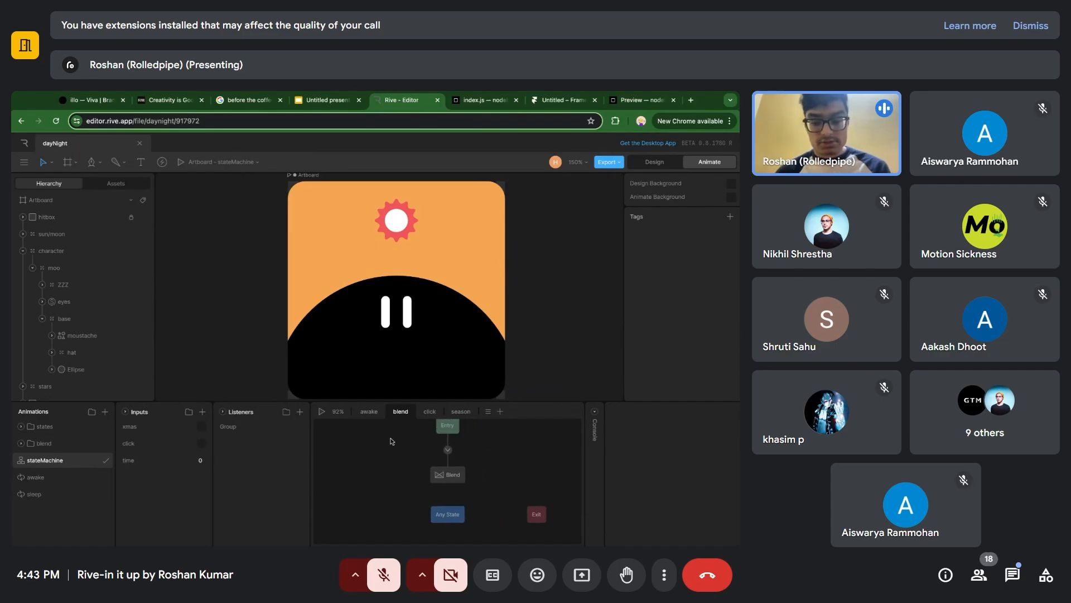
scroll(392, 441, right, 1)
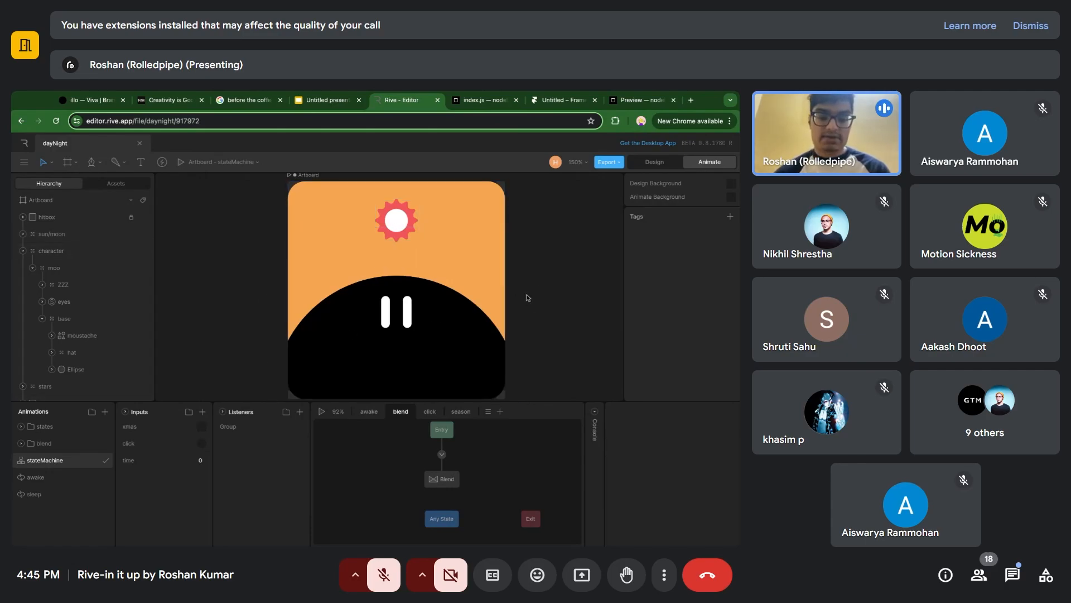
scroll(528, 297, down, 1)
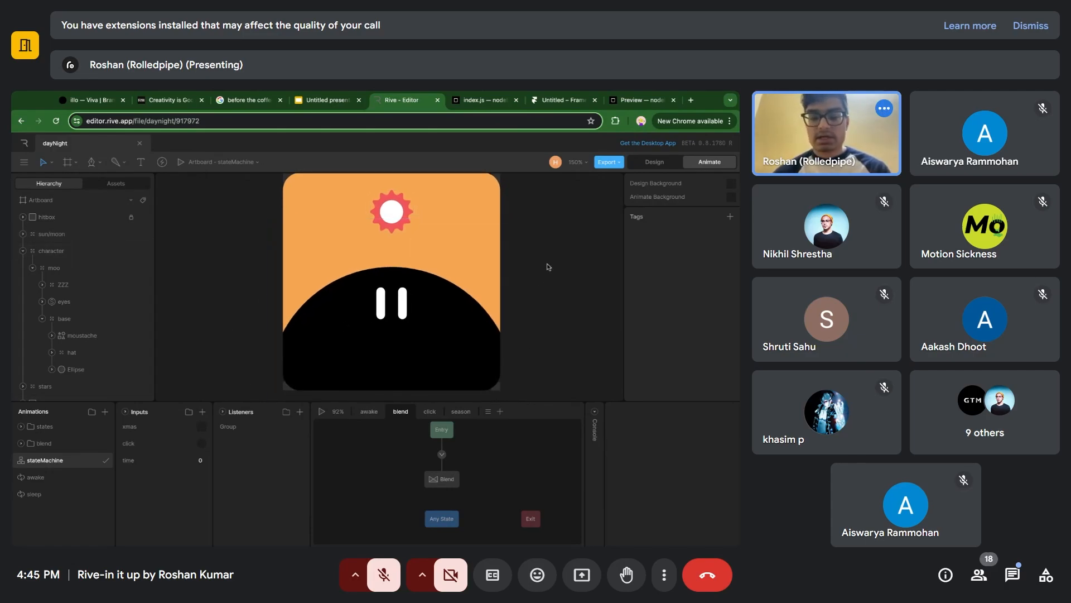
scroll(471, 303, up, 1)
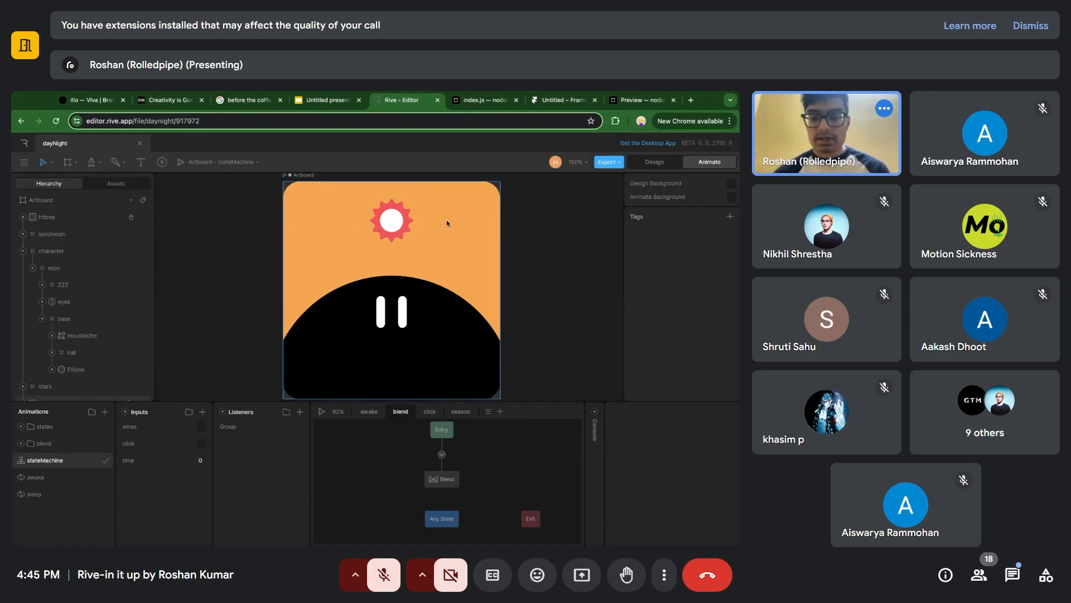
scroll(447, 223, down, 1)
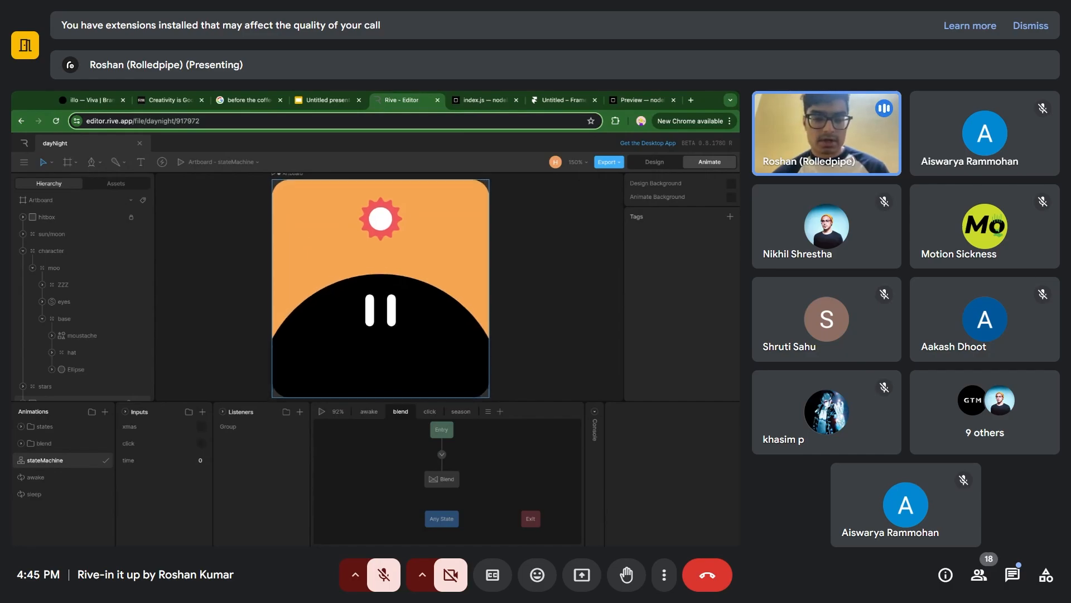
scroll(385, 286, up, 1)
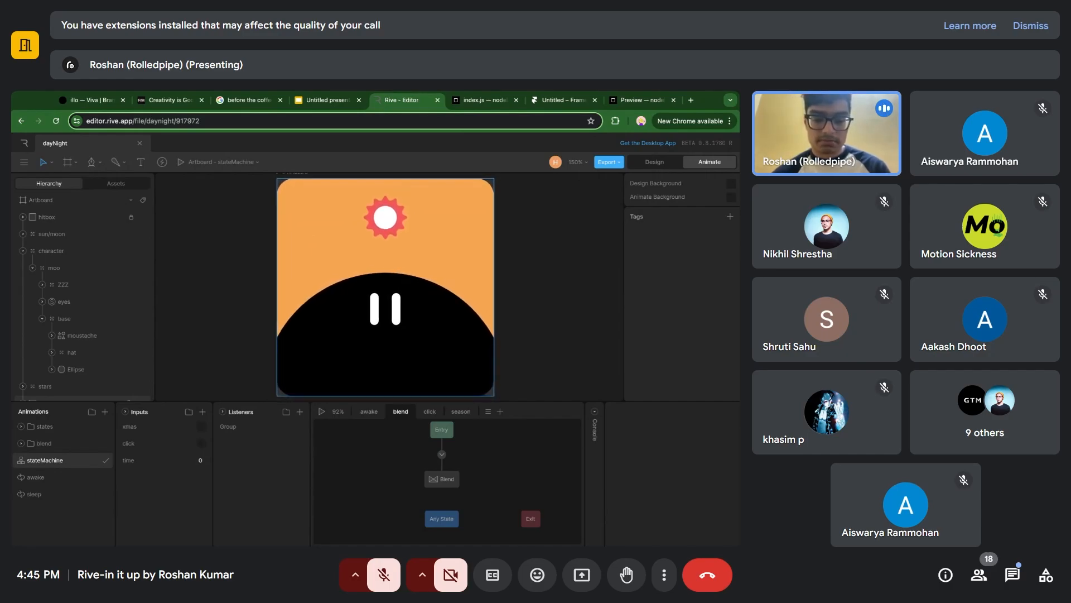
Show the "SET UP > KEYFRAMES" slide in the Google Slides presentation and return to the Rive editor.
click(343, 106)
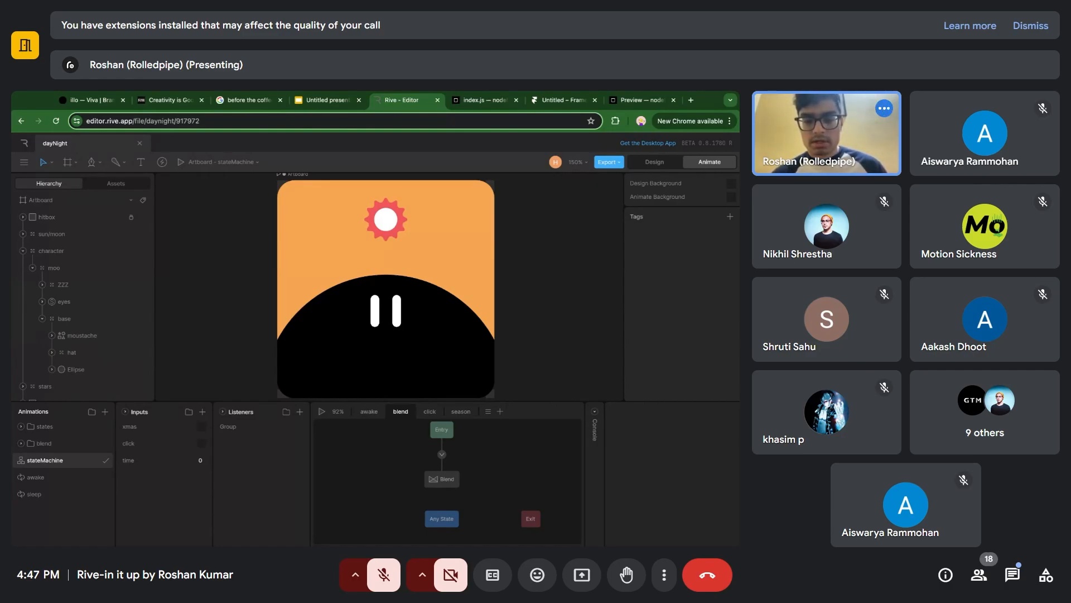
click(319, 102)
click(310, 263)
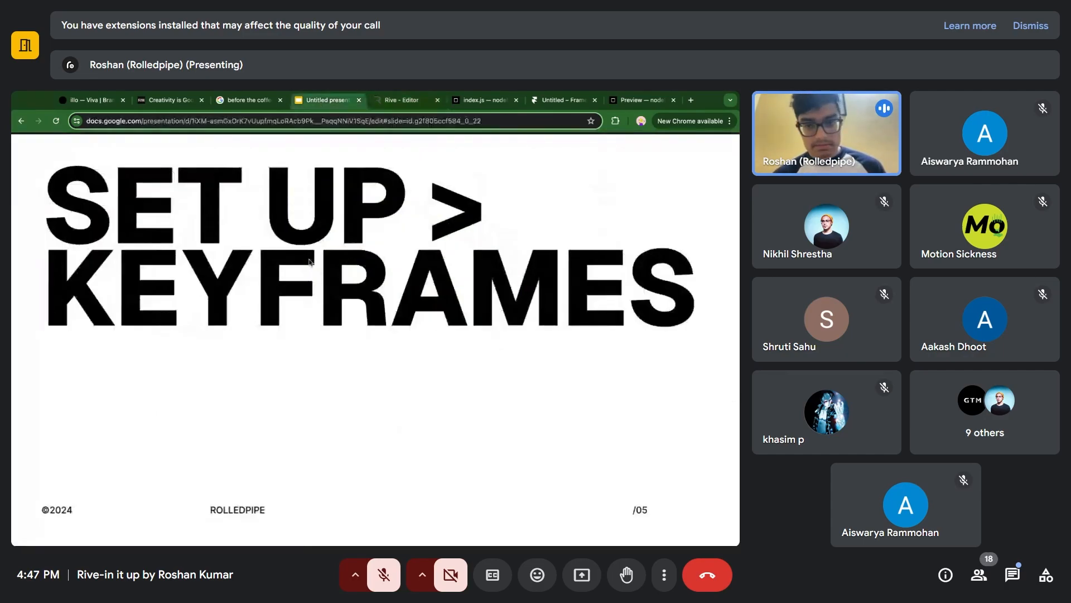
click(409, 101)
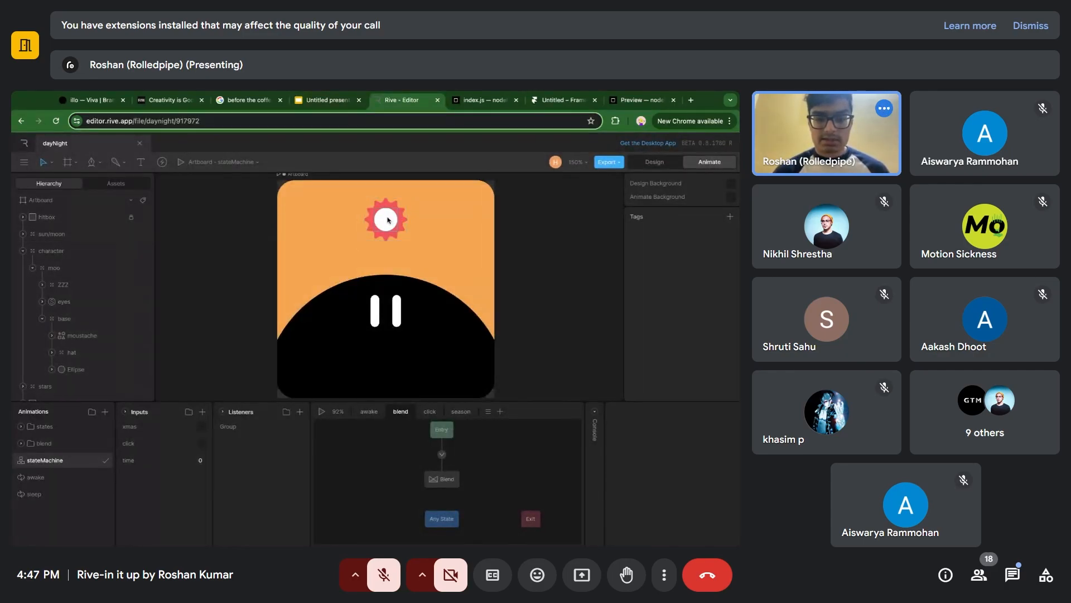
Inspect the sun's white ellipse and its parent sun/moon group.
double_click(388, 220)
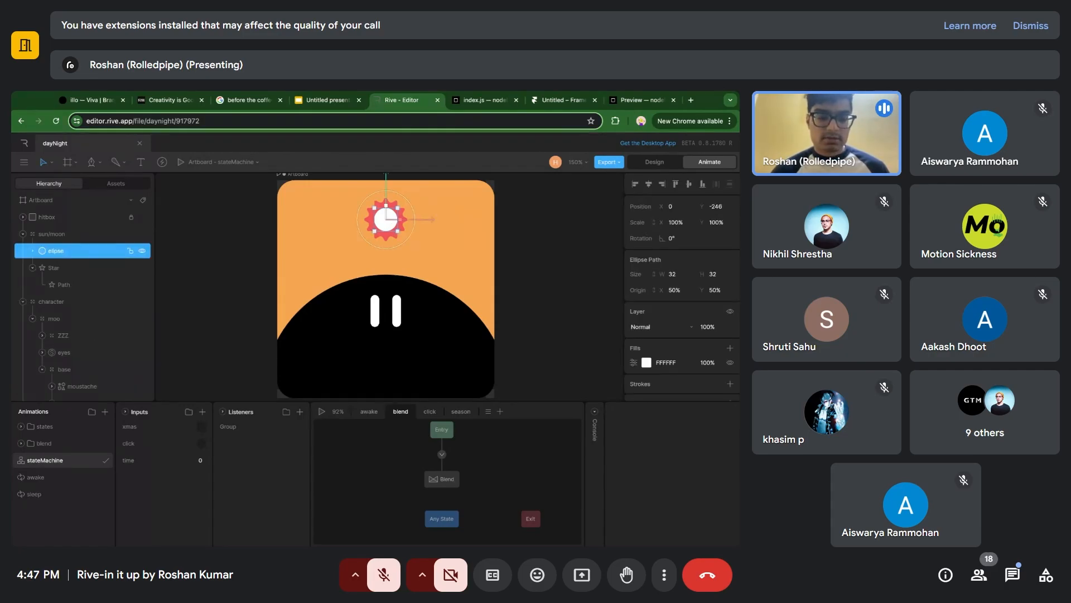
click(251, 243)
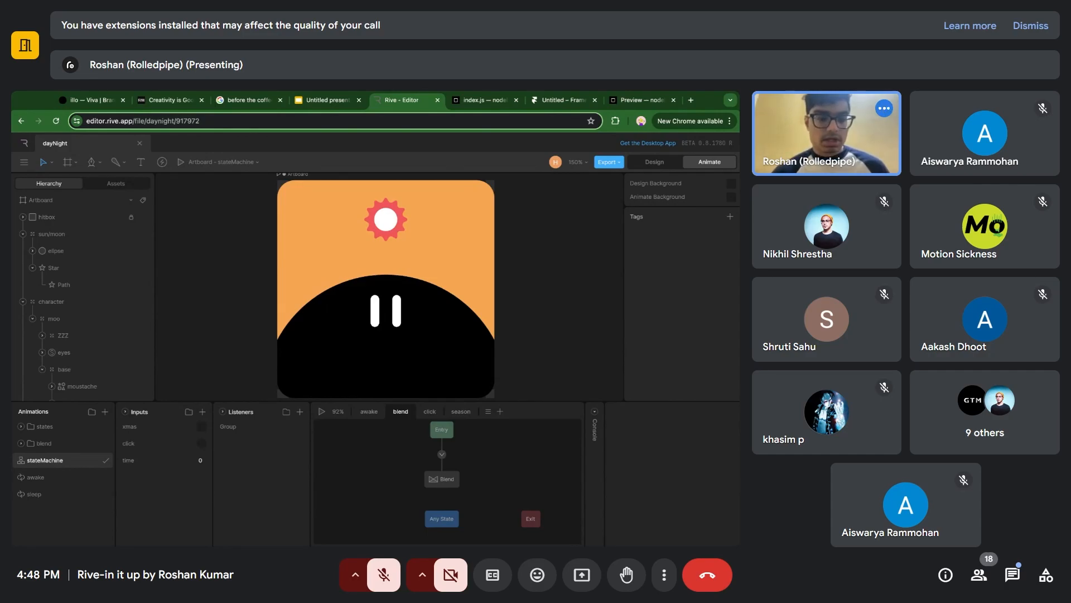
click(92, 238)
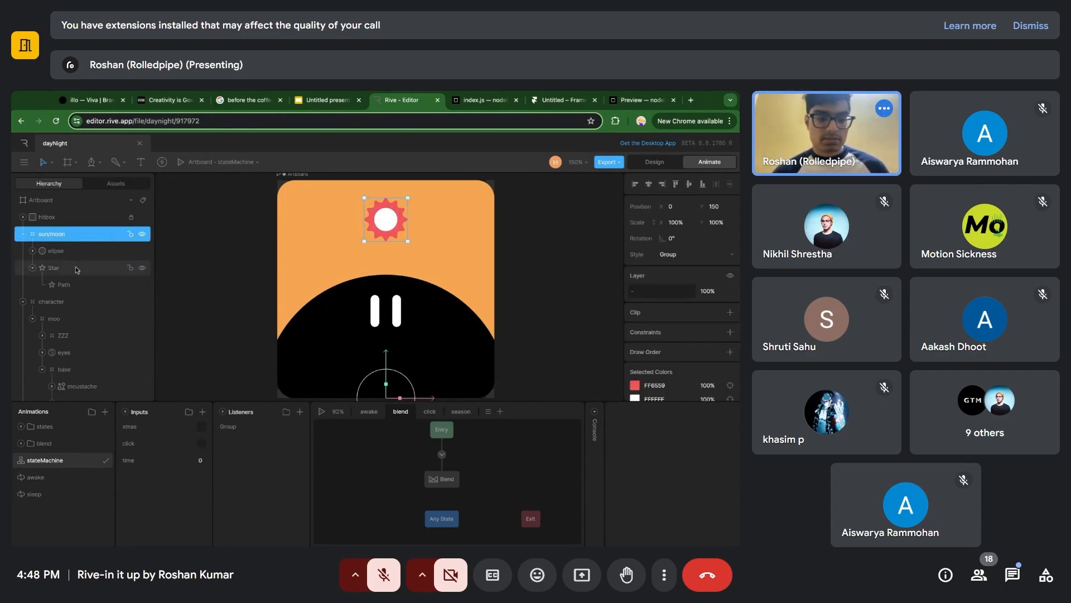
Hide and reshow the Star shape in the sun/moon group to check what it contributes to the sun.
click(103, 268)
click(142, 269)
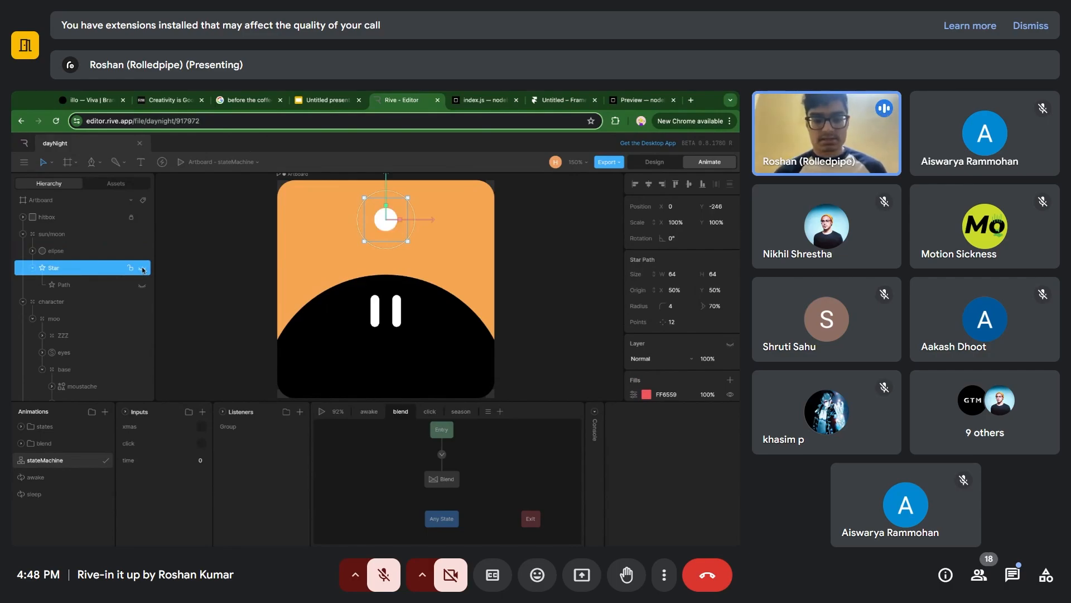
click(143, 269)
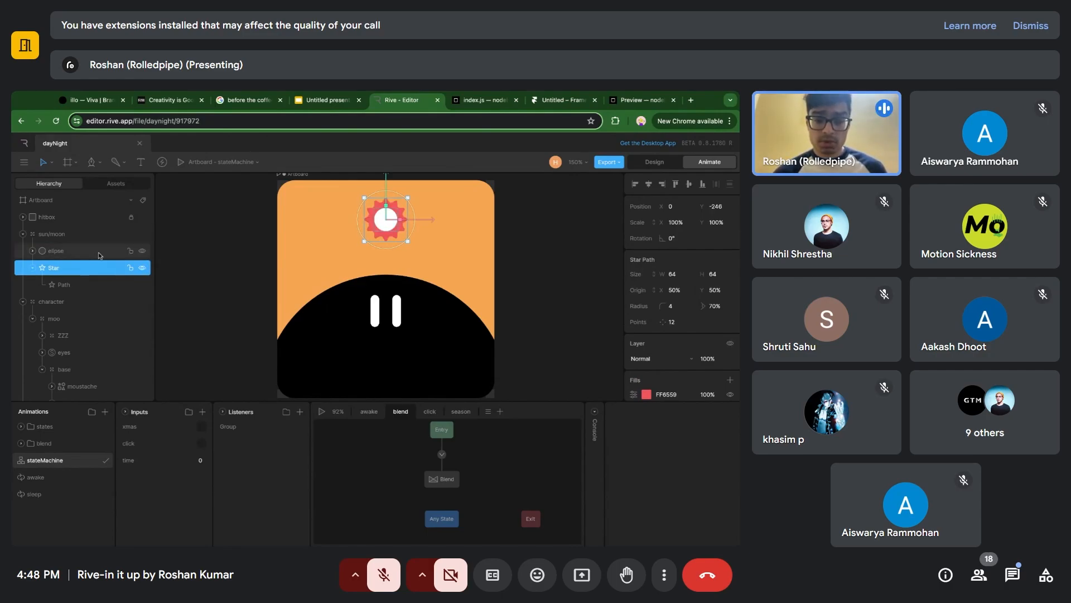
click(143, 269)
click(143, 269)
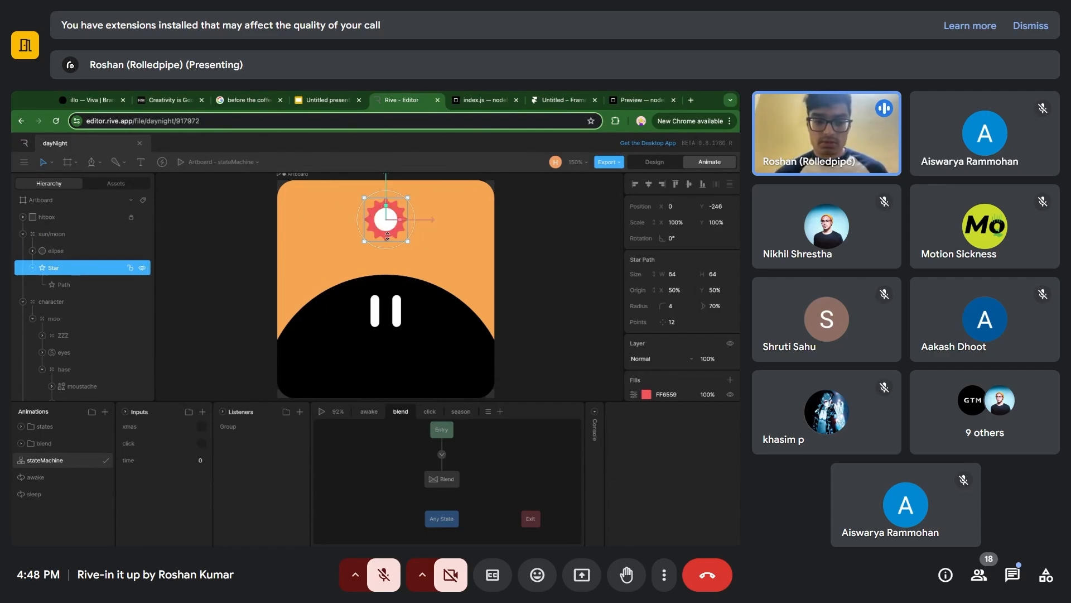
click(144, 268)
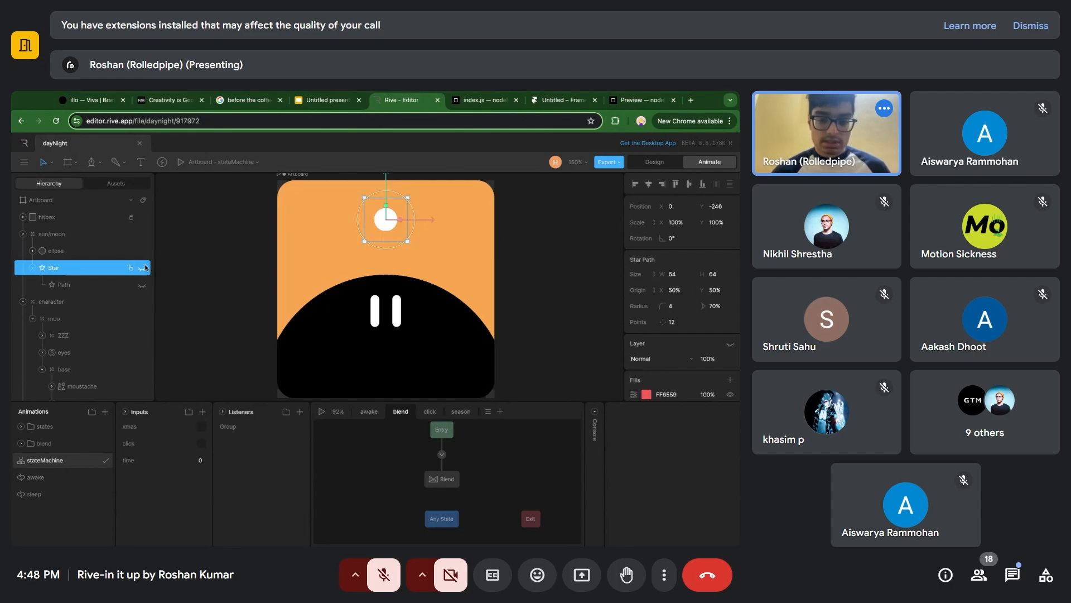
click(144, 267)
scroll(117, 312, down, 1)
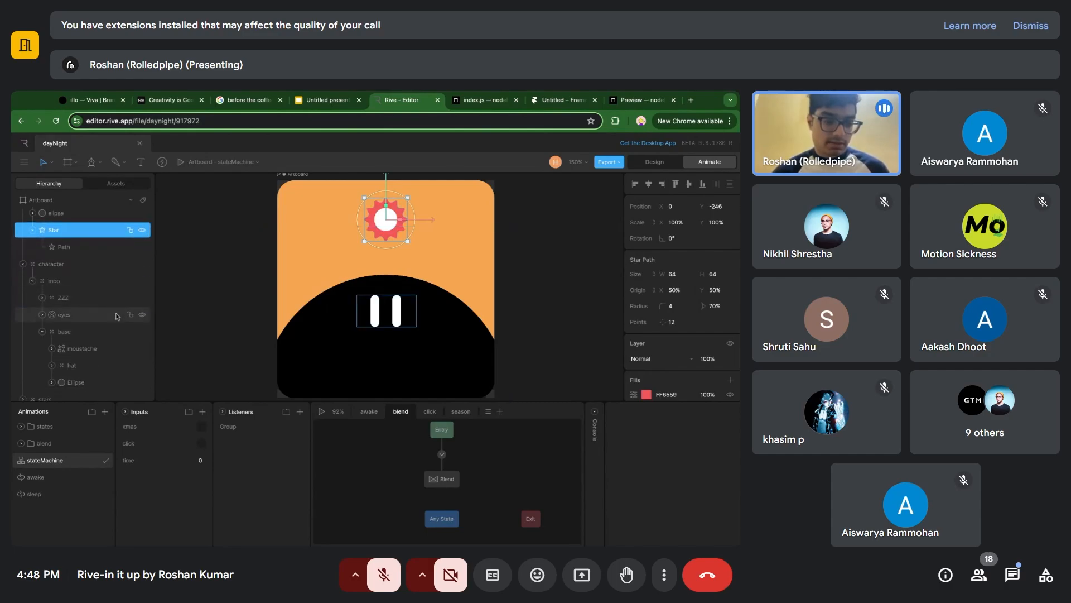
scroll(88, 259, up, 1)
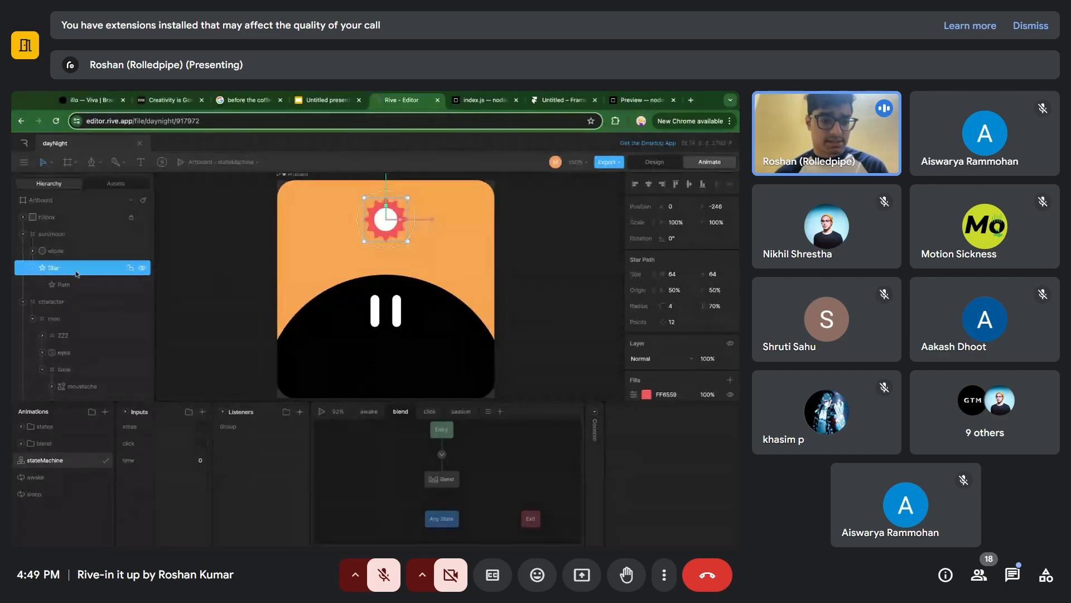
Preview the character's ZZZ group by setting its layer opacity to 100% and restoring it to 0%.
scroll(79, 274, down, 2)
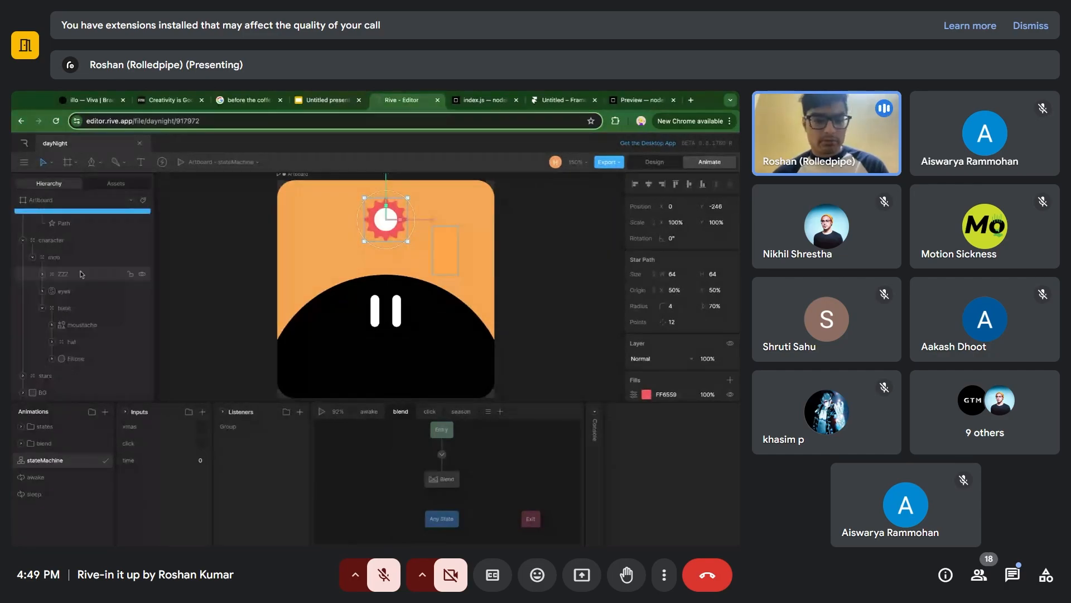
click(82, 274)
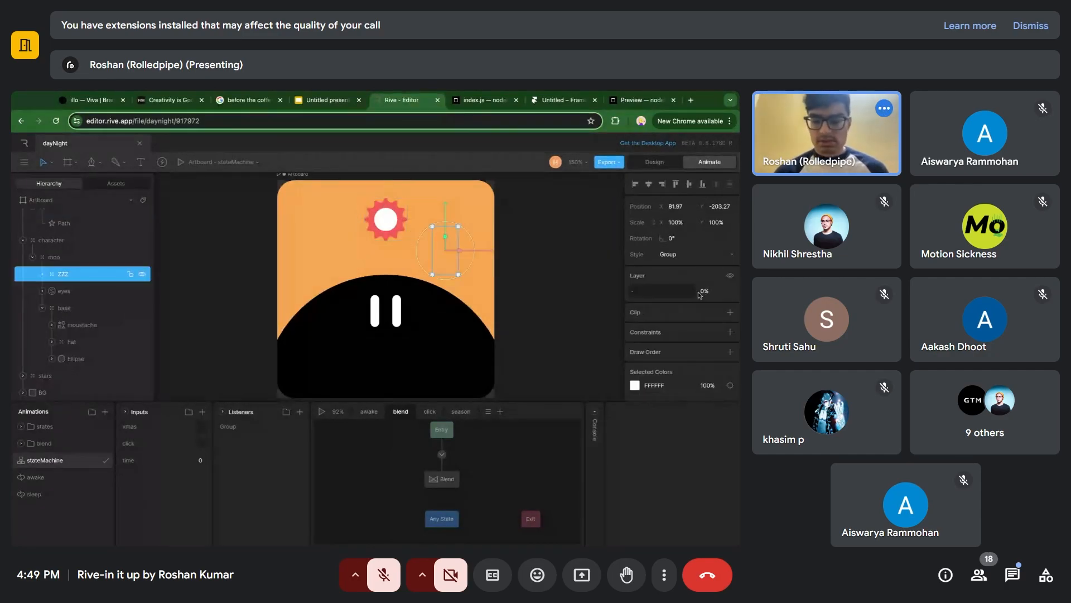
click(702, 293)
text(100)
key(Return)
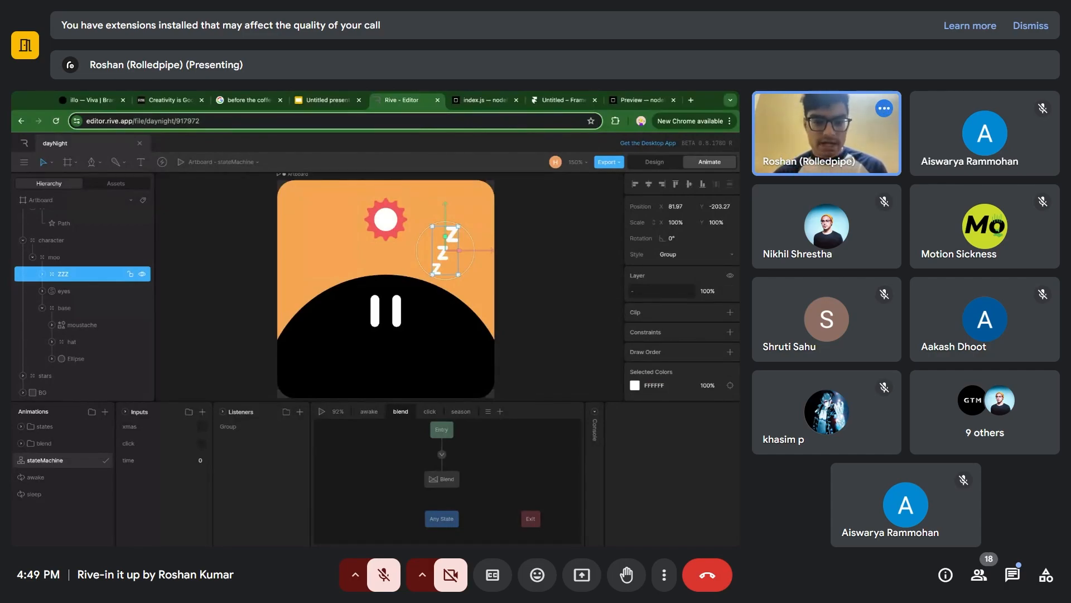
click(718, 291)
text(0)
key(Return)
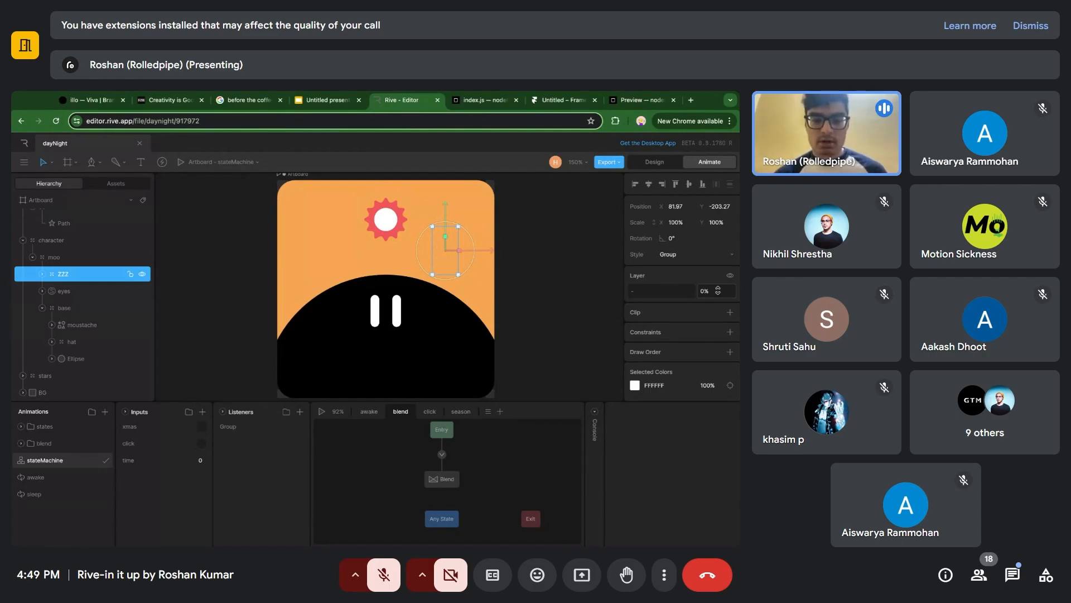
Select the character's base group on the artboard to examine its extent.
click(307, 339)
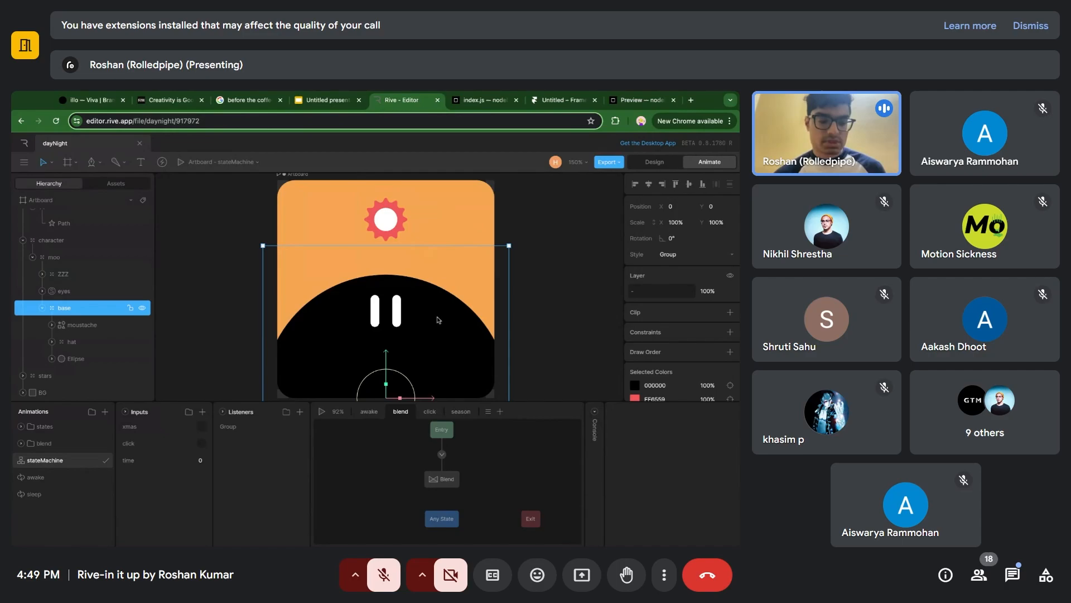
scroll(439, 319, down, 1)
scroll(439, 320, up, 1)
scroll(438, 320, down, 1)
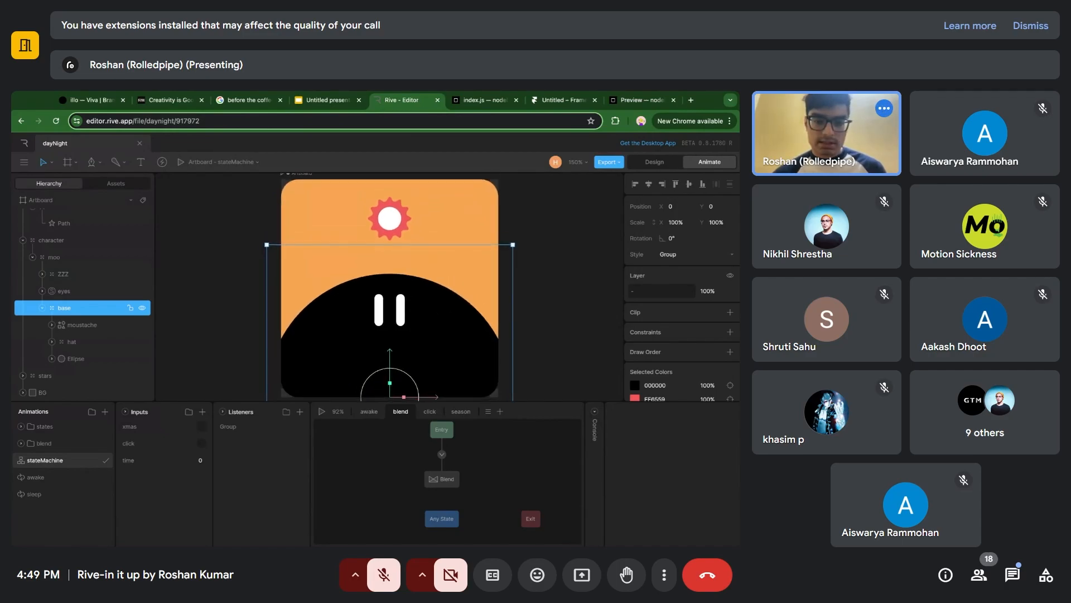
scroll(389, 288, right, 1)
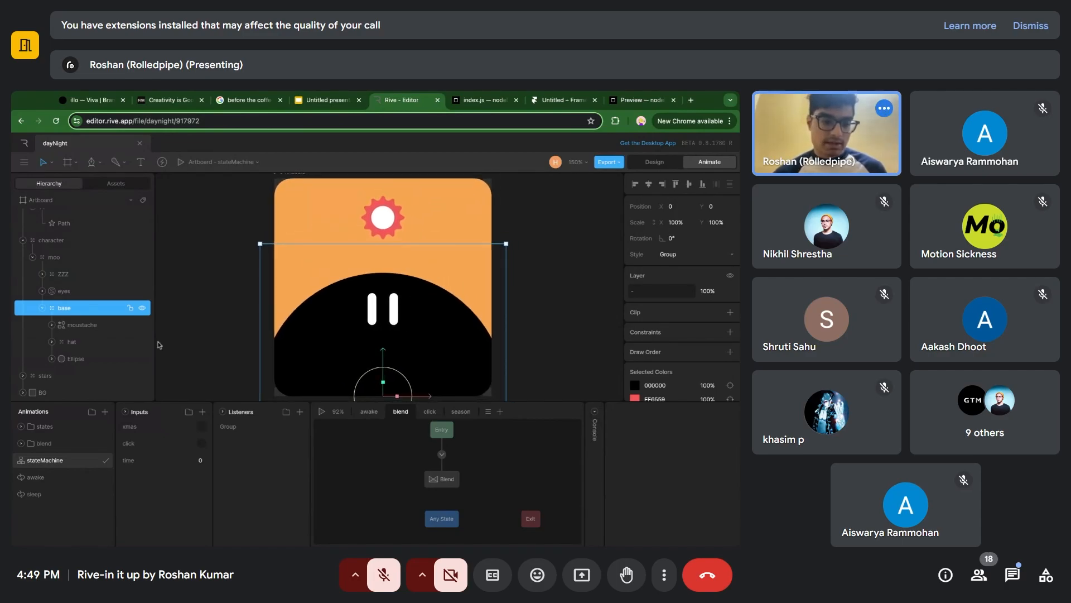
Preview the stars group at 100% layer opacity, set it back to 0% and deselect it.
click(79, 375)
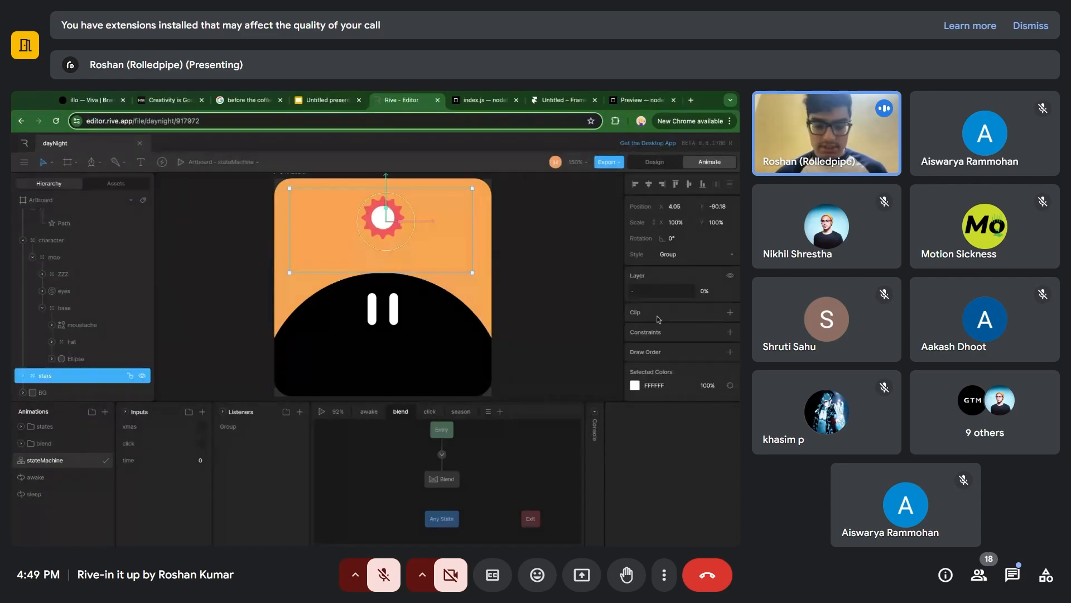
click(710, 288)
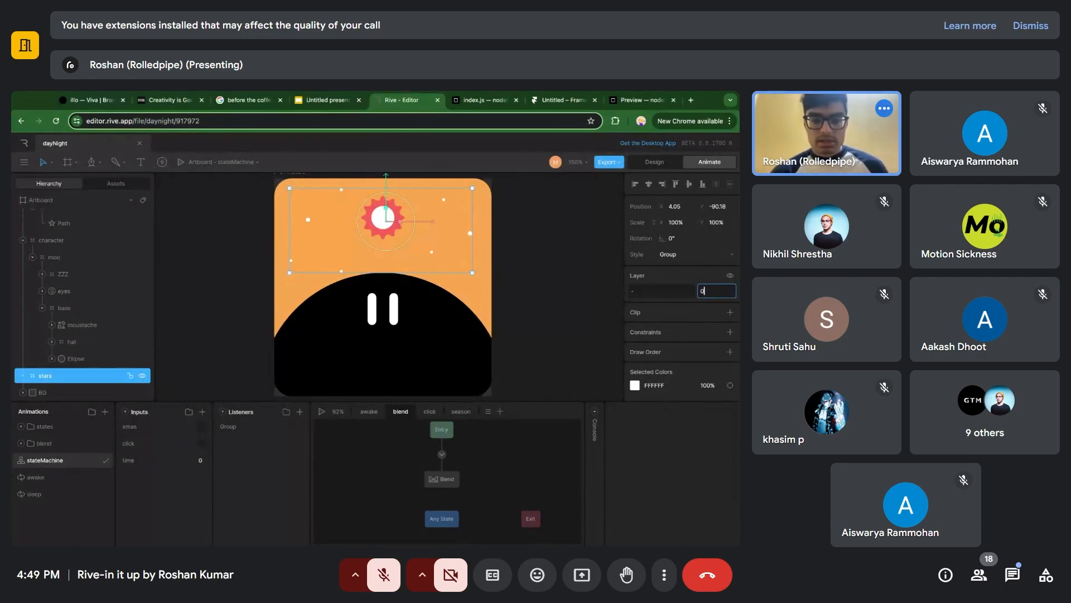
click(523, 298)
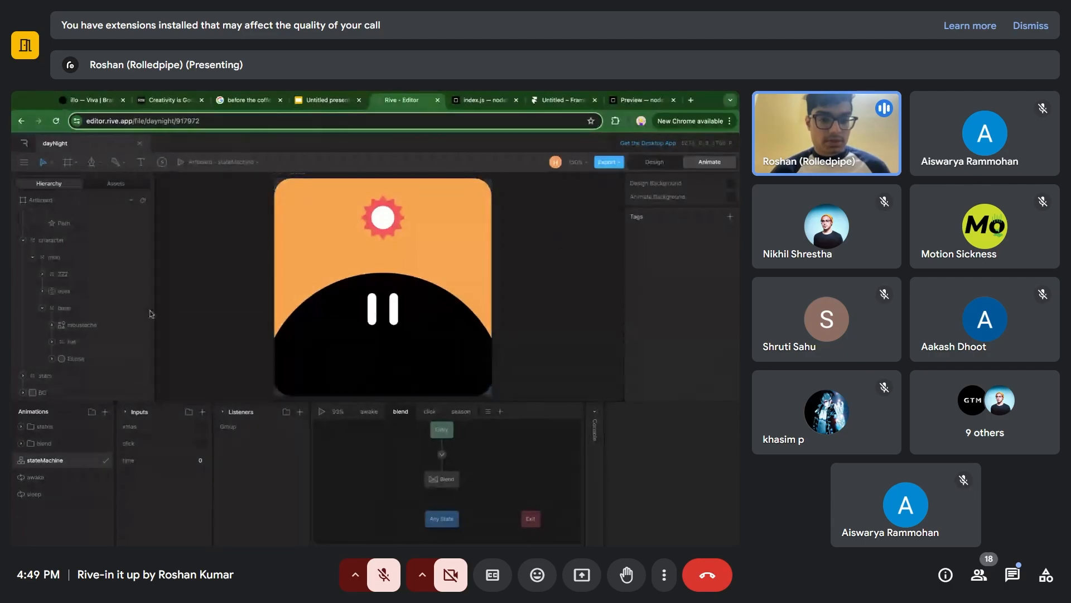
Show the "Set up > Keyframes" slide in the presentation and return to the Rive editor.
click(319, 102)
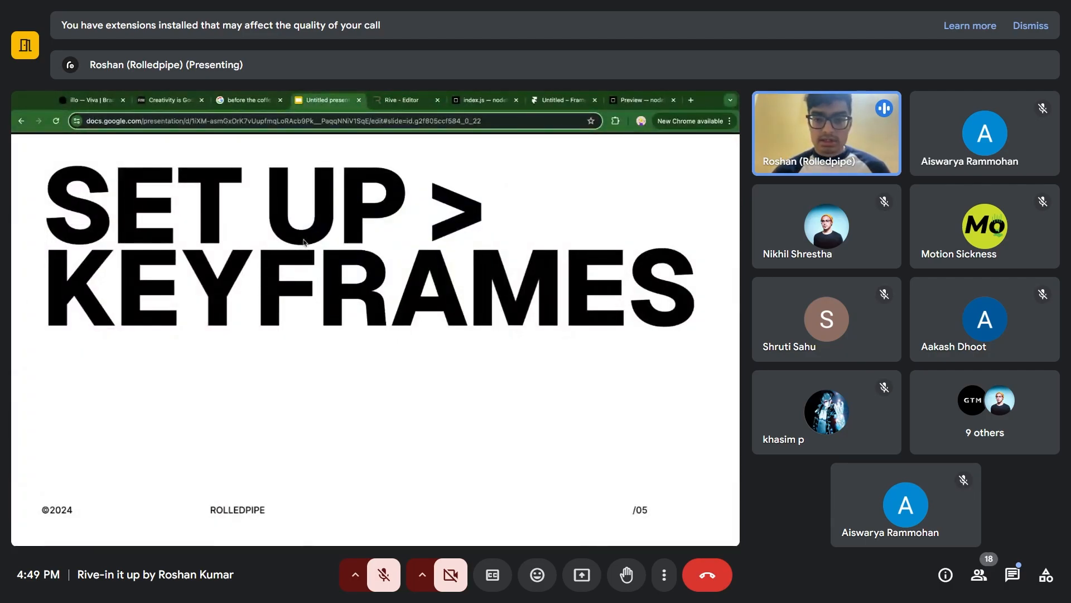
click(416, 101)
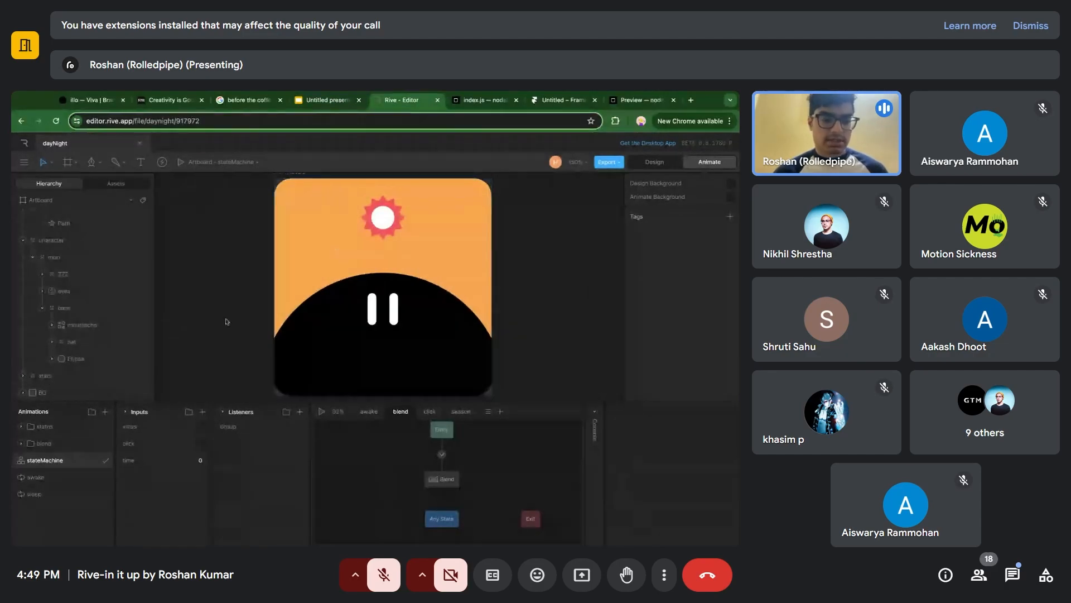
Examine the click and idle timelines in the states folder, playing back the click animation and collapsing its character tracks.
click(21, 426)
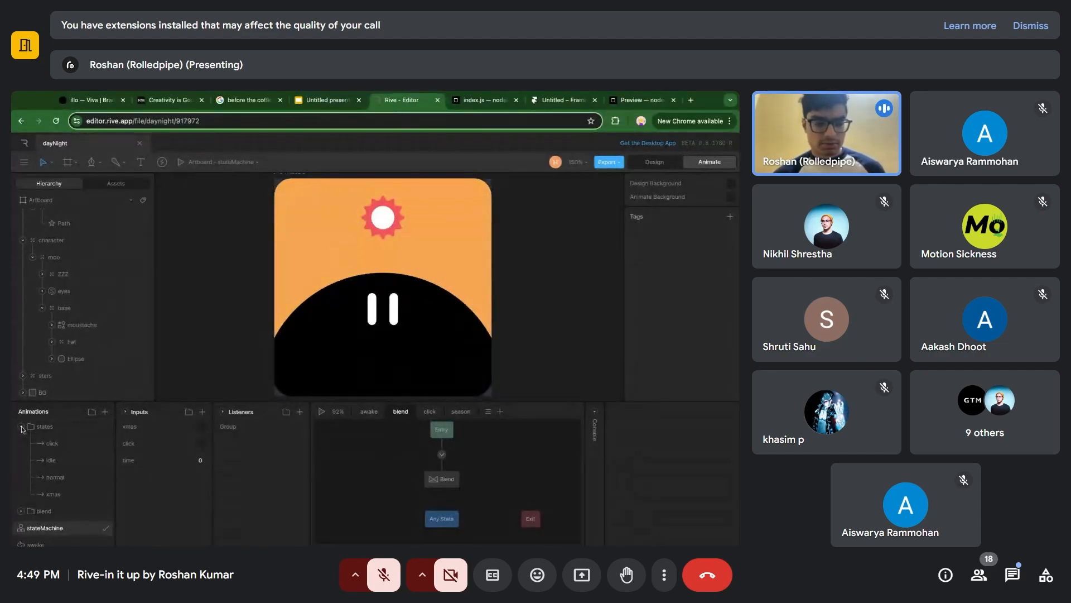
click(56, 445)
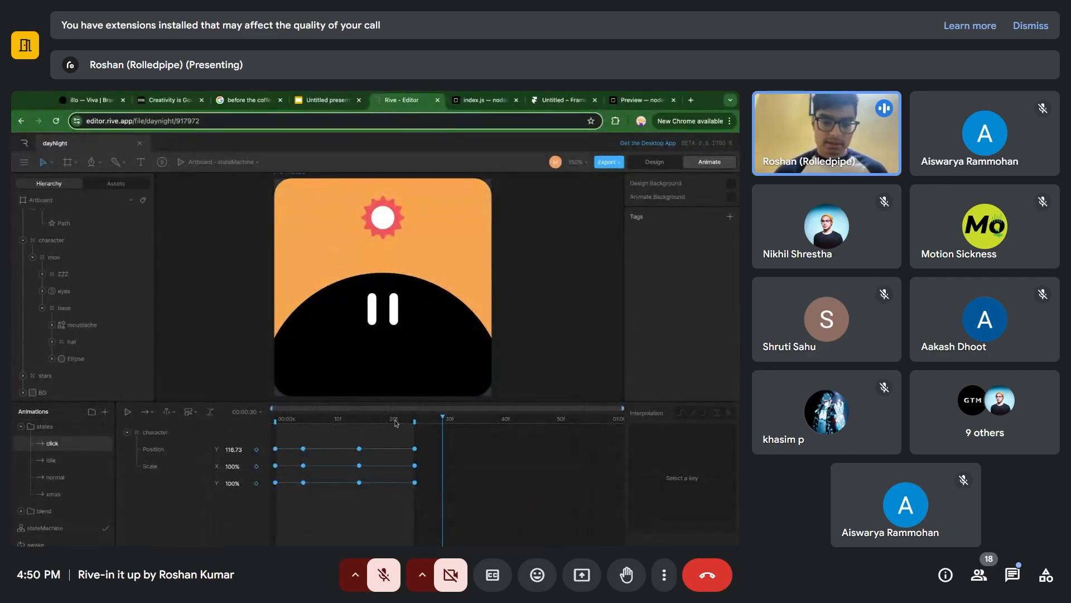
key(space)
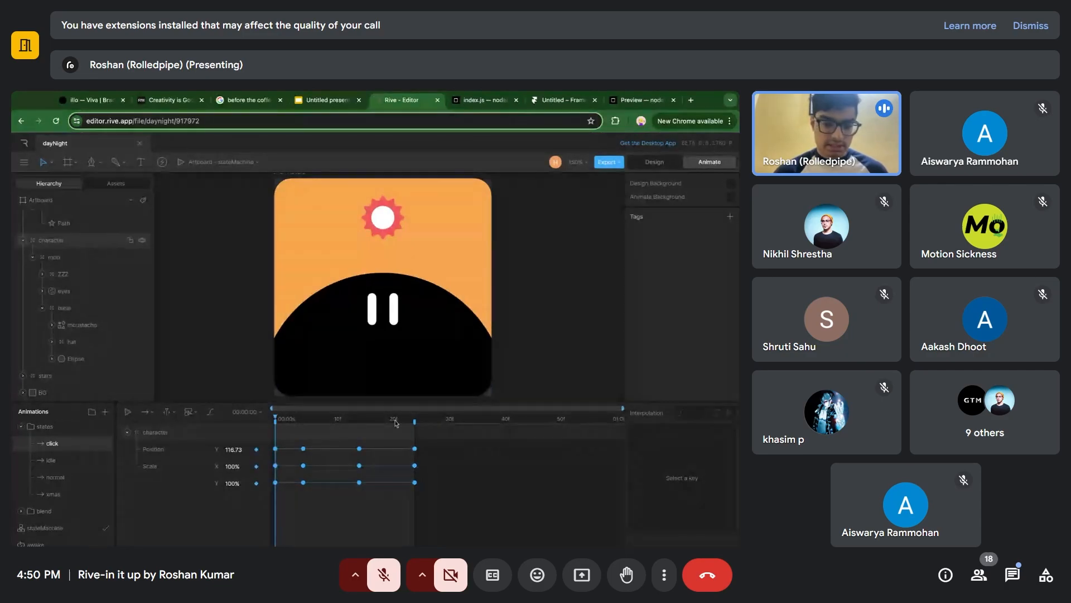
click(72, 459)
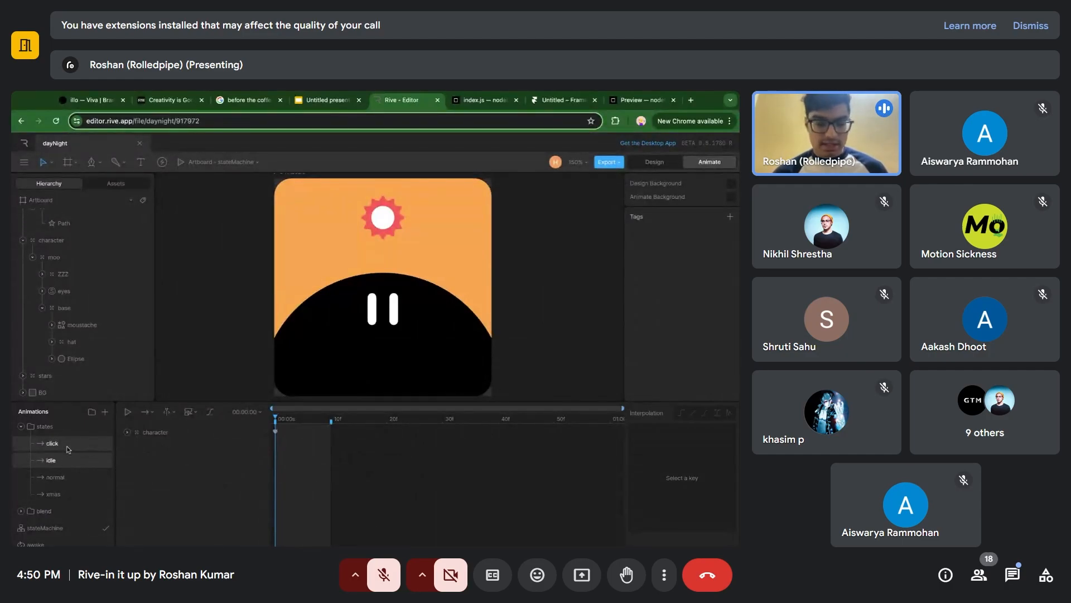
click(67, 446)
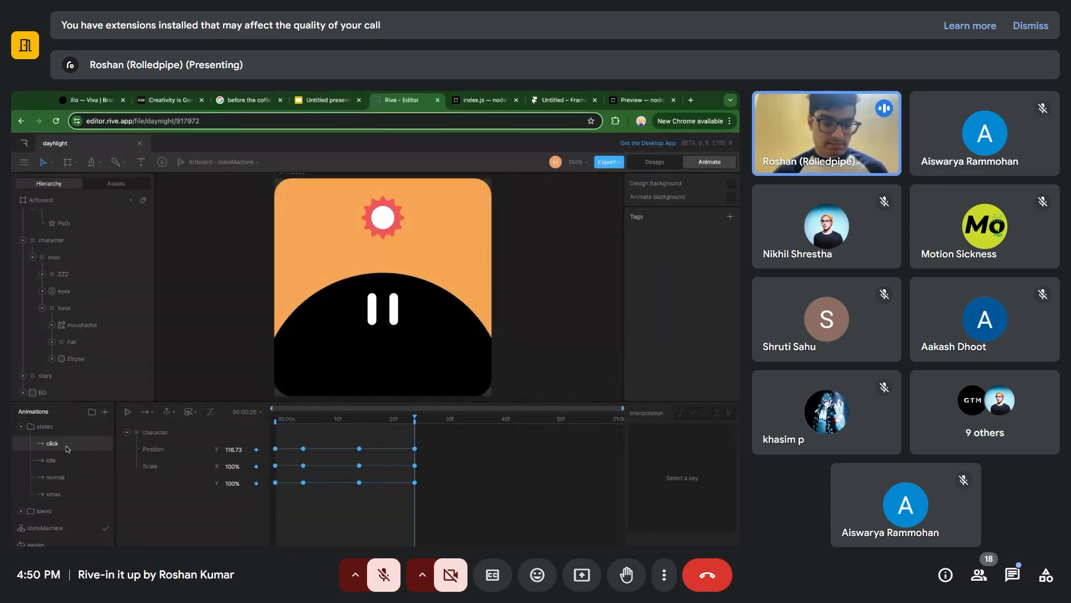
click(127, 432)
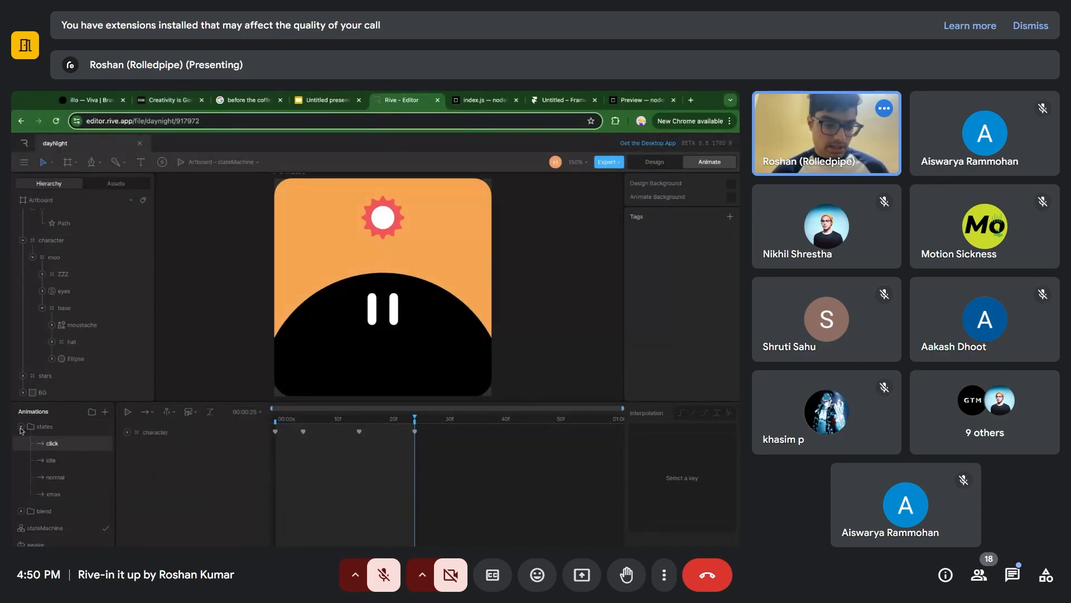
Collapse the states folder, expand the blend folder and inspect the Blend state's settings in stateMachine.
click(20, 428)
click(53, 447)
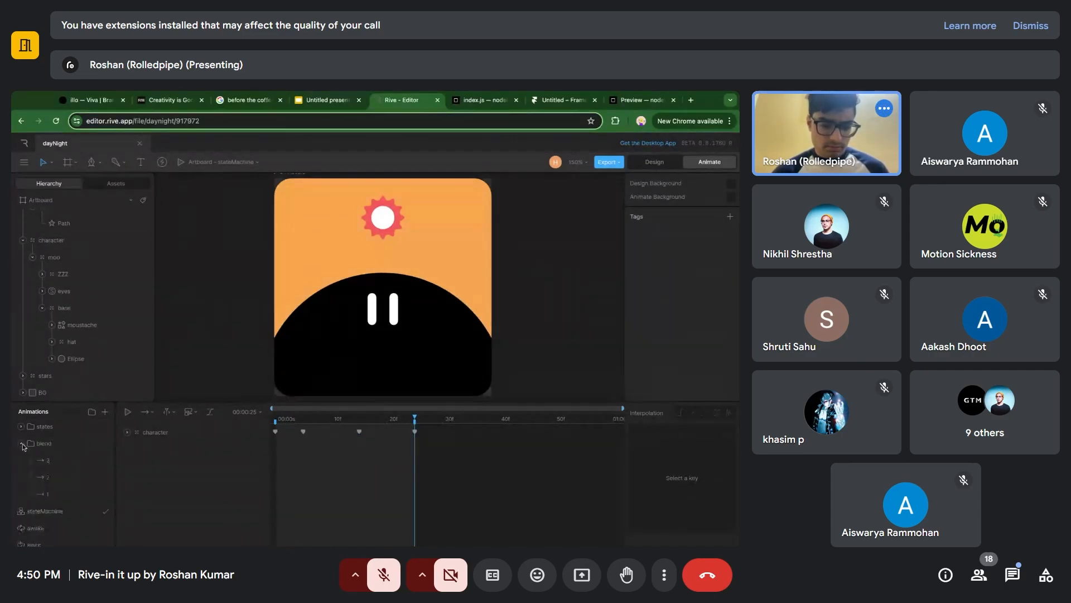
click(56, 448)
click(69, 511)
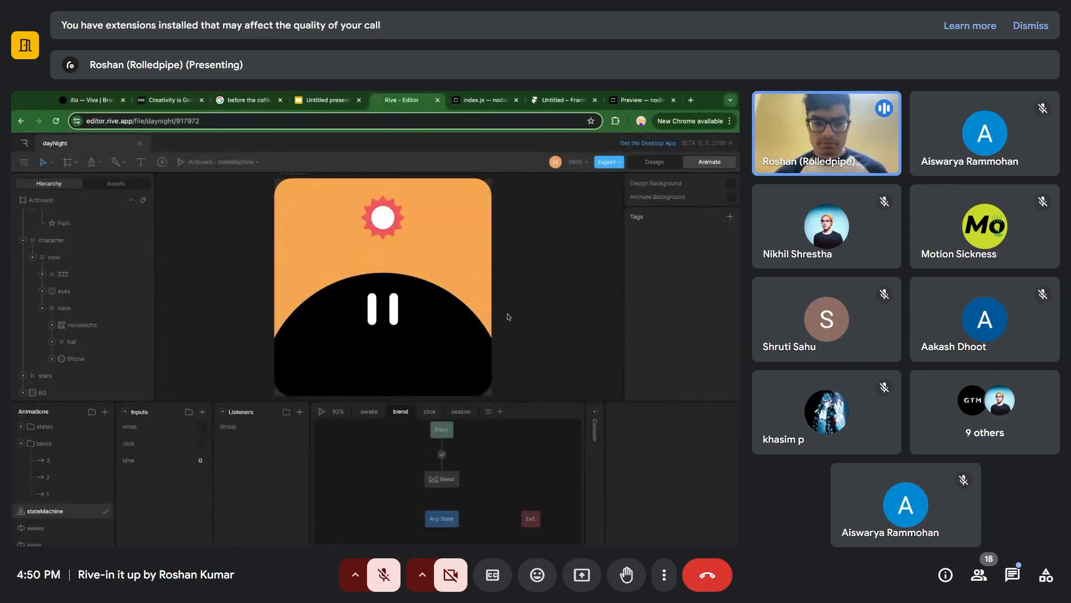
click(451, 479)
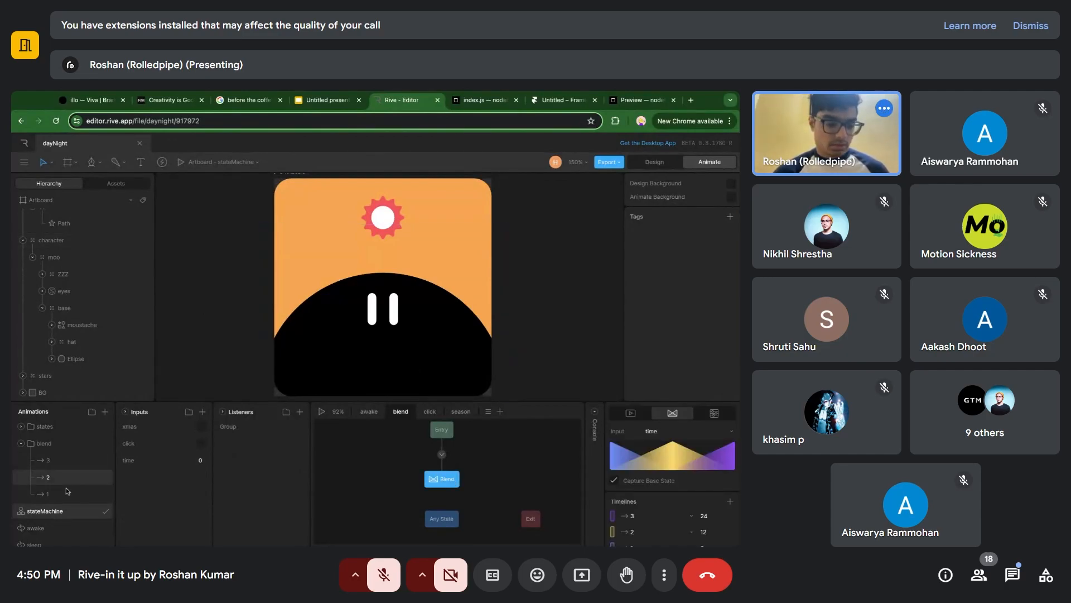
Compare blend timelines 1 and 3 on the artboard and select the sun/moon group in timeline 3.
click(35, 495)
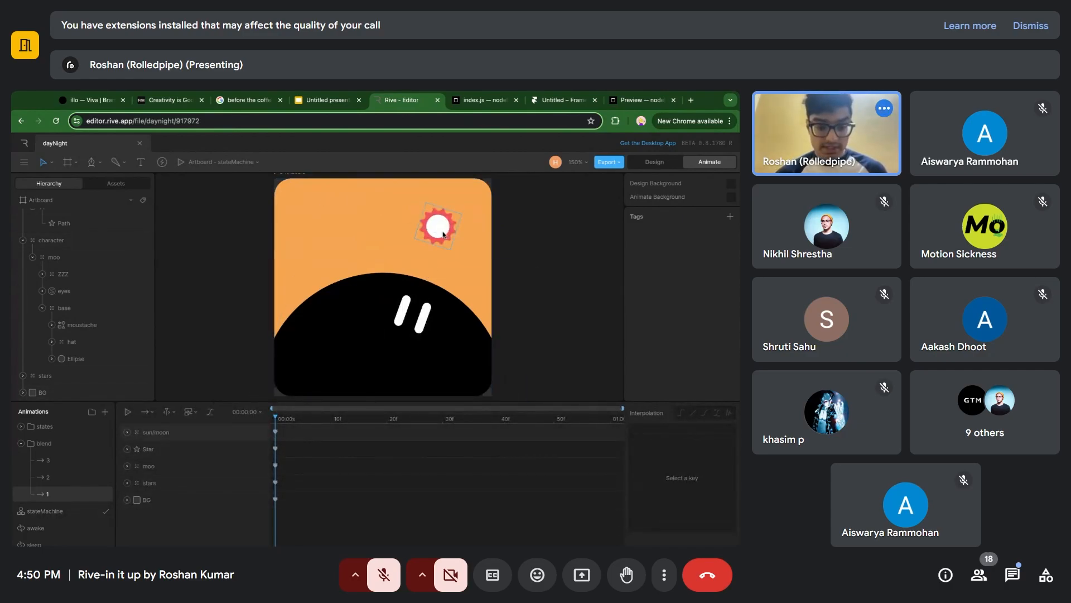
click(61, 461)
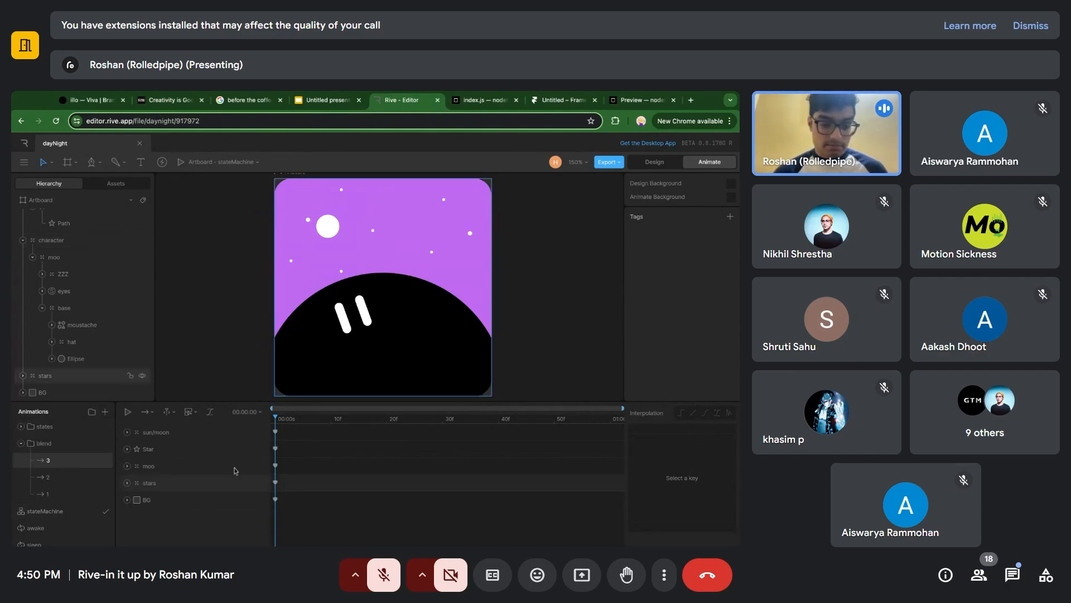
click(203, 433)
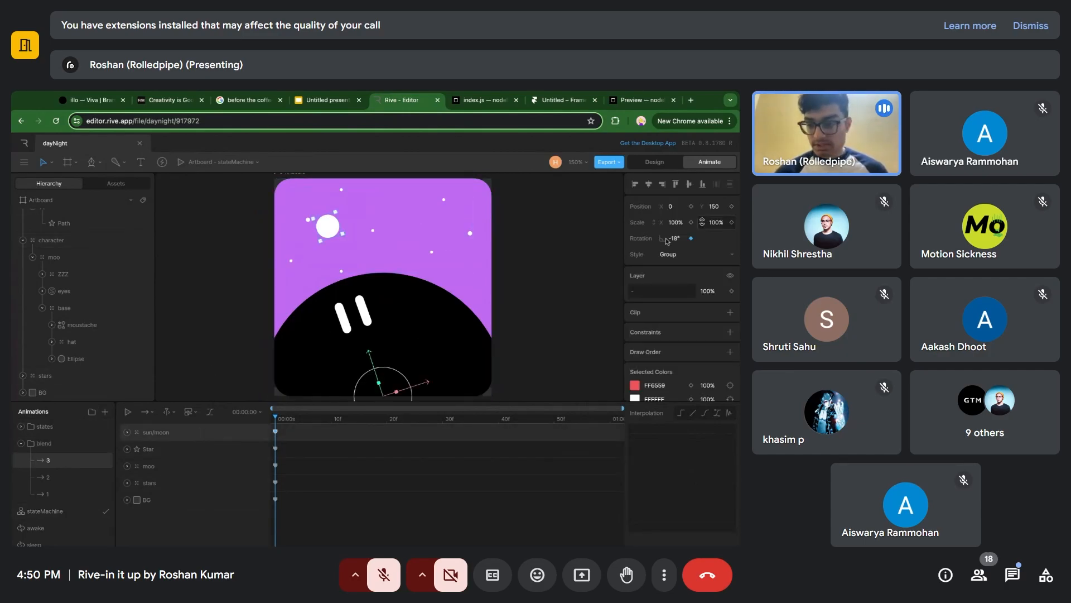
Demonstrate adding a number input to stateMachine and delete that new input again.
click(88, 512)
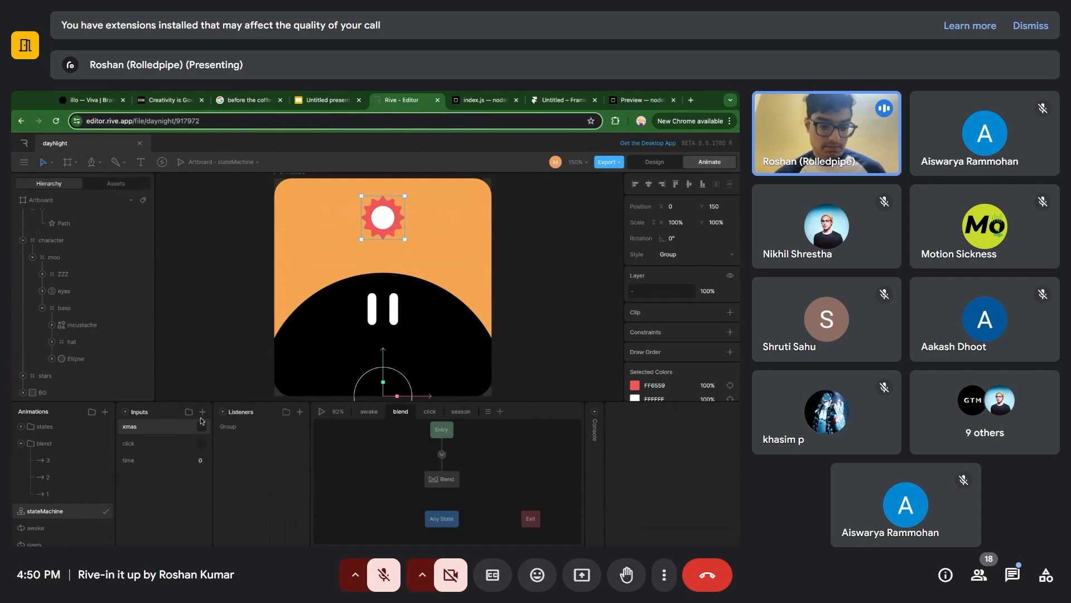
click(202, 411)
click(206, 436)
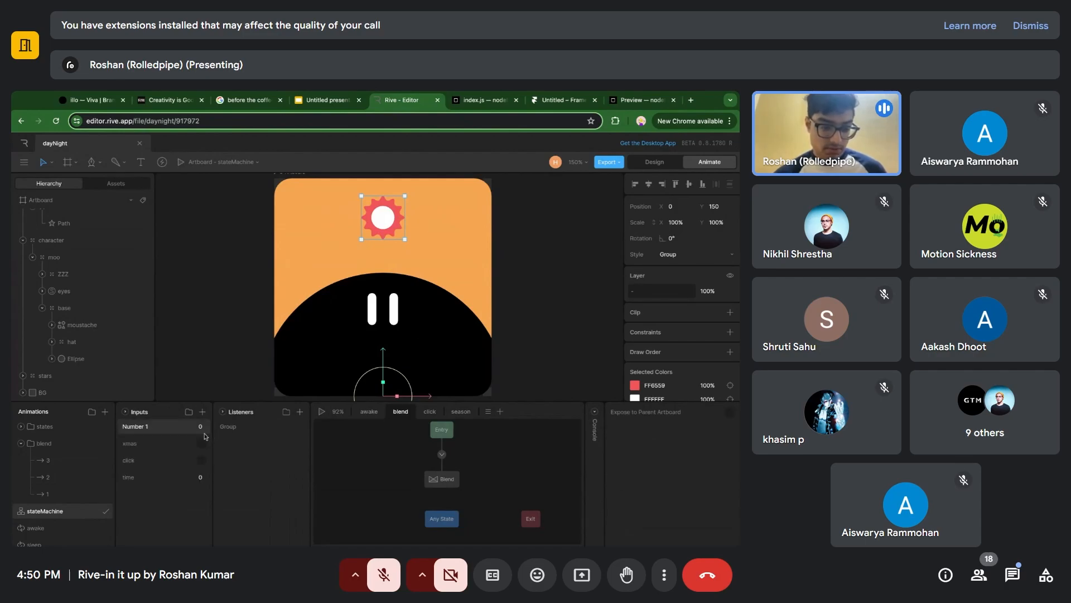
drag(199, 426, 189, 406)
right_click(167, 422)
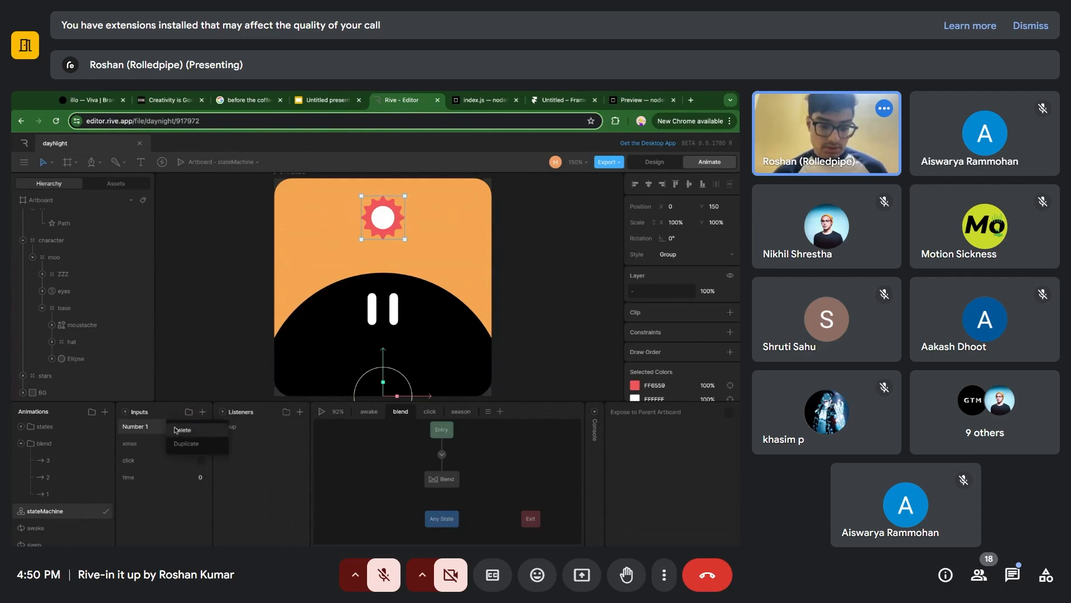
click(172, 430)
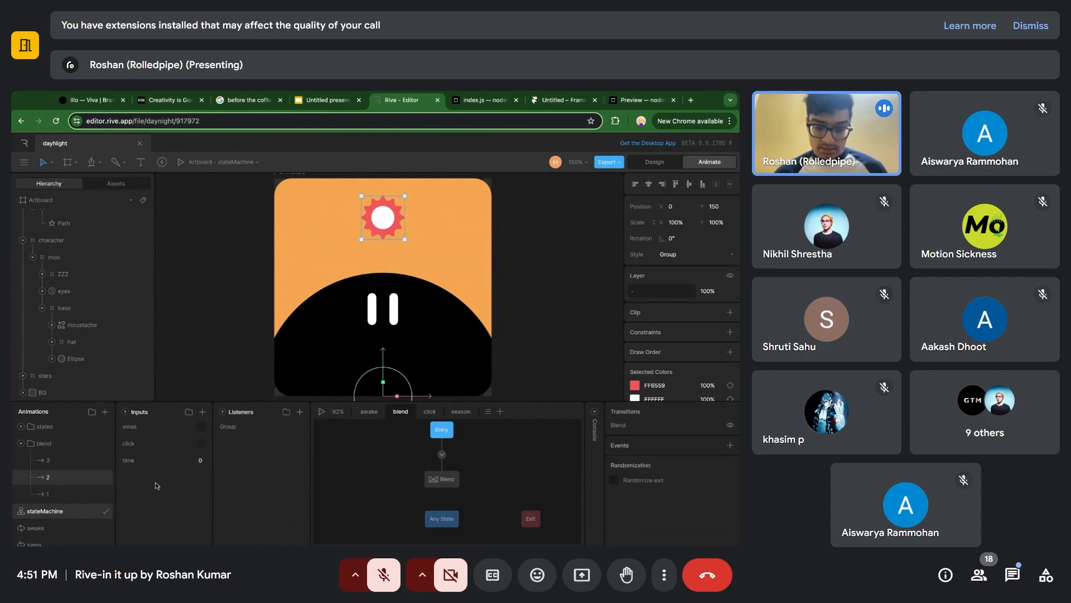
Delete the existing Blend state from the blend layer and place timeline 1 there as a new state.
click(451, 482)
key(Delete)
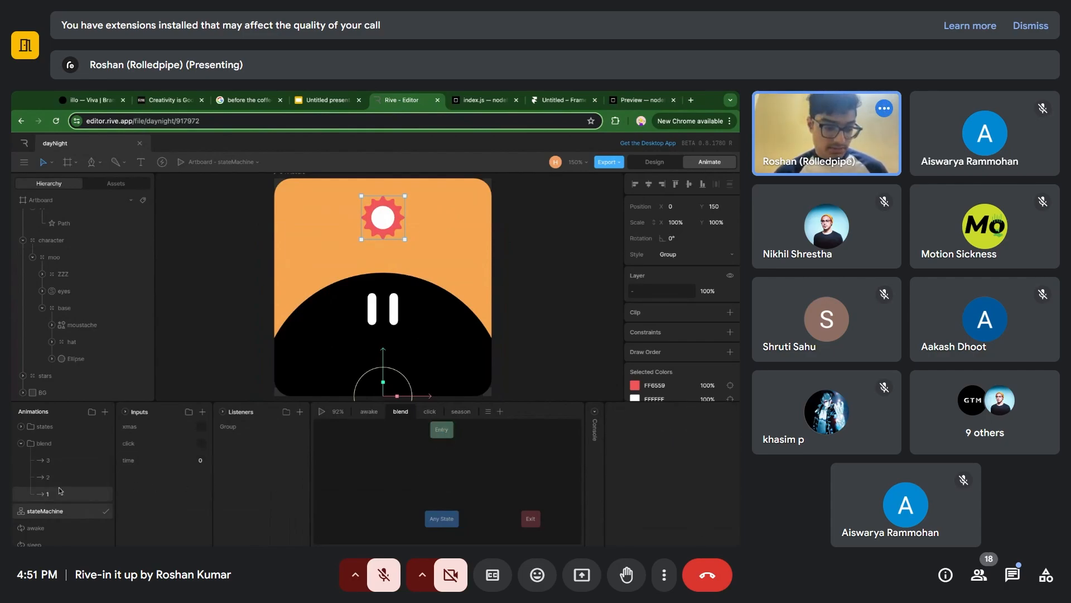
drag(60, 490, 444, 470)
click(444, 473)
Turn the new state into a Blend 1D state driven by the time input.
click(673, 414)
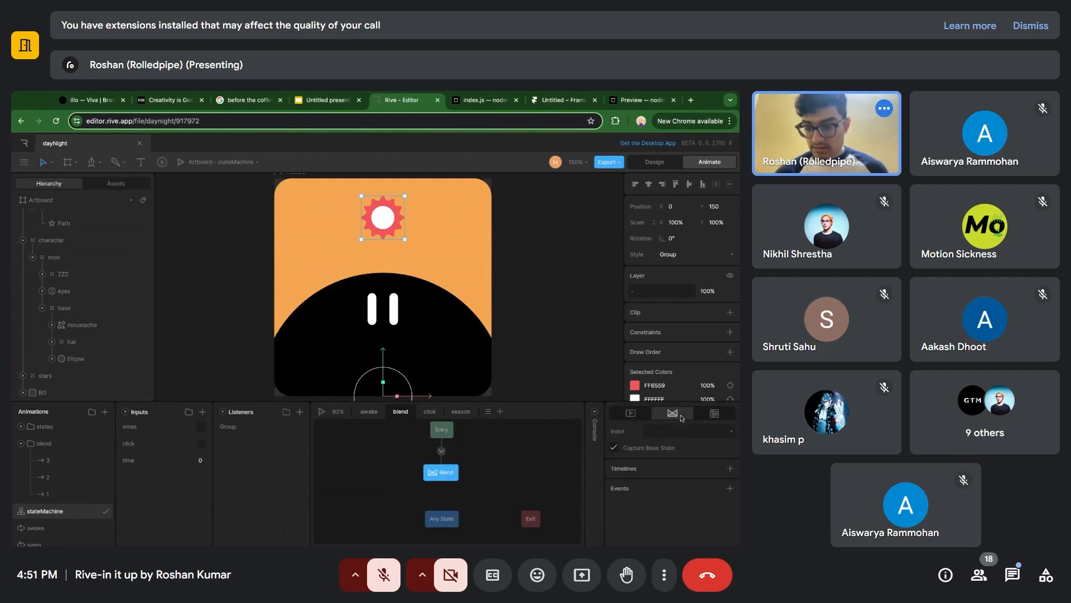
click(676, 430)
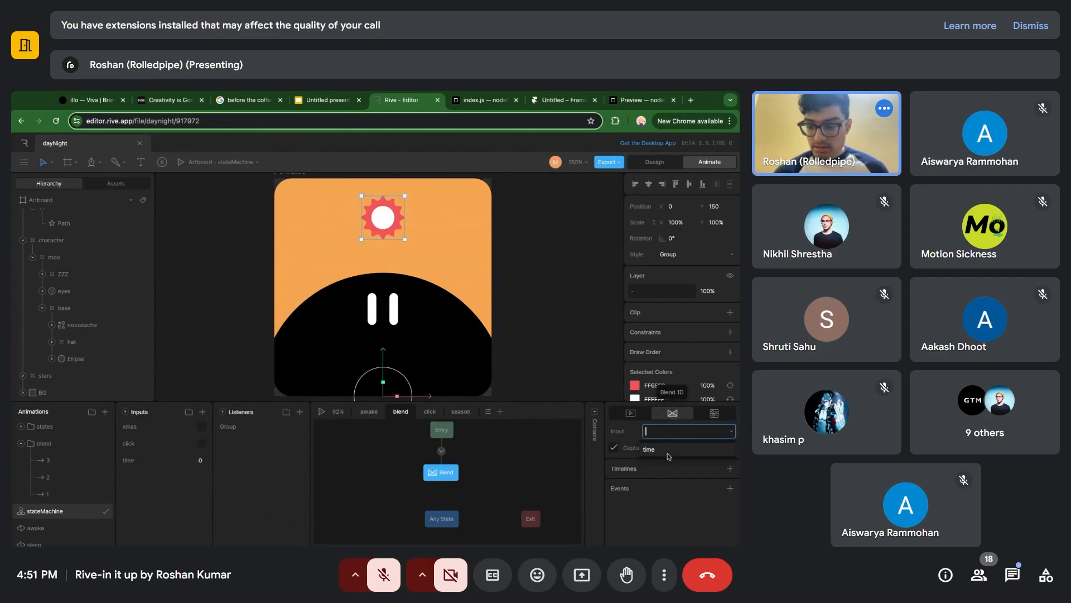
click(669, 451)
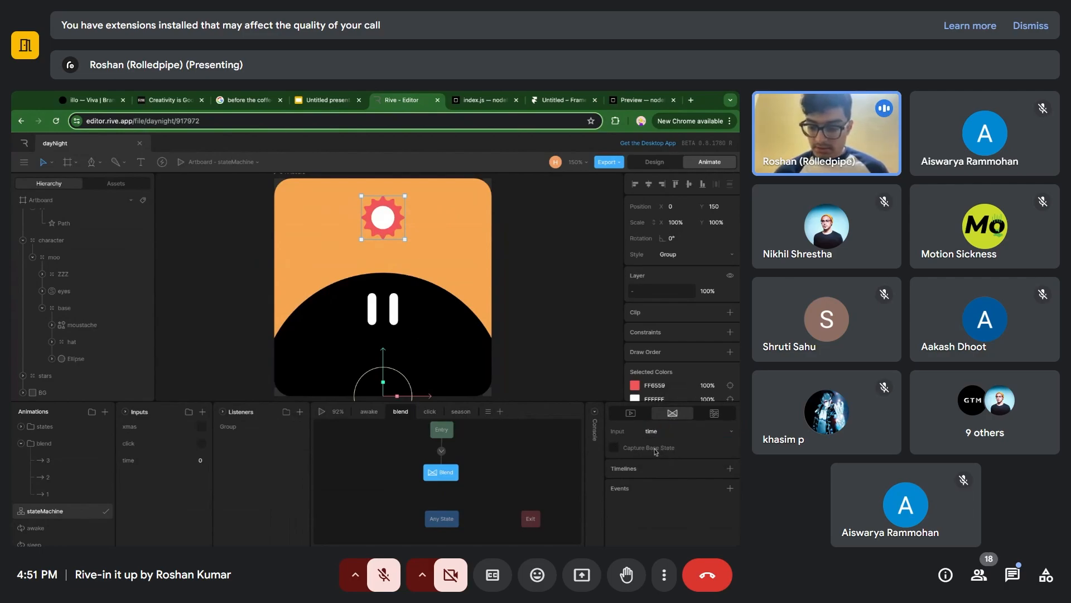
Add timelines 1 and 3 to the Blend 1D state.
click(729, 469)
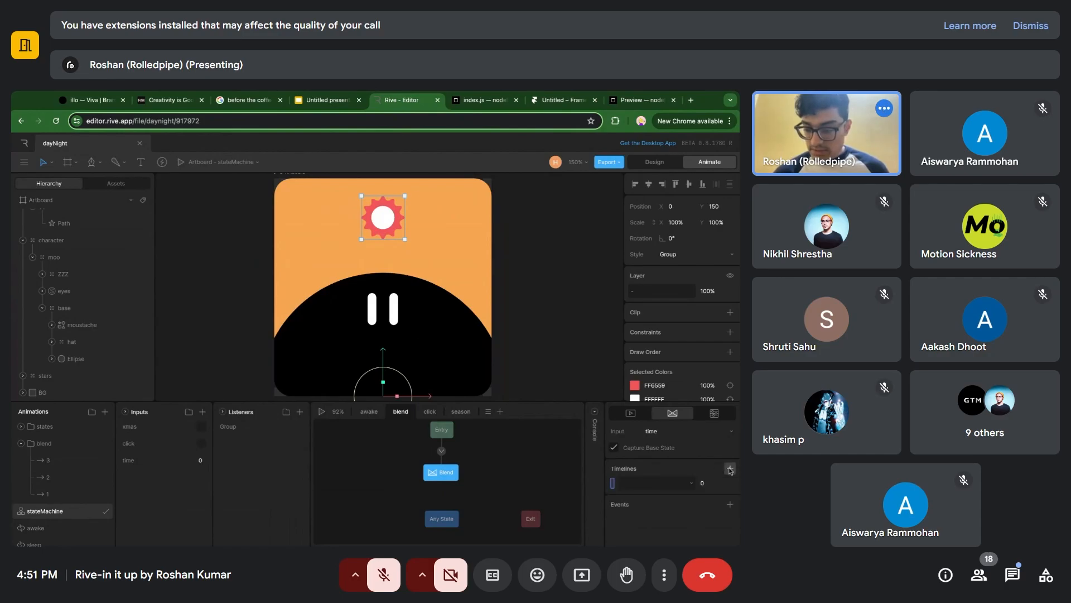
click(671, 483)
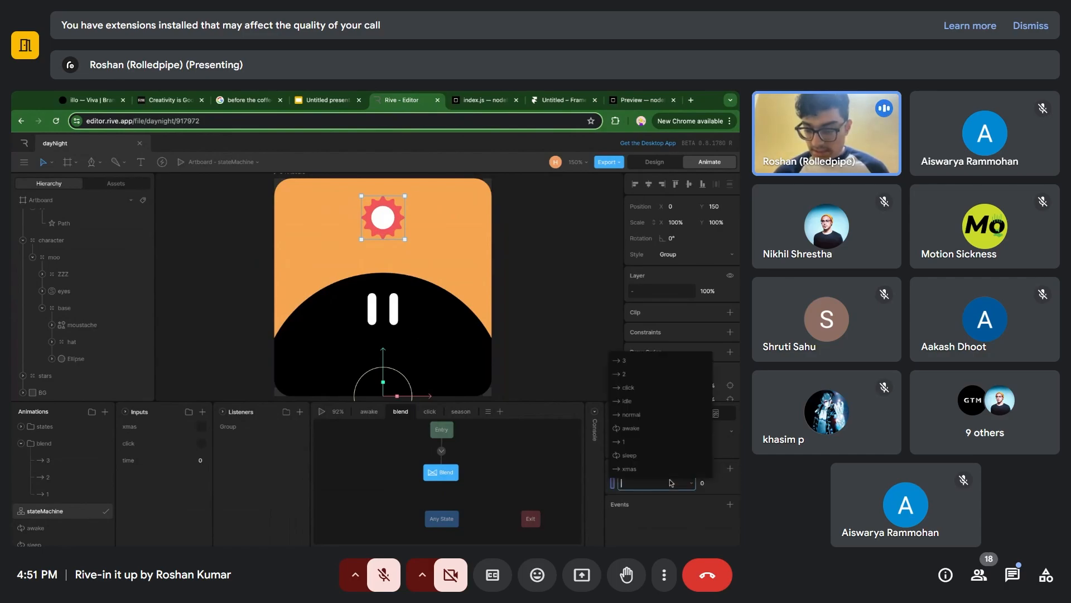
click(639, 442)
click(730, 469)
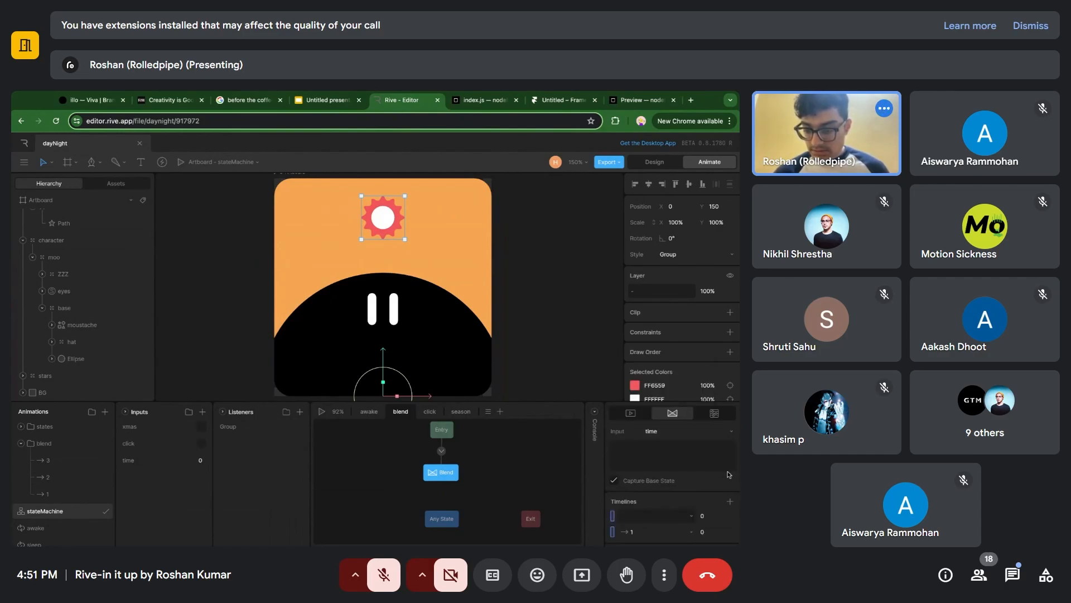
click(651, 517)
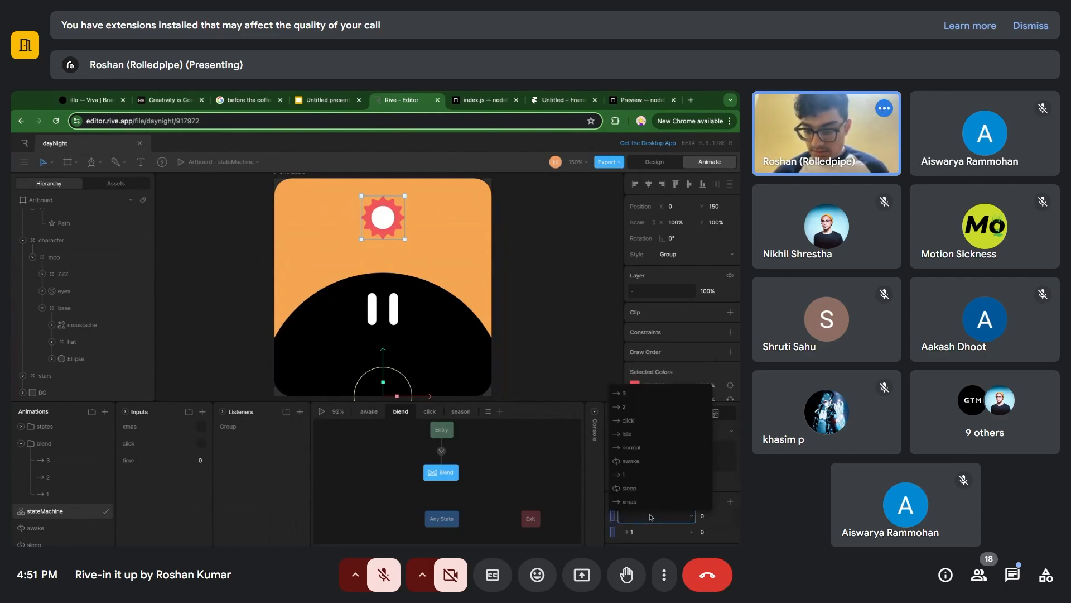
click(635, 394)
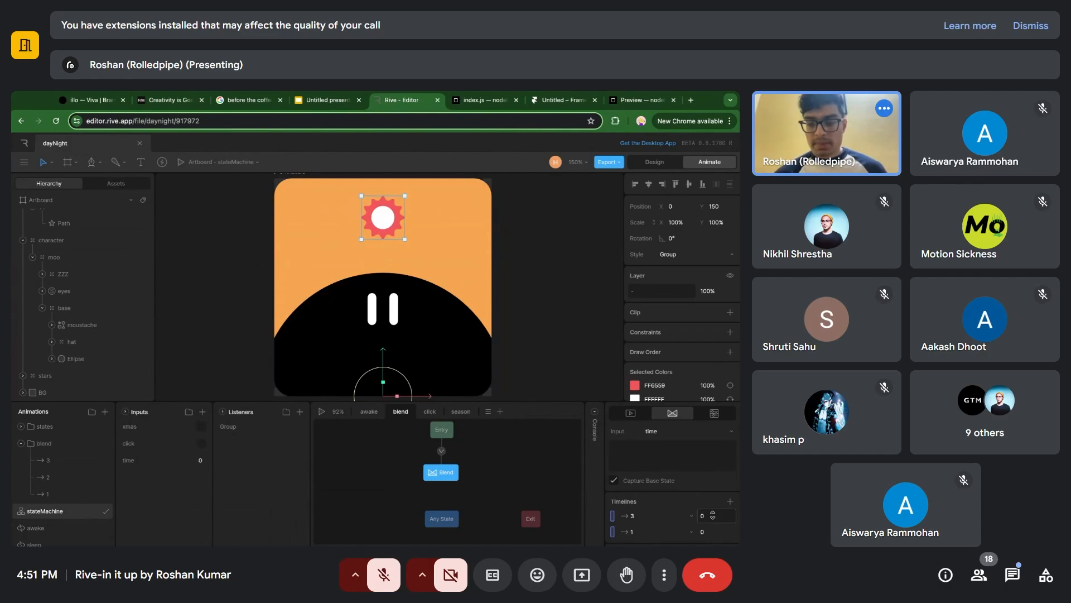
Set timeline 3's blend value to 100.
click(704, 516)
text(100)
key(Return)
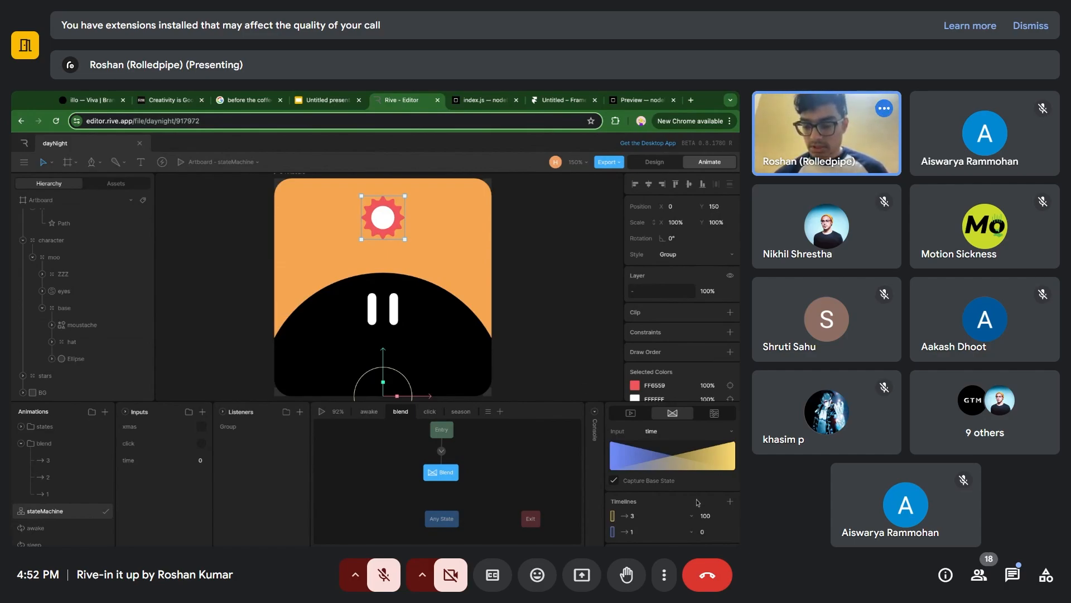
Set timeline 3's blend value to 24 and clear the artboard selection.
click(710, 512)
text(24)
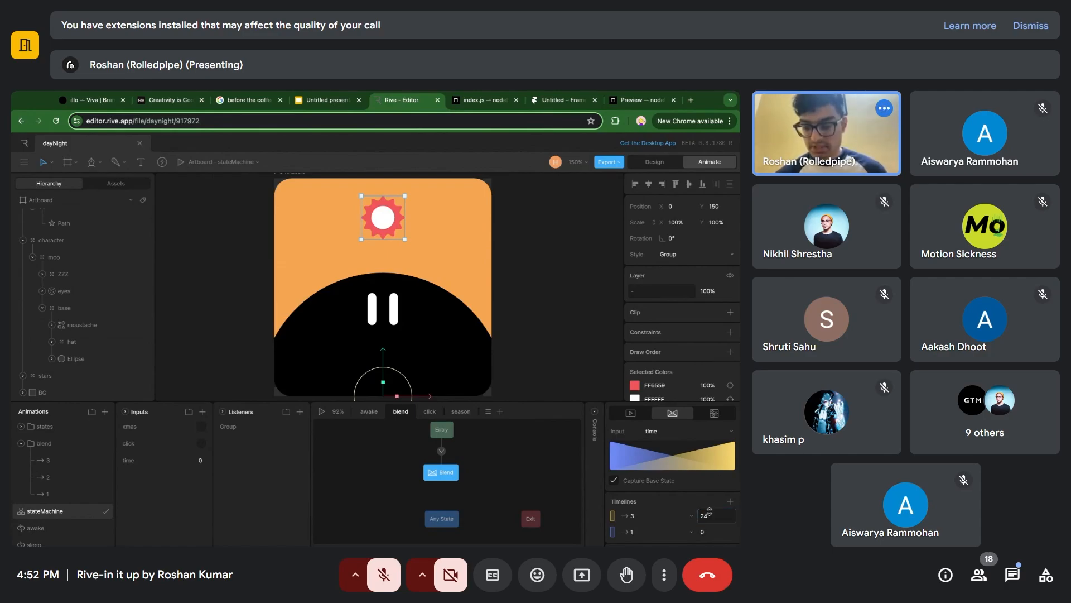
key(Return)
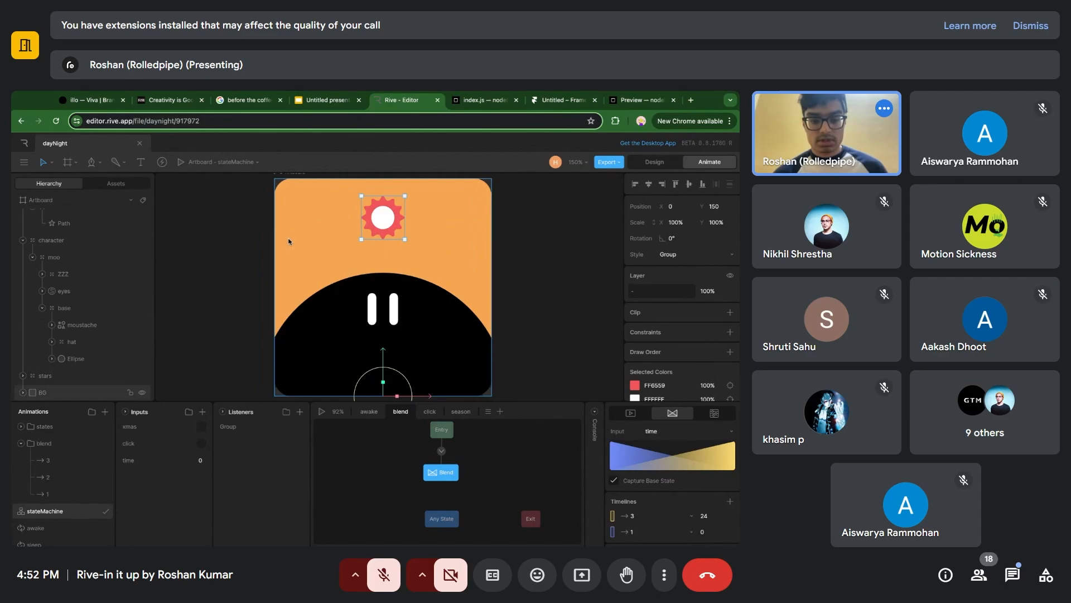
click(528, 273)
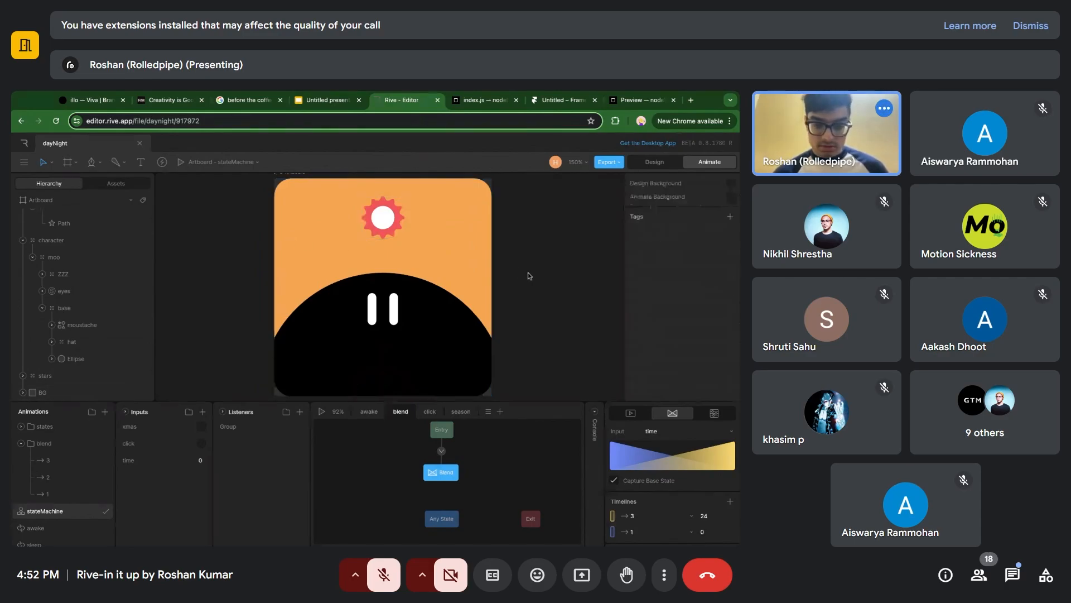
Play the state machine, reset the time input to 0 and scrub it up to about 12 to preview the blend.
key(space)
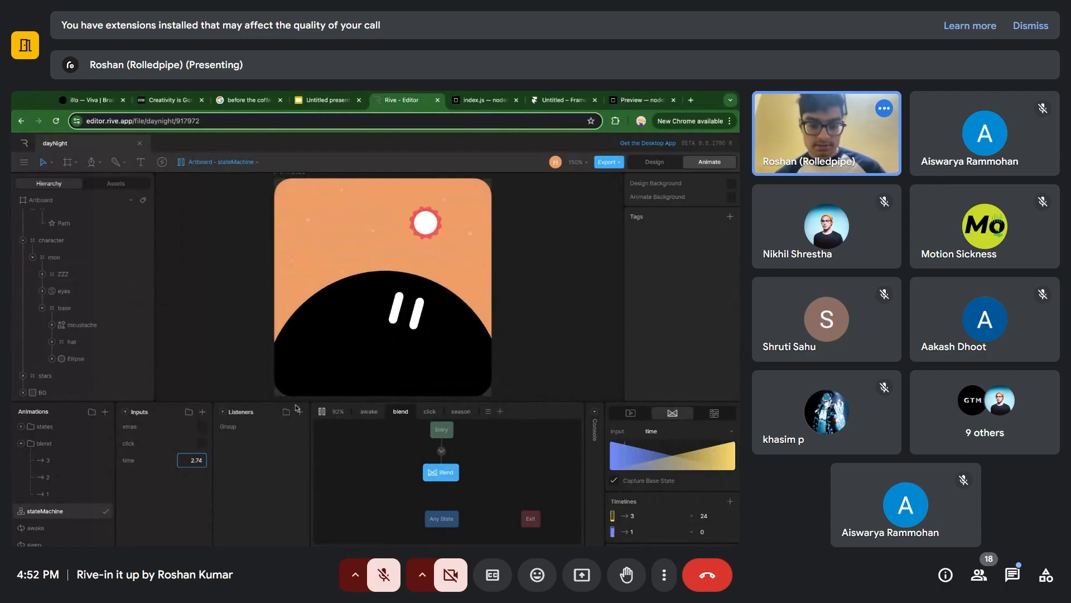
double_click(192, 460)
text(0)
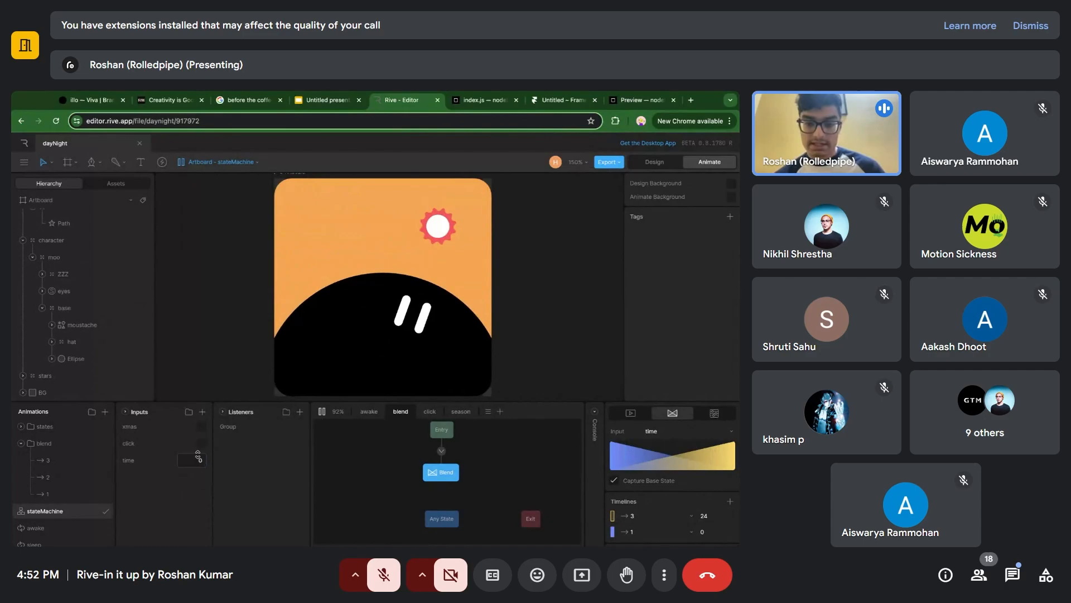
mouse_move(197, 458)
mouse_down()
mouse_move(197, 433)
mouse_move(198, 481)
mouse_move(197, 467)
mouse_up()
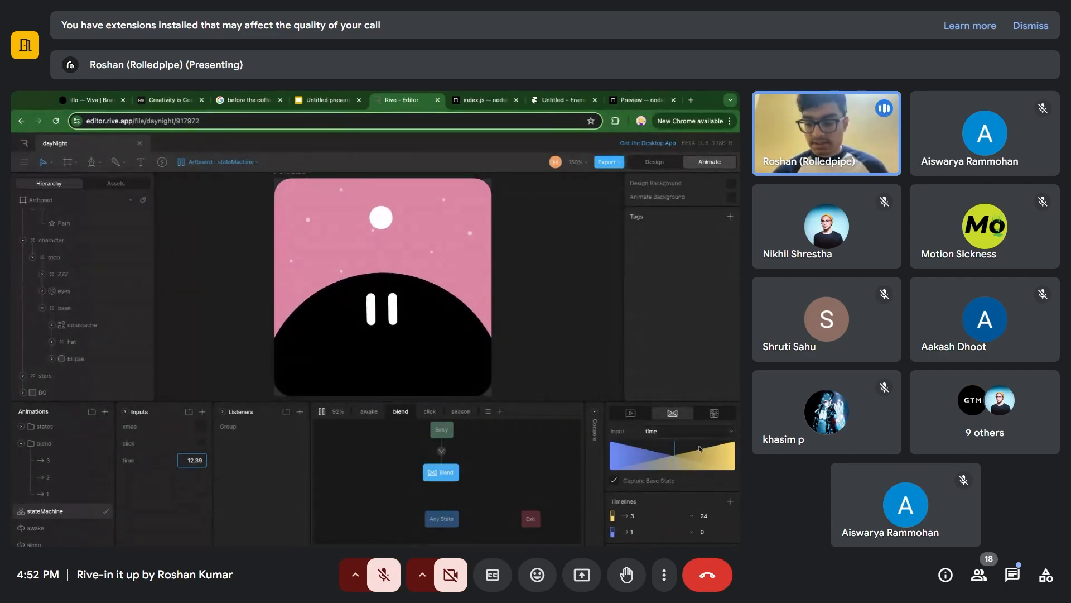
Add another timeline entry to the Blend state, assign it timeline 3, and switch the entry valued 24 to timeline 2.
click(729, 501)
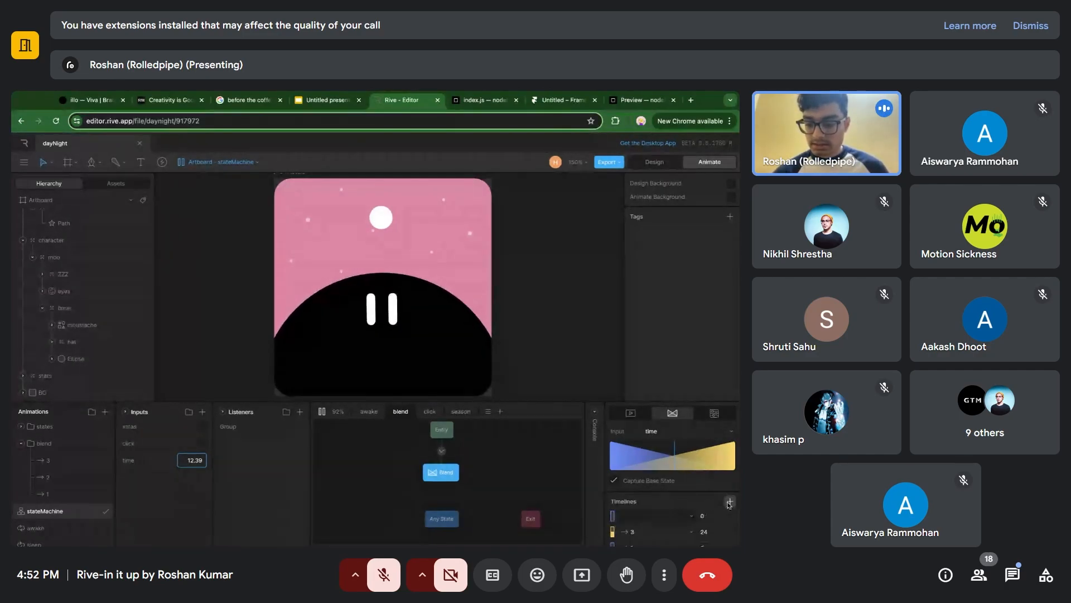
click(669, 519)
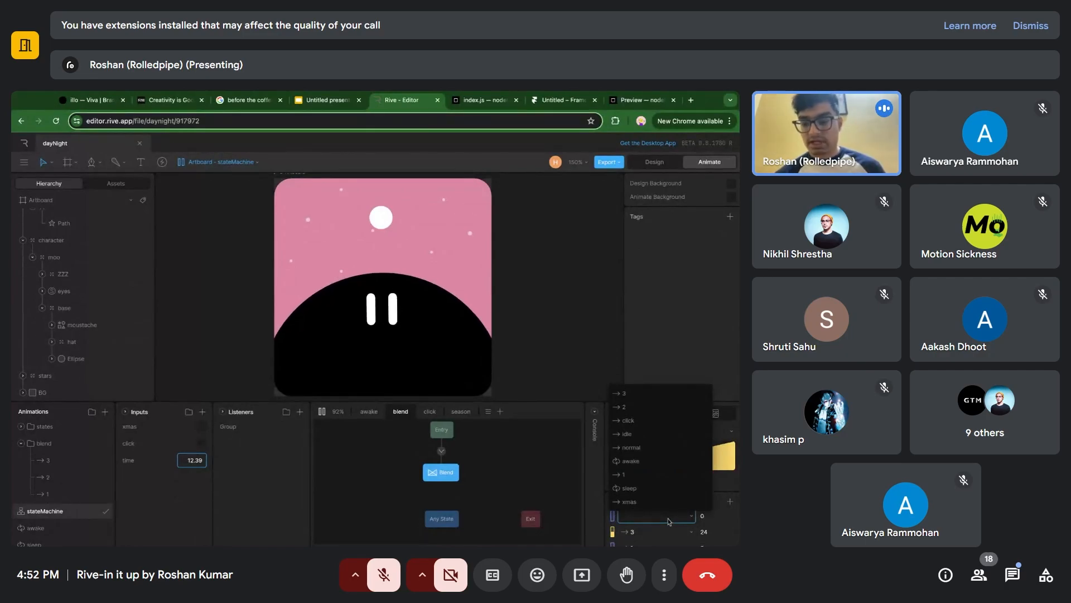
click(624, 400)
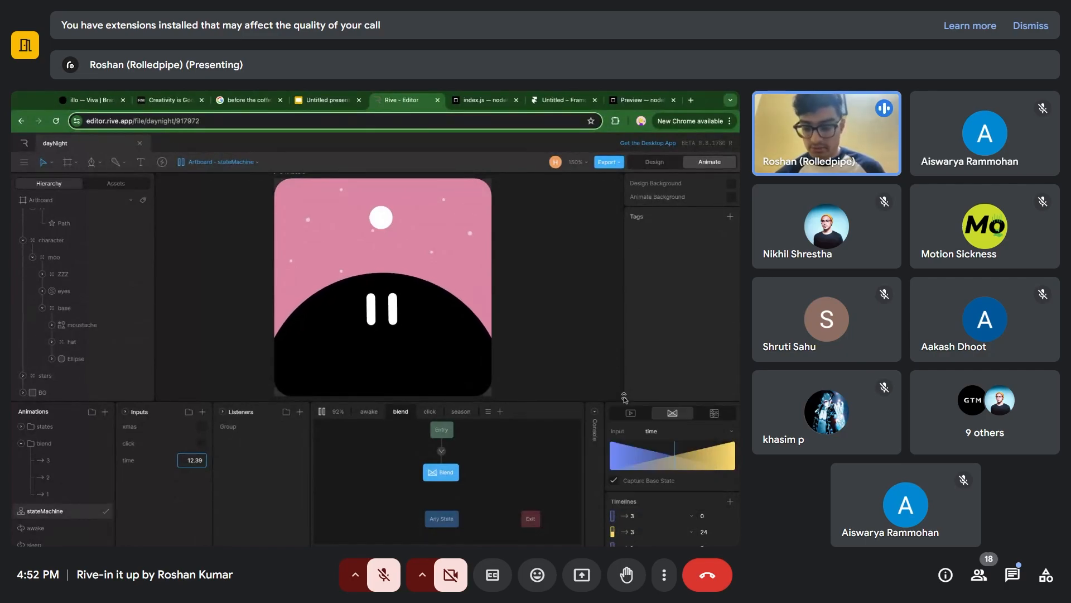
click(655, 500)
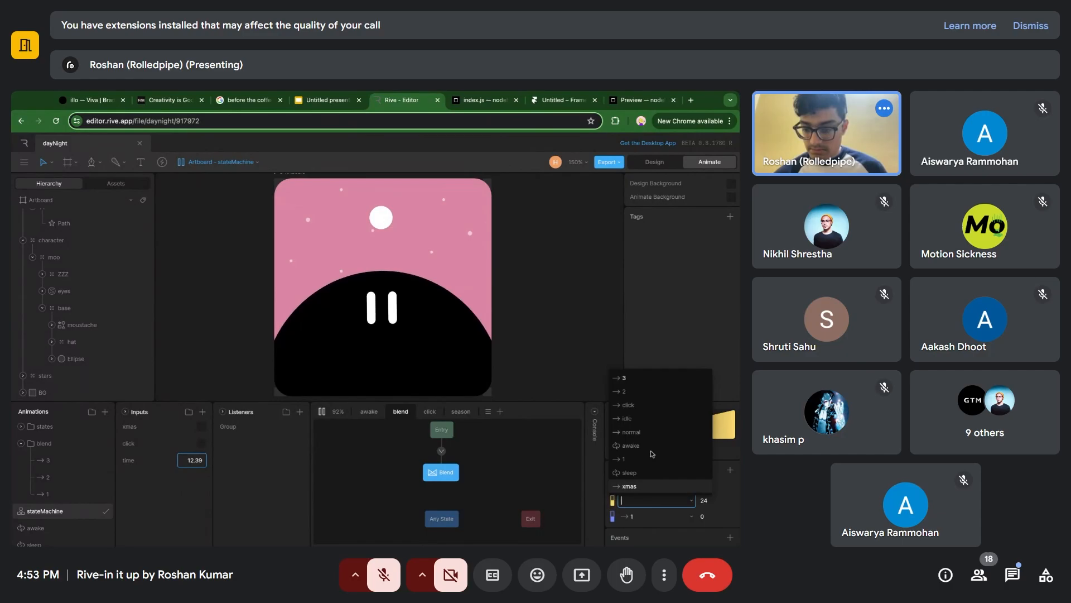
click(645, 393)
Check timeline 2 and set its blend value to 12 in the stateMachine's Blend state.
click(60, 477)
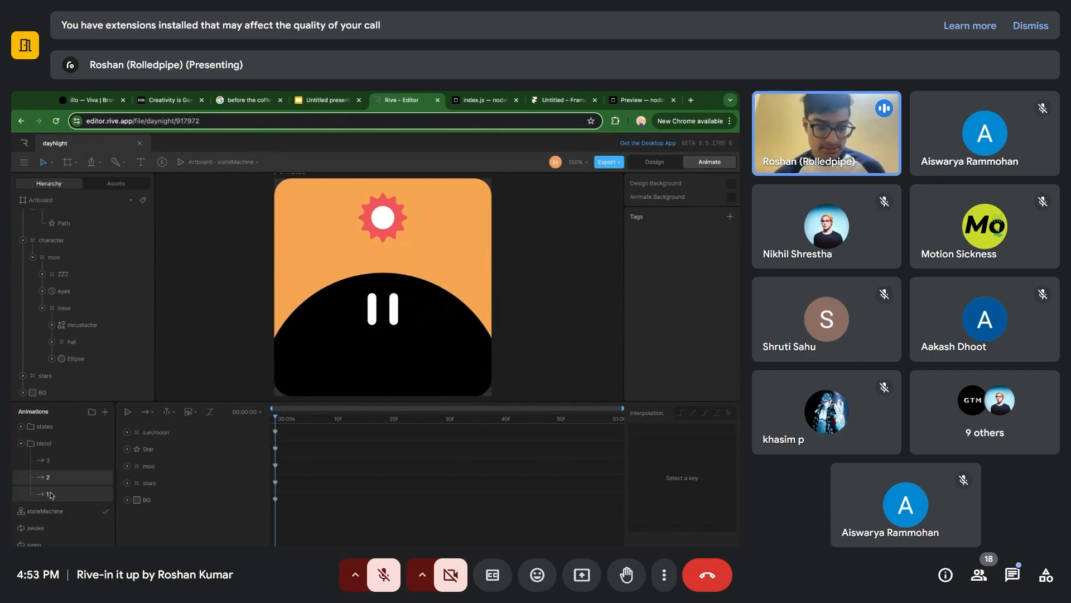
click(44, 511)
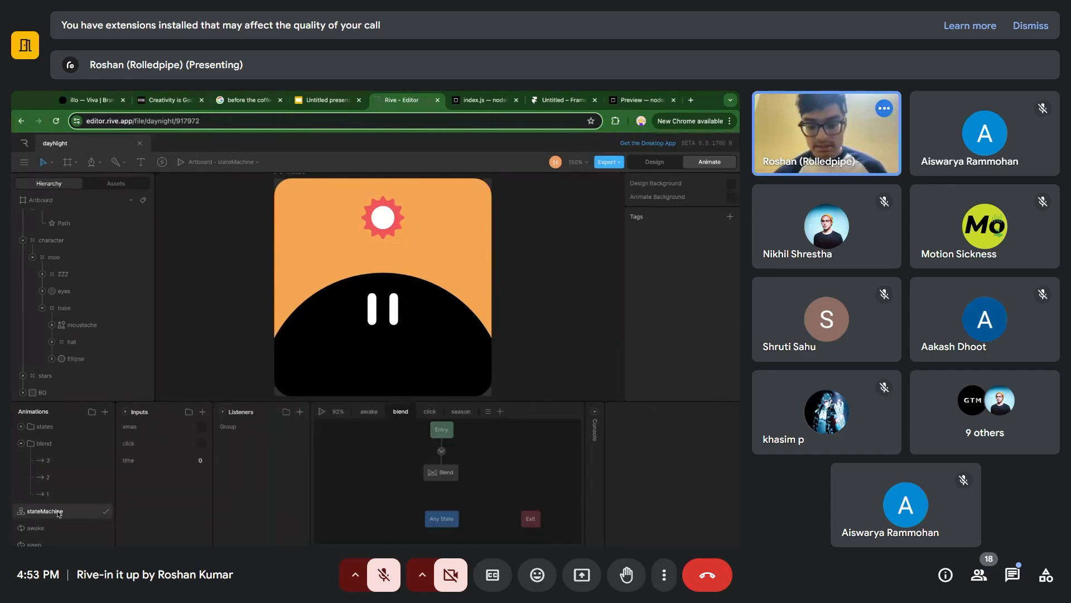
click(441, 472)
scroll(728, 510, down, 1)
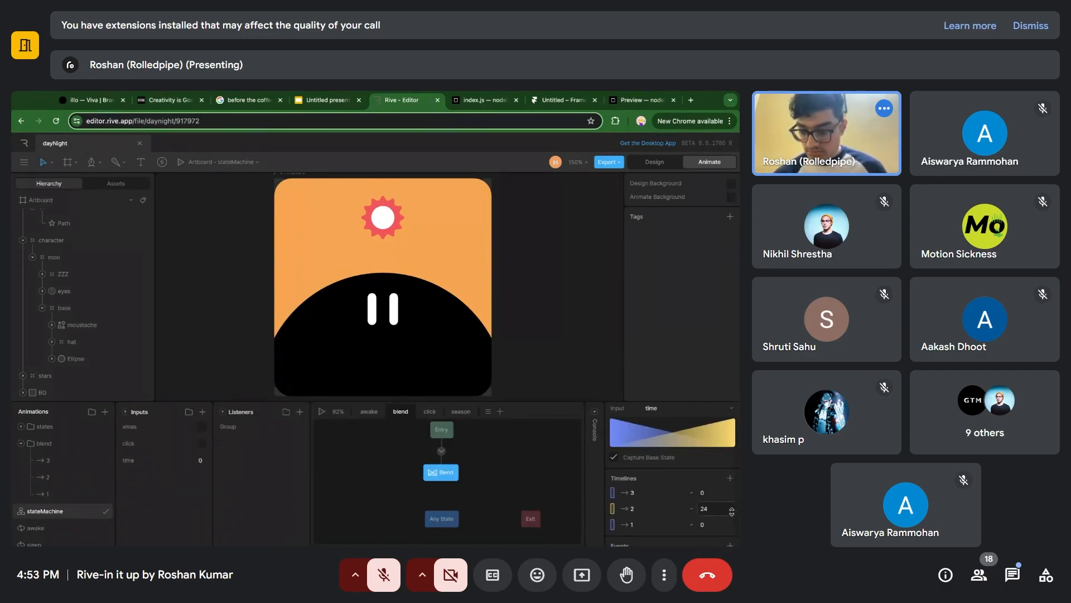
click(724, 510)
text(12)
key(Return)
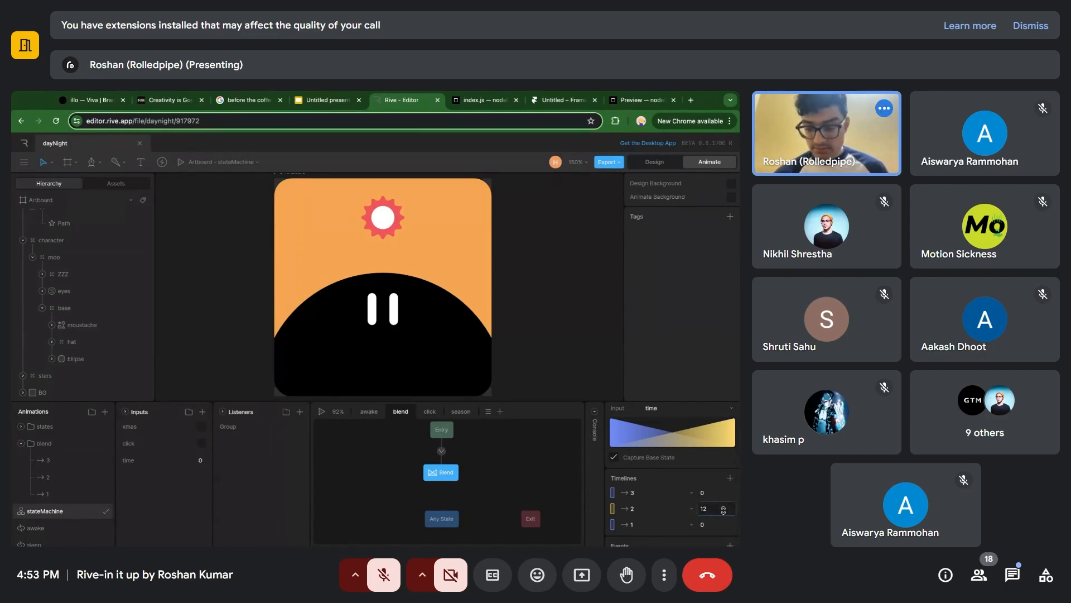
Set timeline 3's blend value to 24.
click(717, 492)
text(2)
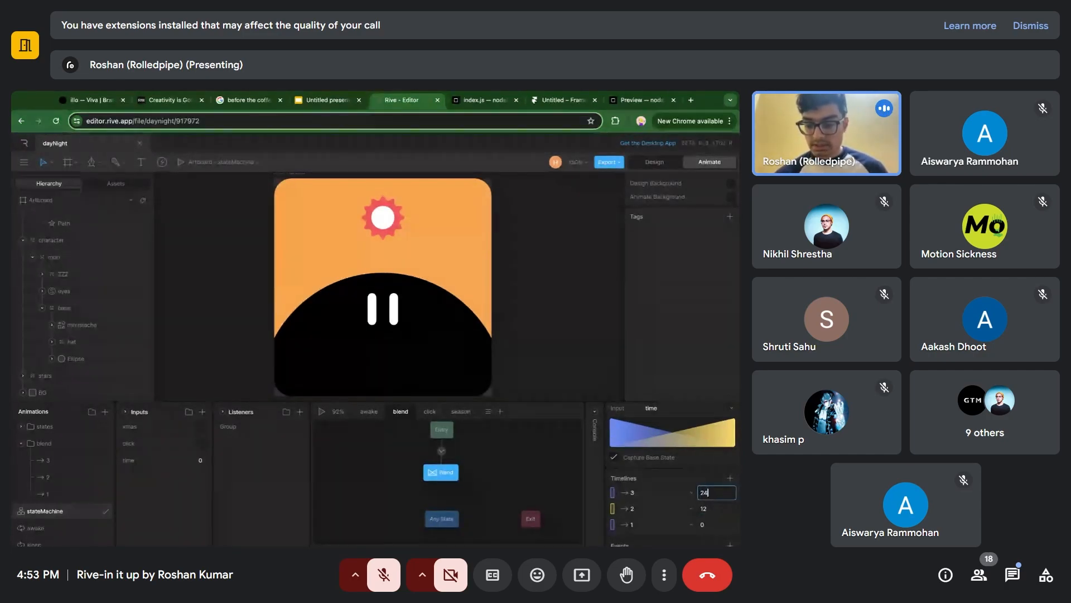
text(4)
key(Return)
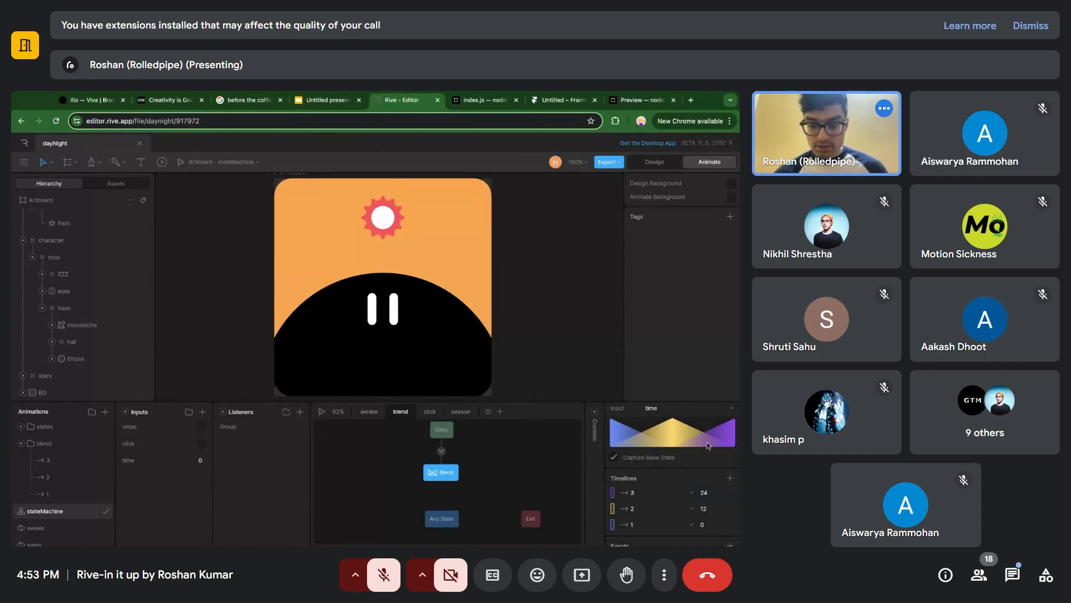
Play the state machine and scrub the time input to about 9.6 to preview the three-timeline blend, stopping playback when done.
key(space)
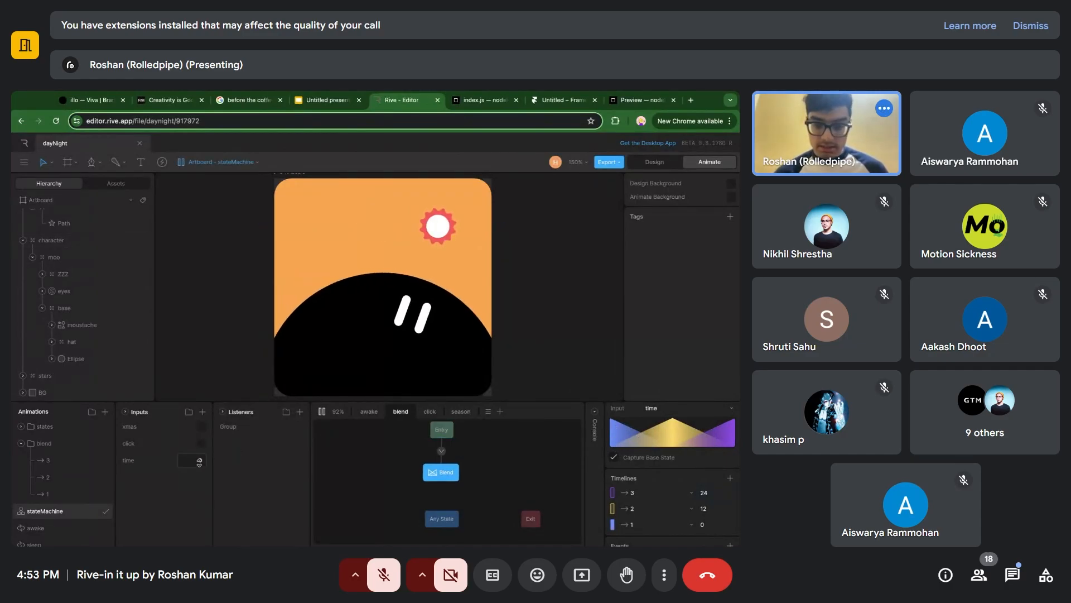
mouse_move(199, 461)
mouse_down()
mouse_move(199, 438)
mouse_move(200, 487)
mouse_move(199, 437)
mouse_move(199, 469)
mouse_up()
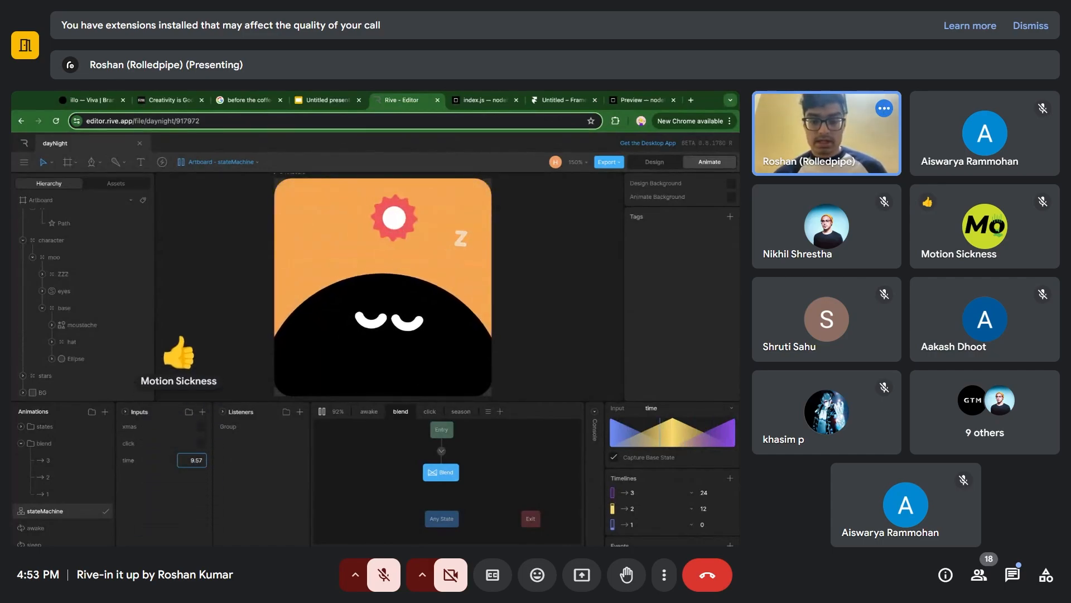
key(space)
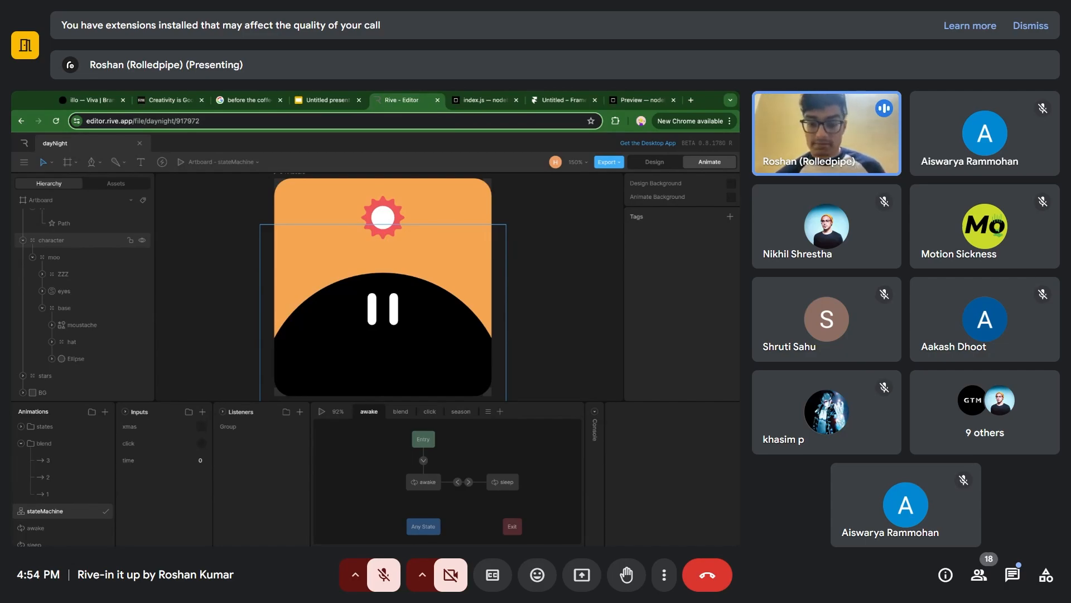
Review the Blend state's setup in the blend layer and return to the awake layer.
click(401, 411)
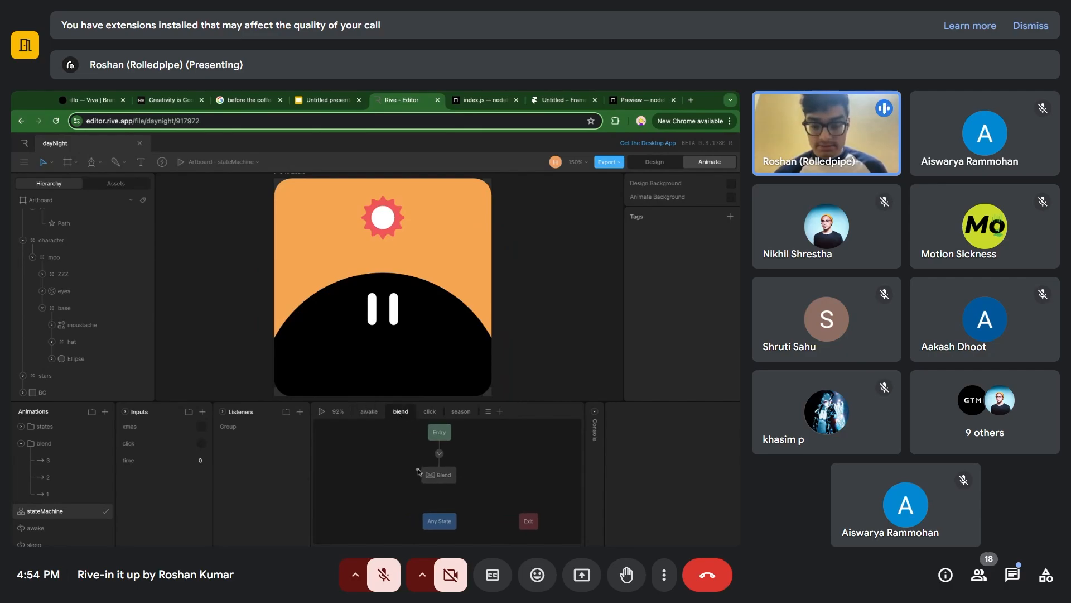
click(438, 475)
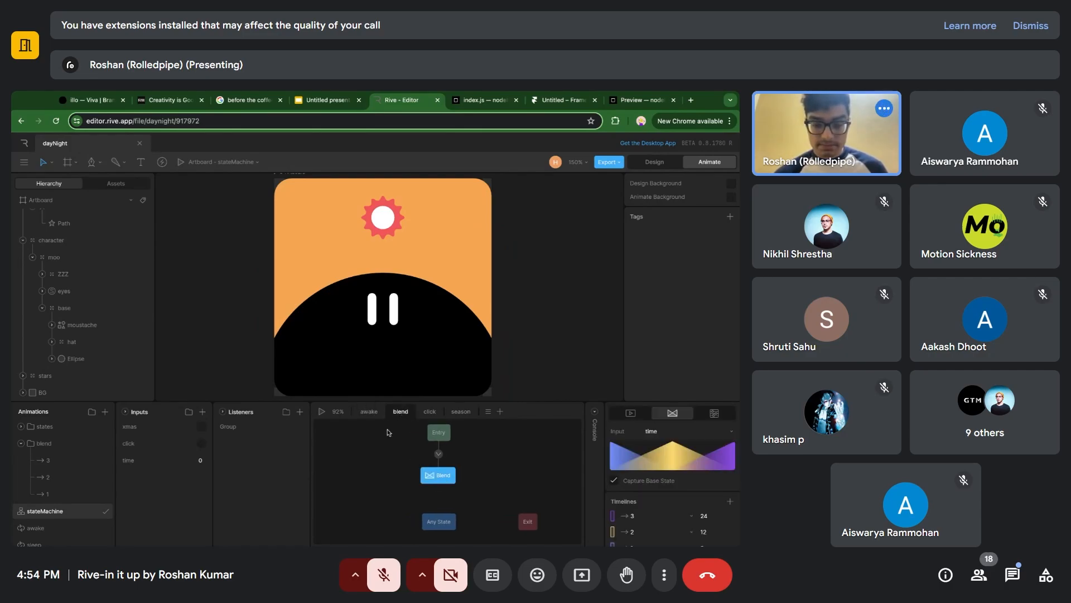
click(373, 415)
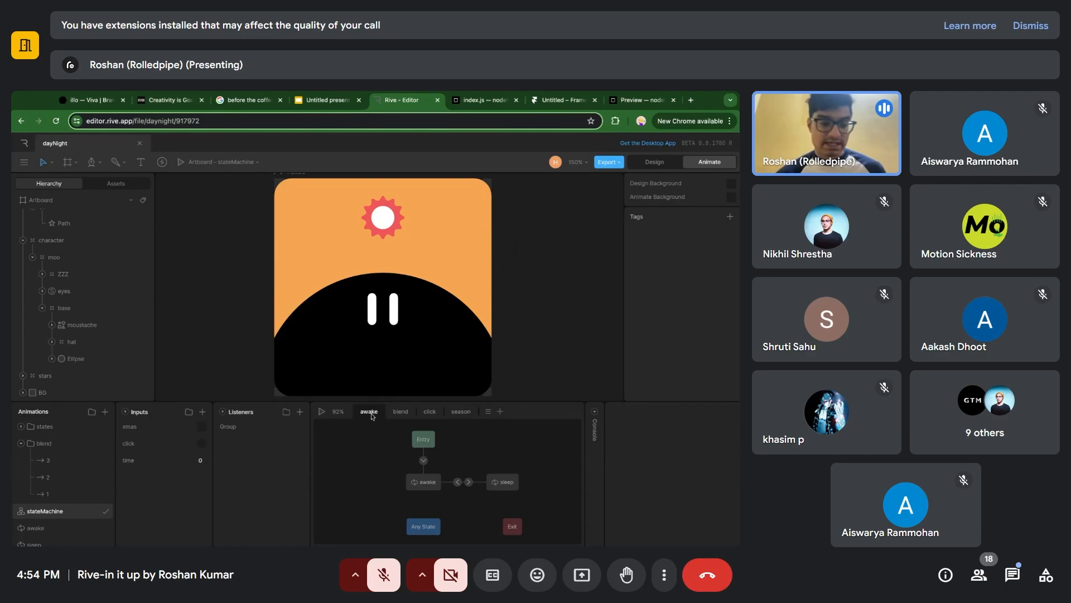
Collapse the states and blend animation folders and preview the awake timeline.
click(21, 444)
click(21, 426)
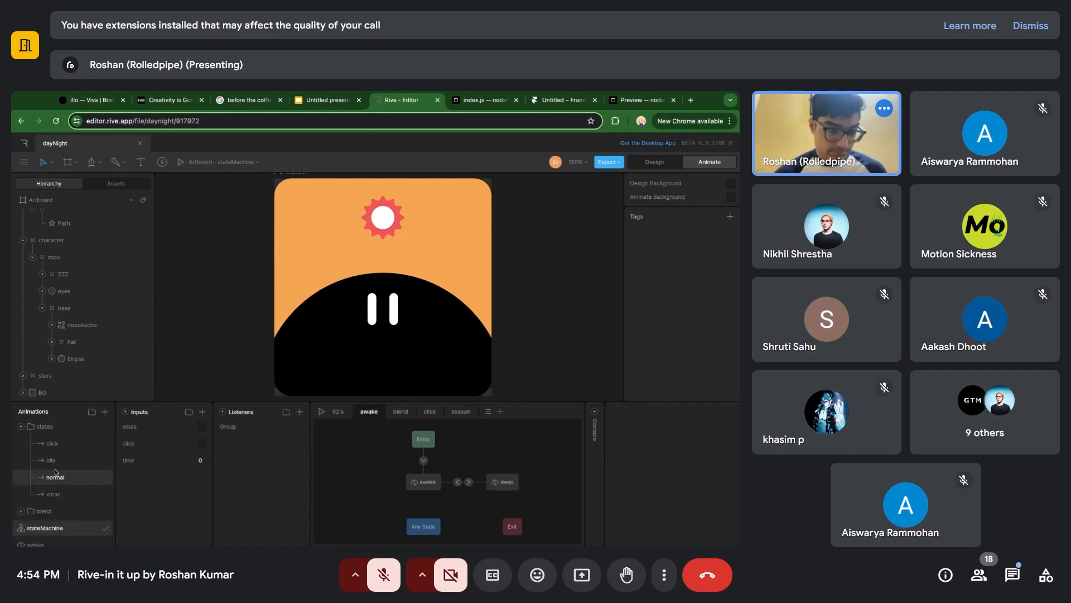
click(21, 426)
click(35, 477)
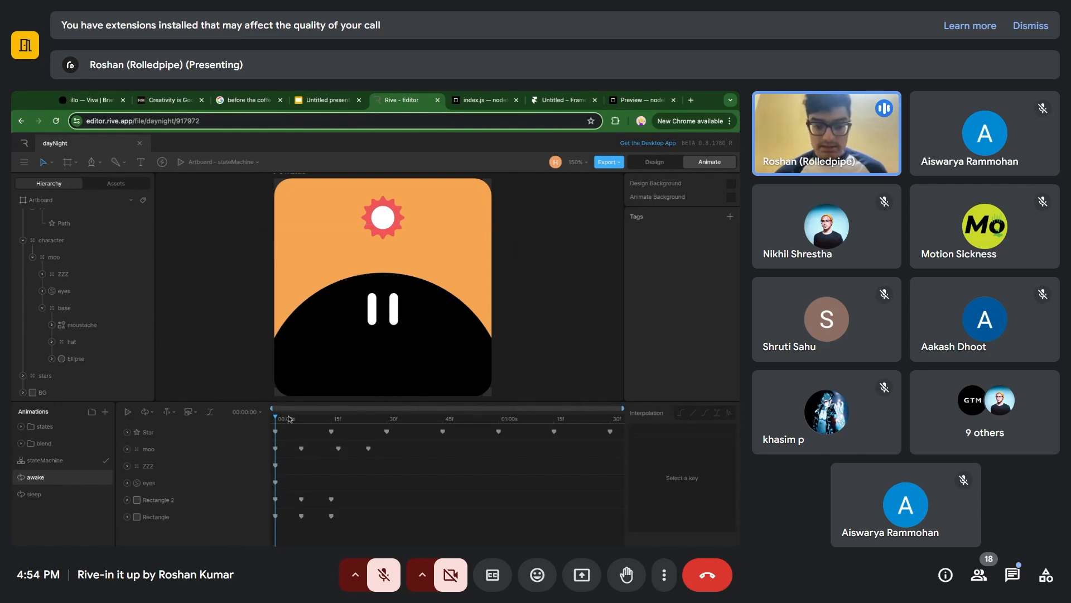
key(space)
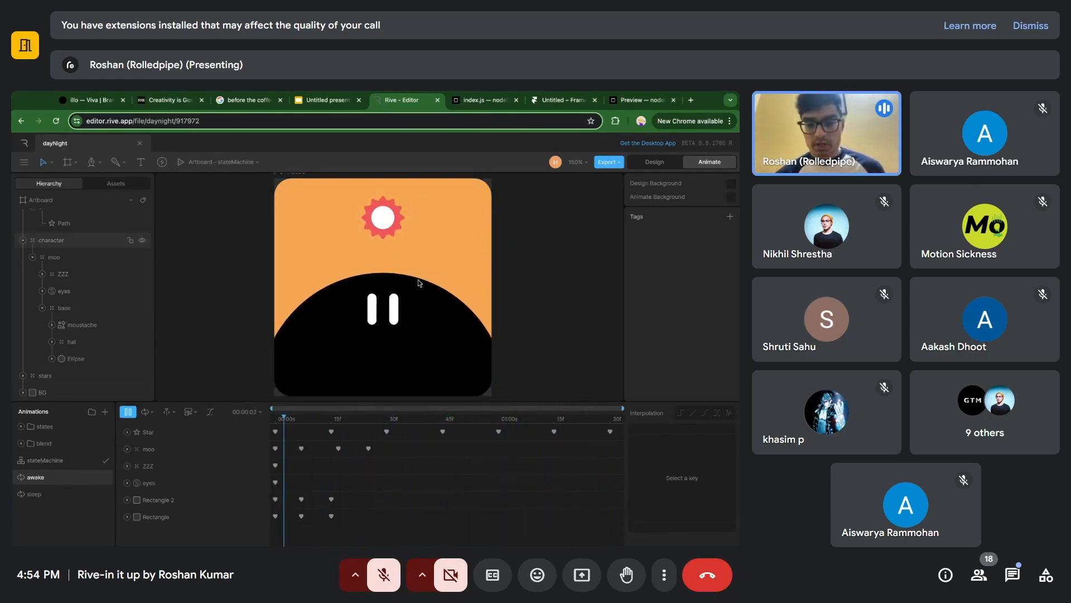
Preview the sleep timeline and stop its playback.
click(84, 493)
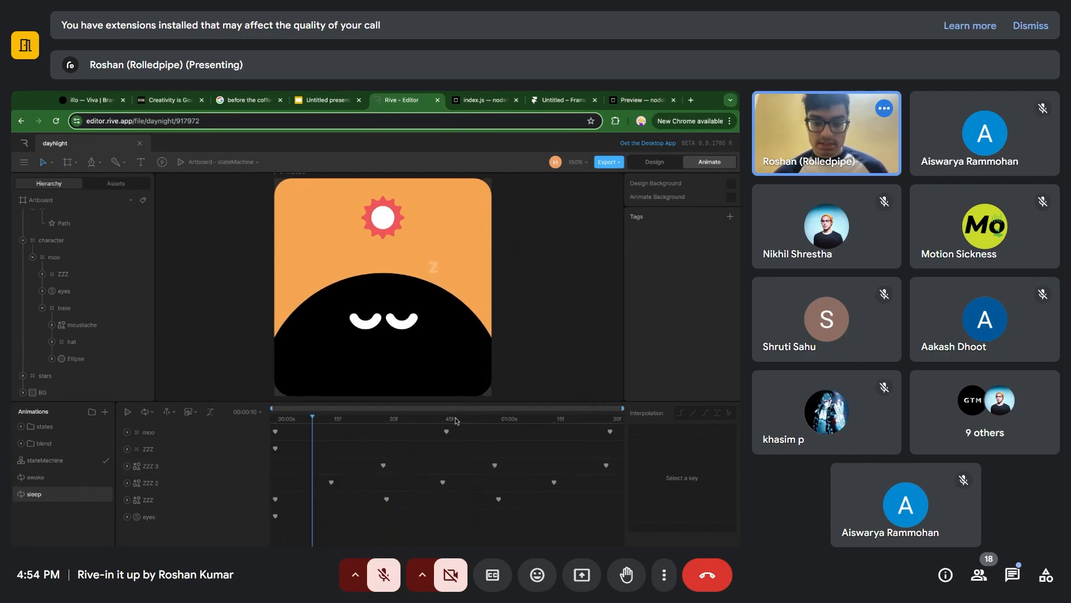
key(space)
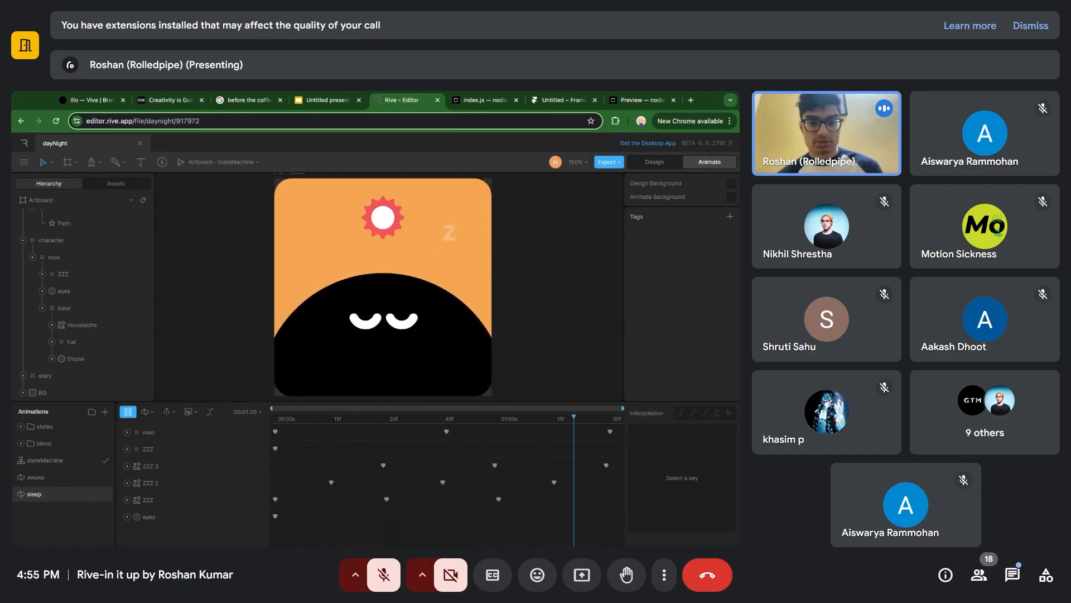
key(space)
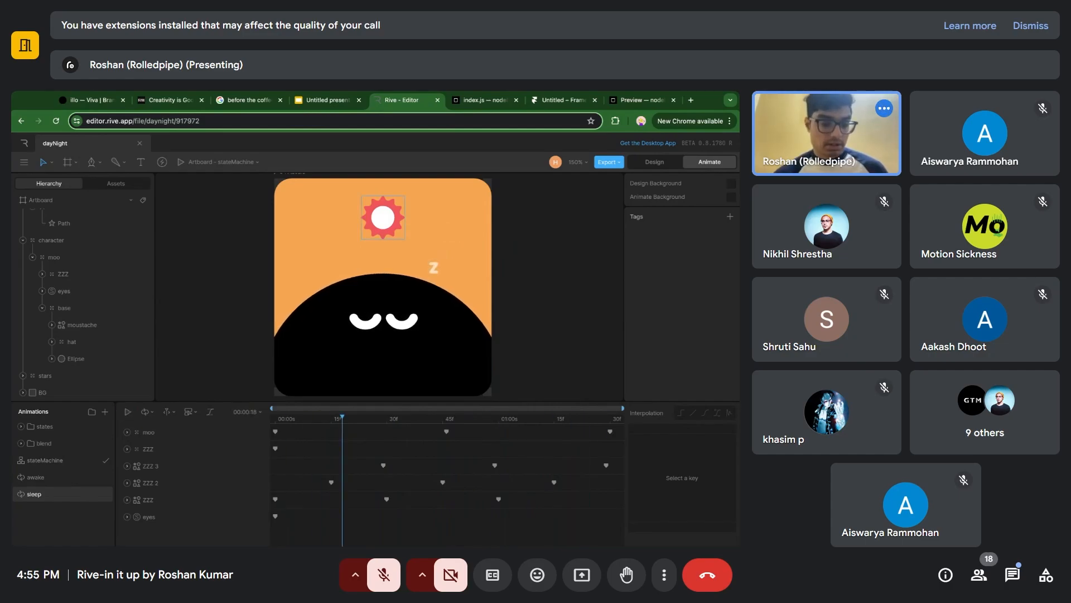
Return to the stateMachine and play it with different time input values to preview the awake and sleep states.
click(54, 466)
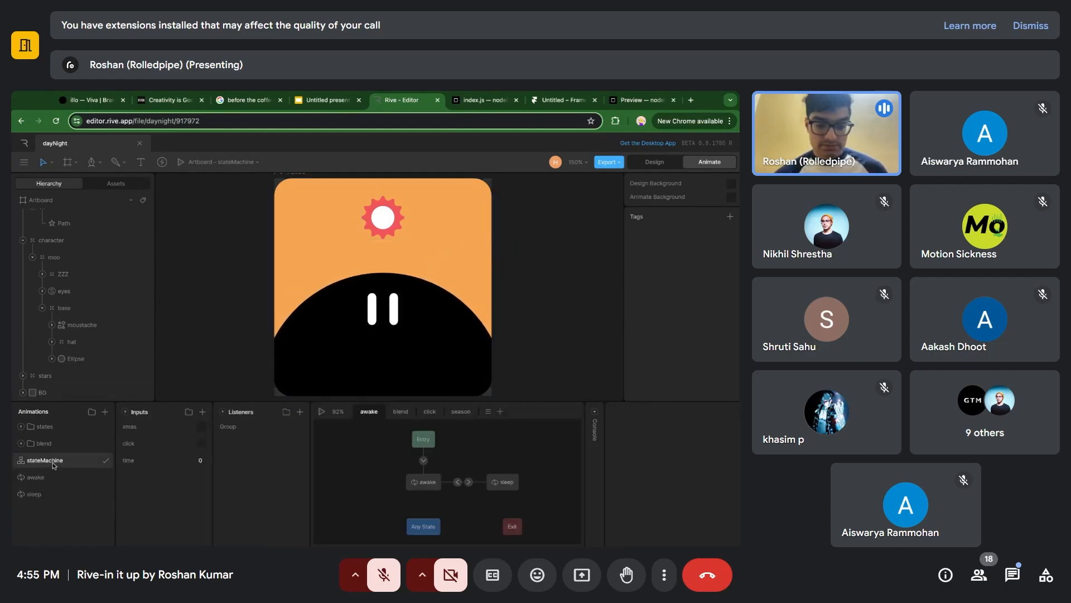
click(404, 412)
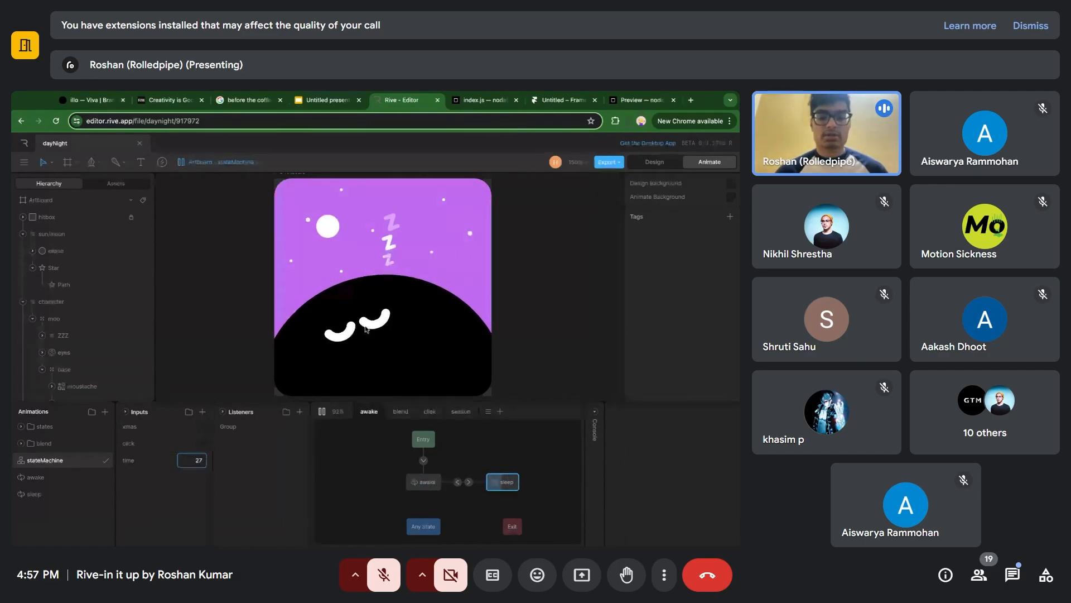
key(space)
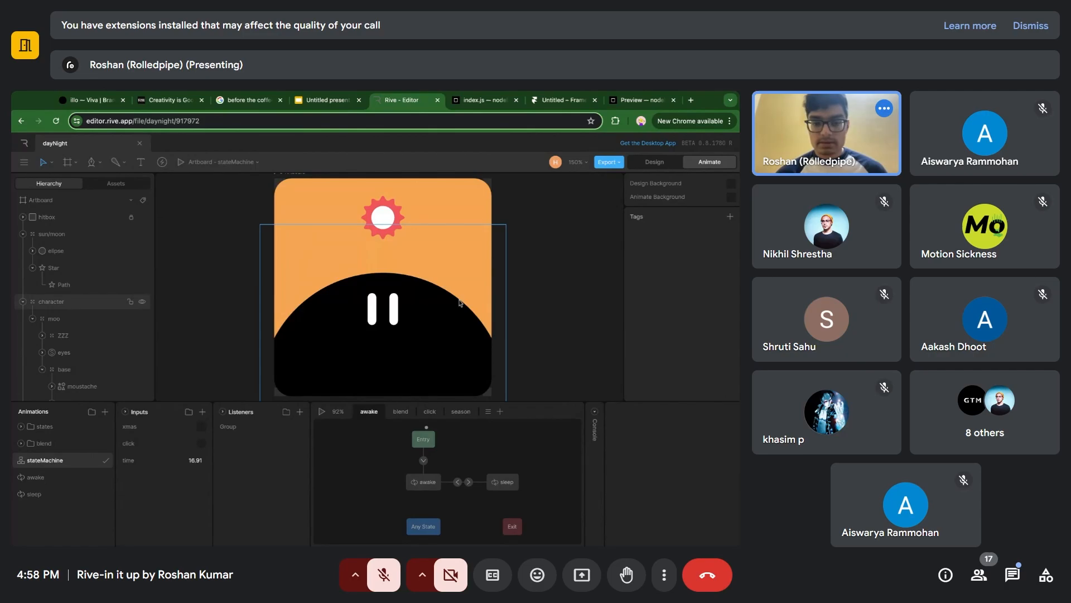
key(space)
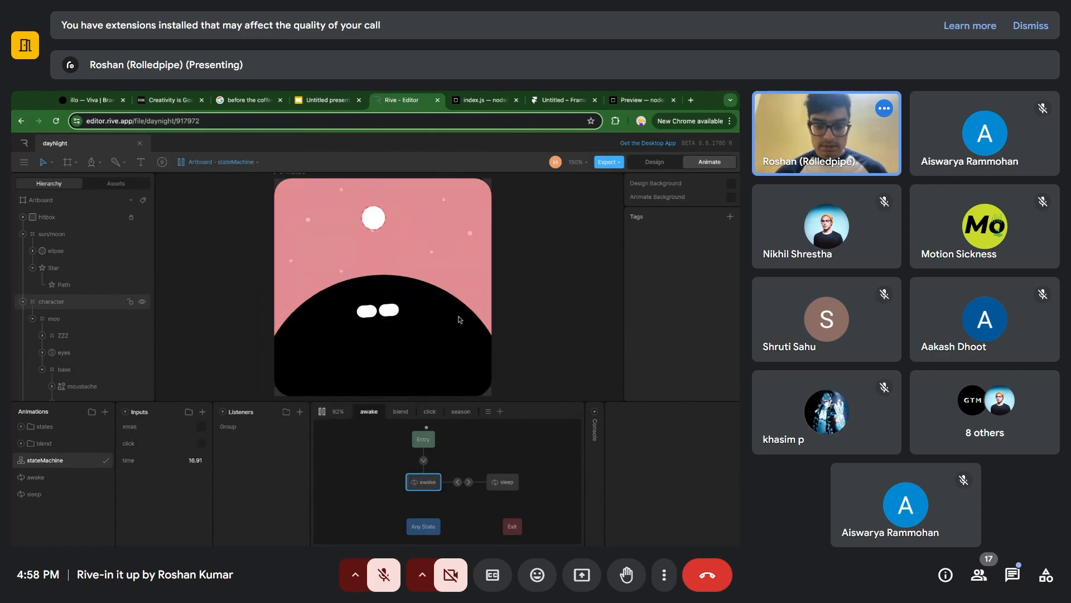
mouse_move(192, 459)
mouse_down()
mouse_move(192, 442)
mouse_move(192, 474)
mouse_move(197, 462)
mouse_up()
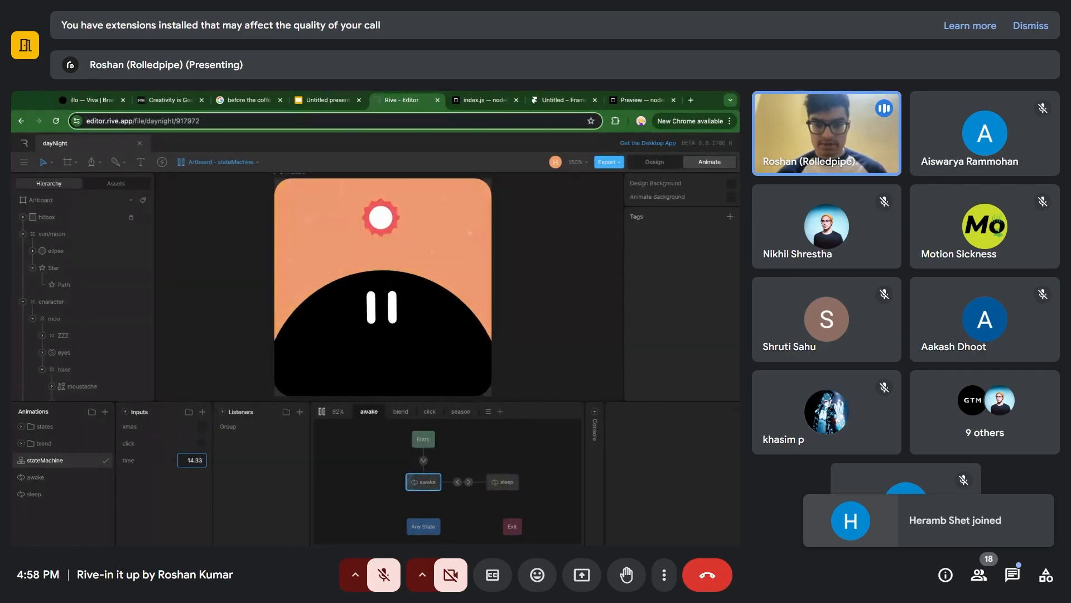
Reset the time input to 0.
click(197, 462)
text(0)
key(Return)
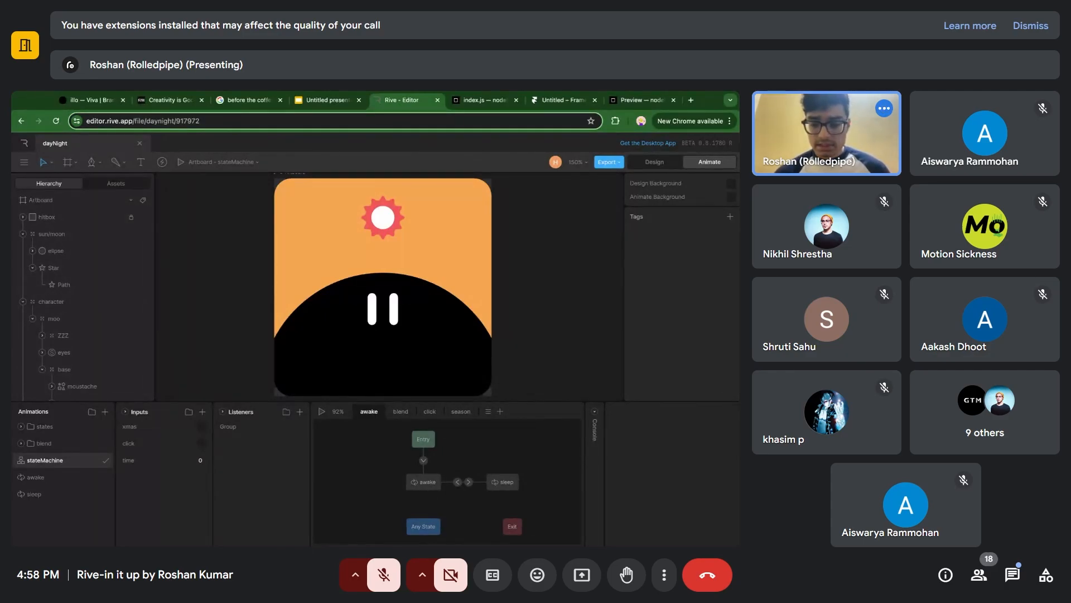
Open the click layer and show the hitbox rectangle's area by briefly turning its 747474 fill on and off.
click(431, 413)
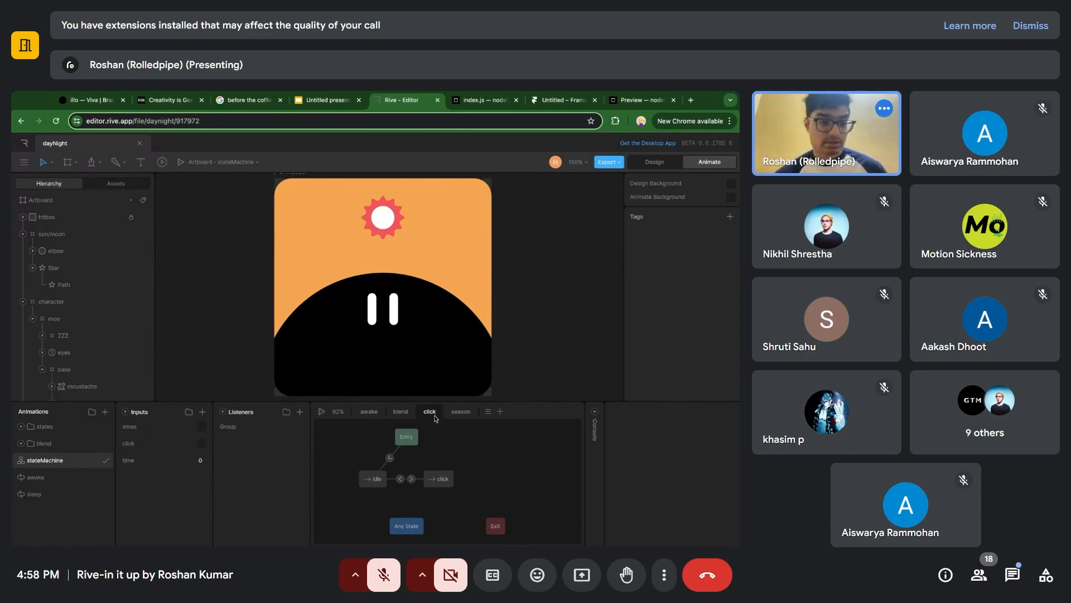
click(54, 220)
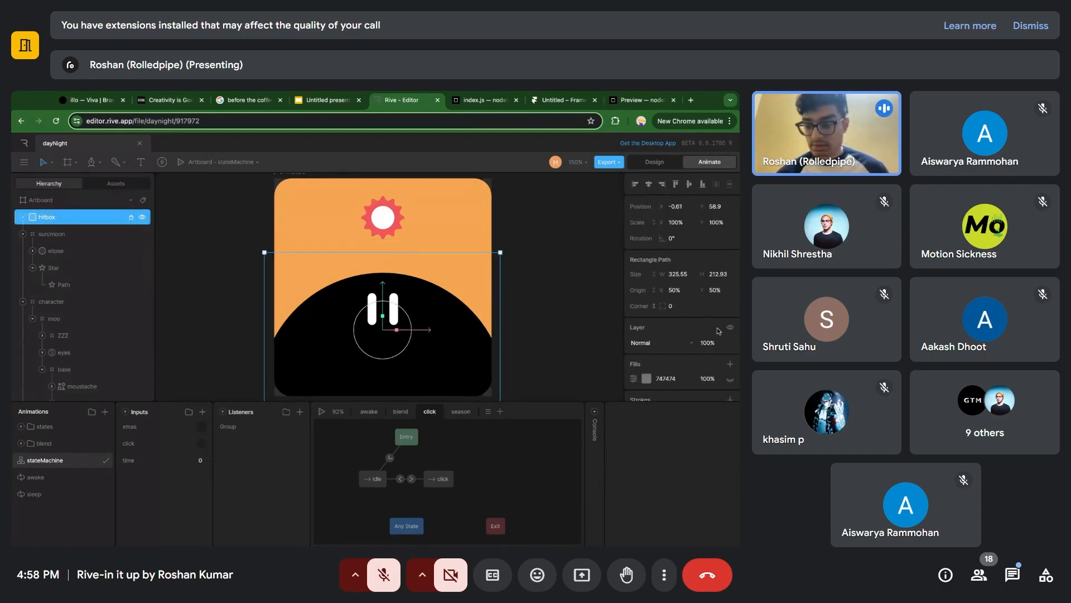
click(730, 379)
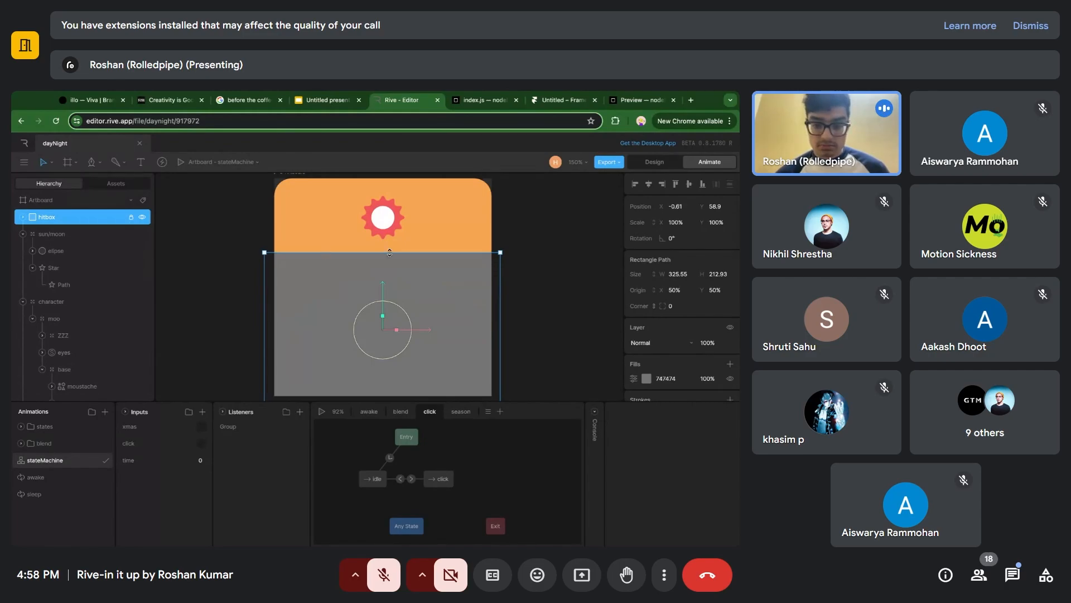
click(730, 380)
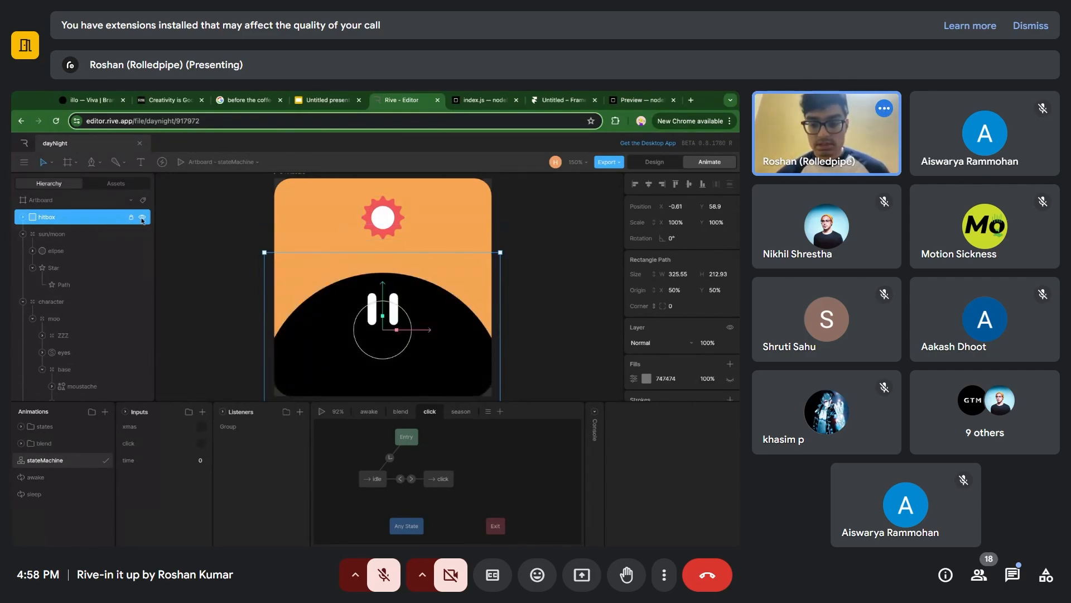
Compare the extents of the hitbox and the character group by selecting each in turn.
click(189, 255)
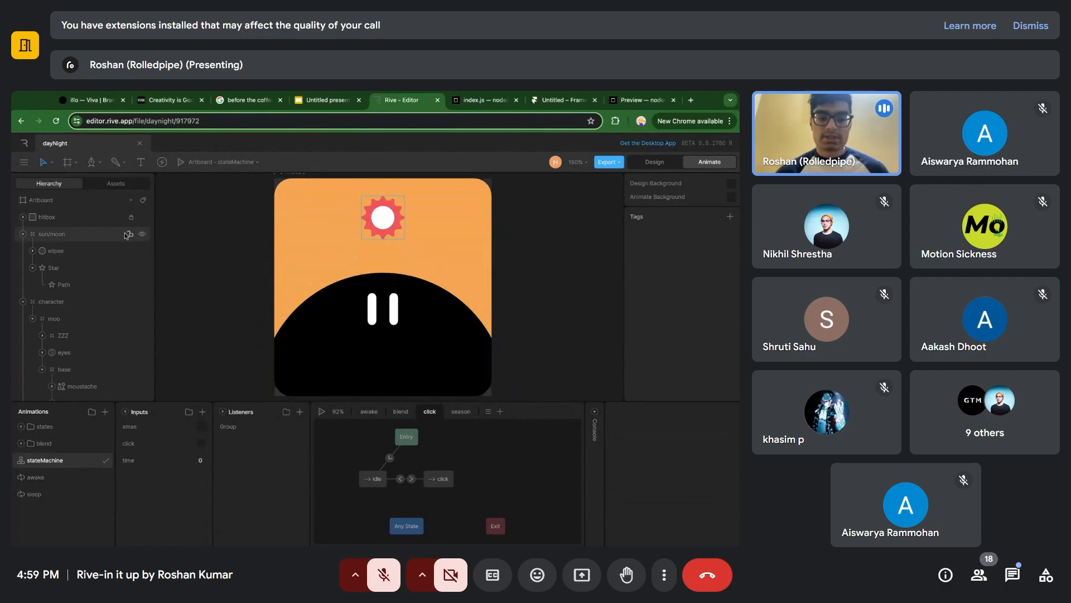
click(91, 217)
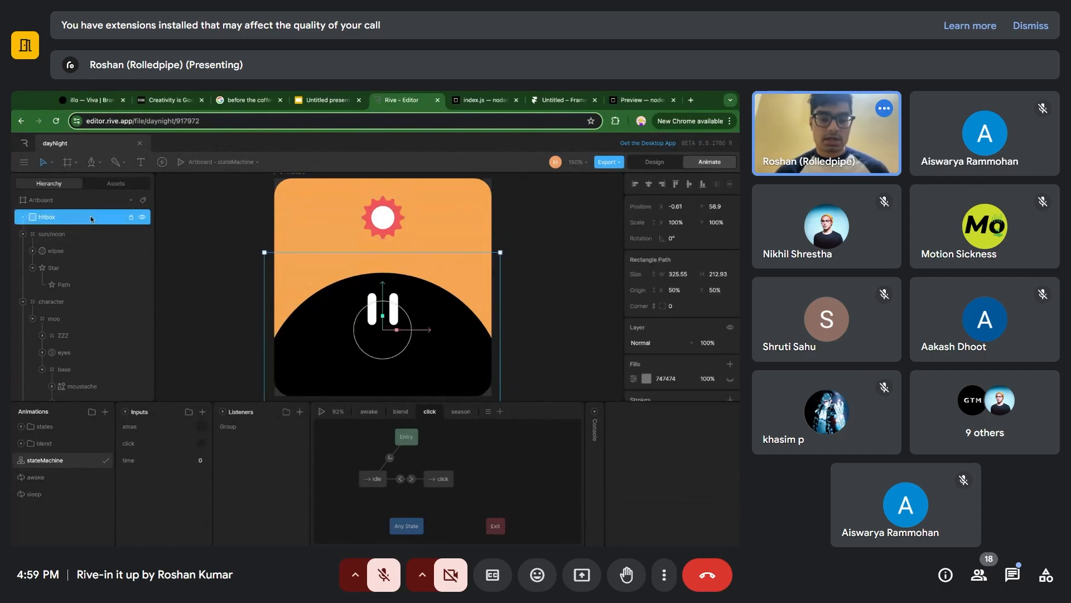
click(73, 300)
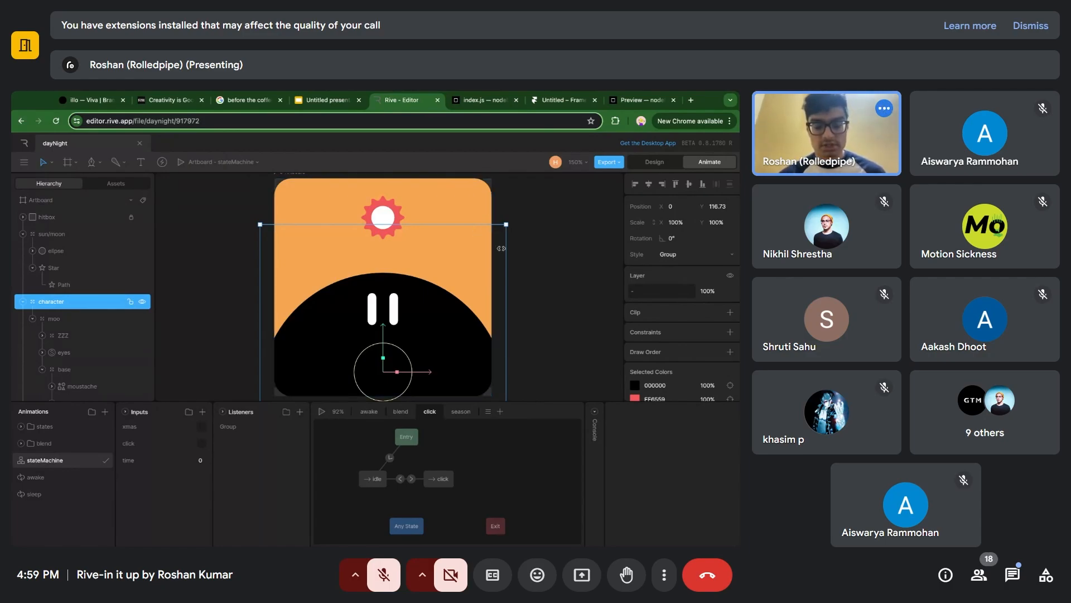
Select the hitbox, open the idle timeline from the click layer and inspect its character track.
click(72, 218)
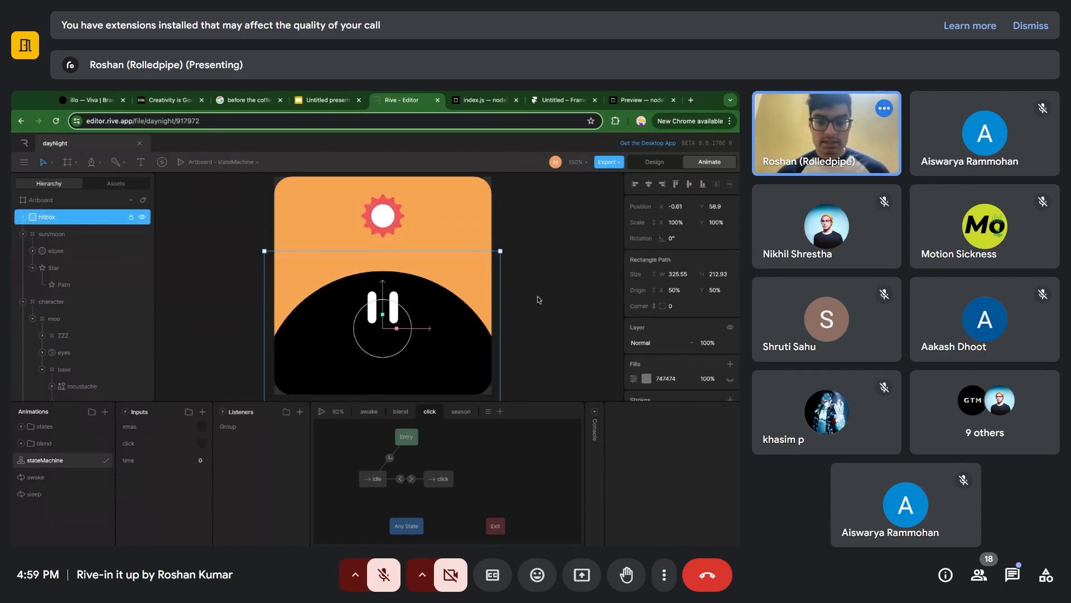
scroll(539, 300, down, 1)
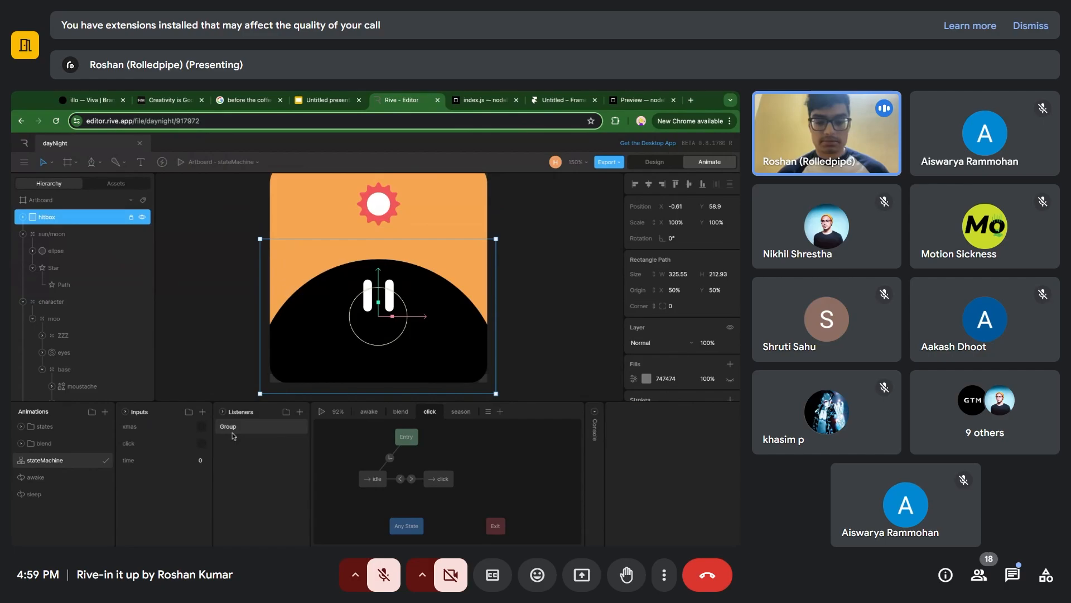
double_click(377, 481)
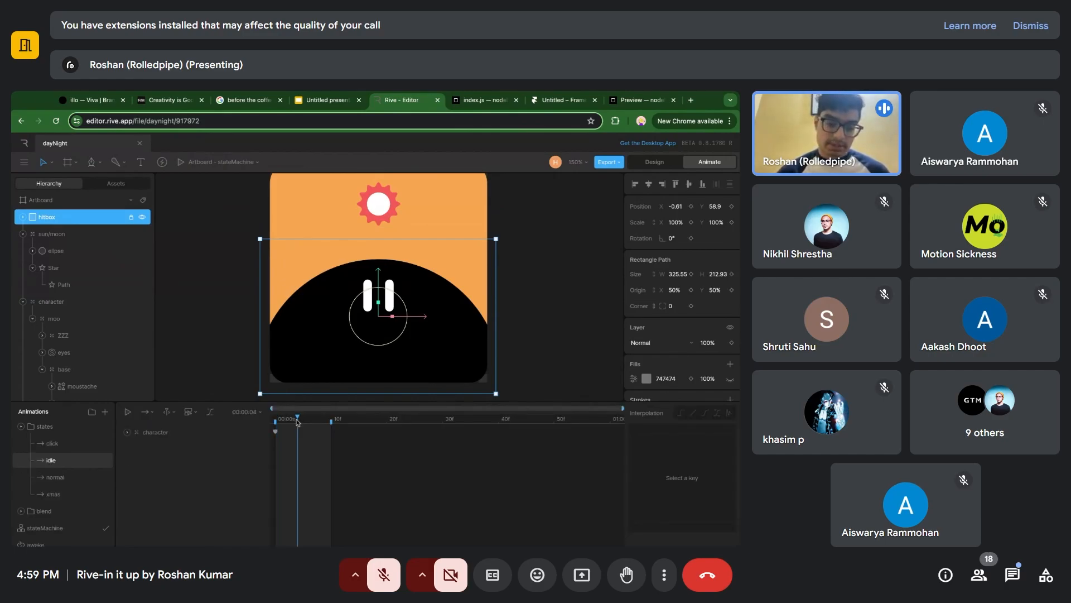
click(146, 433)
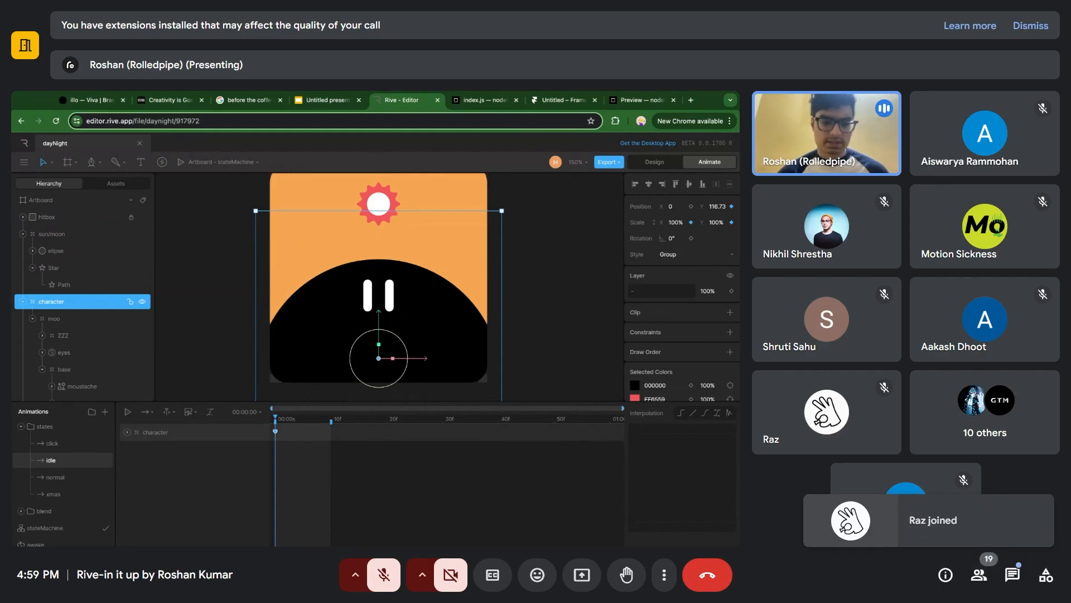
Open the click timeline and play it to preview the character's click animation.
click(96, 444)
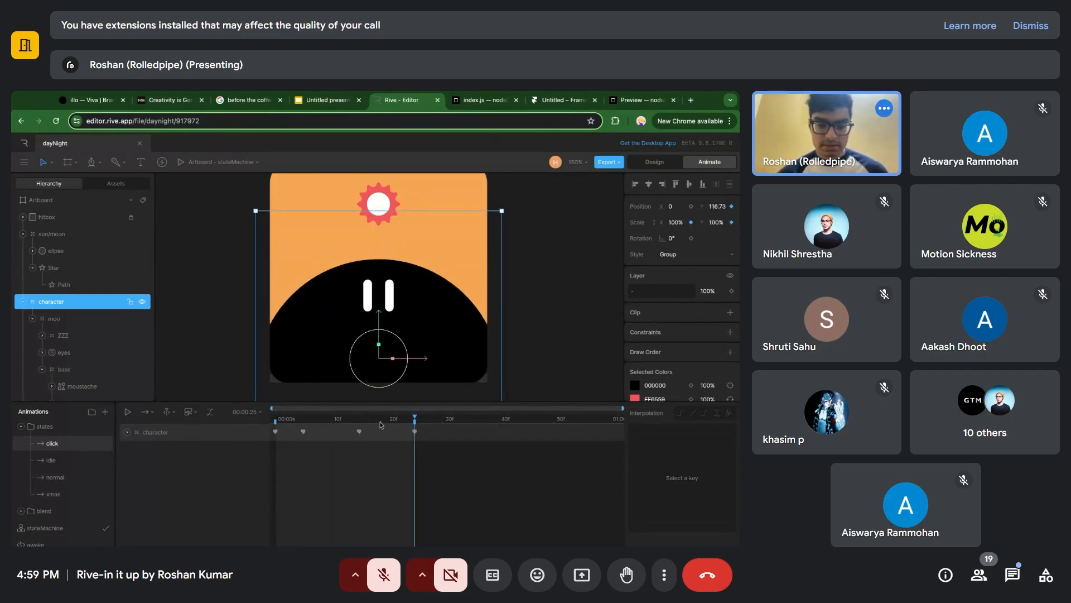
key(space)
key(space)
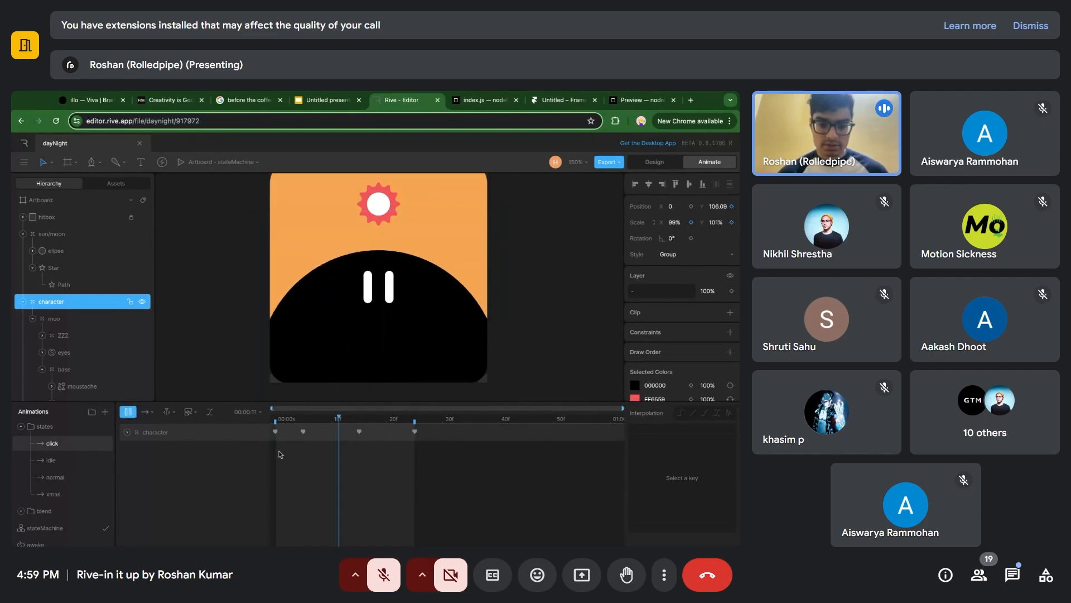
key(space)
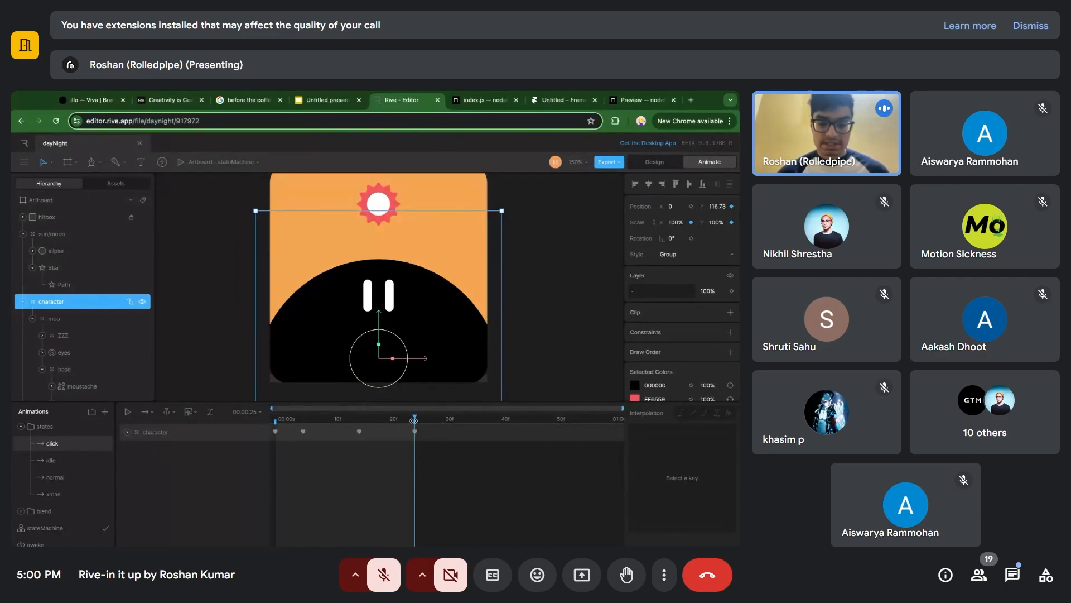
Try a click timeline extended to about one second, then restore its end to the last keyframe and replay it.
drag(413, 420, 640, 430)
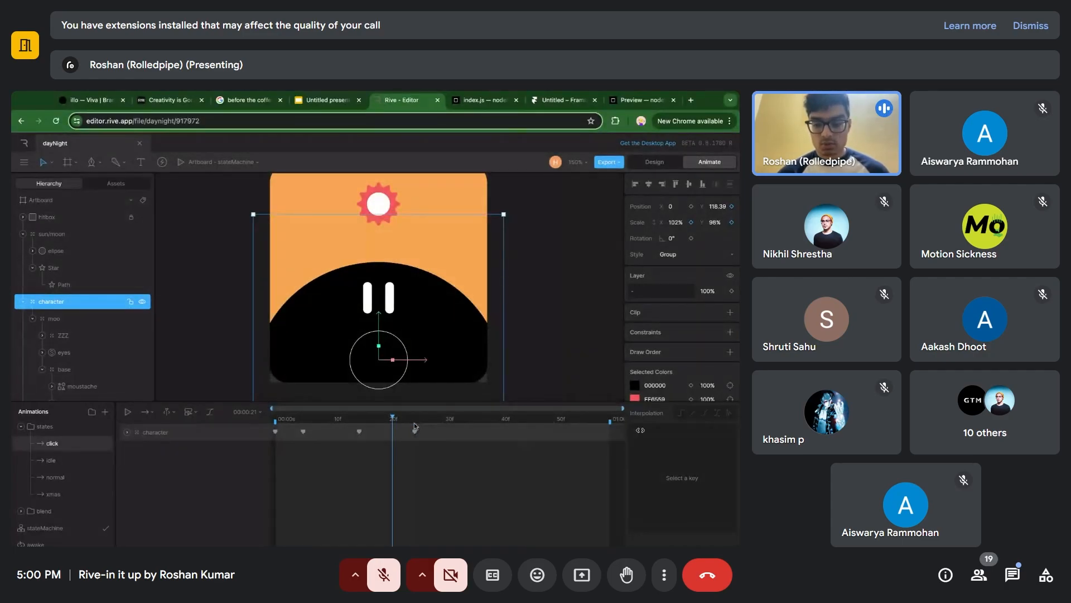
key(space)
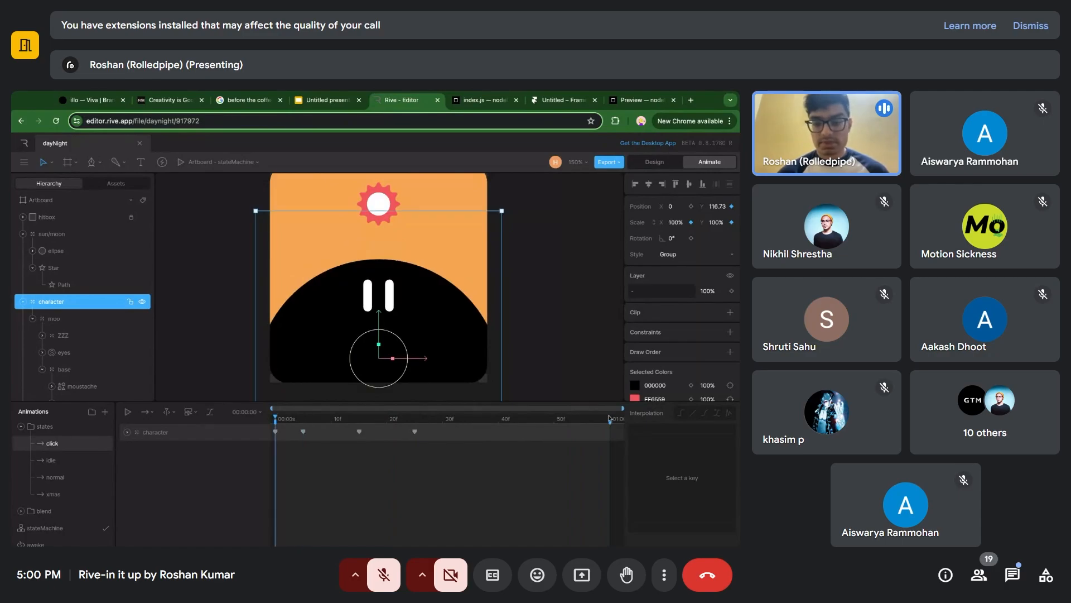
drag(610, 419, 415, 420)
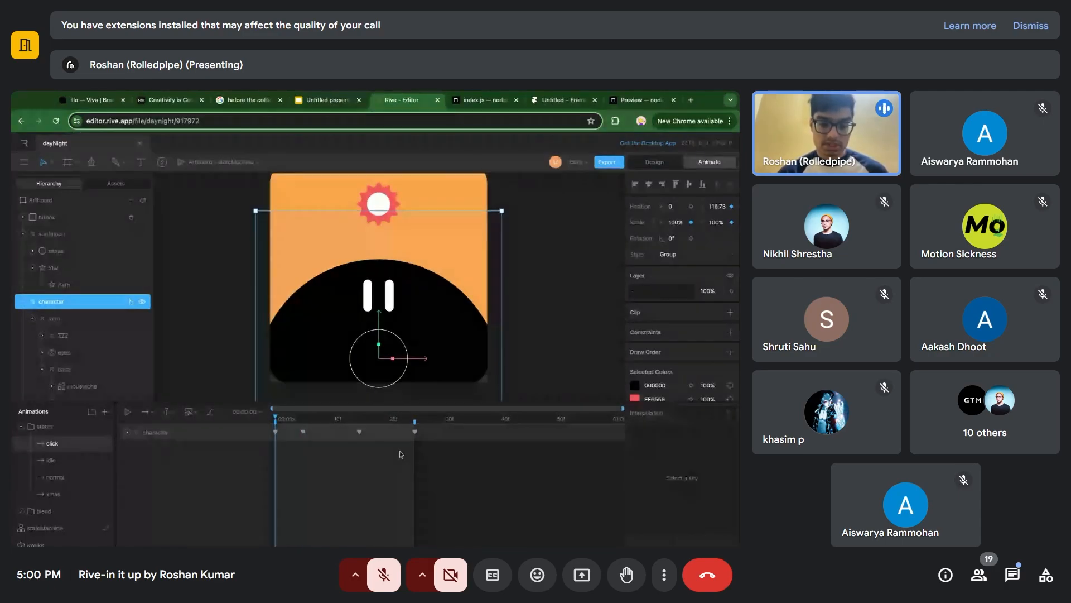
key(space)
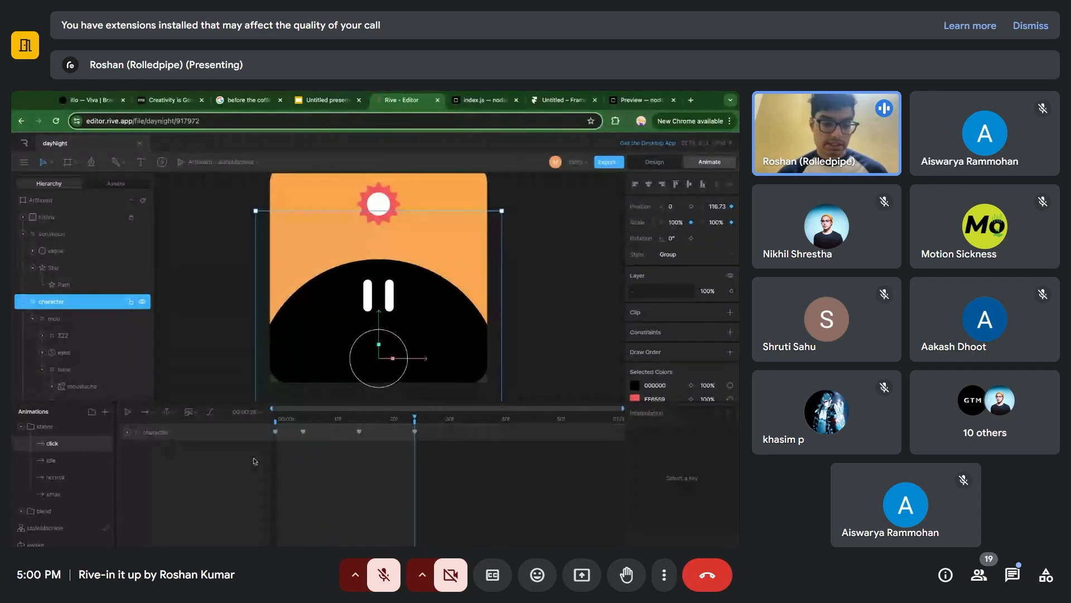
Return to the stateMachine, inspect the Group listener, and add and remove a trial listener on the character group.
click(76, 527)
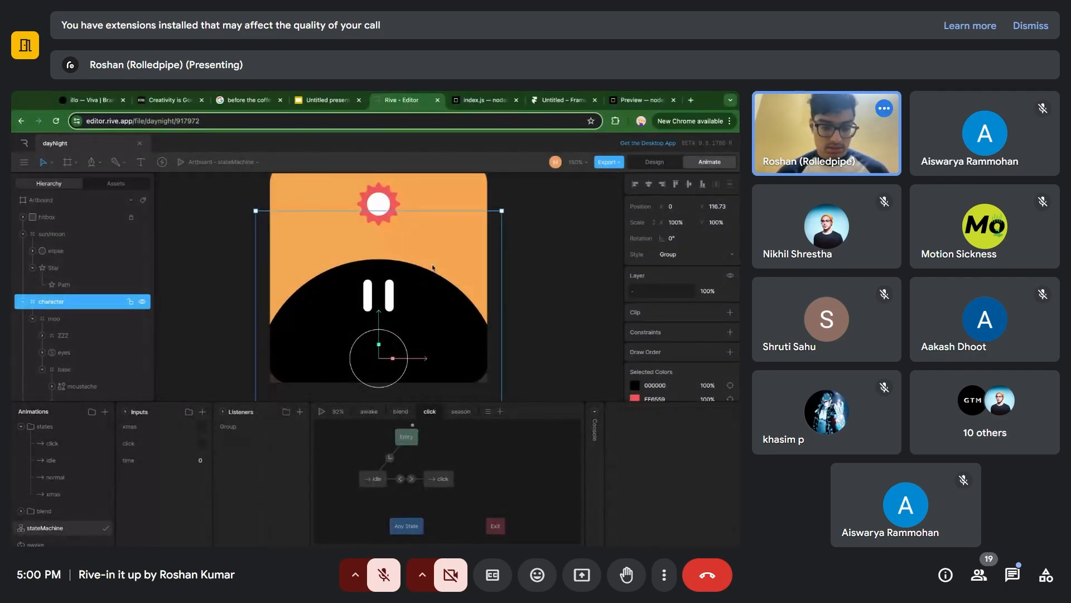
click(240, 427)
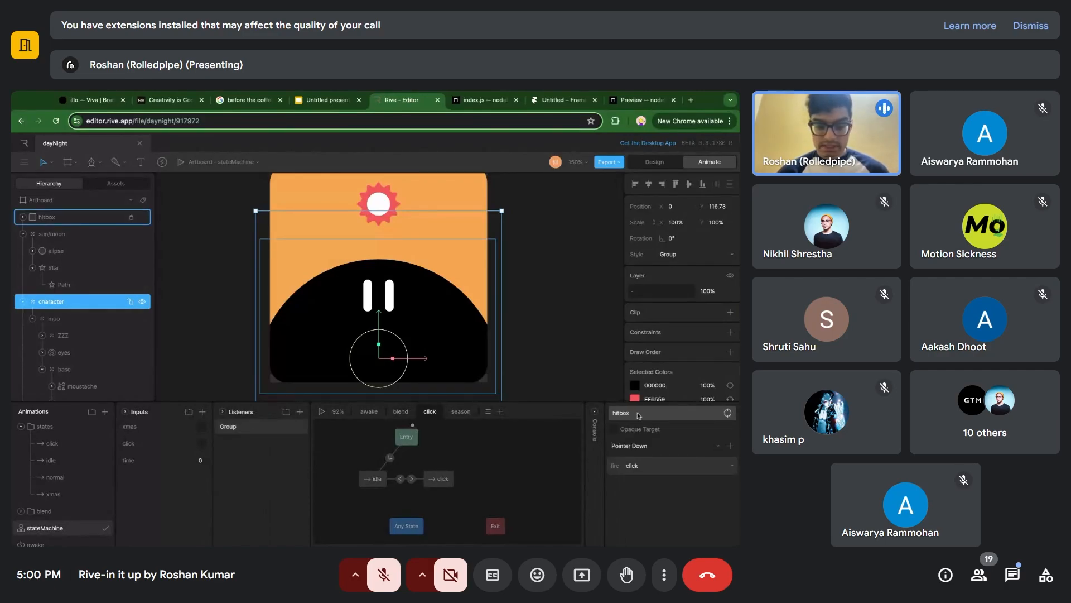
click(300, 411)
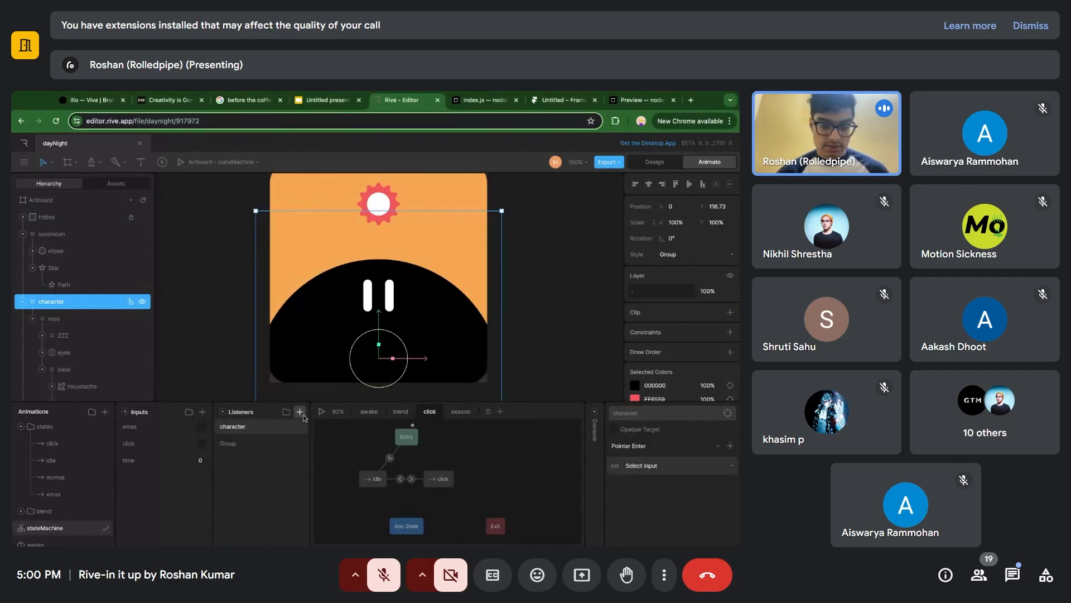
click(262, 430)
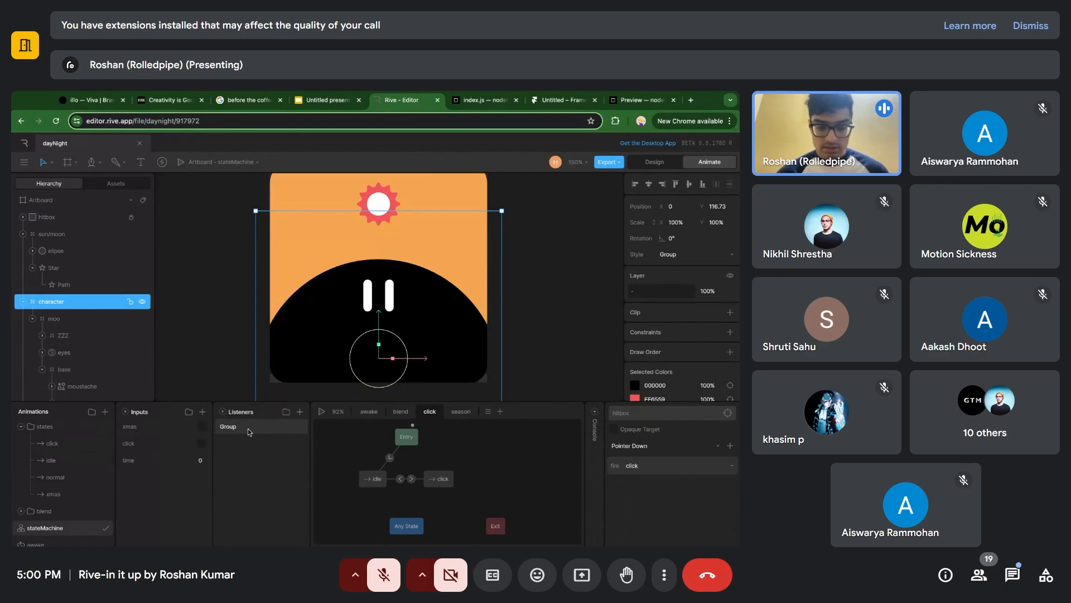
Set the Group listener's target to the hitbox and its event to Pointer Down.
click(680, 418)
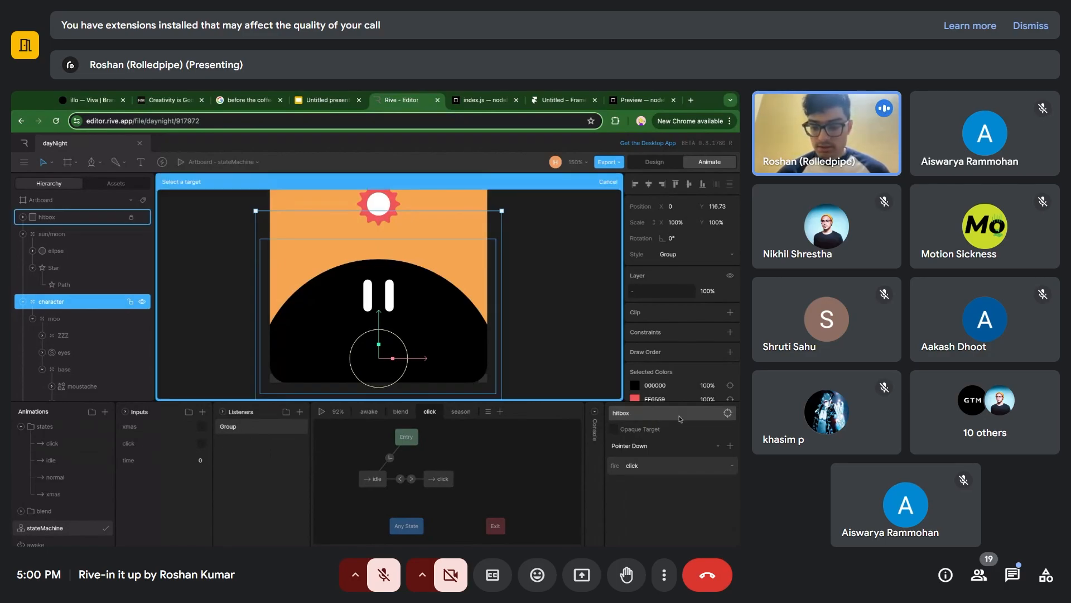
click(75, 217)
click(246, 428)
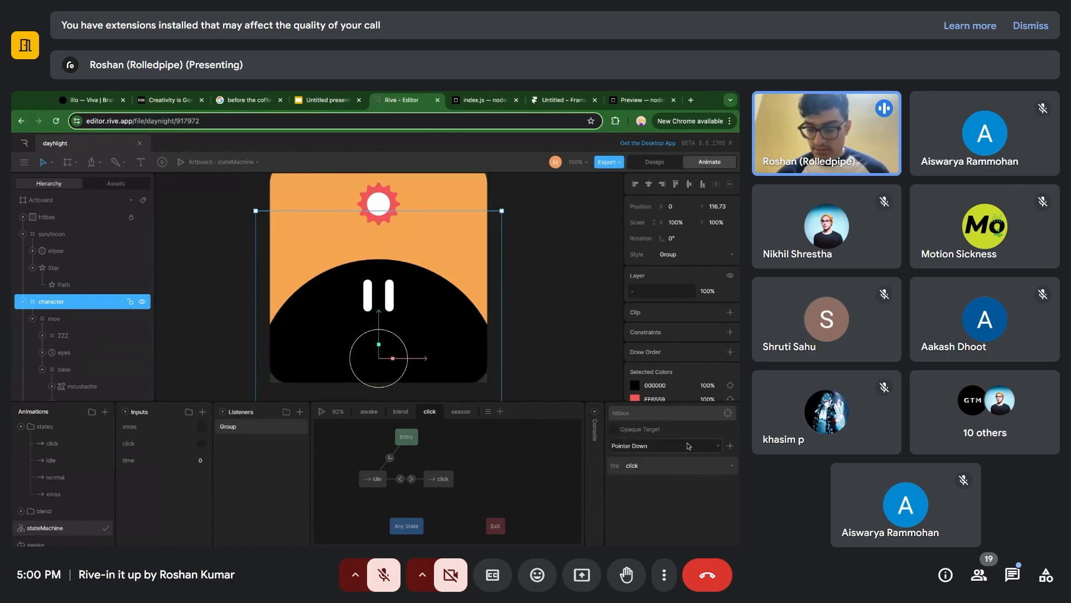
click(688, 446)
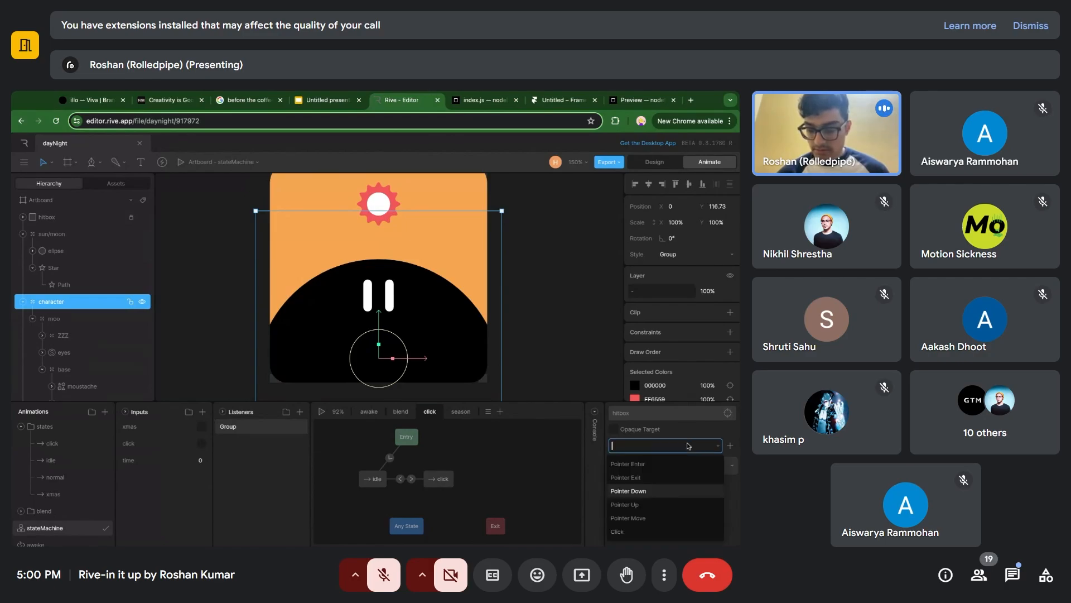
click(671, 492)
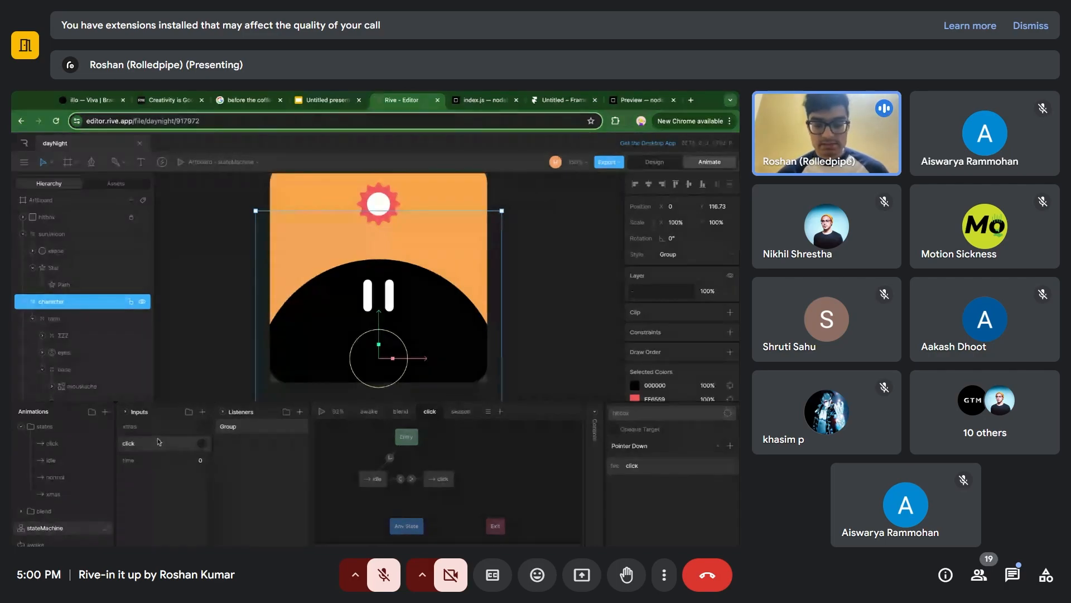
View the types available for a new state machine input and select the existing click input.
click(198, 414)
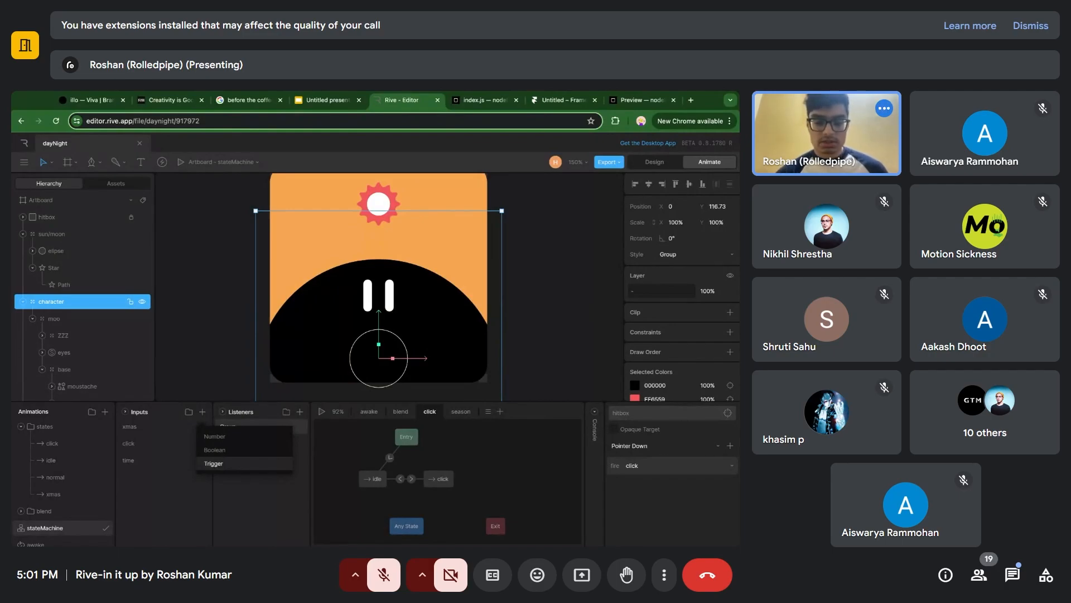
click(197, 486)
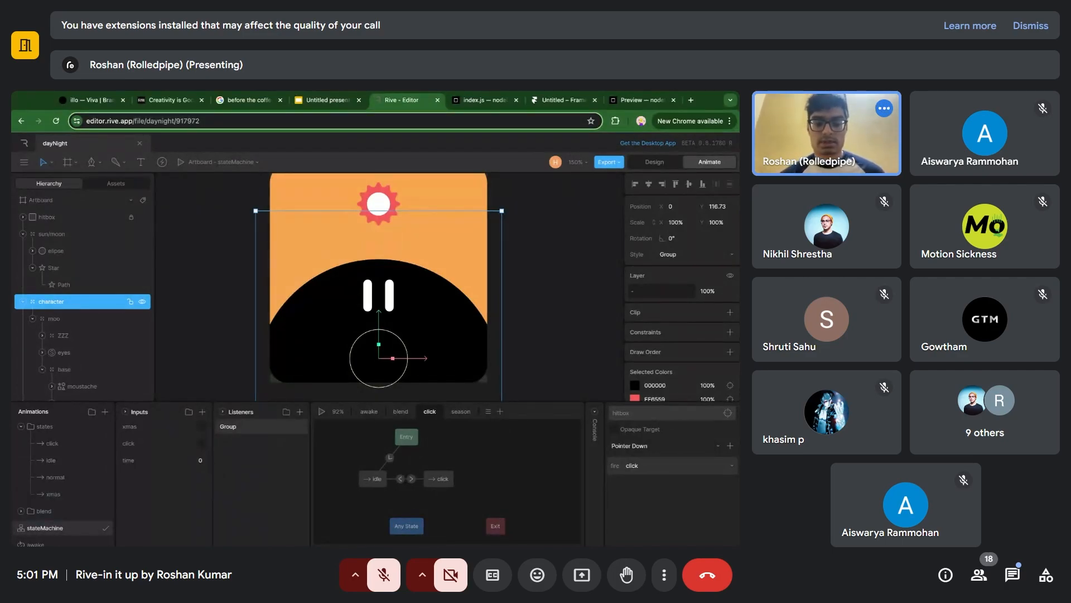
click(155, 445)
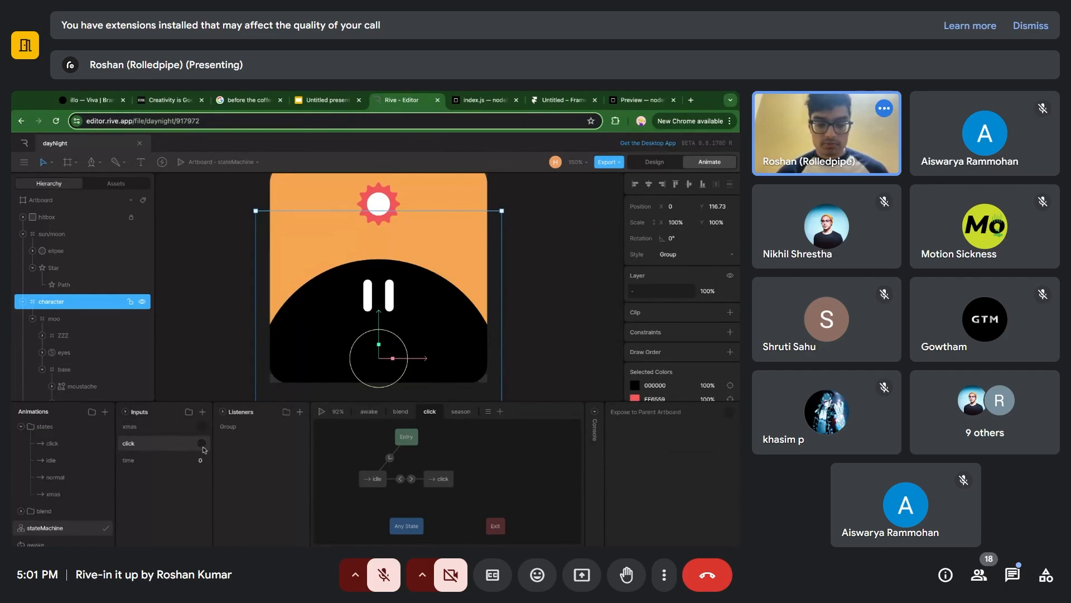
Inspect the idle-to-click transition's condition and open the click state's timeline.
click(411, 478)
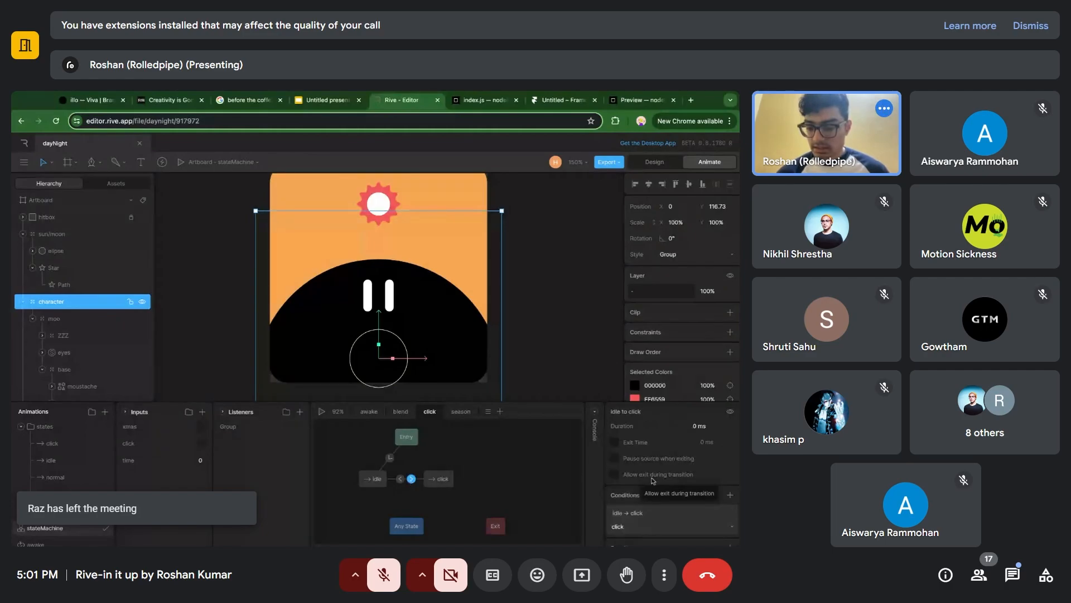
scroll(653, 481, down, 1)
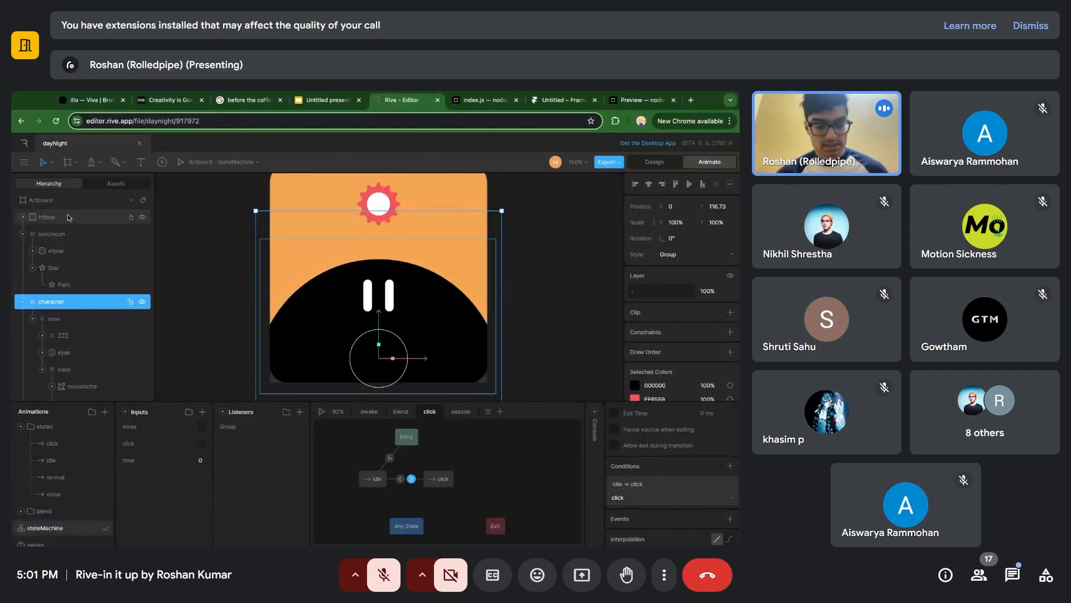
double_click(446, 482)
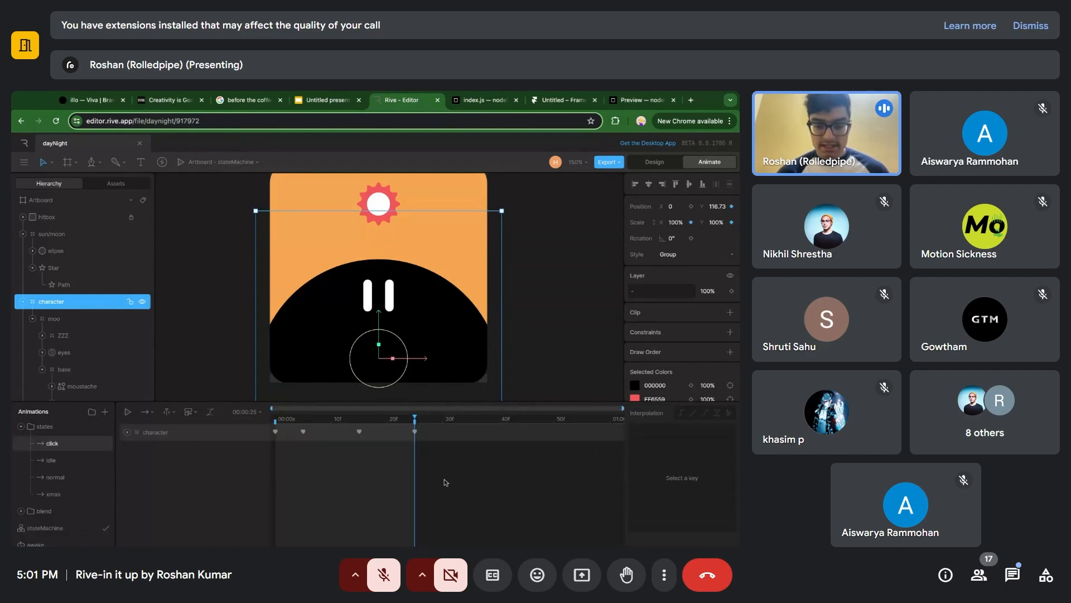
Delete the click-to-idle transition in the stateMachine and play it, clicking the character to test the result.
click(73, 530)
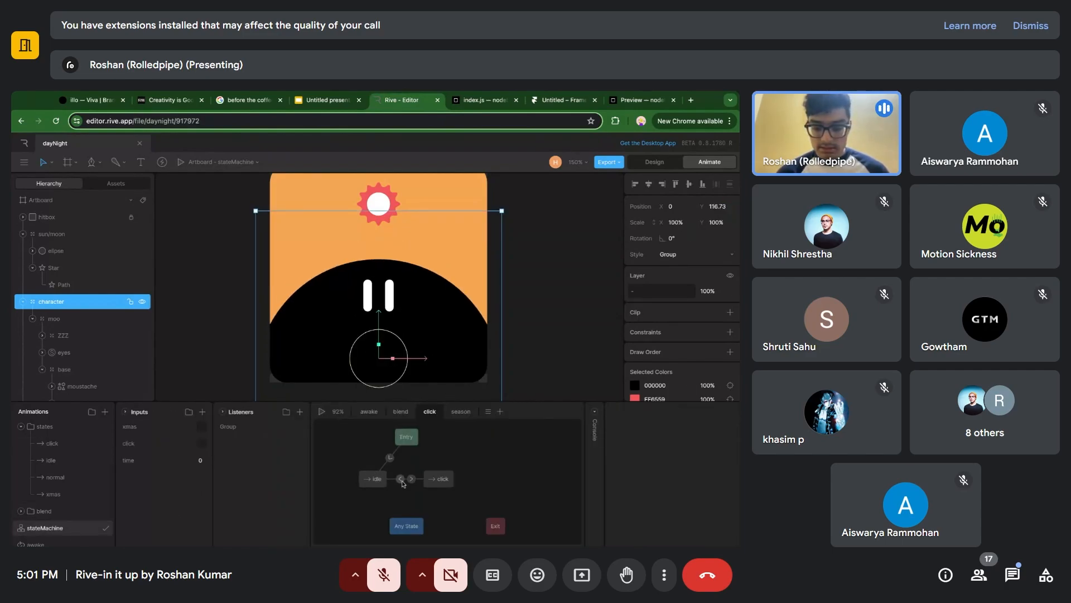
click(400, 480)
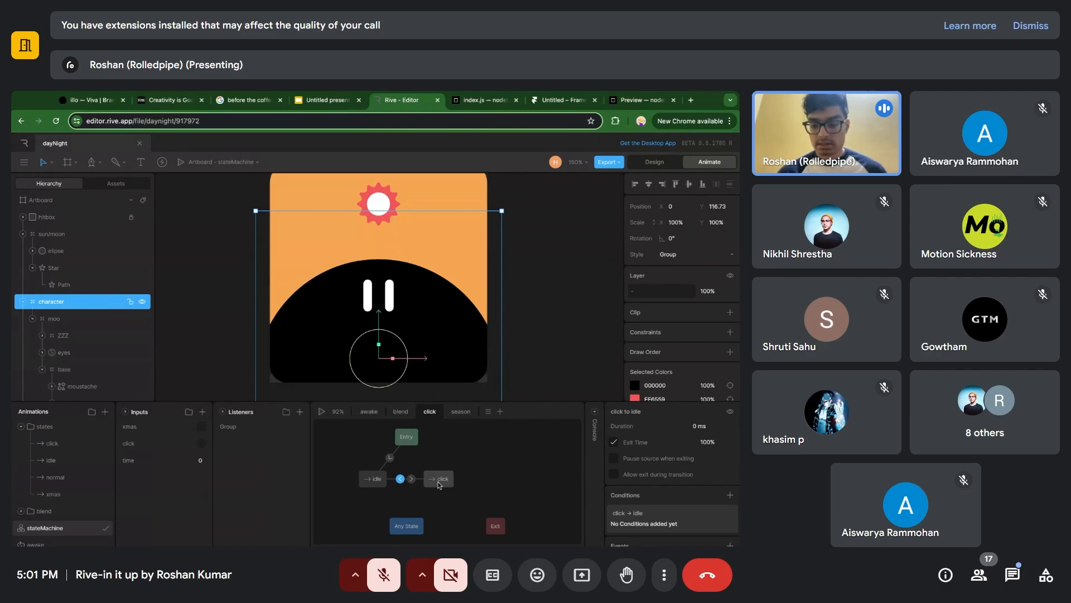
key(Delete)
key(space)
click(389, 314)
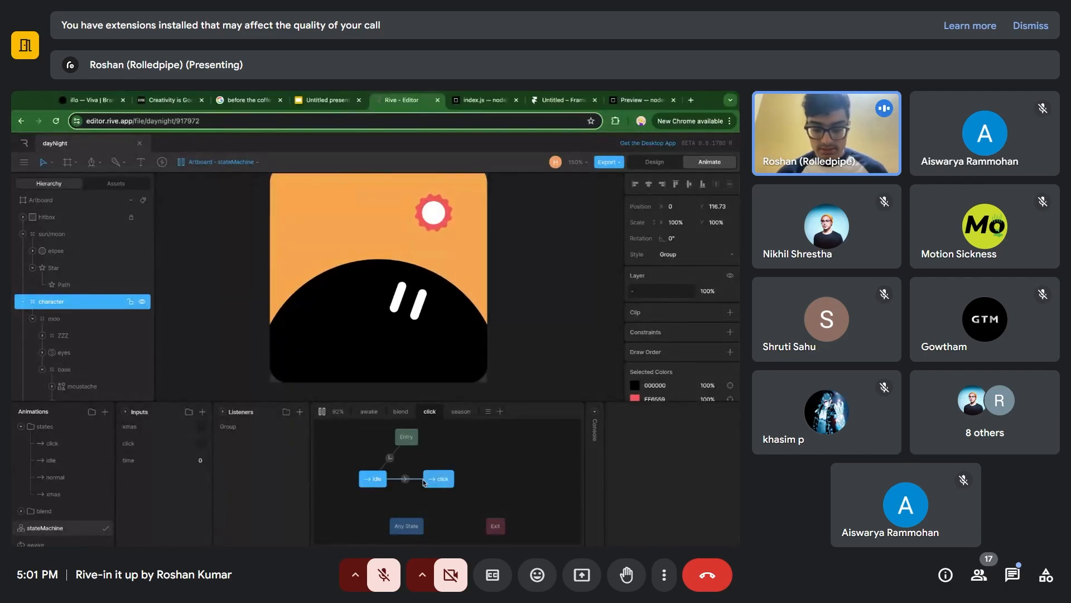
Recreate the transition from click to idle and enable its exit time.
click(399, 479)
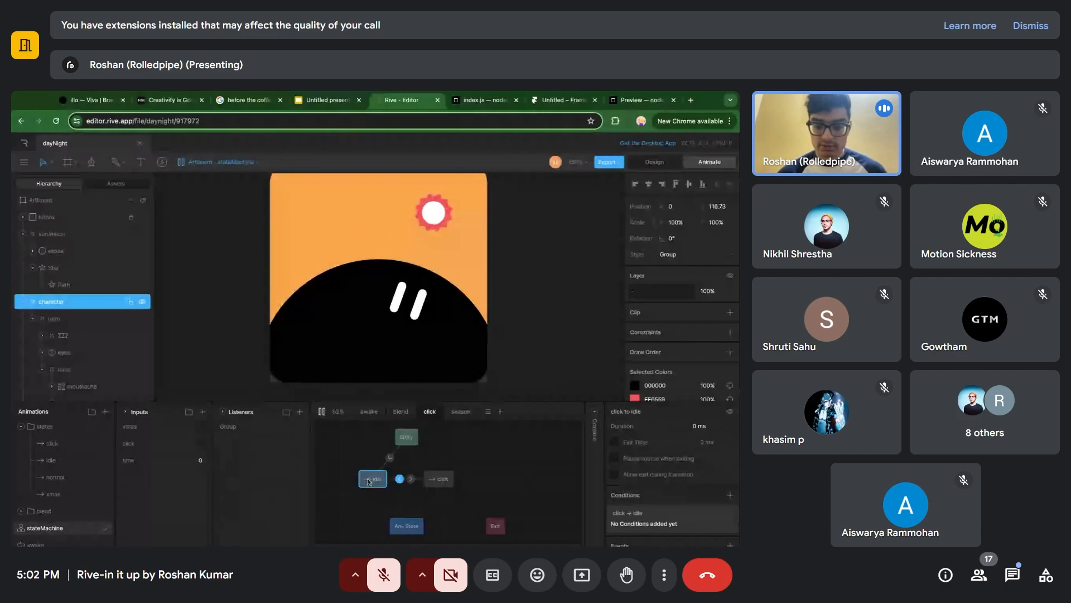
click(614, 443)
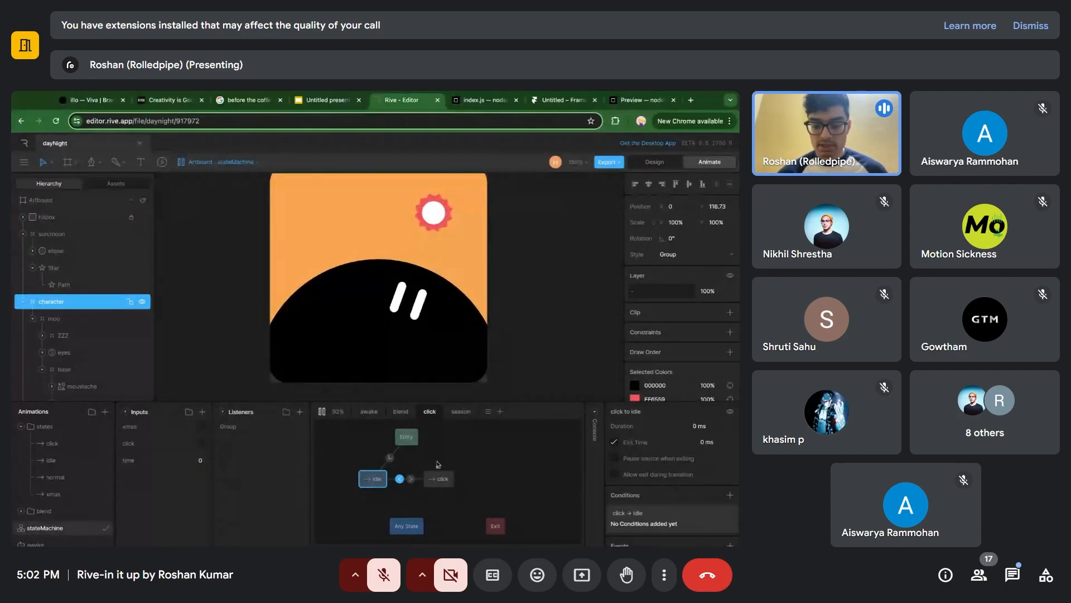
Scrub through the click timeline and set the click-to-idle transition's exit time to 100%.
double_click(442, 479)
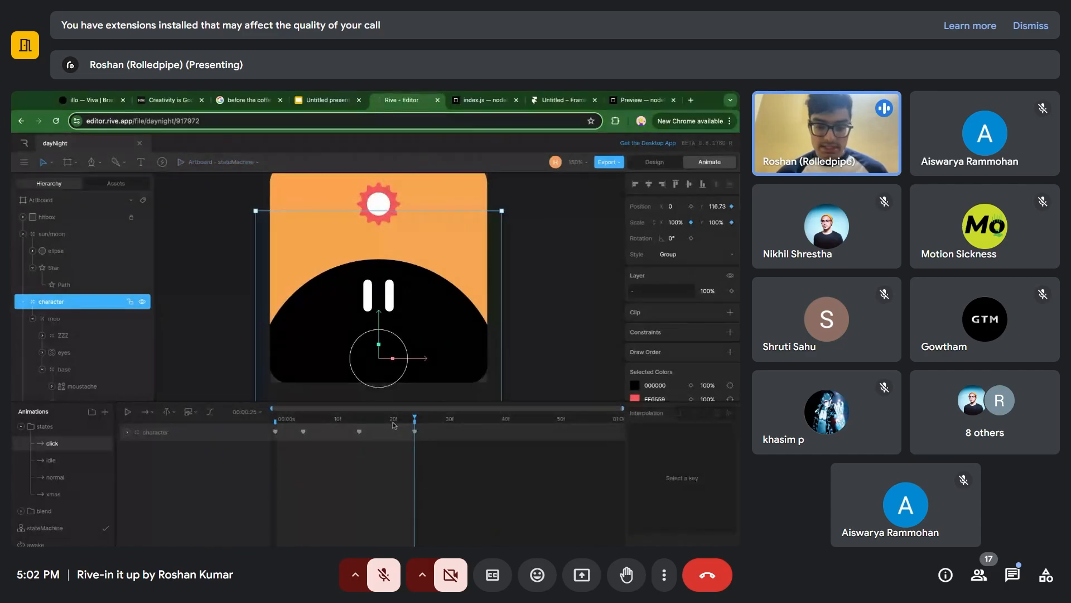
drag(281, 418, 415, 419)
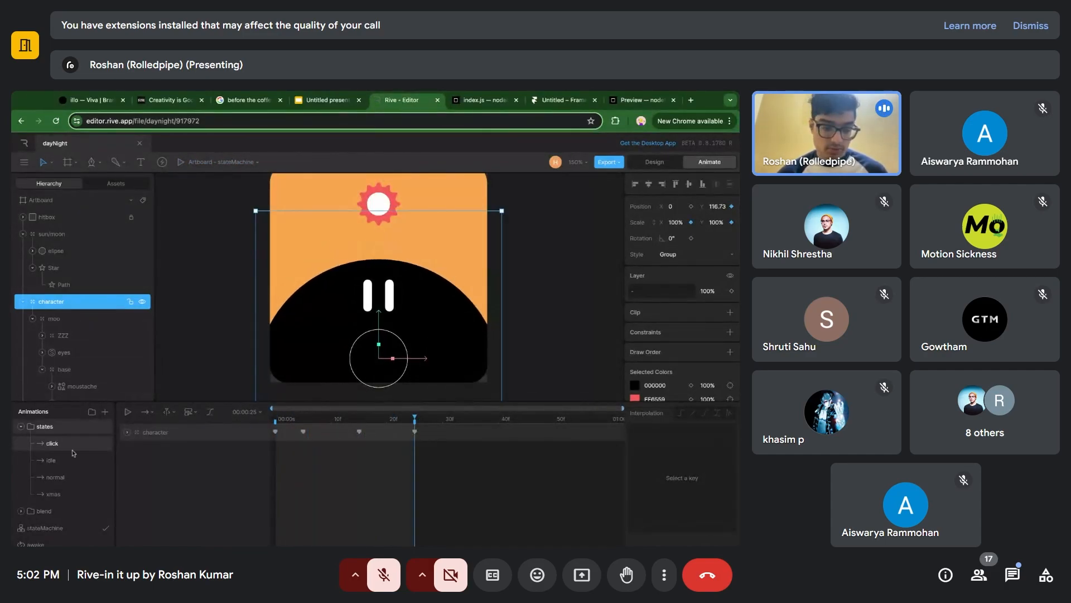
click(71, 528)
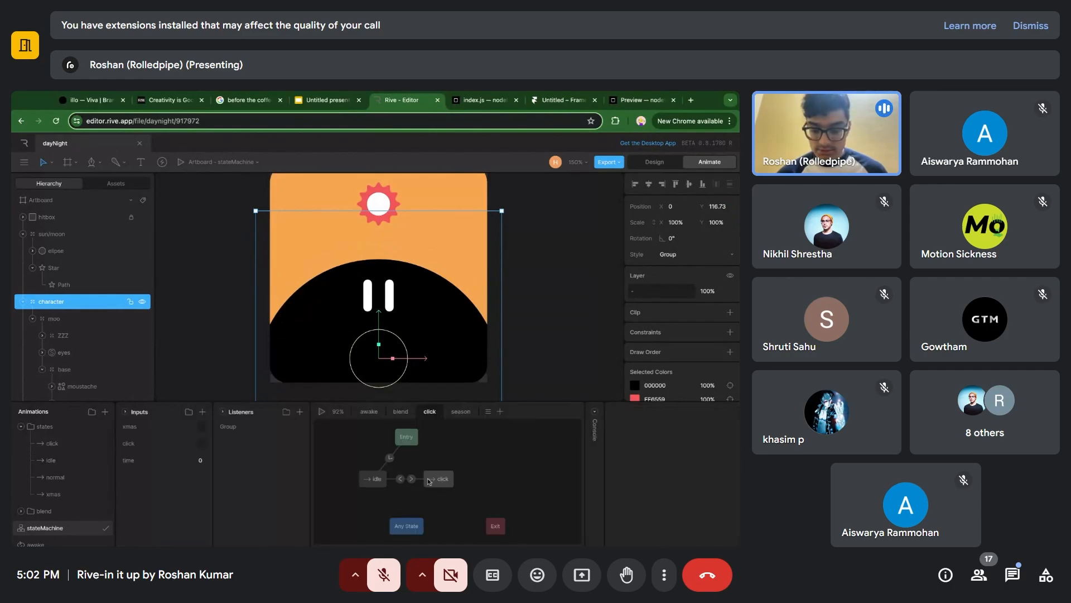
click(400, 478)
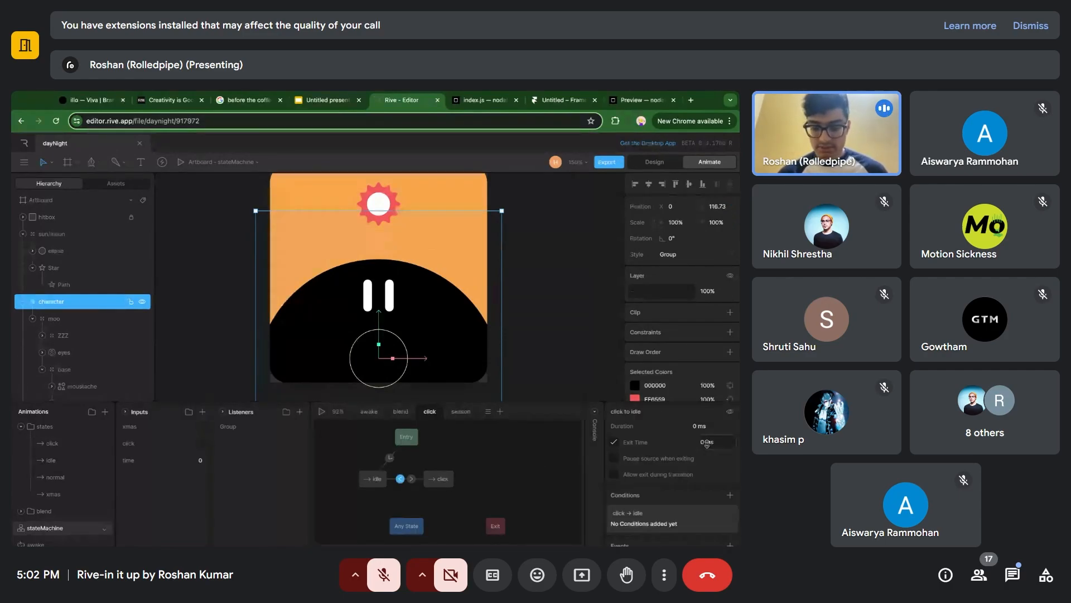
text(100%)
key(Return)
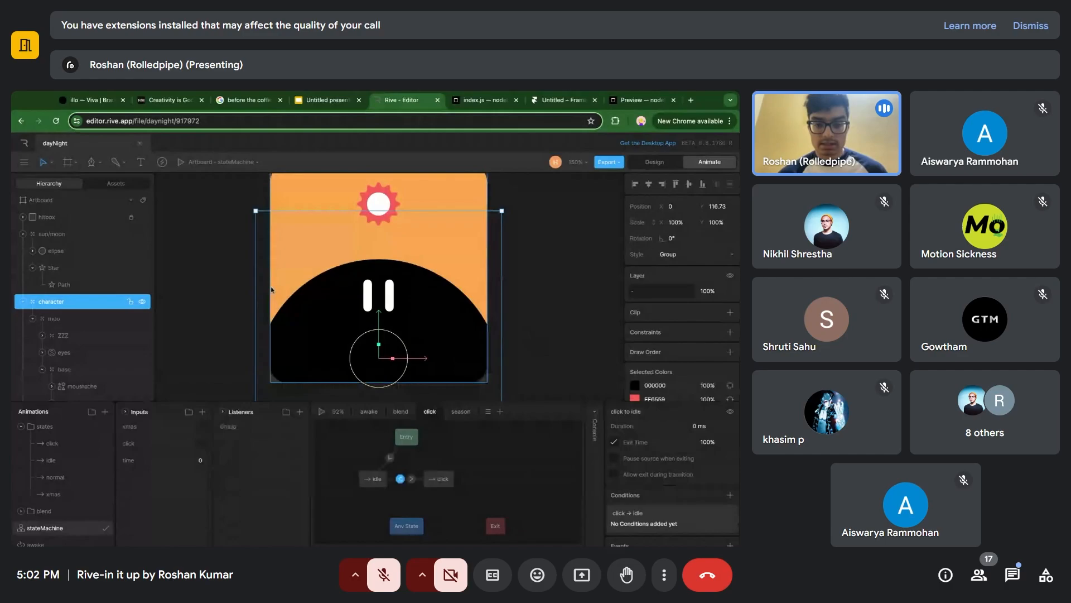
Draw a second artboard beside the existing one and add a circle about 78 px across near its left edge.
scroll(379, 300, down, 4)
scroll(412, 290, right, 1)
click(461, 281)
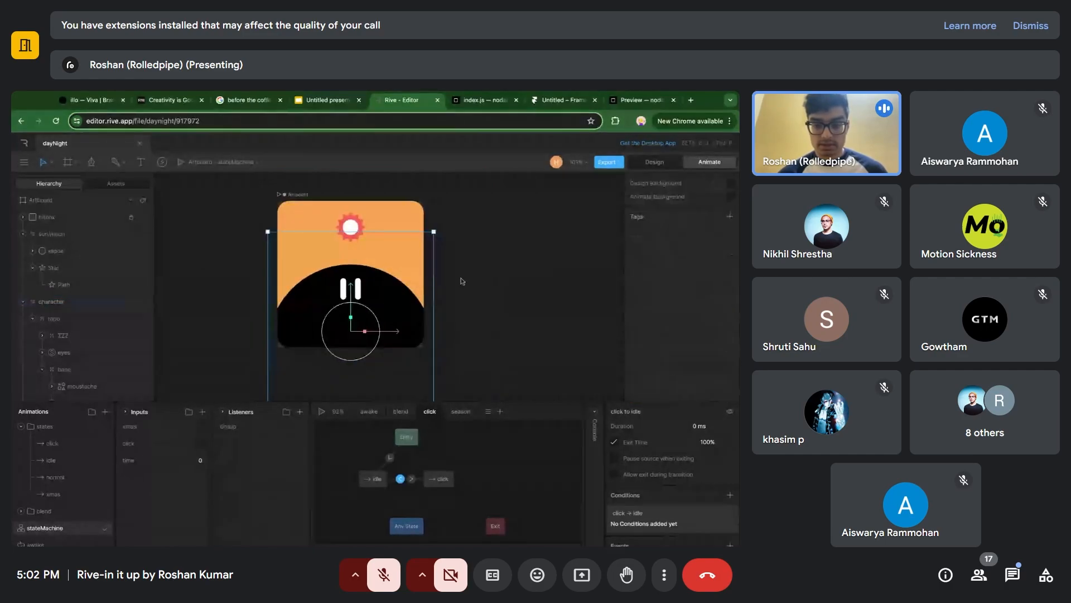
key(a)
drag(441, 211, 575, 288)
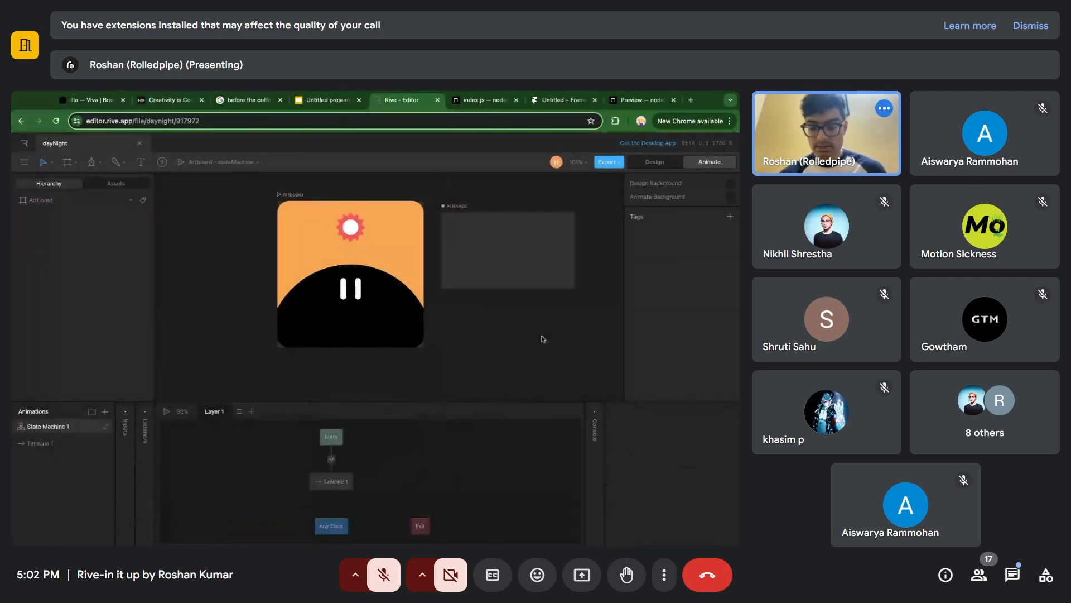
key(o)
mouse_move(461, 243)
mouse_down()
mouse_move(499, 281)
mouse_move(477, 267)
mouse_move(559, 269)
mouse_move(480, 268)
mouse_up()
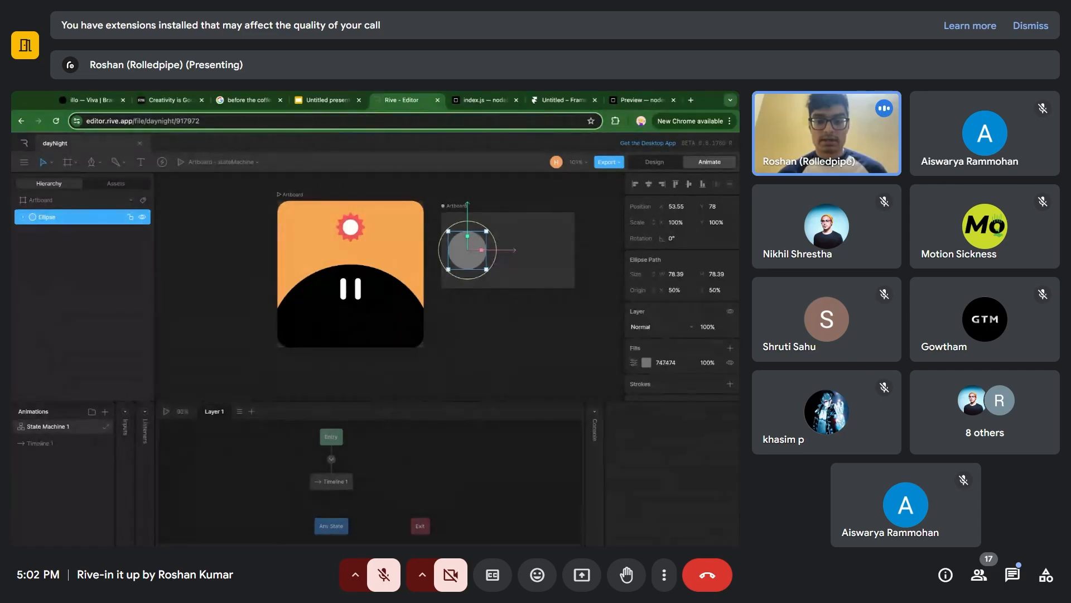
Move the circle horizontally across the new artboard to about X 217, keeping Y at 78.
mouse_move(468, 250)
mouse_down()
mouse_move(546, 250)
mouse_move(479, 262)
mouse_up()
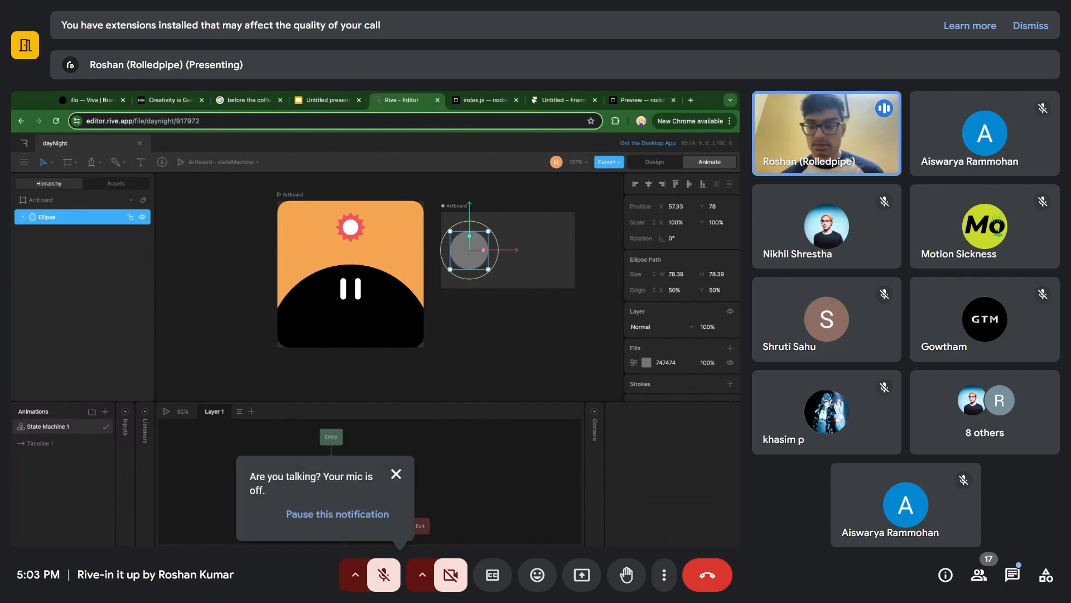
drag(469, 250, 508, 250)
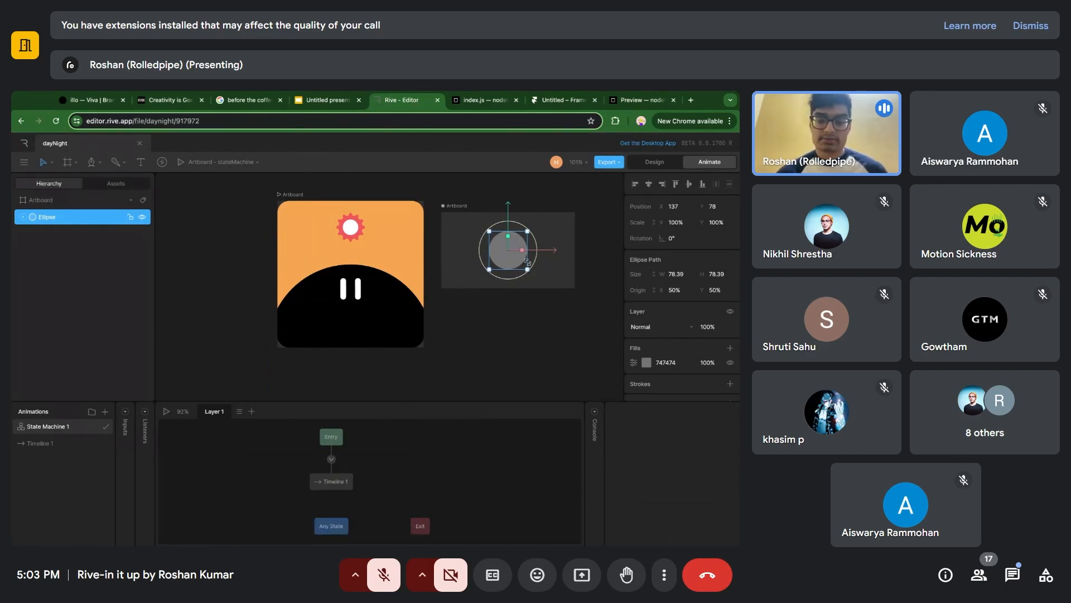
drag(505, 266, 544, 266)
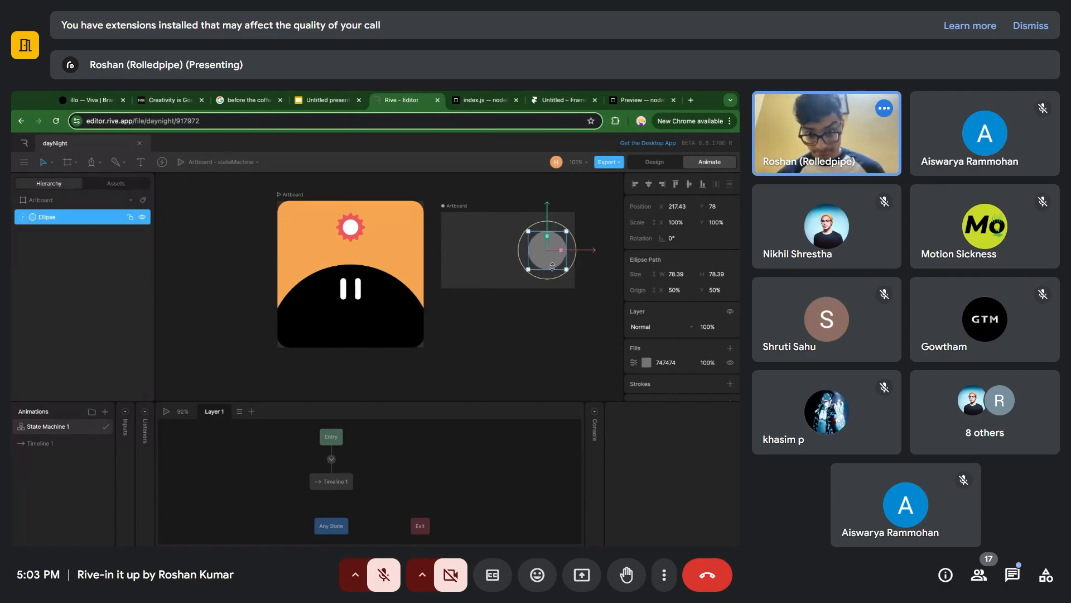
Delete the second artboard together with its circle.
key(Escape)
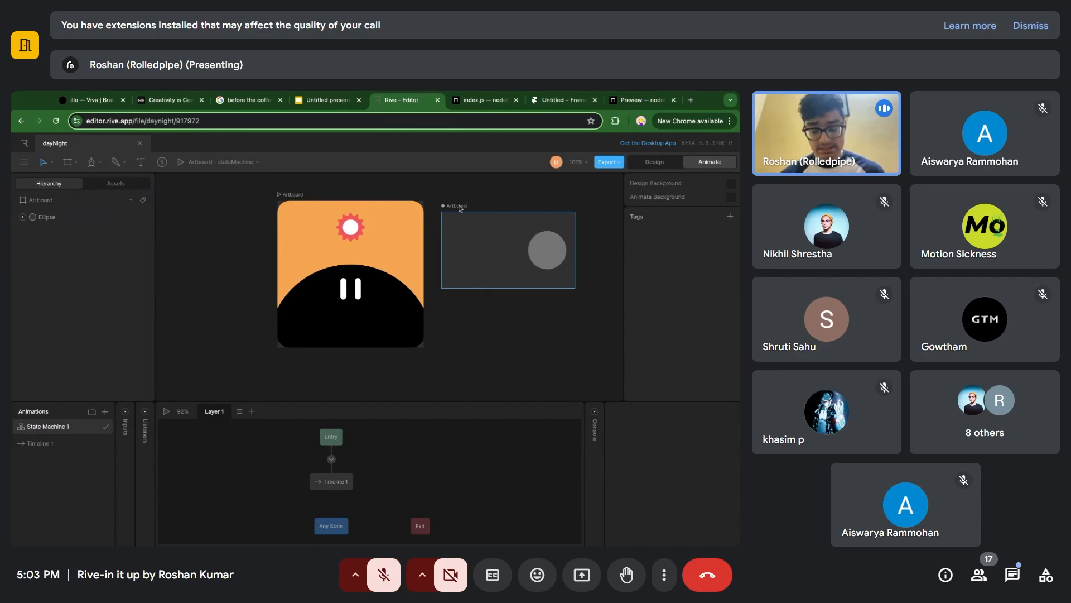
click(460, 209)
key(Delete)
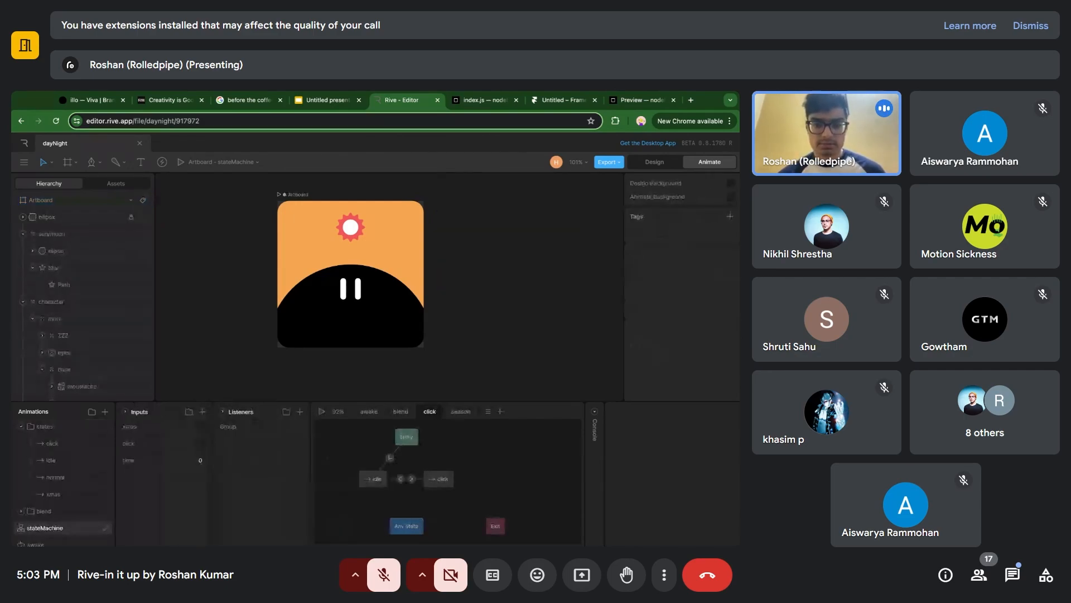
Play the character artboard's stateMachine with the time input at 3.75, test the character's click reaction, and stop playback.
scroll(364, 238, up, 3)
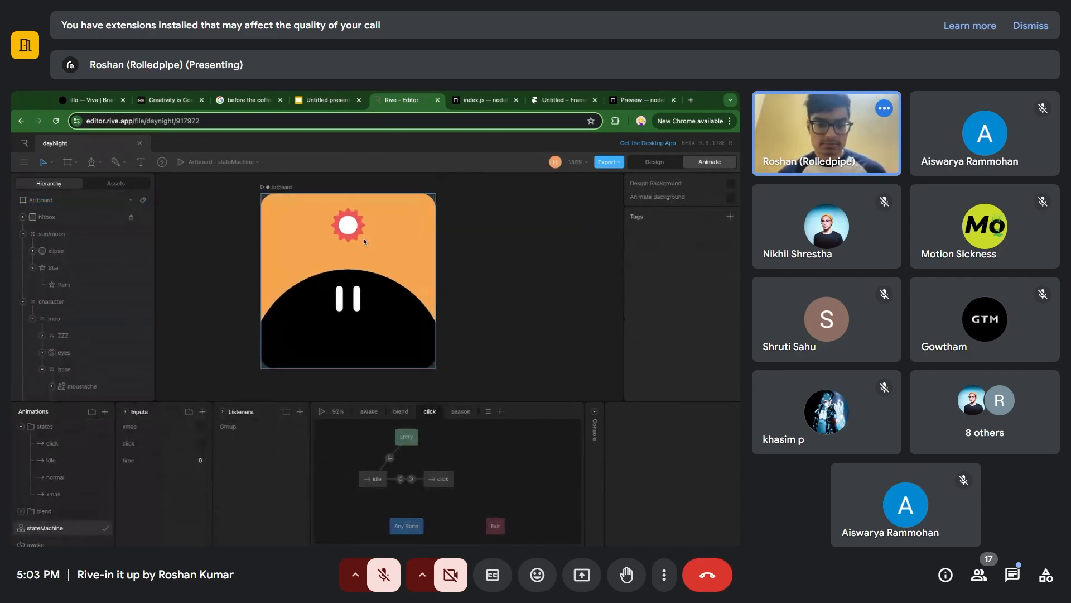
click(287, 187)
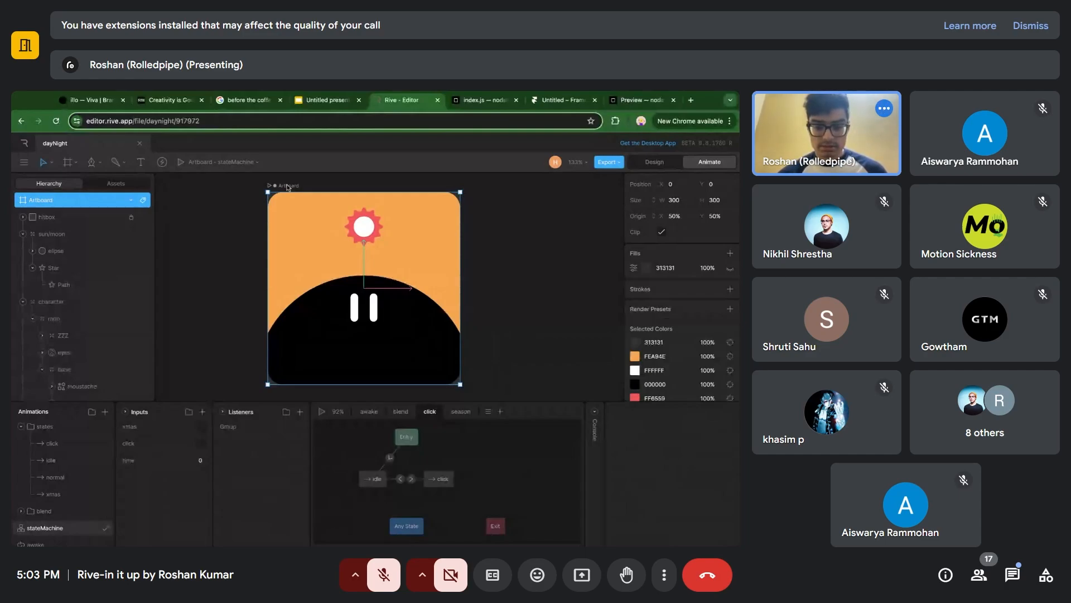
key(space)
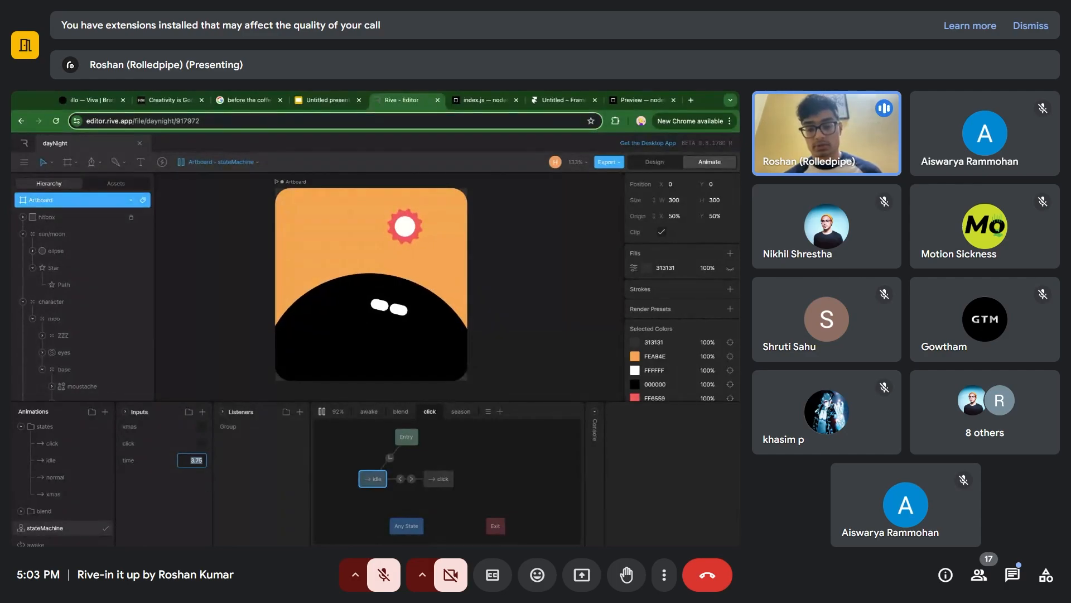
click(410, 312)
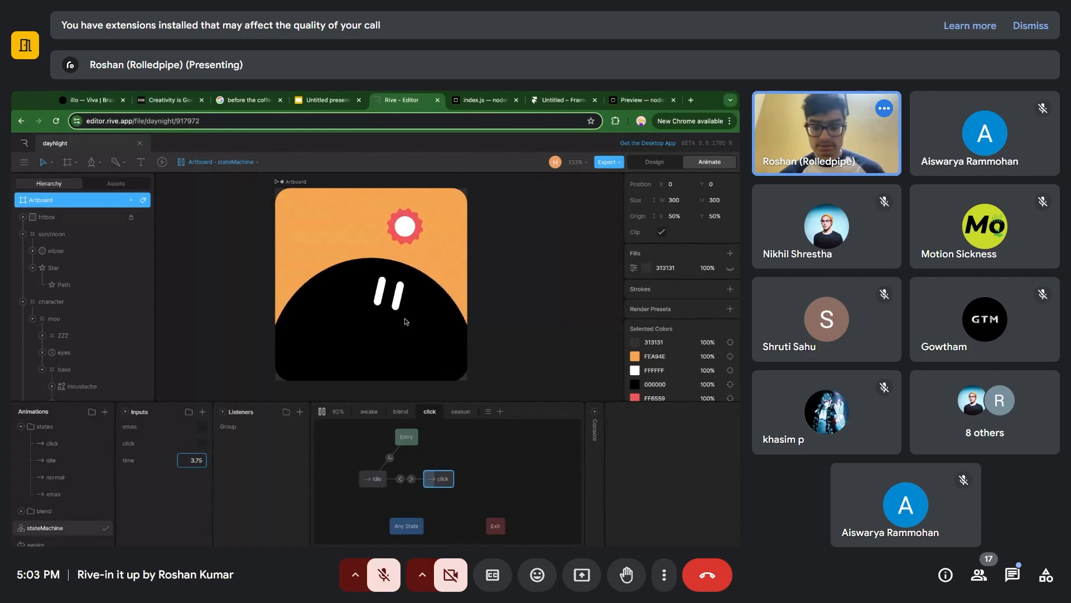
click(407, 322)
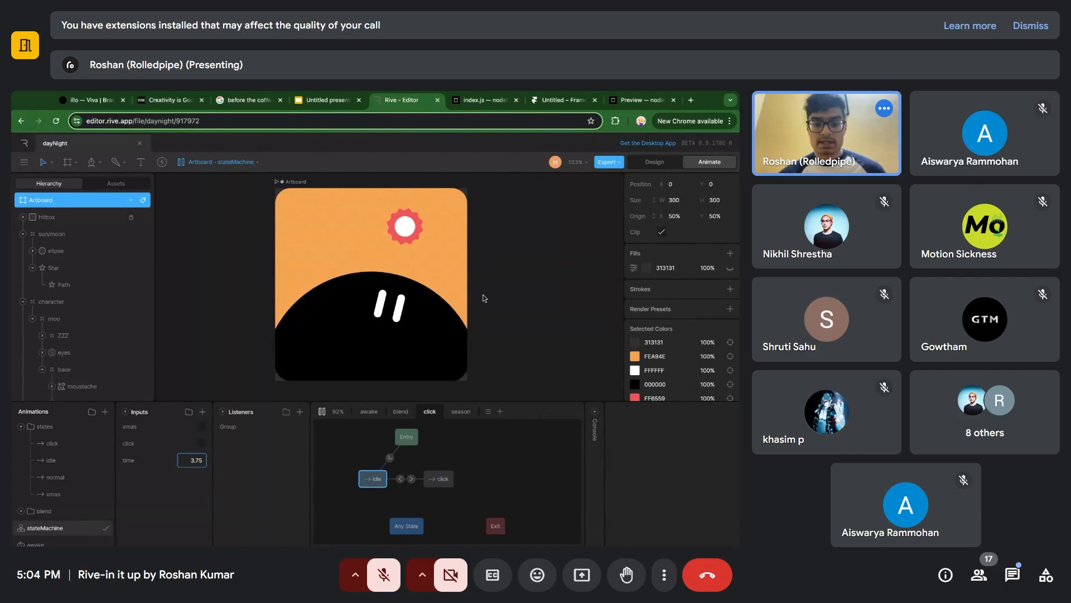
key(space)
Show the export choices for the dayNight file, including the runtime .riv format, and dismiss them without exporting.
click(24, 161)
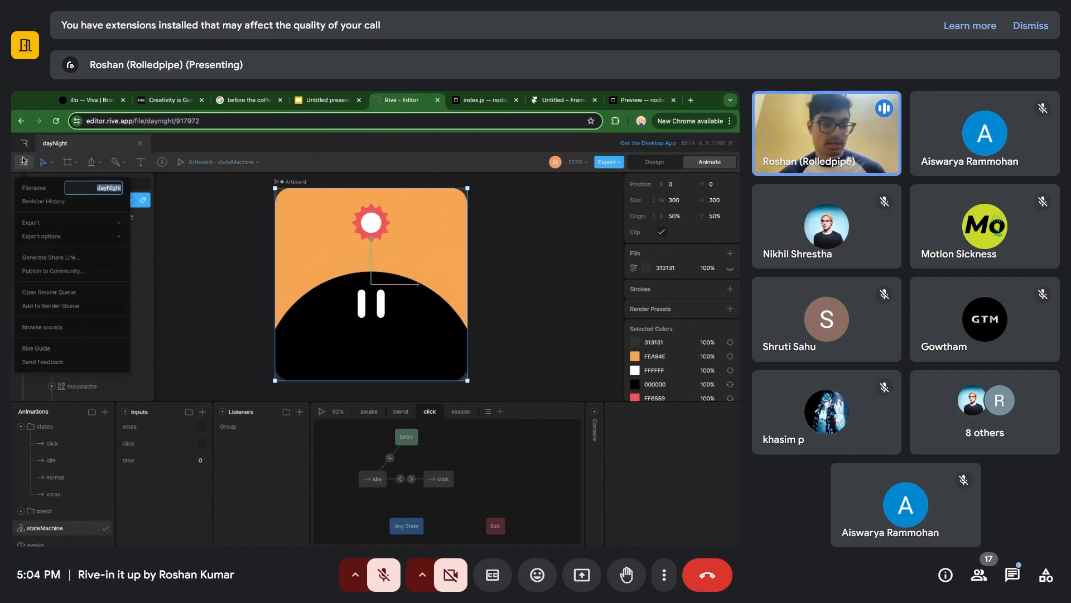
mouse_move(37, 219)
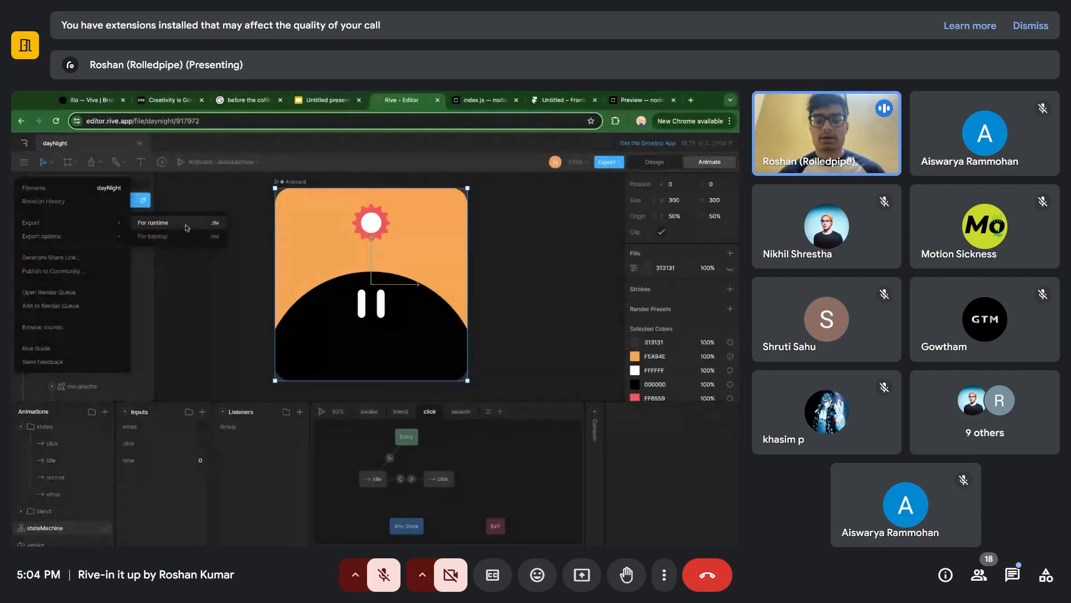
click(243, 200)
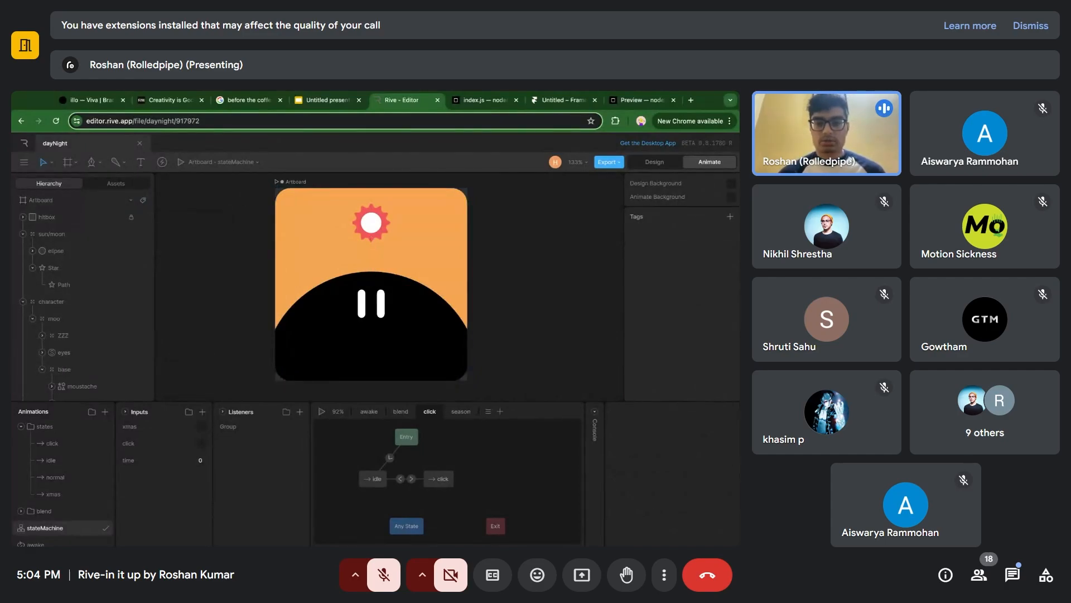
Switch to CodeSandbox, give the code editor more width, and examine the Rive setup in index.js beside the live preview.
click(484, 100)
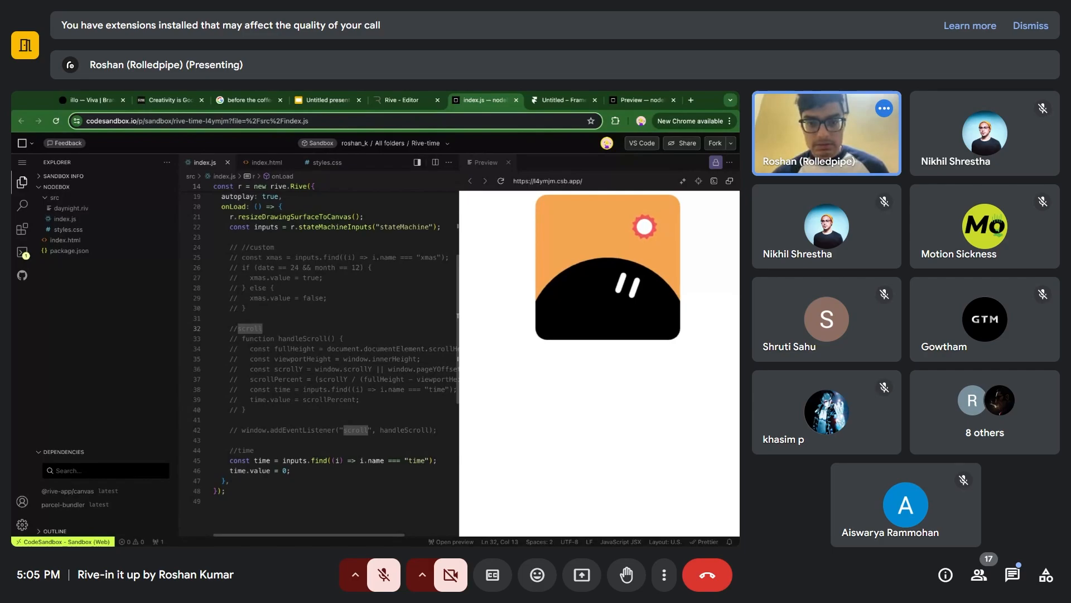
scroll(327, 357, up, 2)
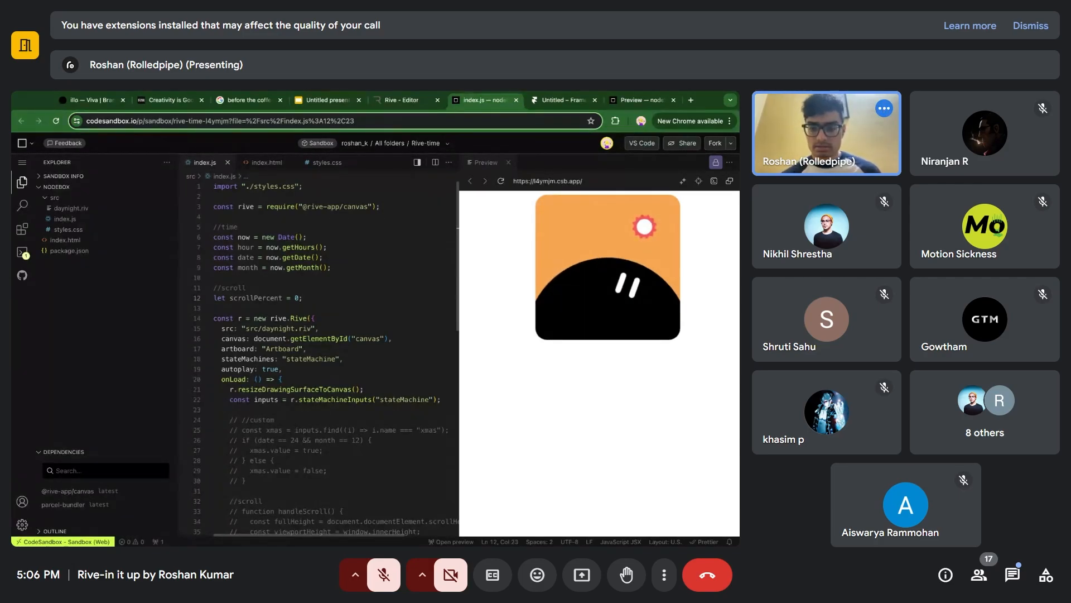
scroll(318, 357, right, 1)
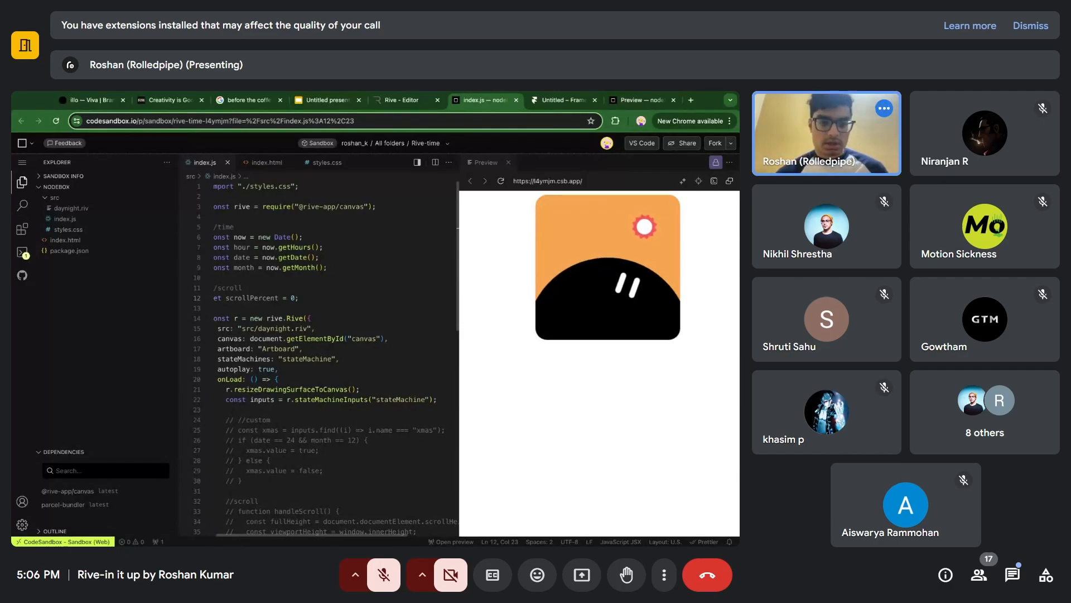
scroll(367, 390, left, 1)
scroll(366, 389, down, 4)
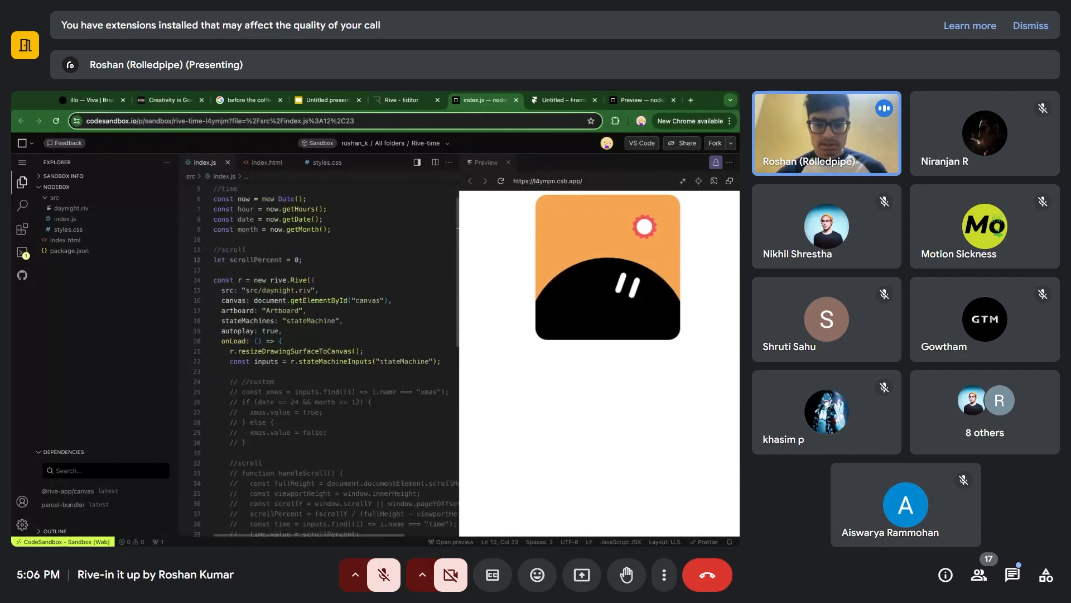
scroll(366, 389, down, 1)
scroll(363, 387, right, 1)
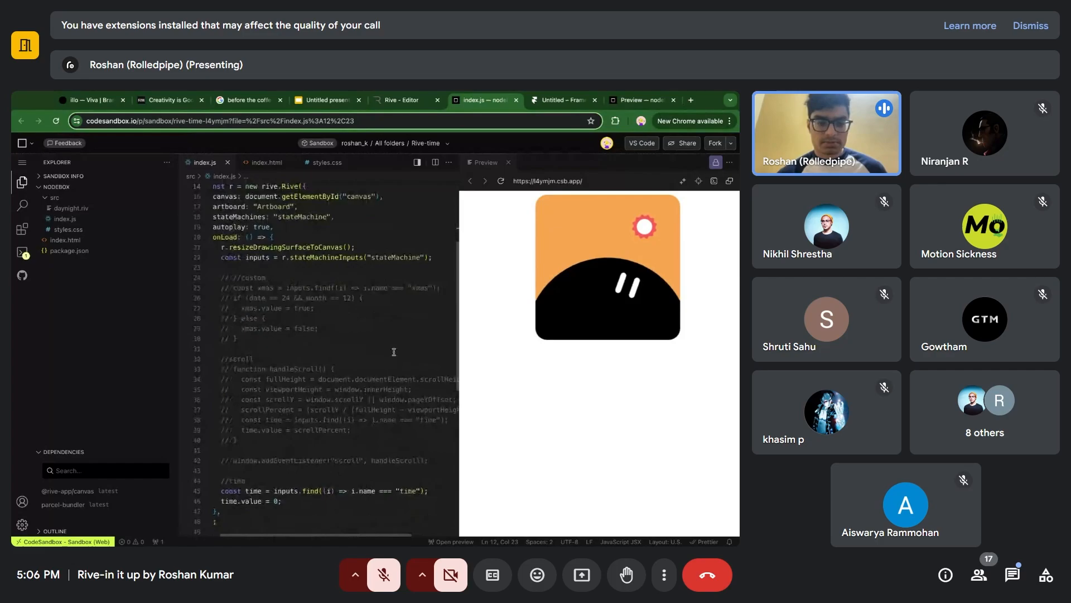
drag(178, 335, 144, 335)
scroll(316, 244, up, 1)
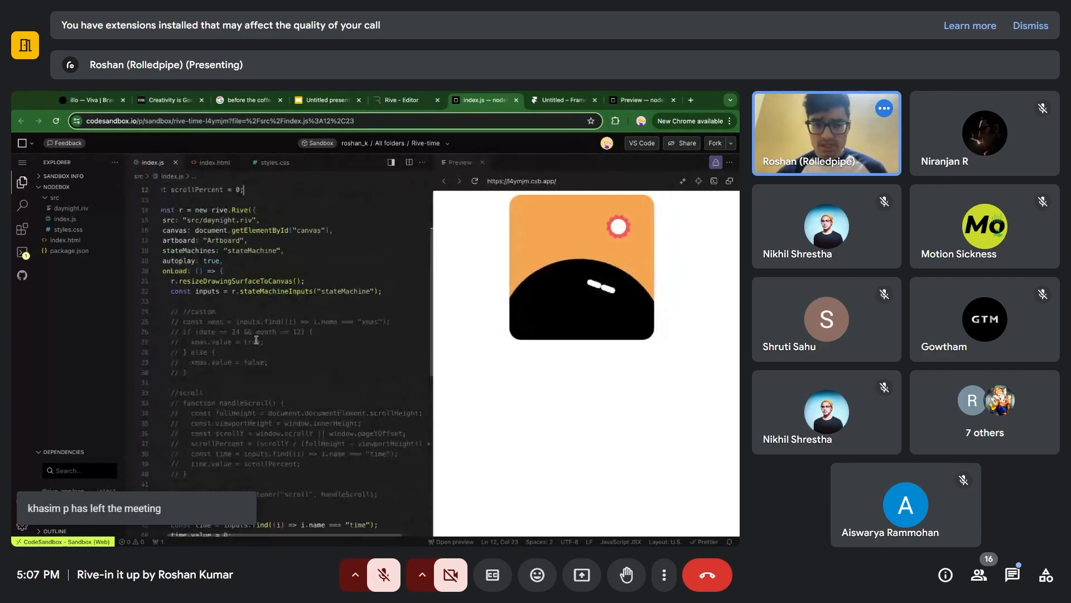
scroll(315, 244, left, 1)
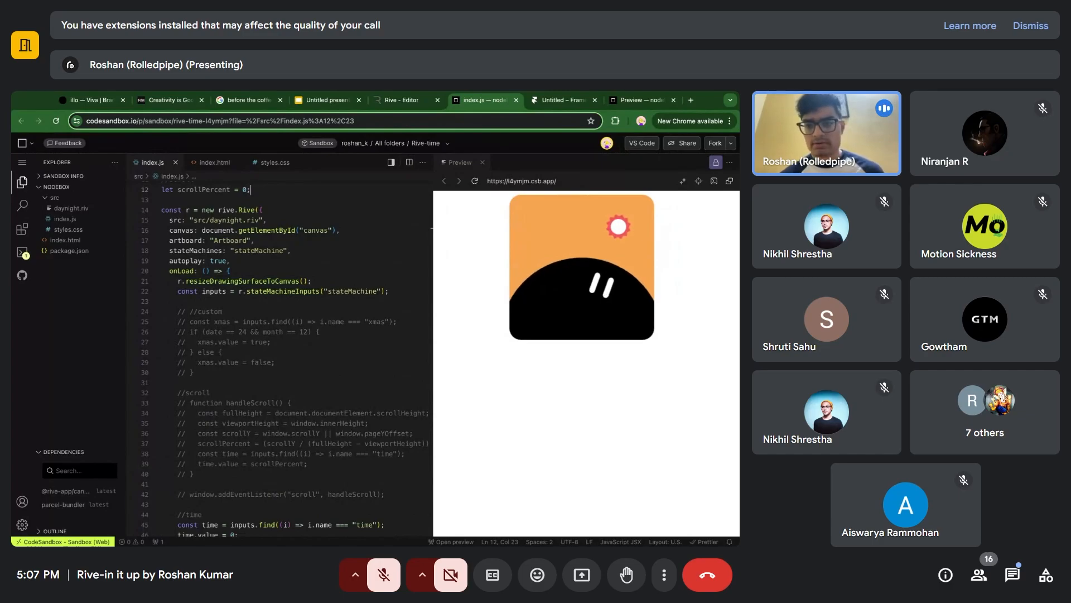
click(401, 100)
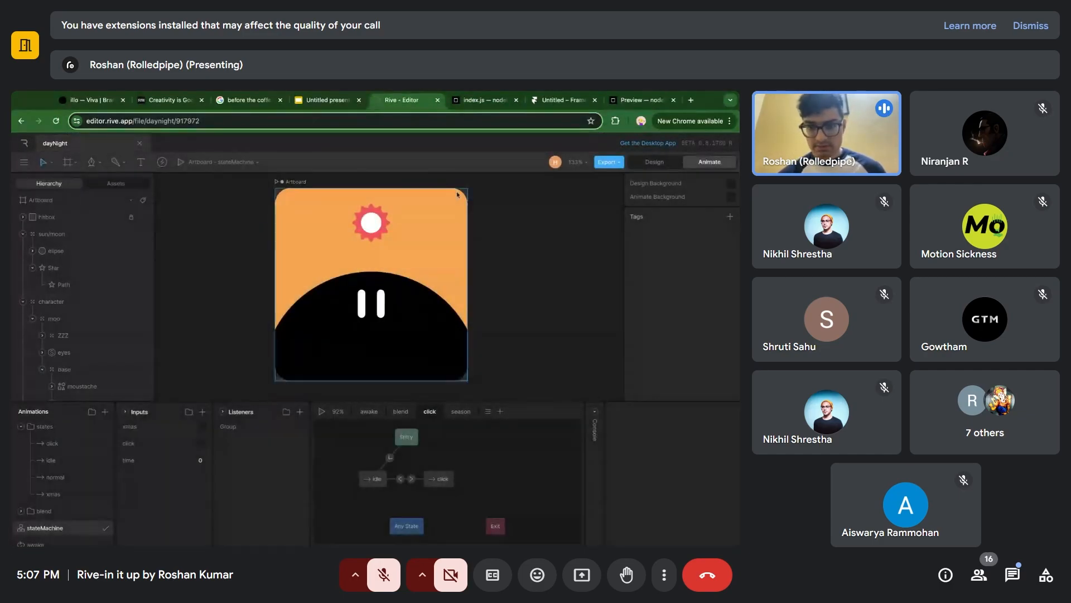
click(485, 100)
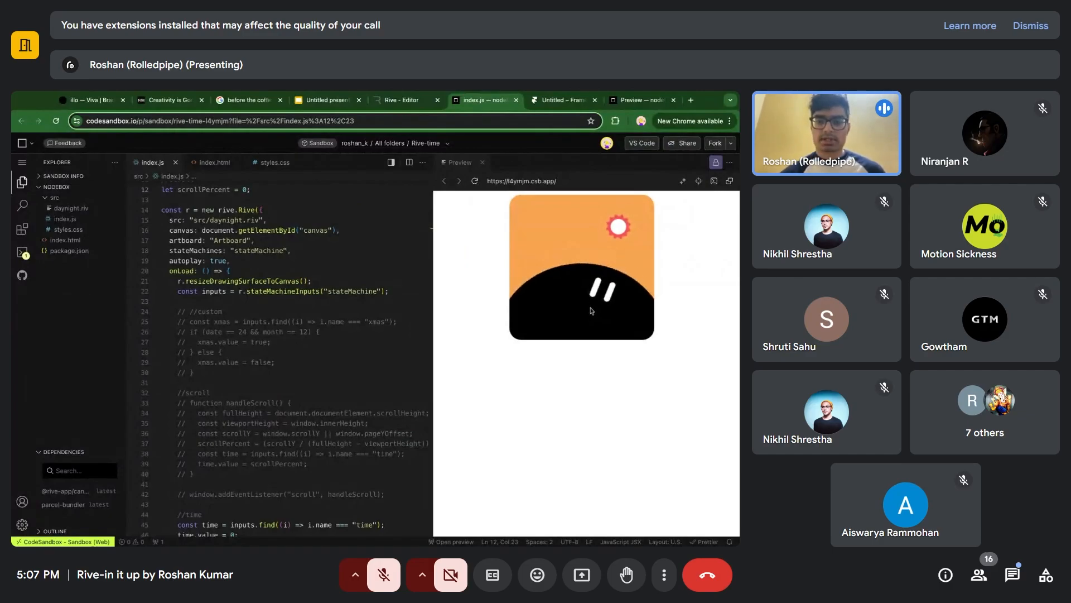
Switch to Rive, add a listener targeting the hitbox, try the Pointer Exit event, and delete that listener.
click(401, 100)
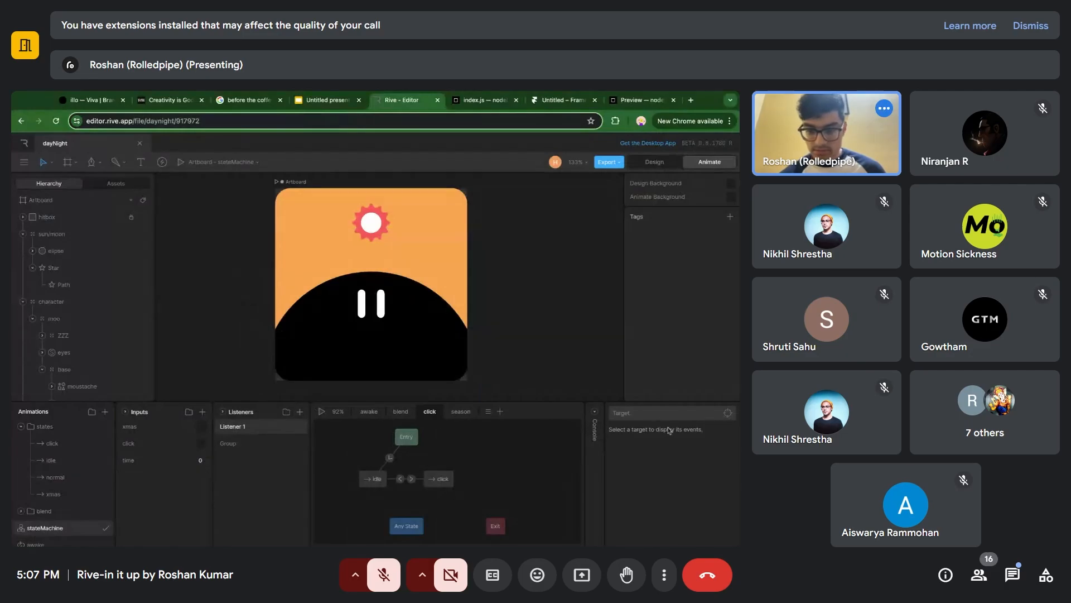
click(667, 417)
click(73, 220)
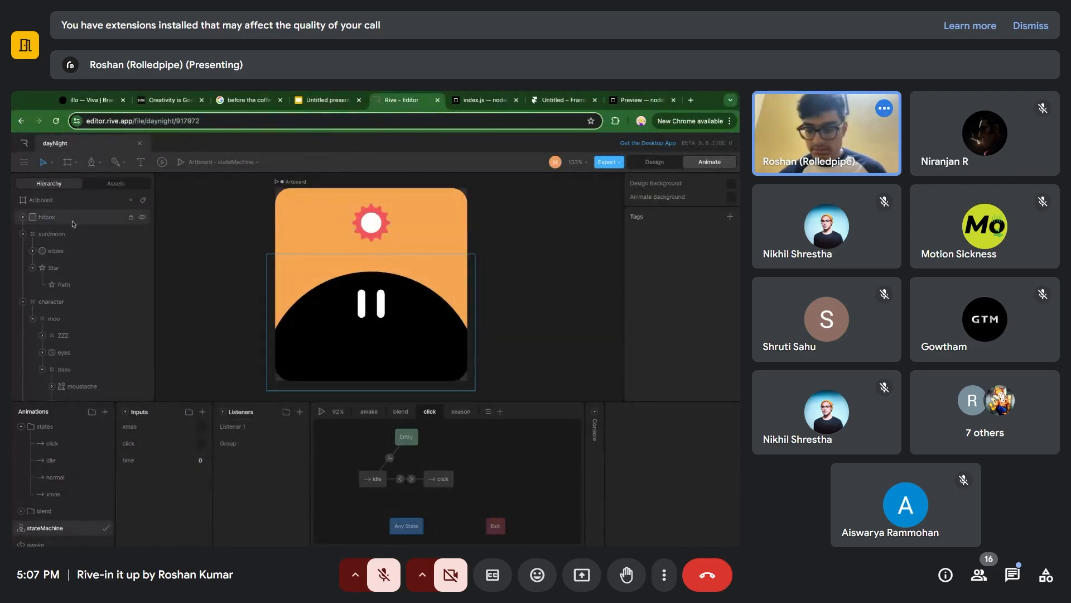
click(273, 426)
click(661, 448)
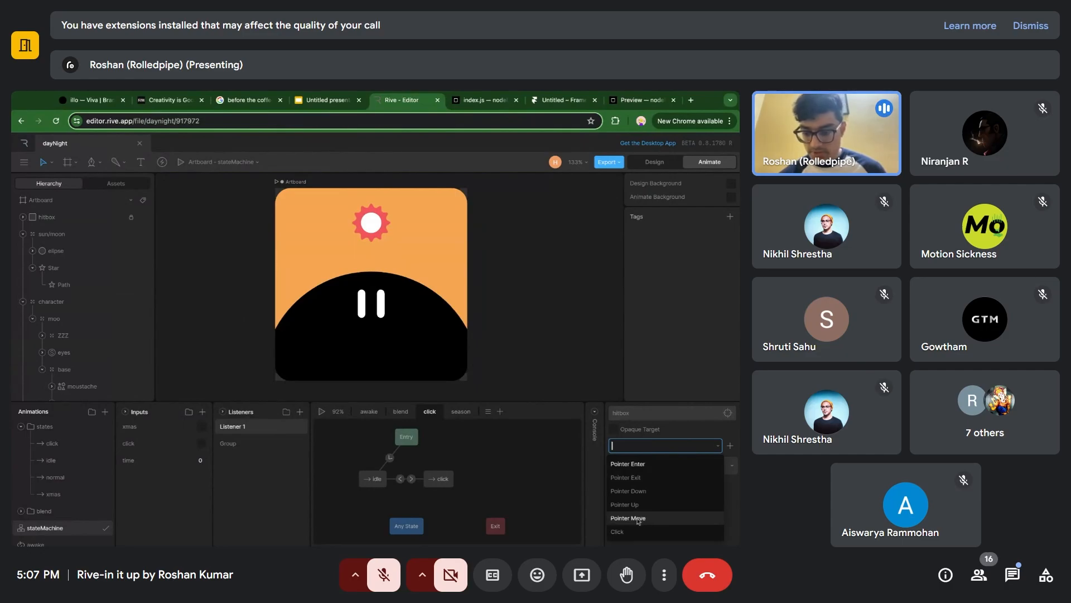
click(651, 480)
click(301, 426)
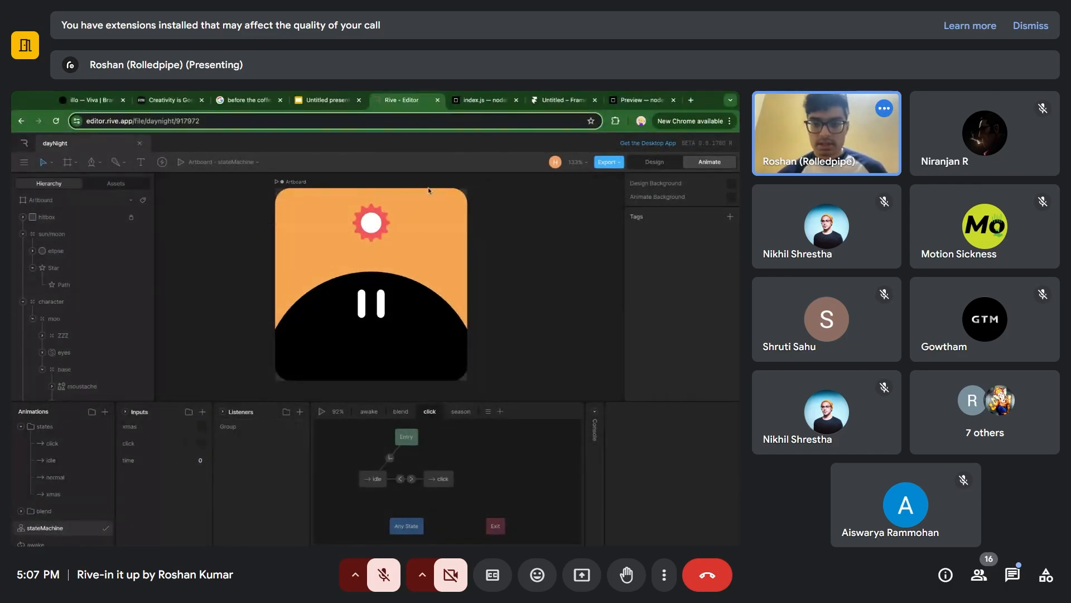
Return to CodeSandbox and examine the state machine inputs code in index.js, covering the custom, scroll and time sections.
click(473, 102)
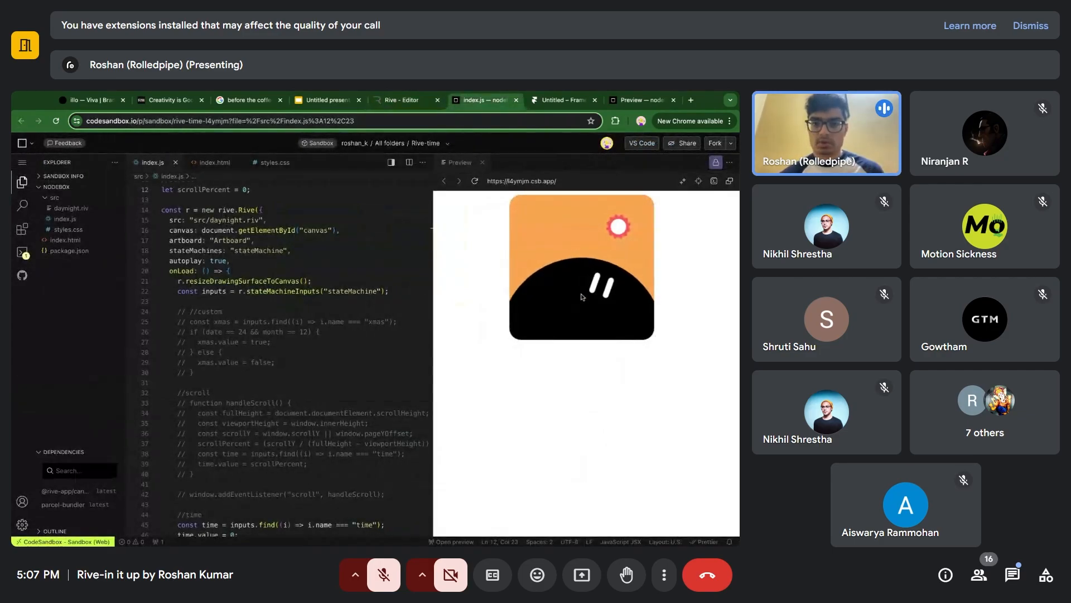
click(407, 100)
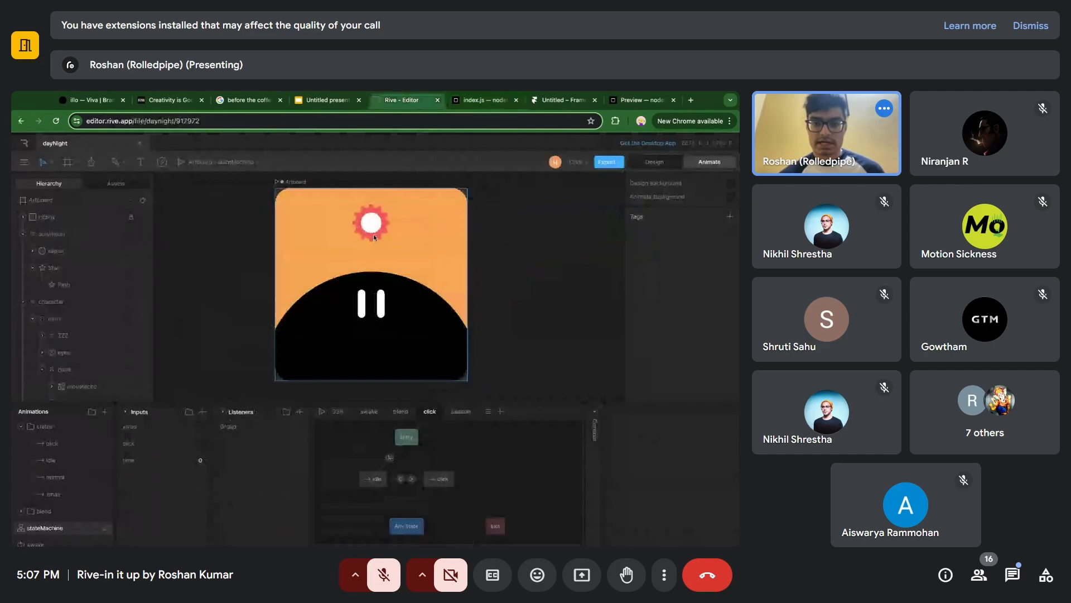
click(477, 101)
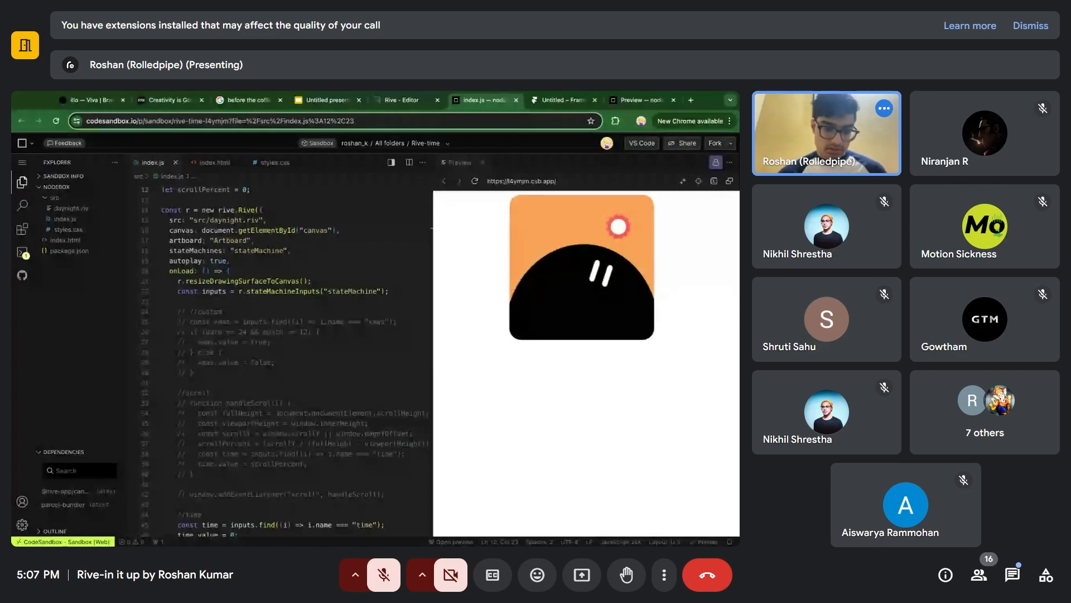
scroll(304, 343, down, 1)
scroll(305, 343, down, 1)
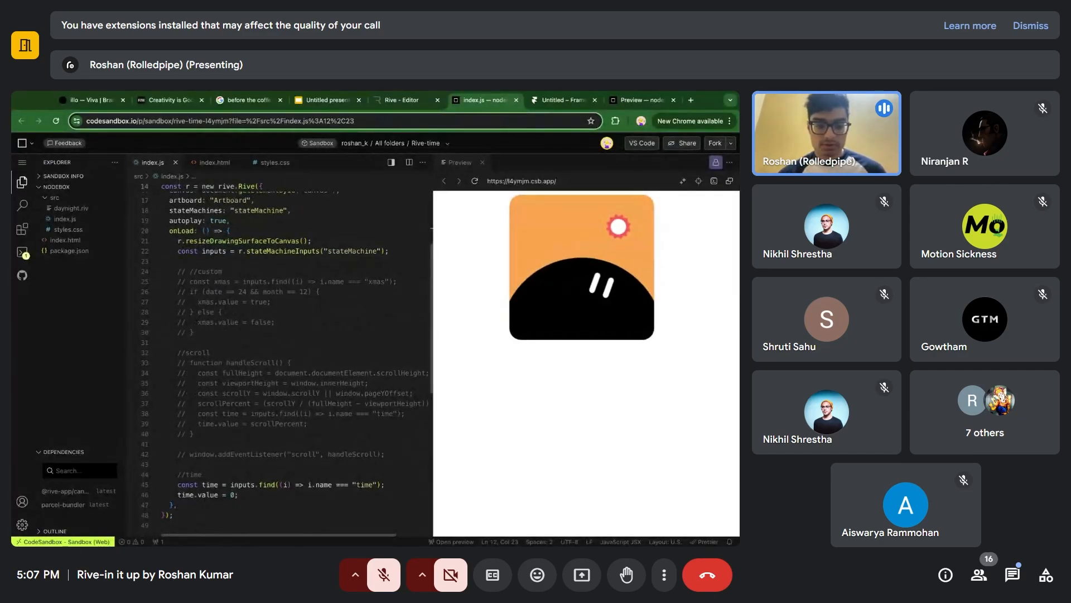
scroll(305, 343, down, 1)
scroll(305, 343, up, 1)
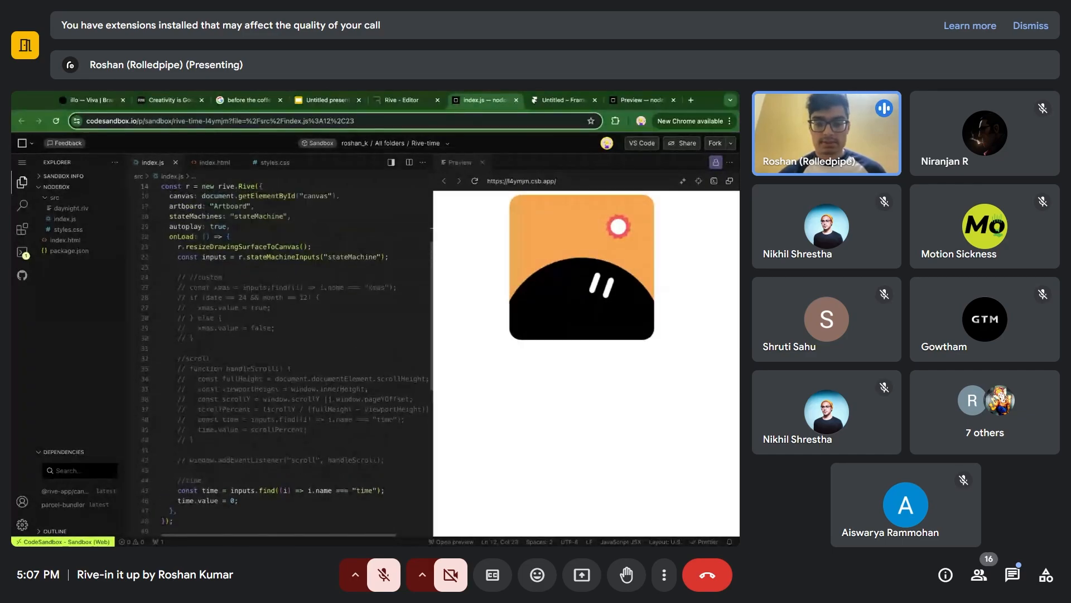
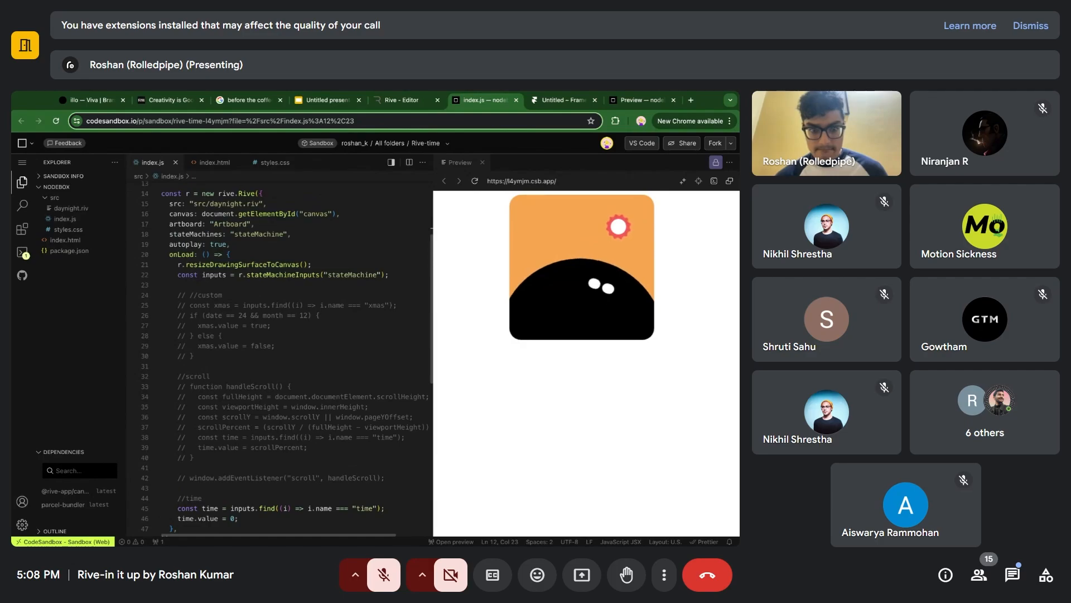
Examine index.js from the Rive setup through the custom, scroll and time input sections.
click(285, 438)
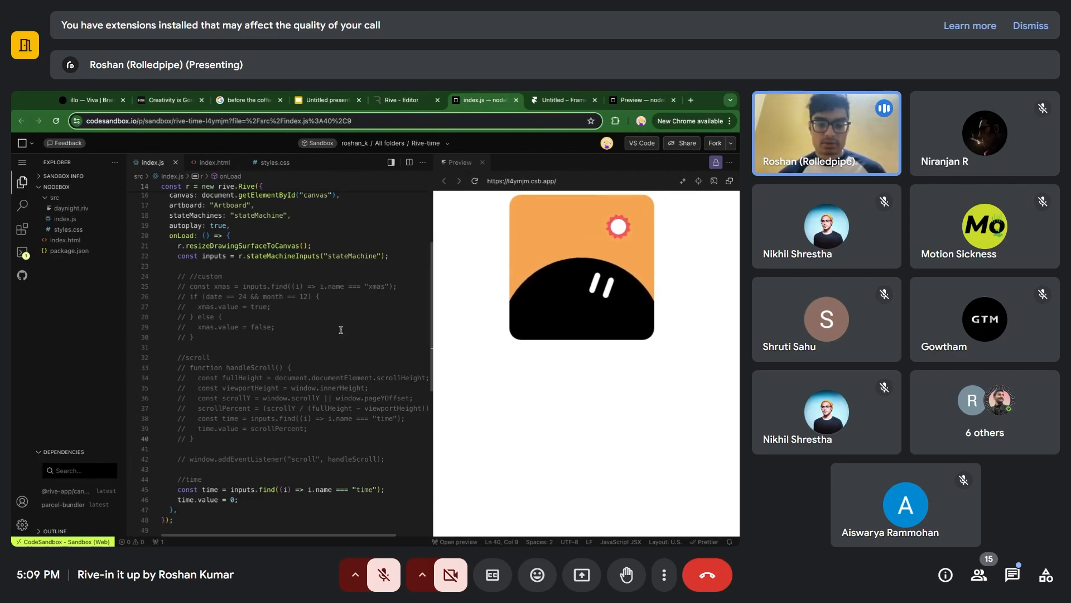
scroll(341, 329, down, 1)
scroll(330, 362, up, 1)
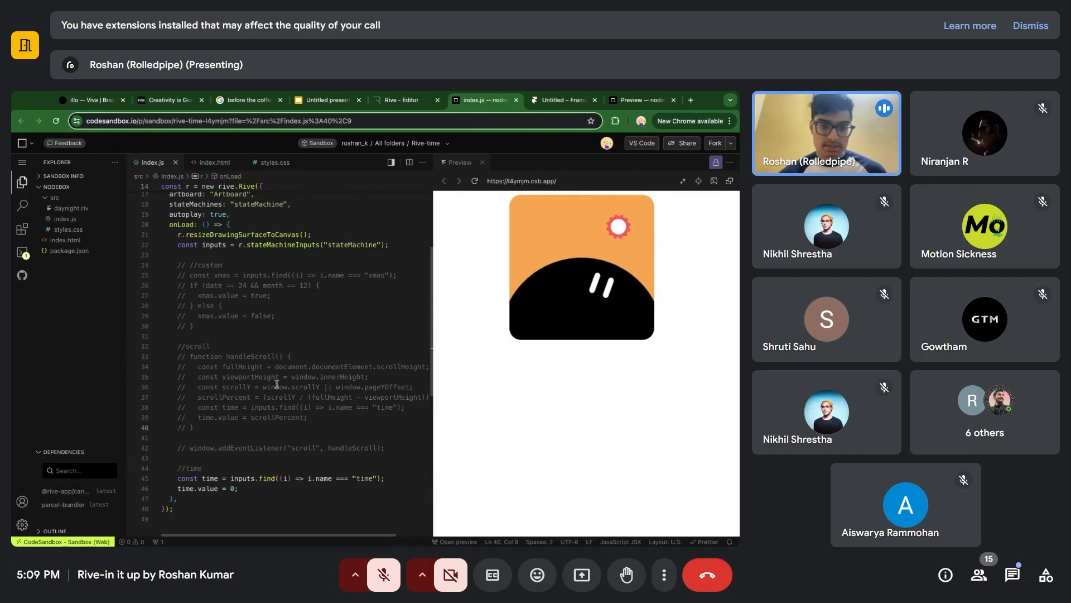
scroll(276, 384, up, 5)
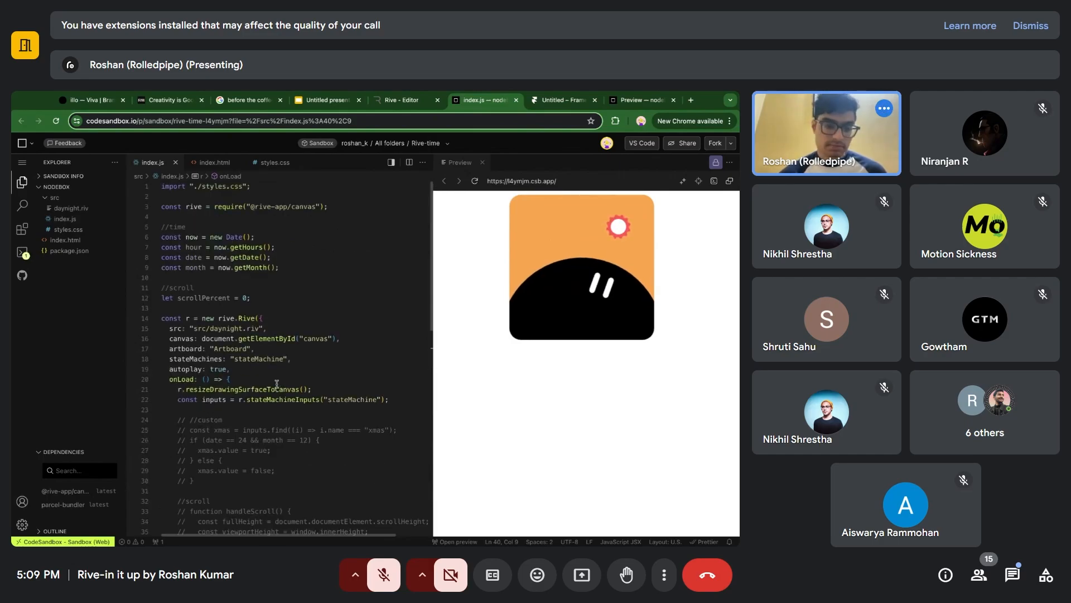
scroll(223, 357, down, 1)
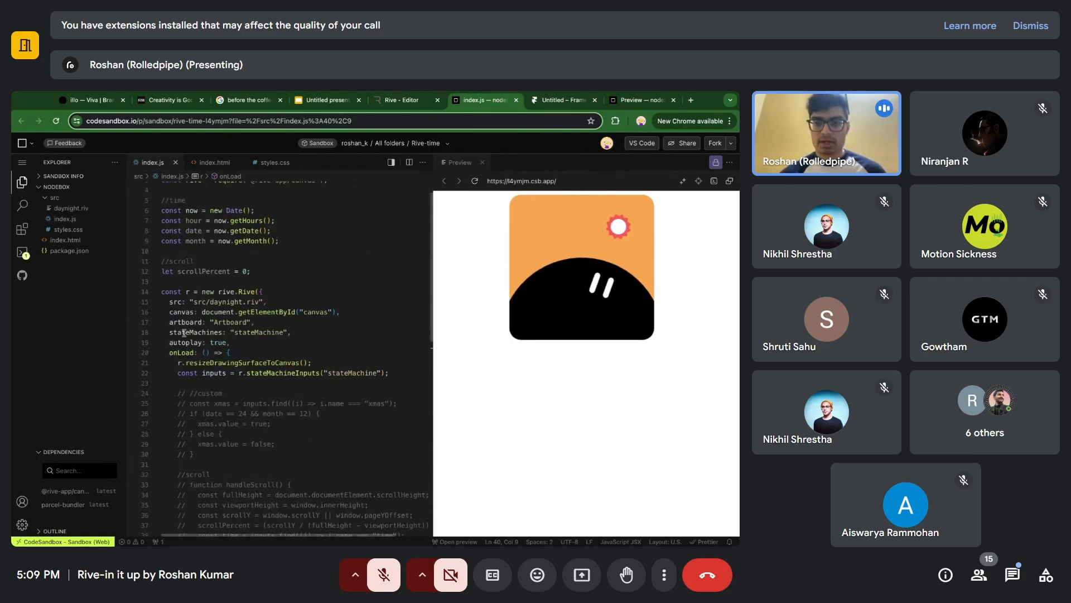
Switch to Rive and, in Design mode, draw a second artboard about 80 by 121 beside the main one, with a small rectangle inside.
click(397, 103)
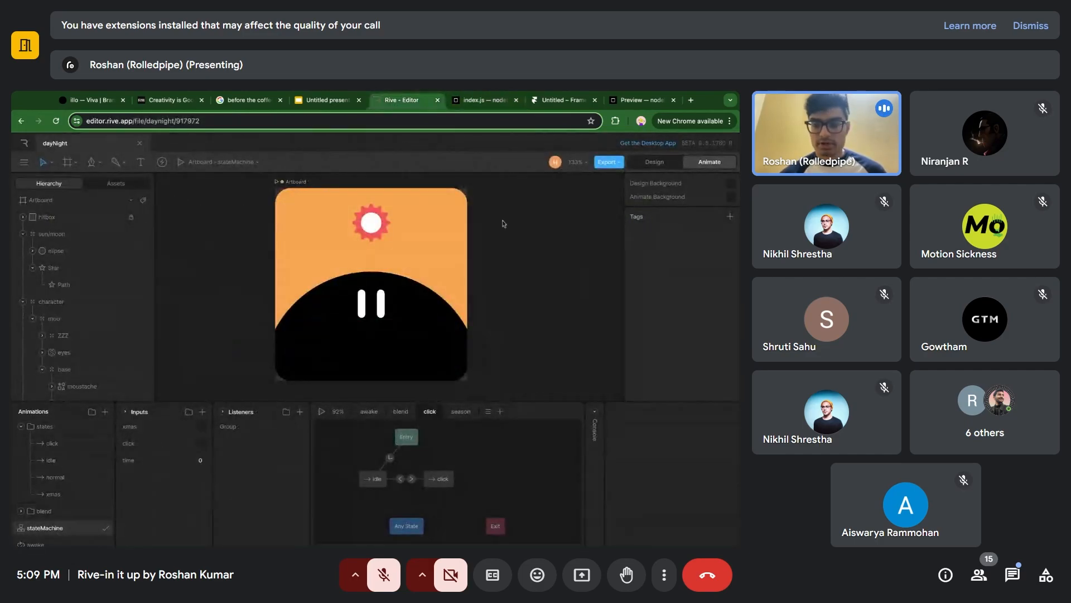
scroll(537, 259, right, 1)
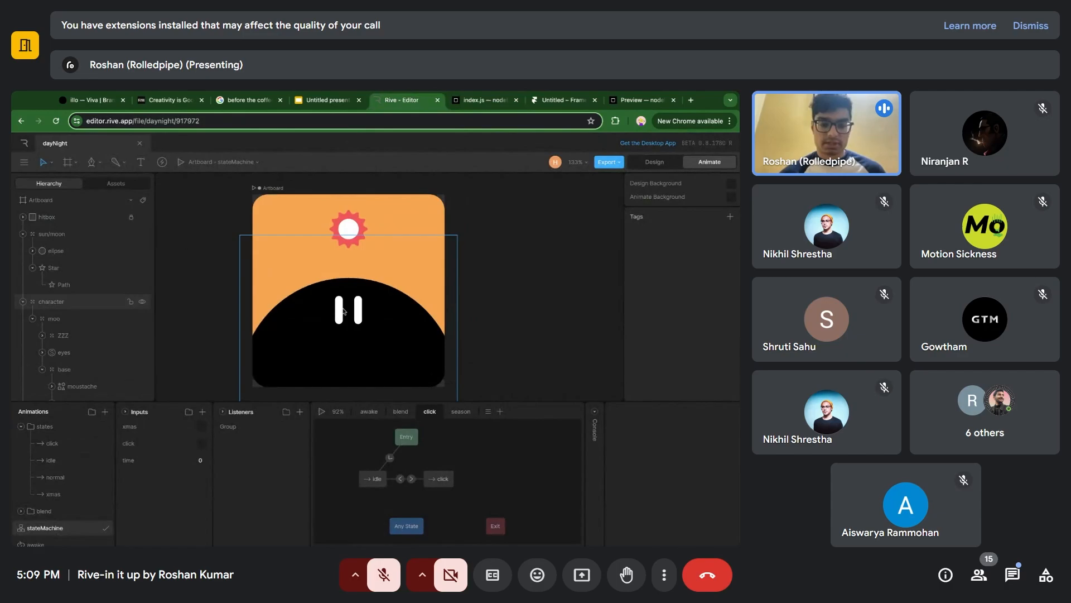
click(653, 163)
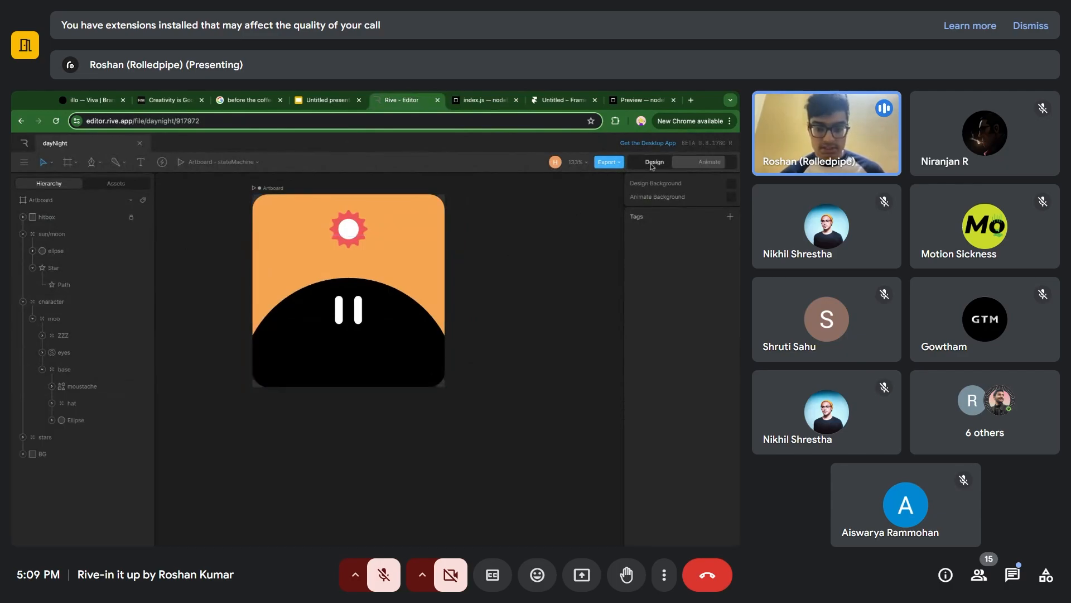
drag(465, 208, 519, 290)
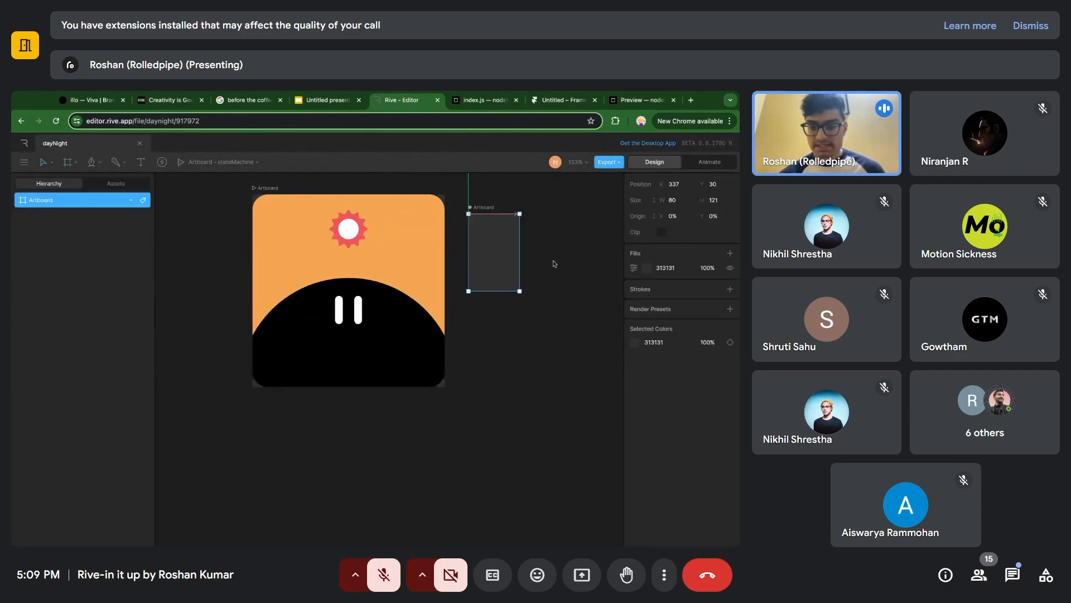
key(r)
mouse_move(476, 237)
mouse_down()
mouse_move(513, 262)
mouse_move(510, 275)
mouse_up()
key(Escape)
click(492, 208)
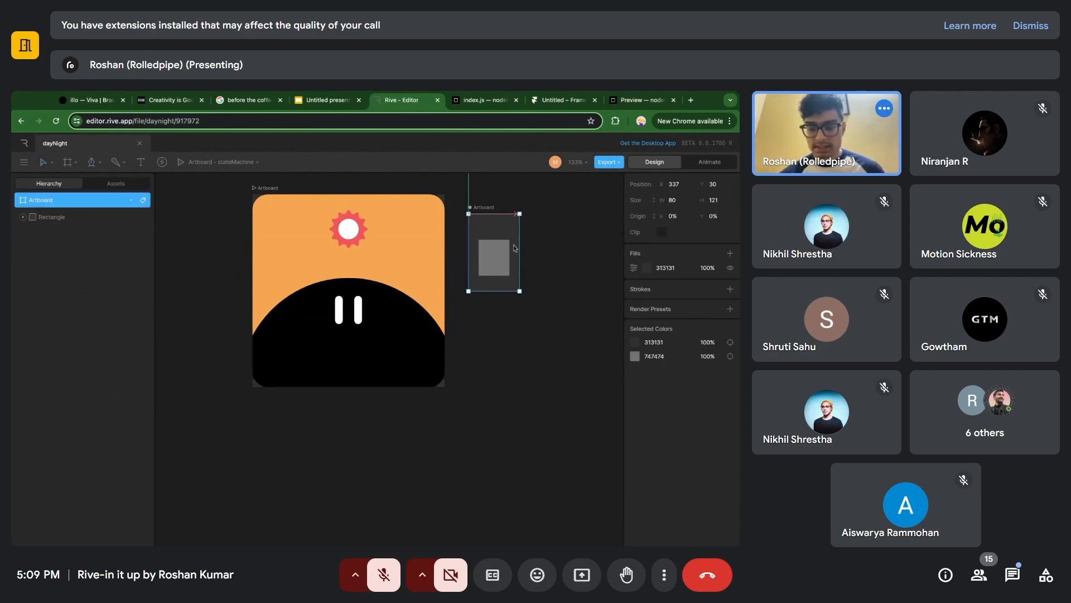
Nest the small artboard inside the main artboard, overlapping the orange sky beside the sun.
click(273, 190)
key(n)
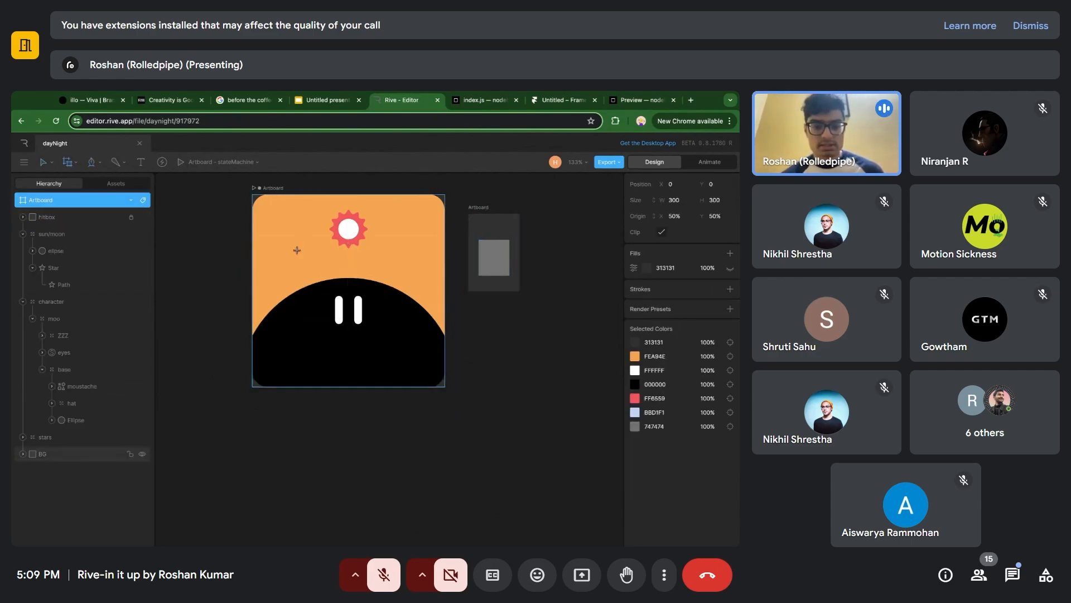
click(297, 251)
click(333, 263)
mouse_move(326, 281)
mouse_down()
mouse_move(306, 225)
mouse_move(290, 232)
mouse_move(319, 241)
mouse_move(325, 289)
mouse_up()
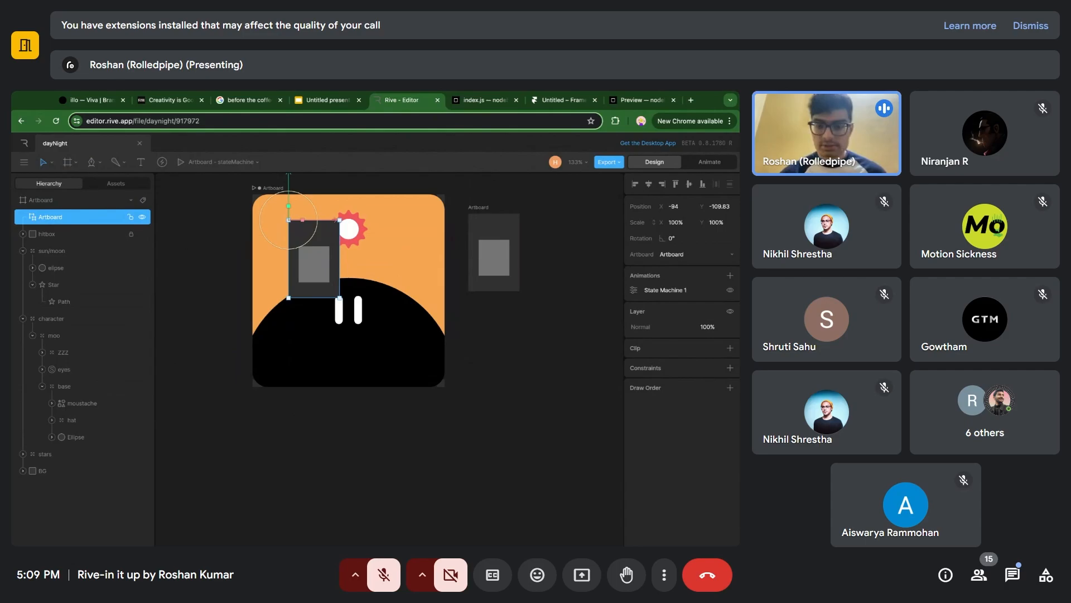
Delete the small artboard and its nested instance from the main artboard.
click(476, 208)
key(Delete)
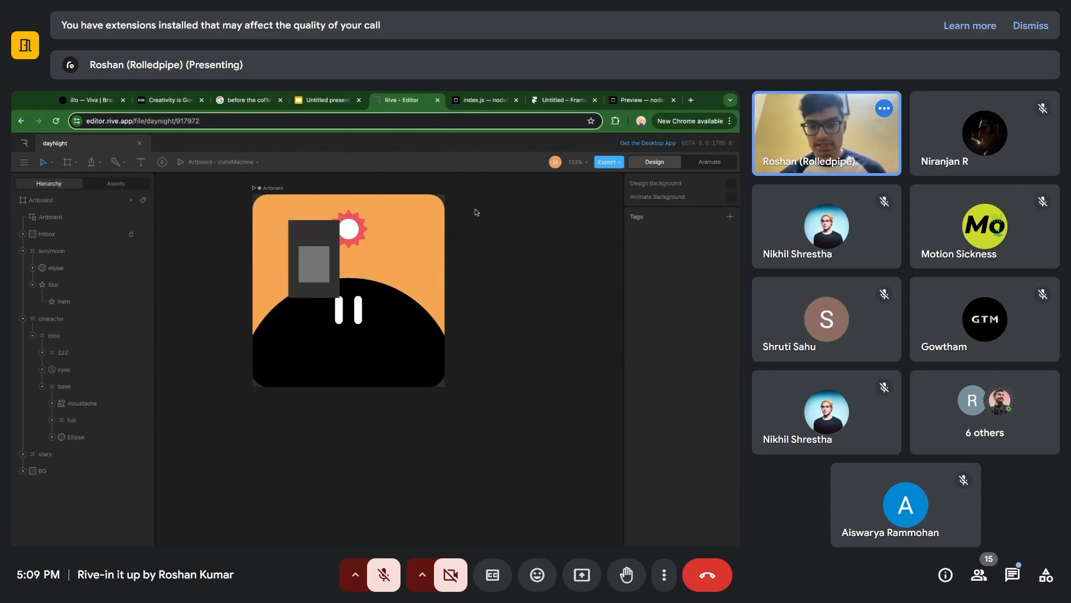
click(307, 261)
key(Delete)
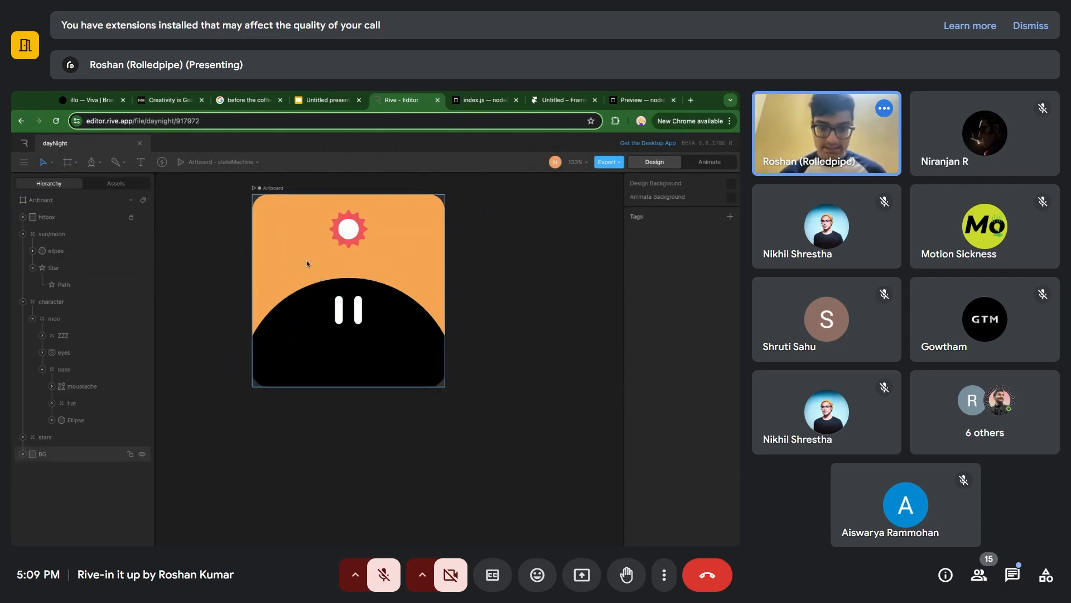
scroll(306, 264, up, 1)
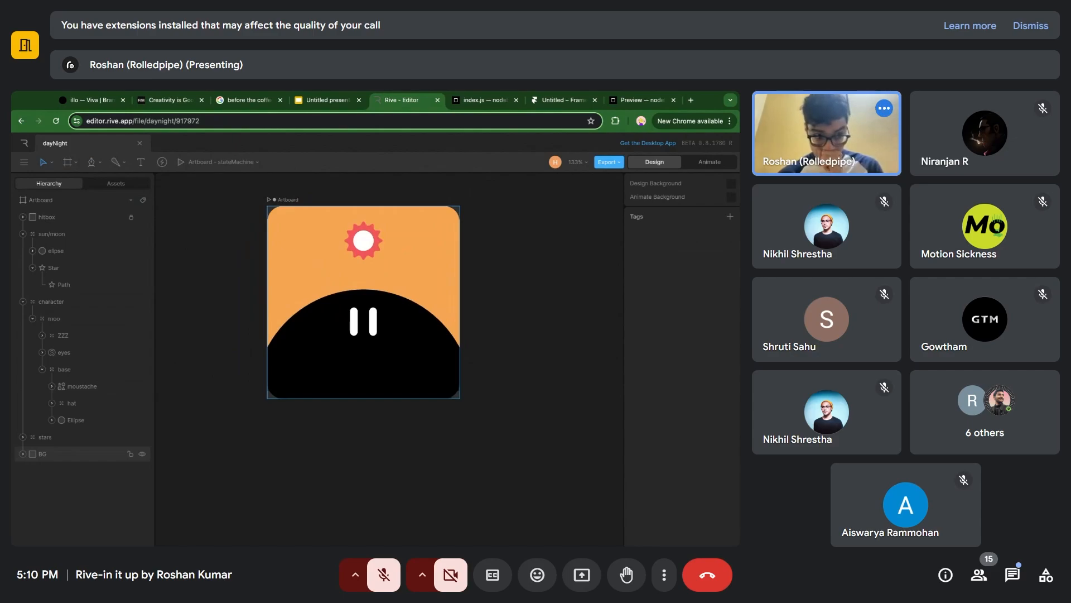
scroll(339, 273, up, 1)
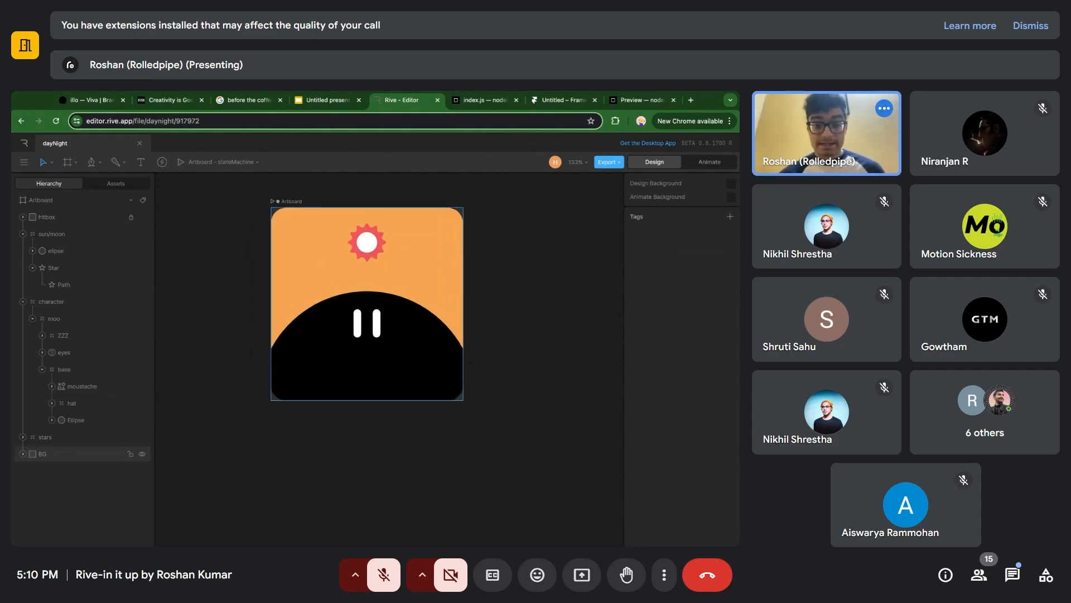
Return to CodeSandbox, review the time section of index.js, and compare it with the time input in Rive's state machine.
click(485, 100)
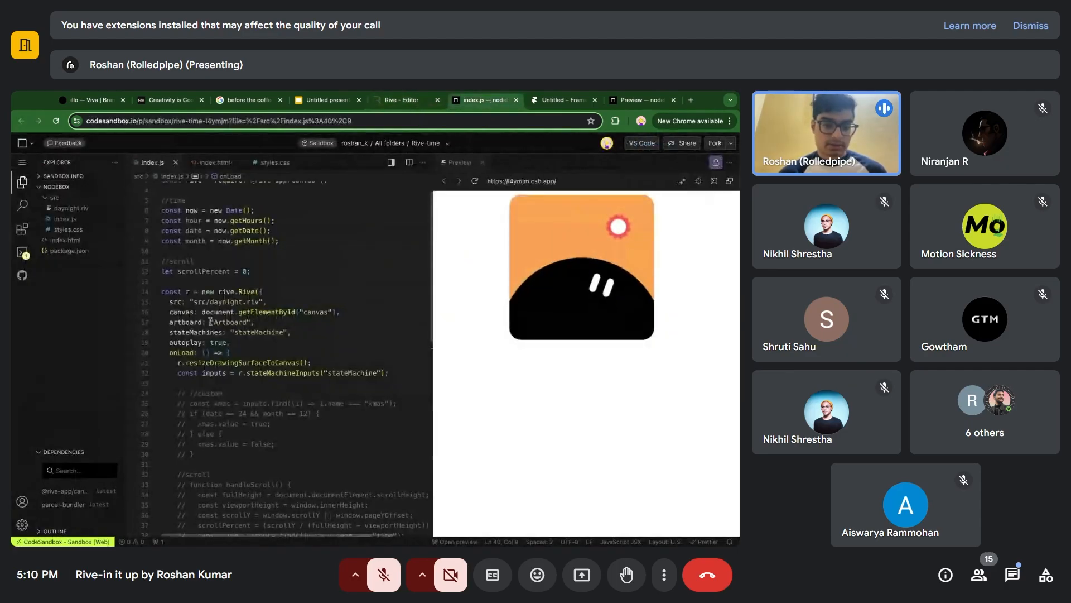
scroll(208, 296, down, 1)
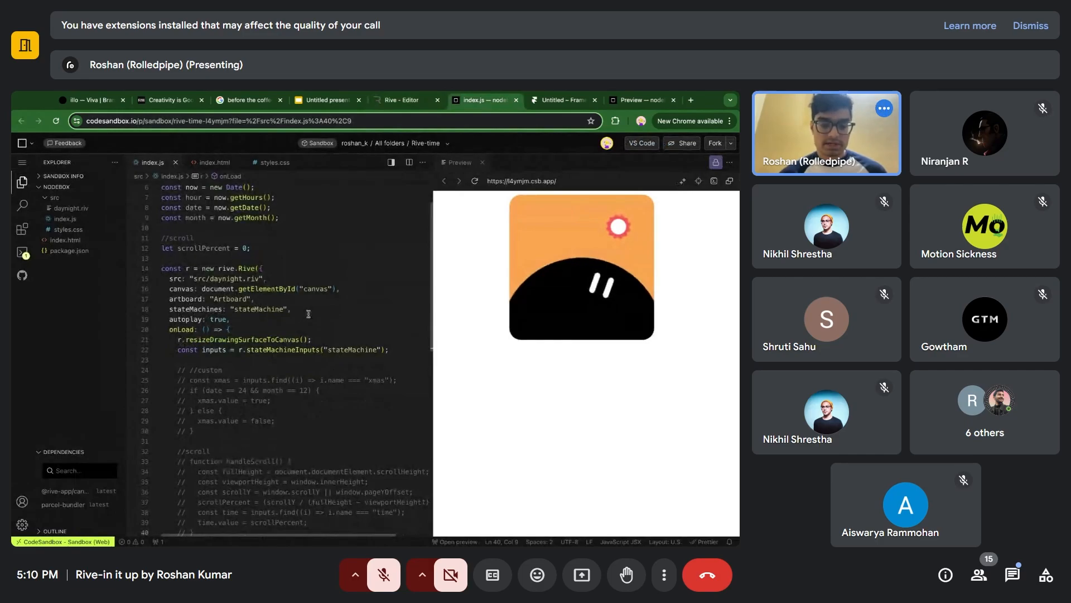
scroll(308, 314, down, 5)
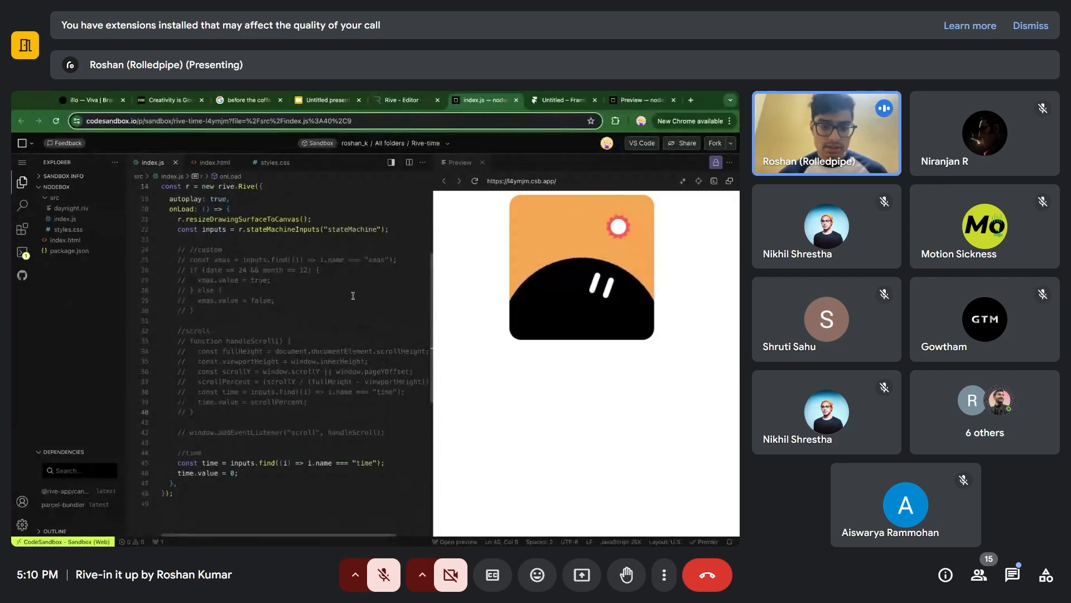
scroll(353, 295, down, 1)
click(251, 441)
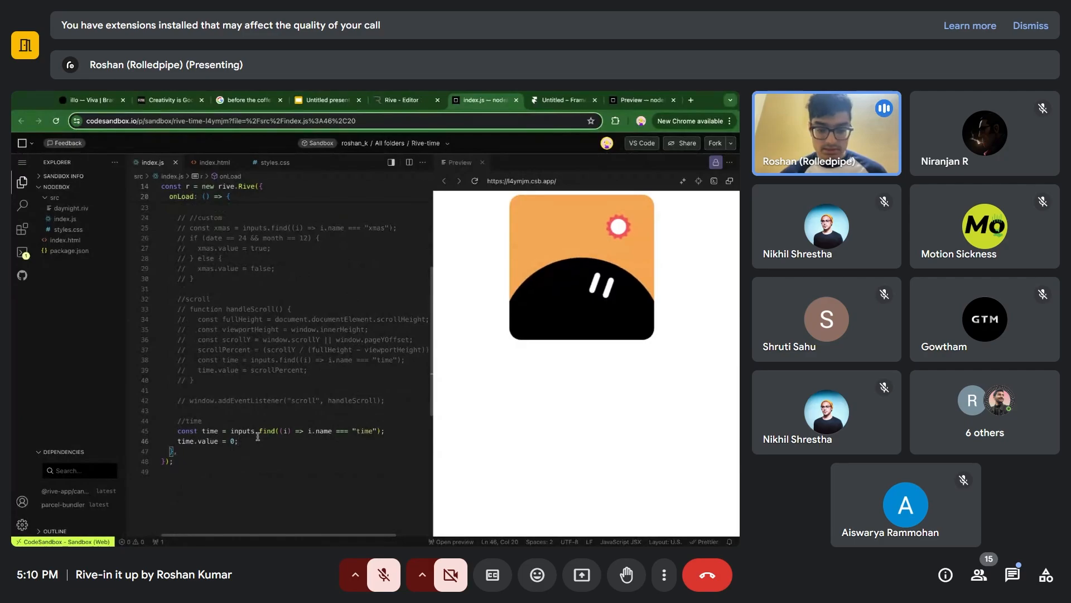
click(385, 102)
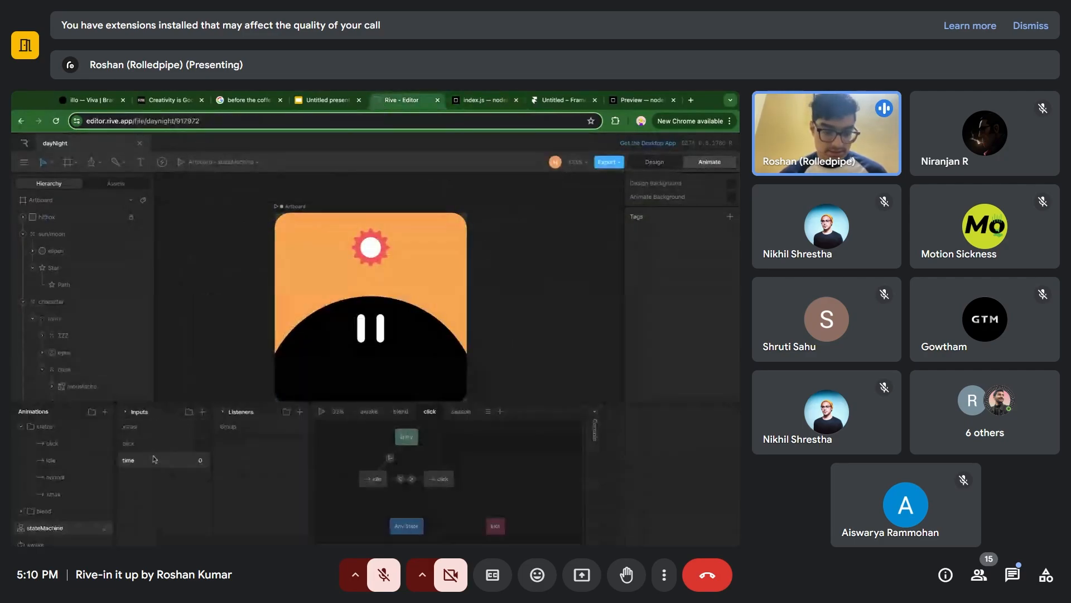
click(477, 101)
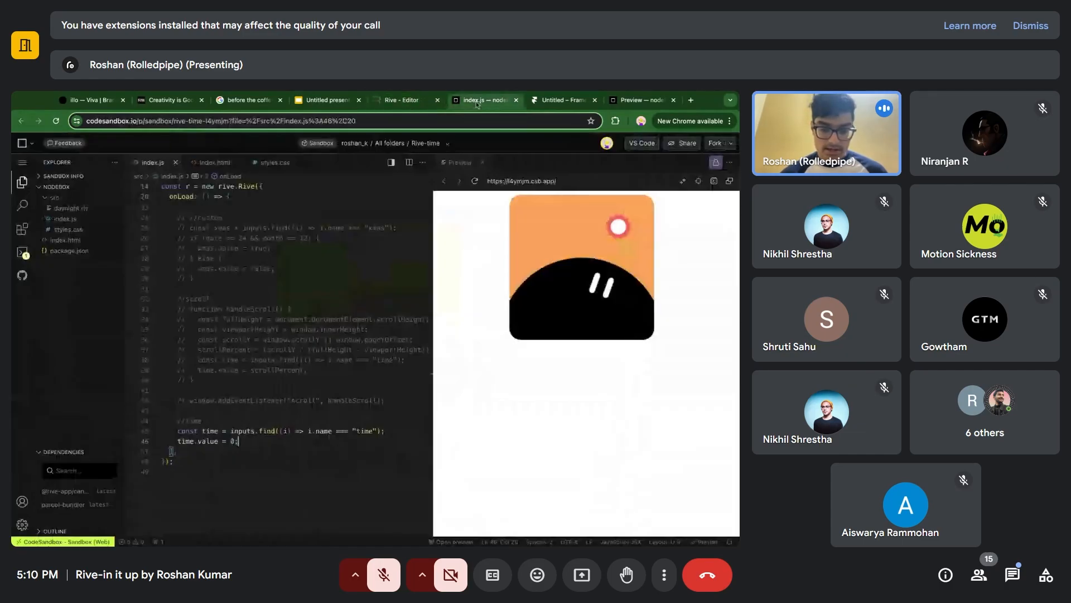
Set time.value to 23 in index.js, save the file, and reload the preview.
key(Left)
key(BackSpace)
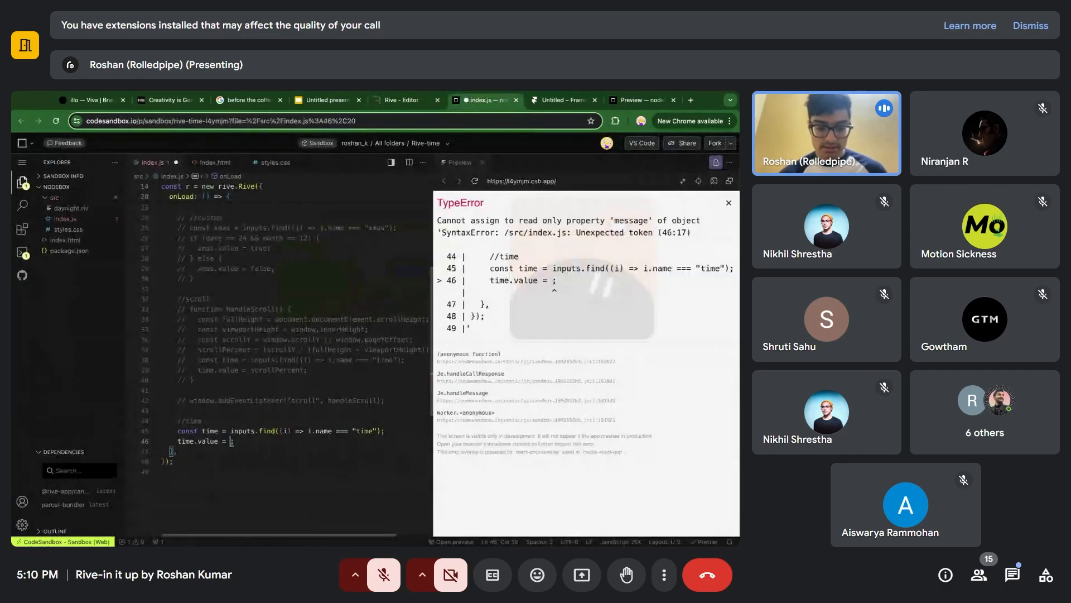
text(23)
key(ctrl+s)
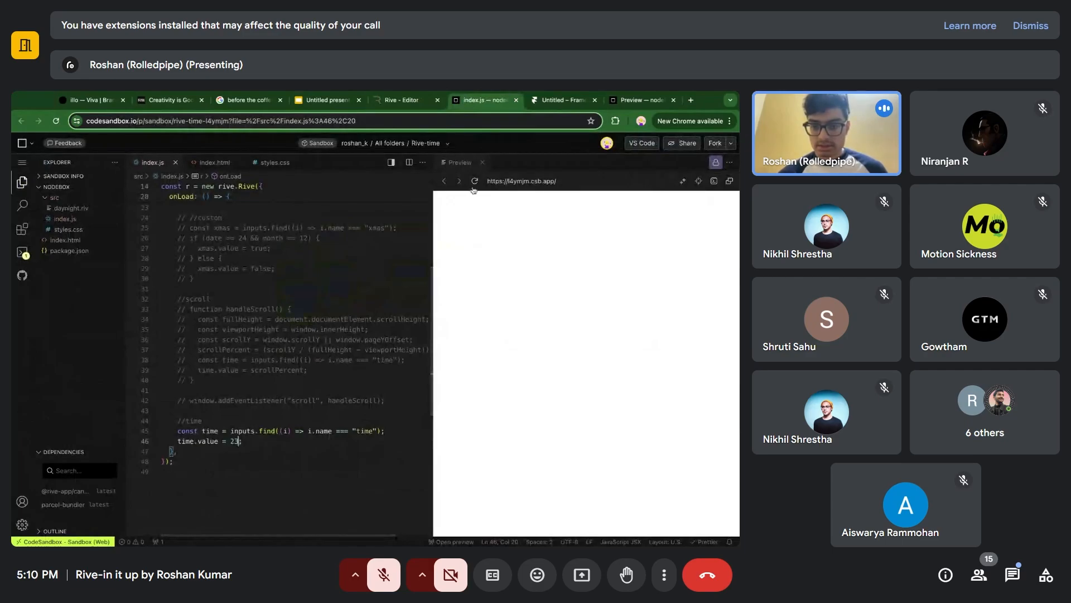
click(456, 211)
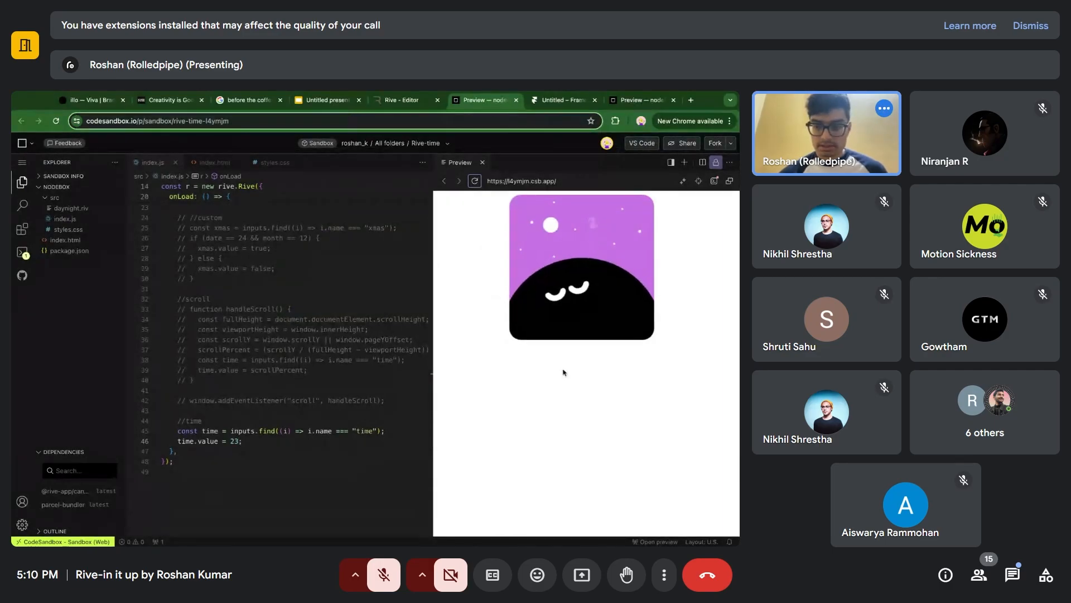
Set time.value to 12 in index.js, save the file, and reload the preview.
click(239, 441)
key(BackSpace)
key(BackSpace)
text(12)
key(ctrl+s)
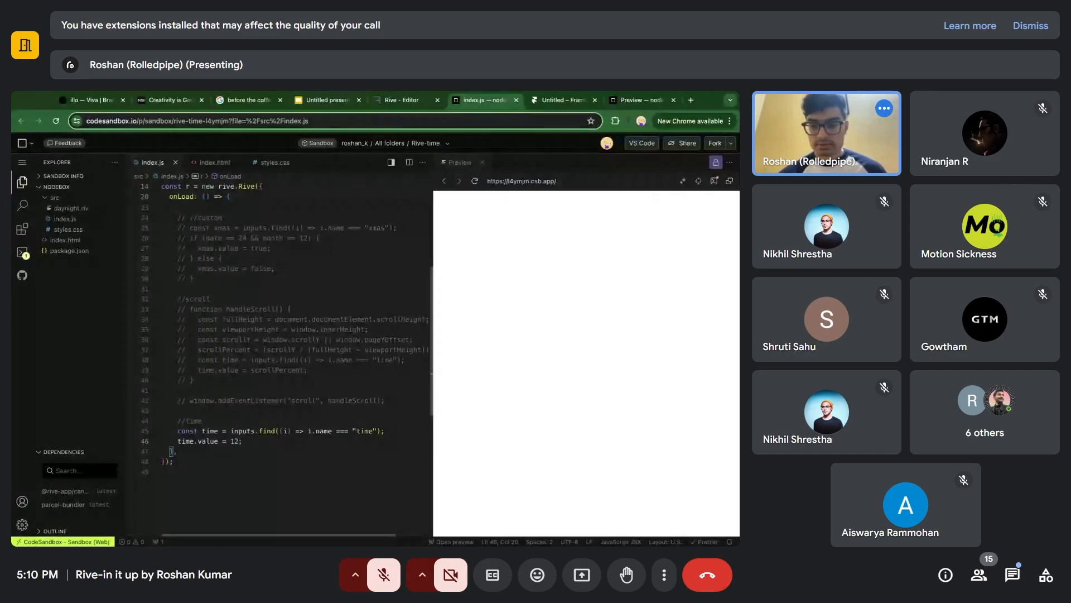
click(475, 180)
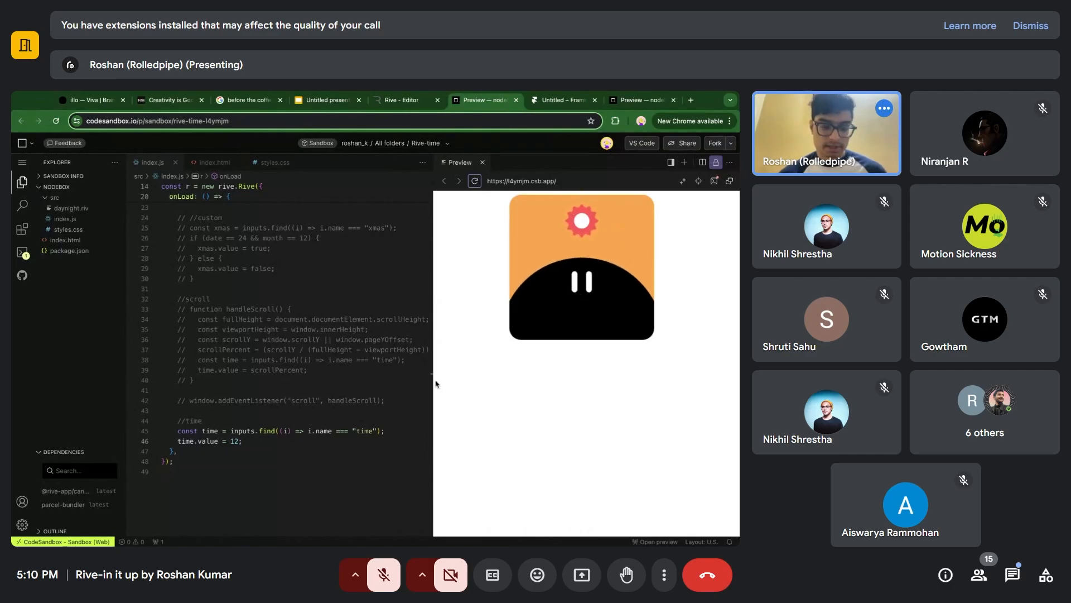
Review the hour, date and month variables in index.js, assign the hour variable to time.value, and save the file.
click(240, 441)
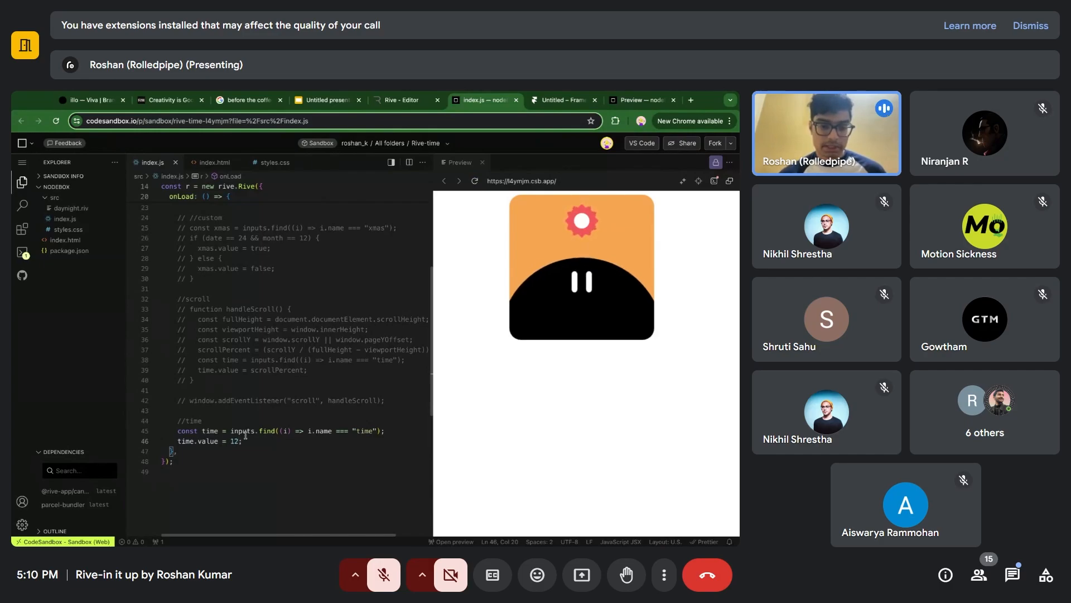
scroll(283, 389, up, 1)
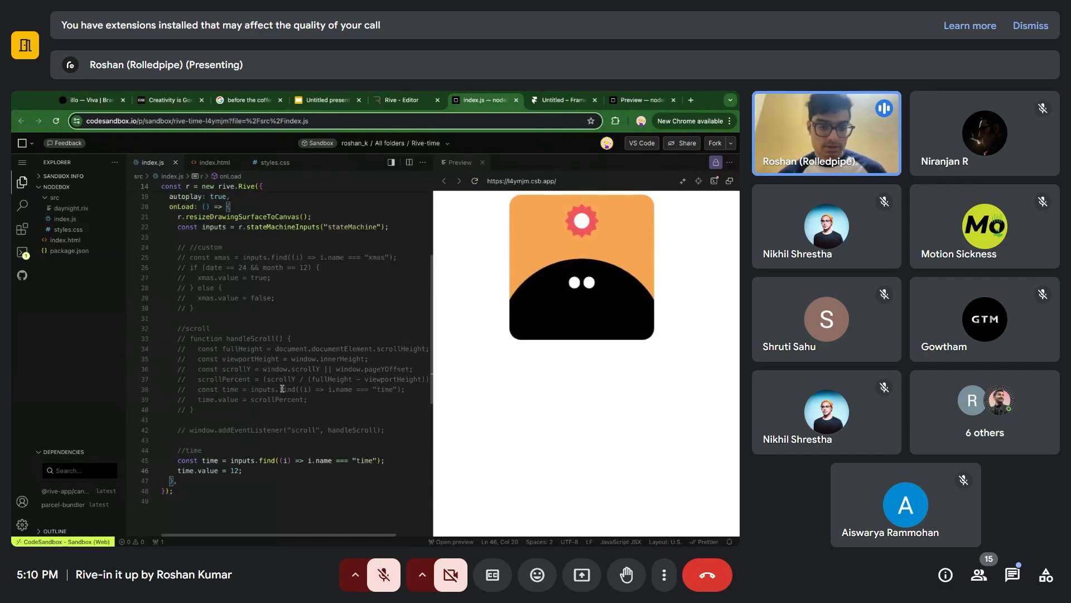
scroll(282, 389, up, 1)
scroll(236, 333, down, 1)
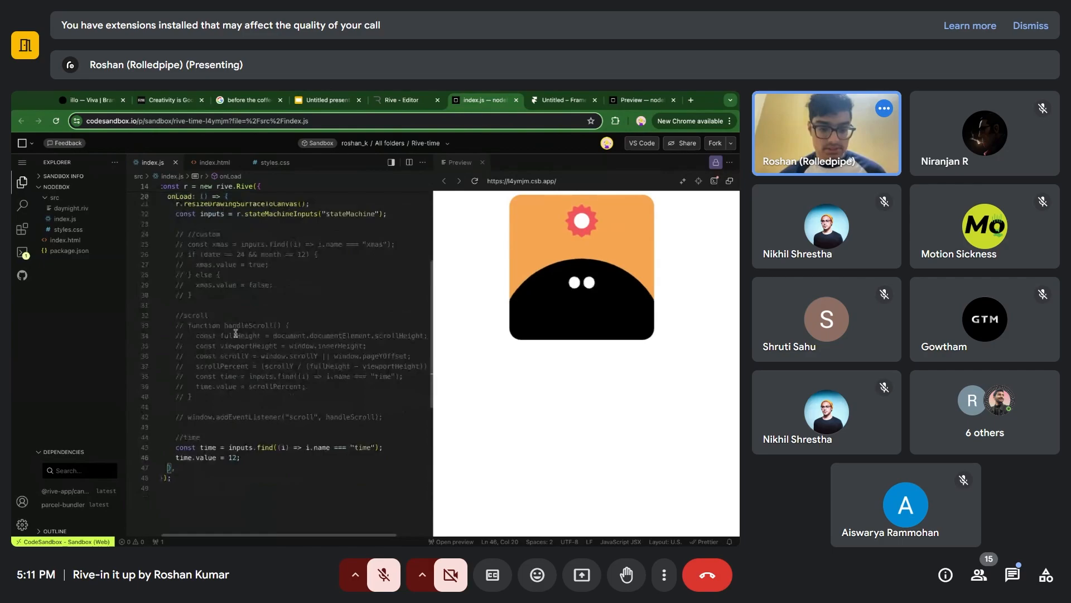
scroll(254, 350, up, 1)
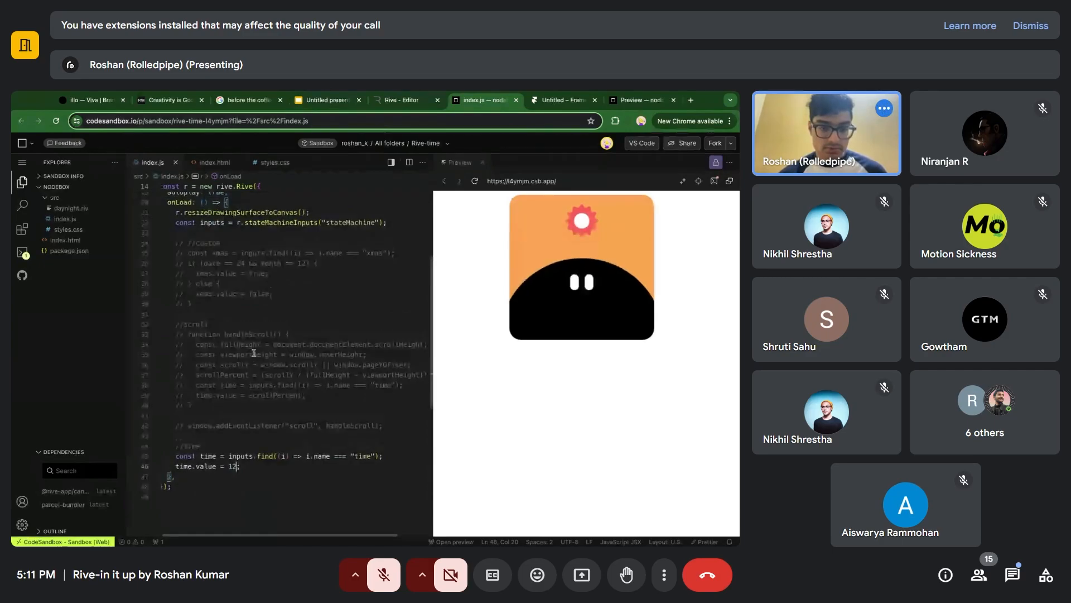
scroll(253, 353, down, 1)
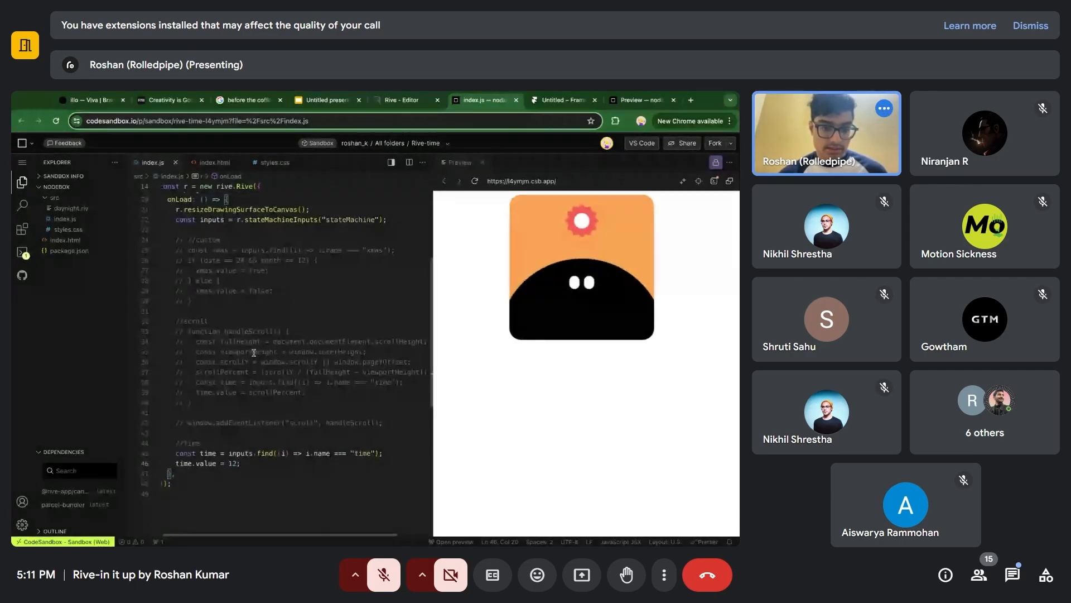
scroll(254, 353, up, 6)
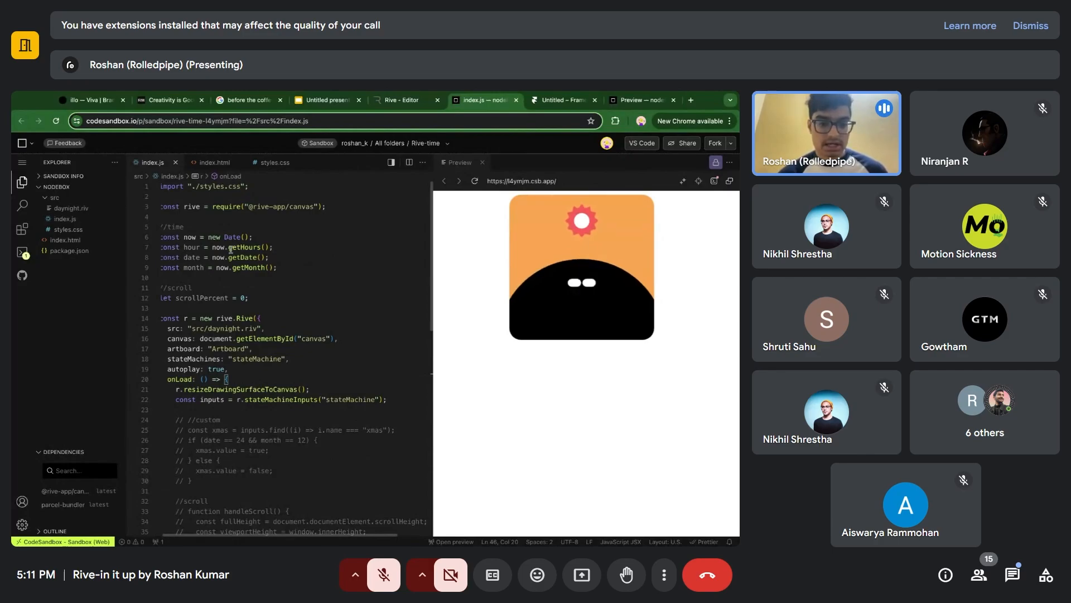
scroll(288, 253, left, 1)
scroll(368, 253, down, 5)
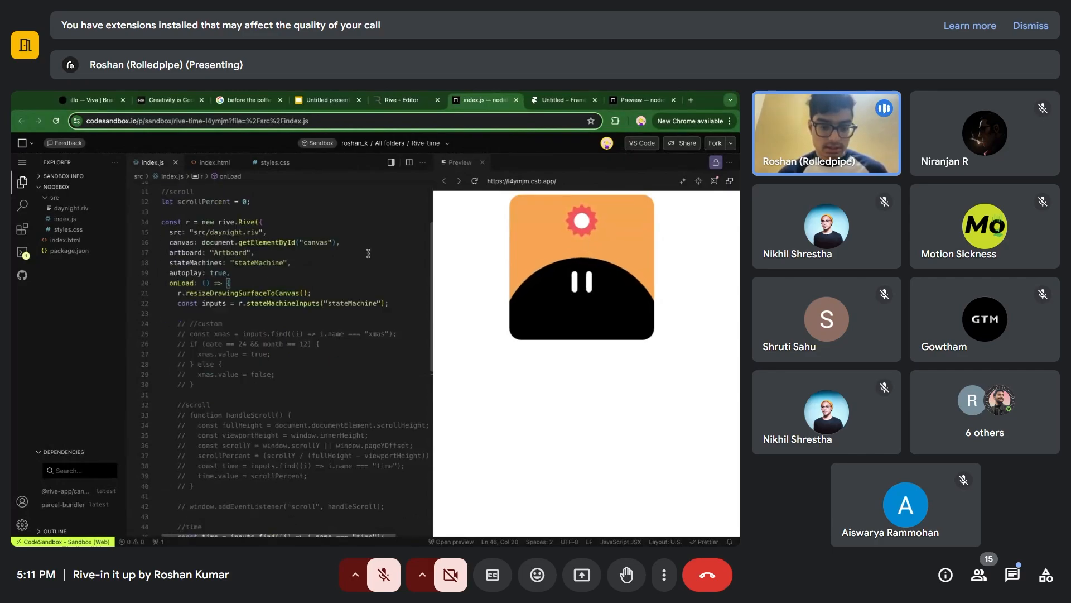
key(BackSpace)
key(BackSpace)
text(hour;)
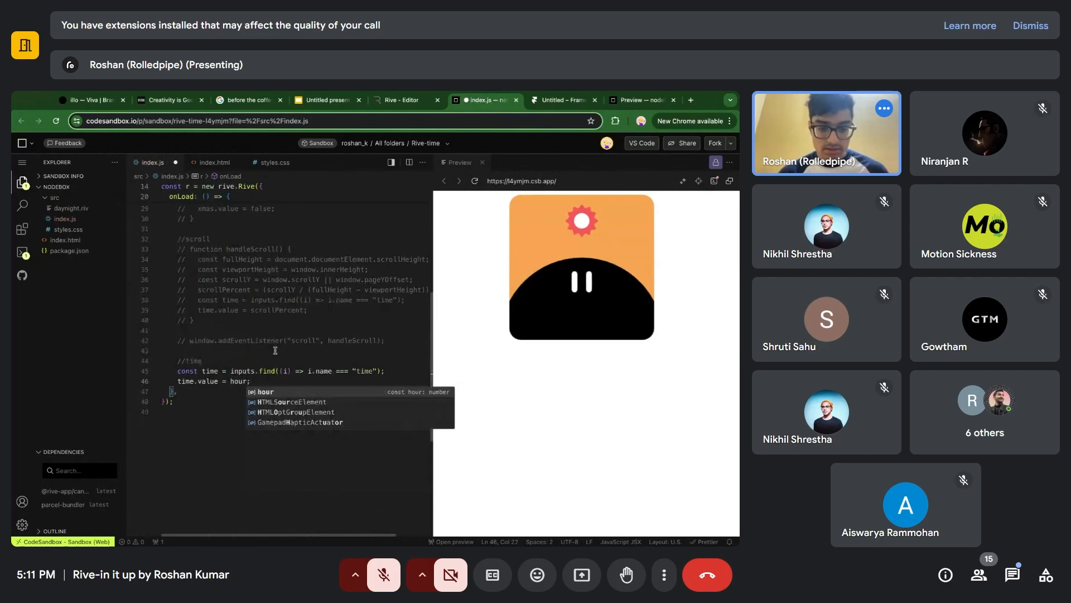
key(ctrl+s)
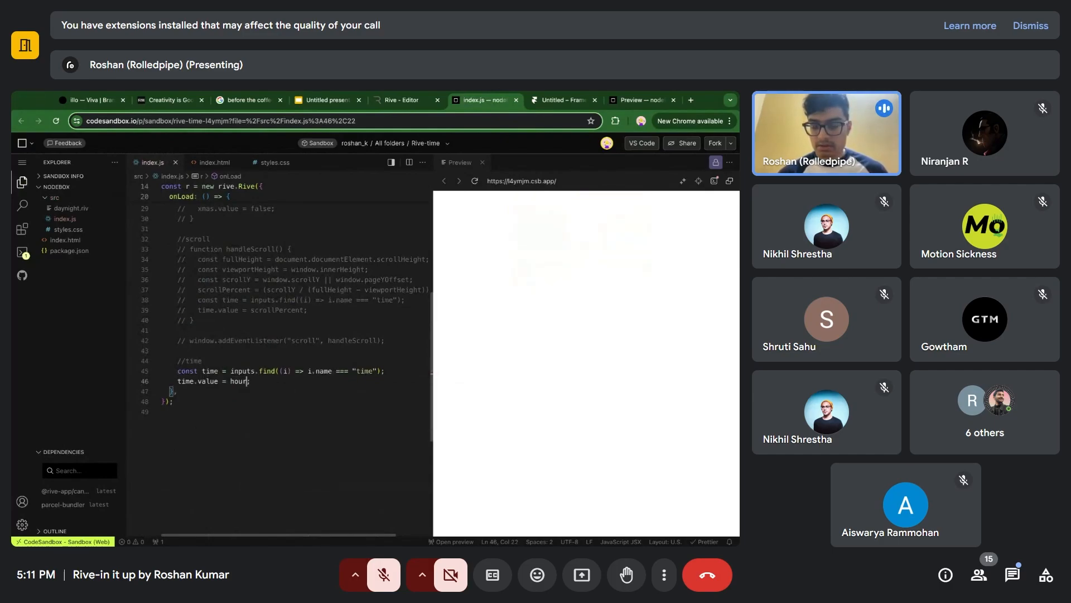
Reload the preview with time.value driven by the hour variable and look over the commented custom and scroll sections of index.js.
click(475, 181)
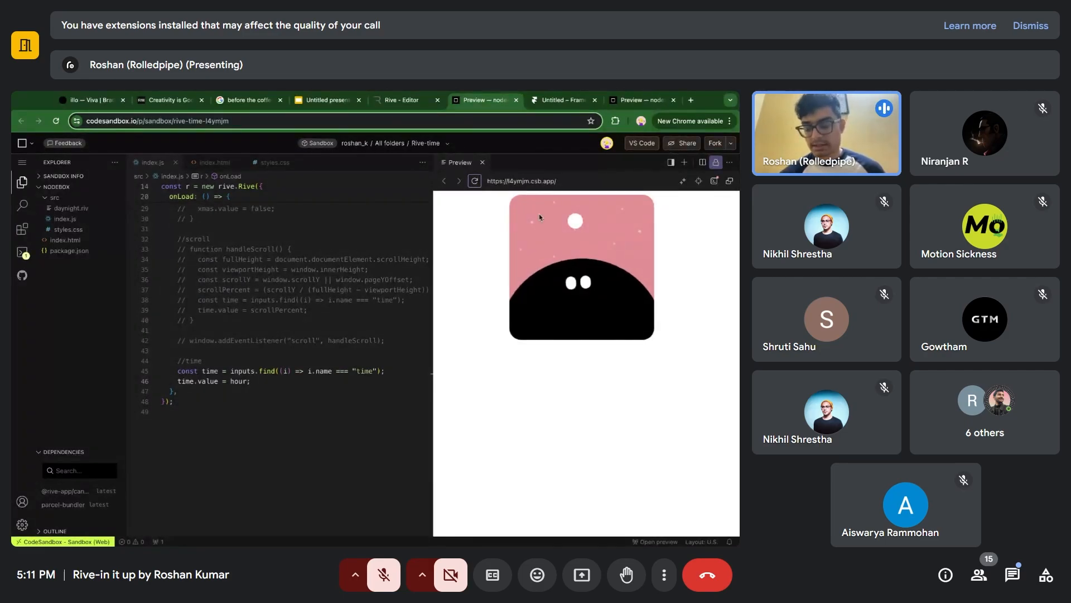
scroll(220, 381, up, 5)
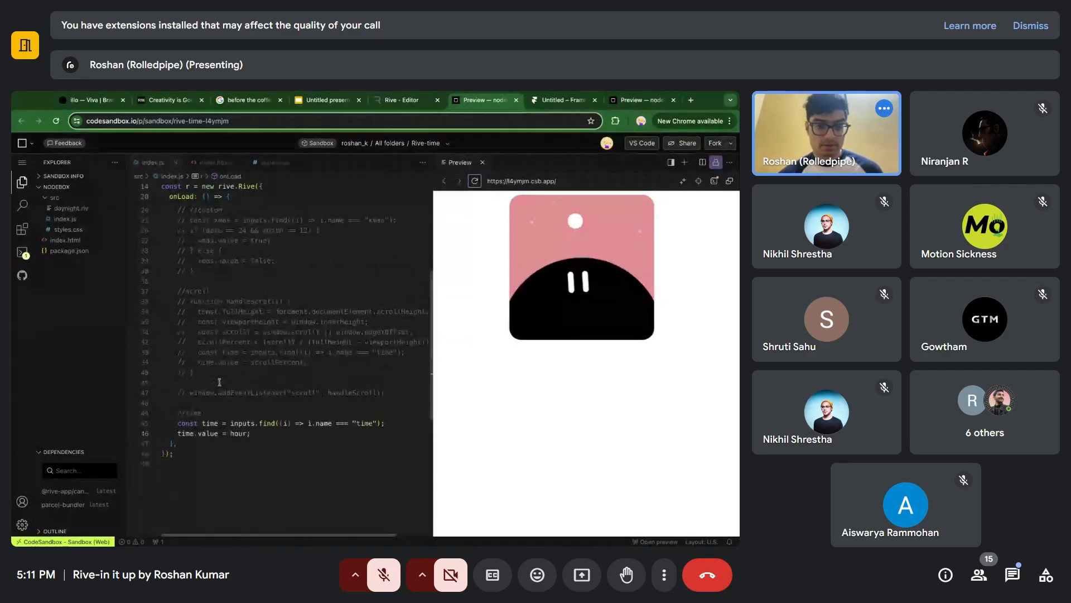
scroll(267, 333, down, 4)
scroll(268, 333, up, 3)
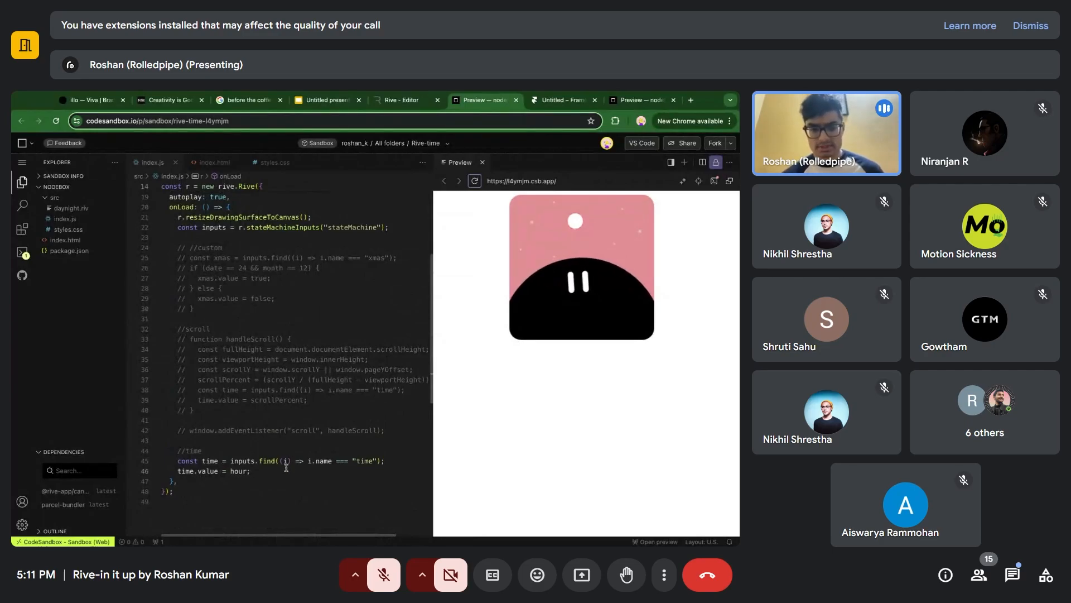
scroll(286, 467, up, 6)
scroll(268, 475, down, 6)
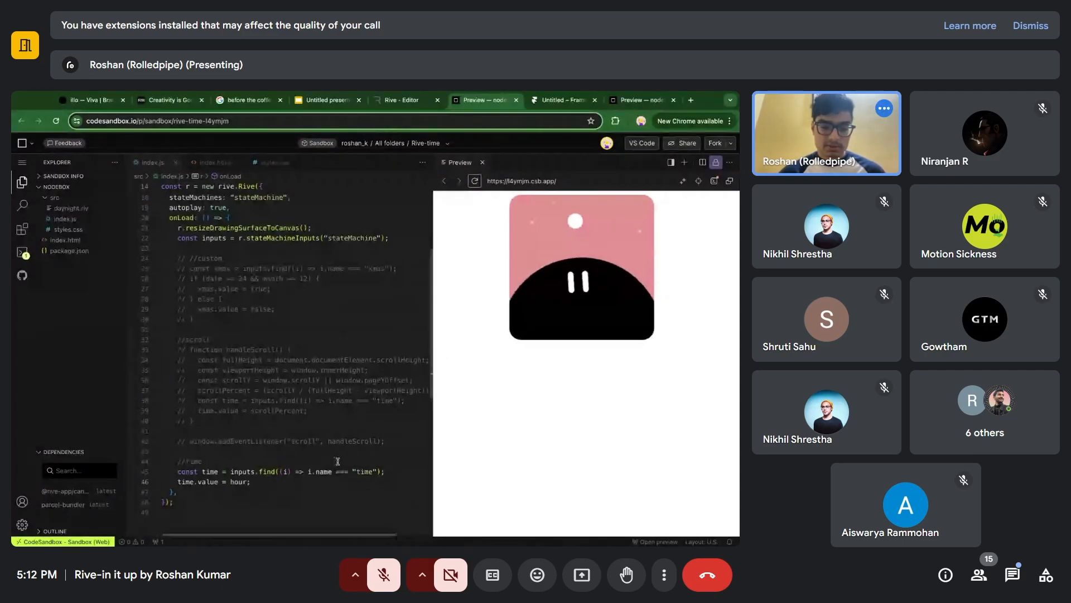
Comment out the time.value = hour line in the time section of index.js and save the file.
click(262, 481)
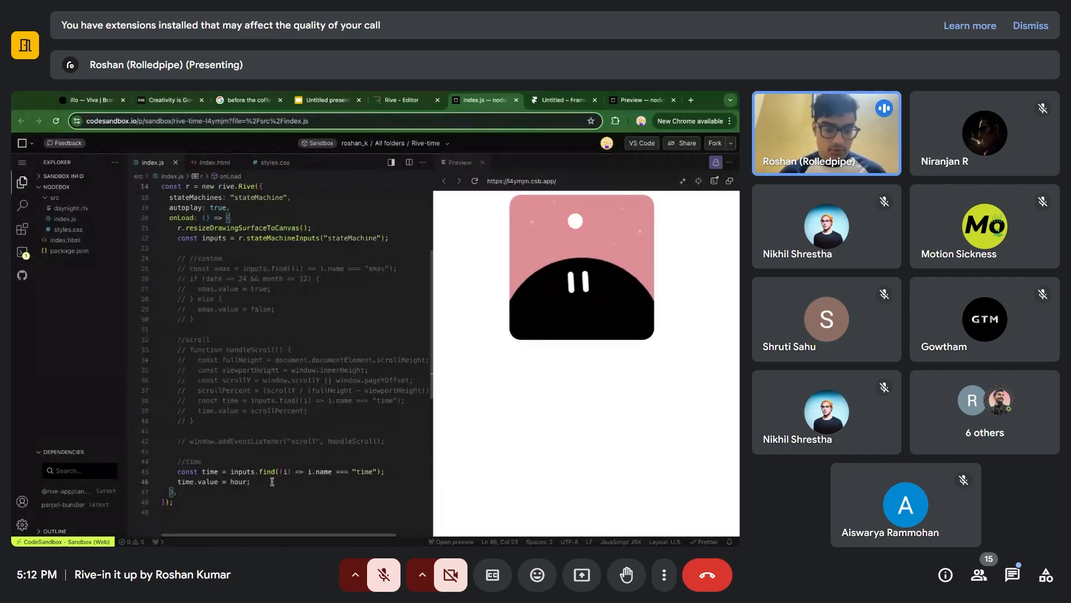
key(shift+Home)
key(shift+Home)
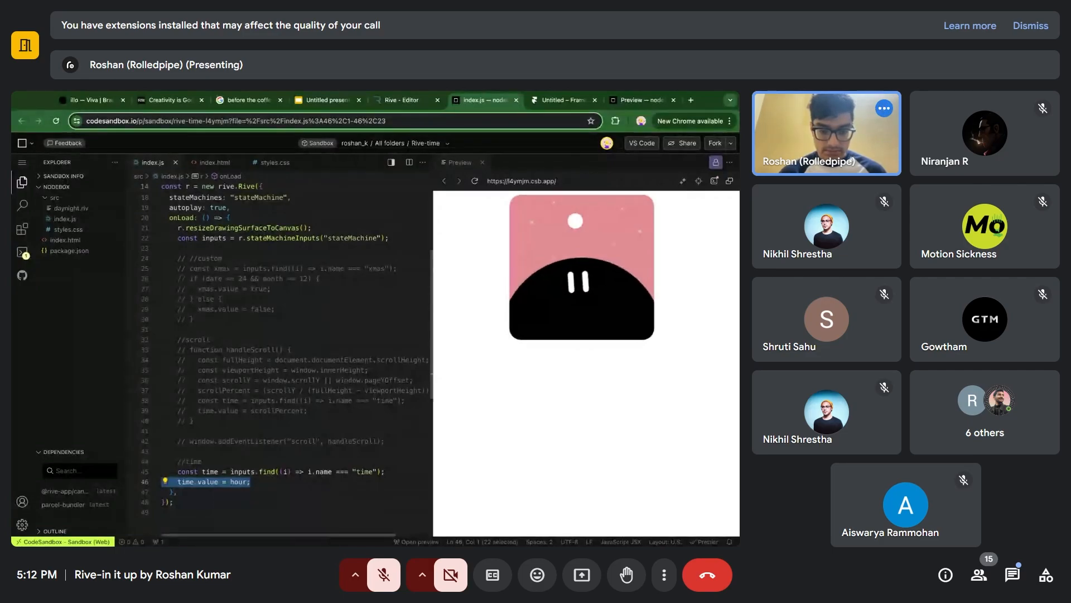
key(ctrl+slash)
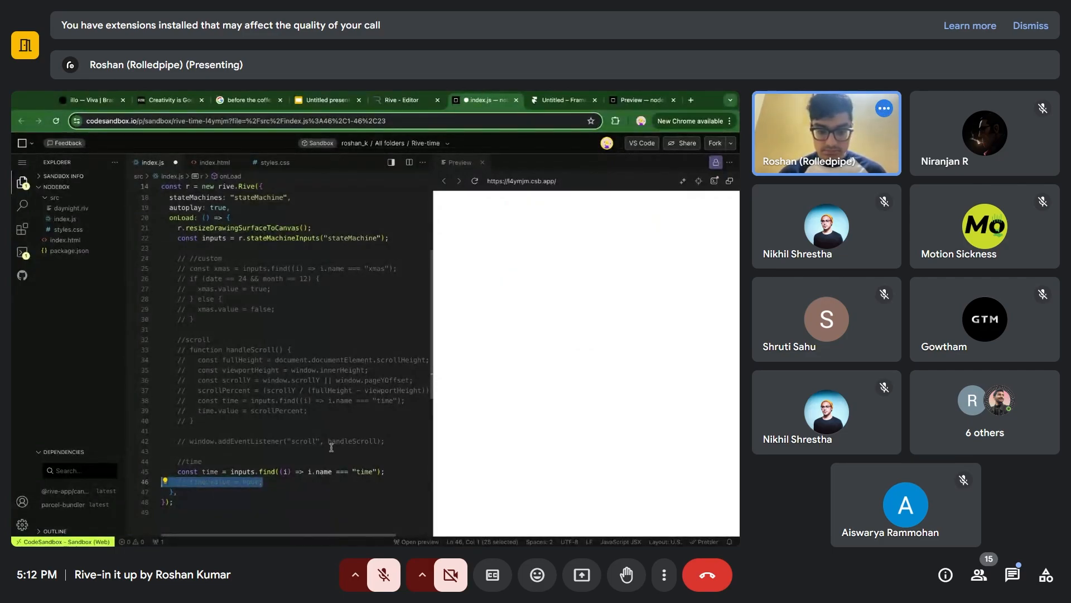
key(ctrl+s)
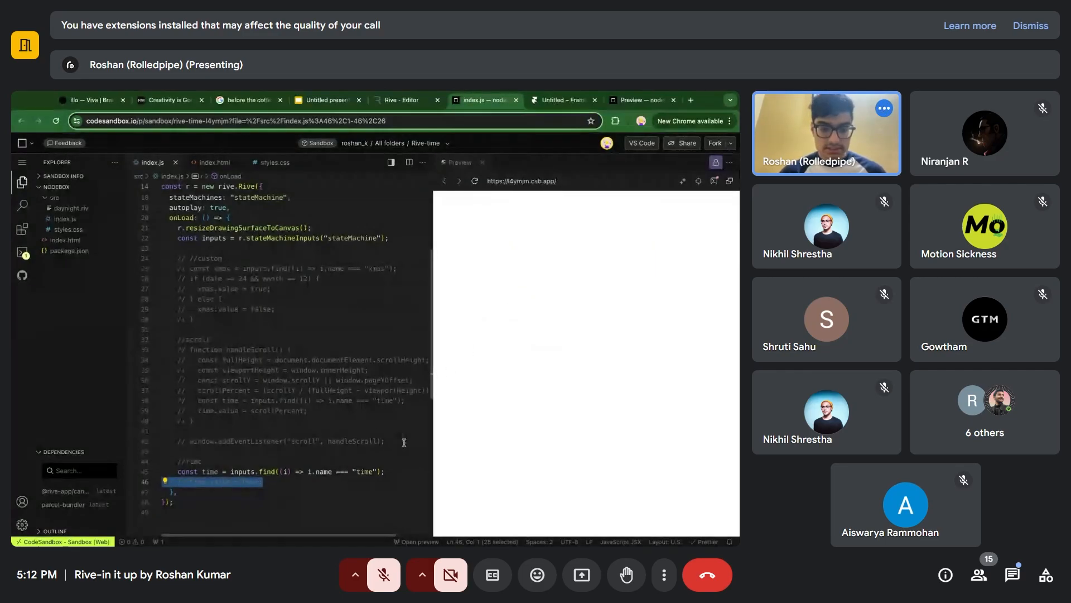
Uncomment the whole scroll section of index.js, including the handleScroll function and its scroll event listener.
drag(402, 440, 162, 339)
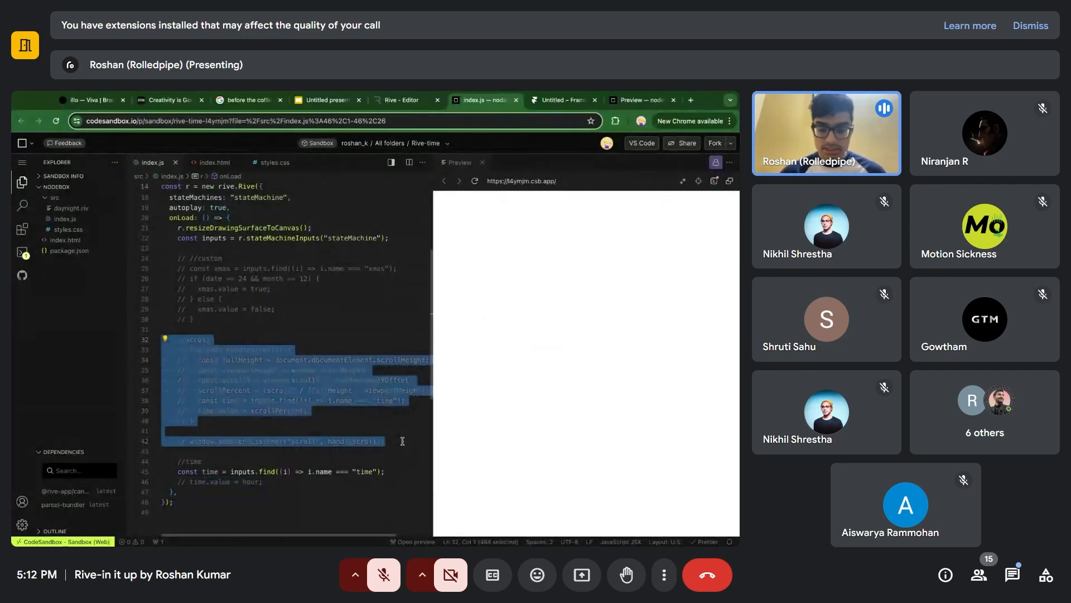
key(ctrl+slash)
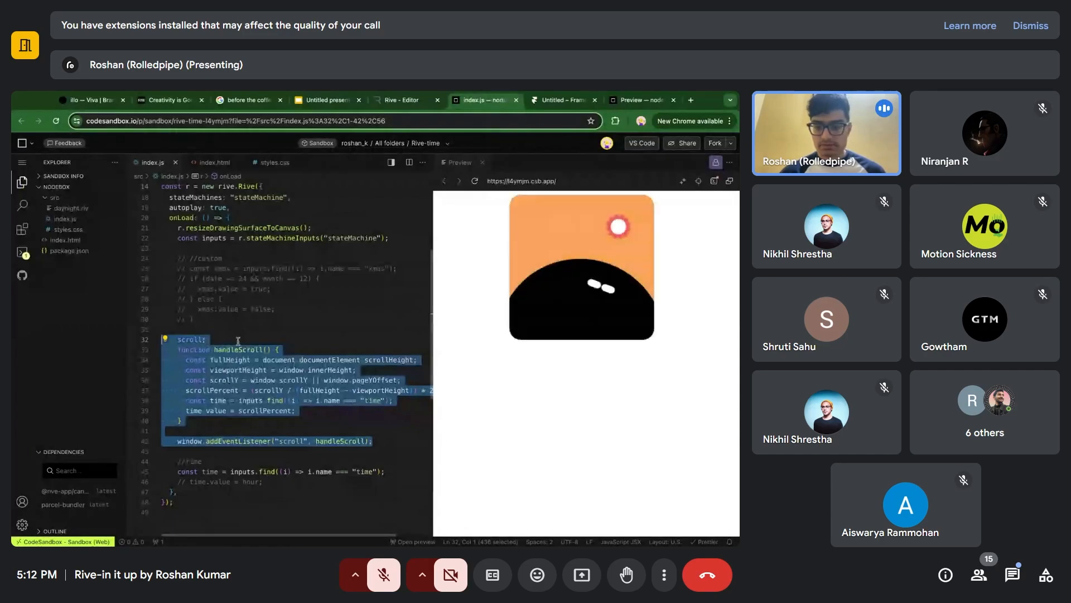
click(238, 340)
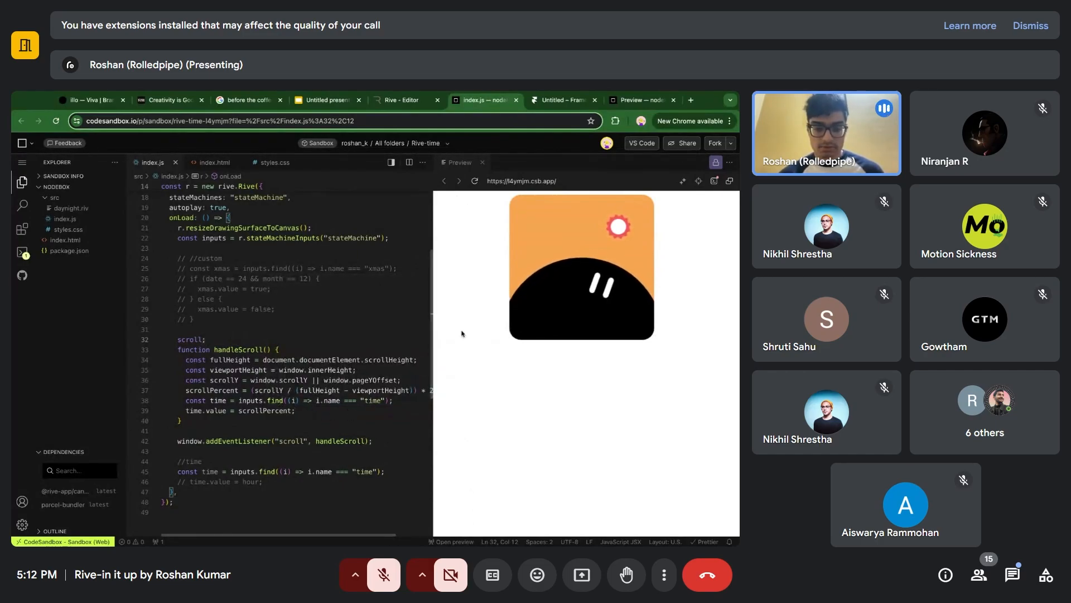
Comment out the const time declaration in the time section of index.js and reload the preview.
click(387, 471)
key(ctrl+slash)
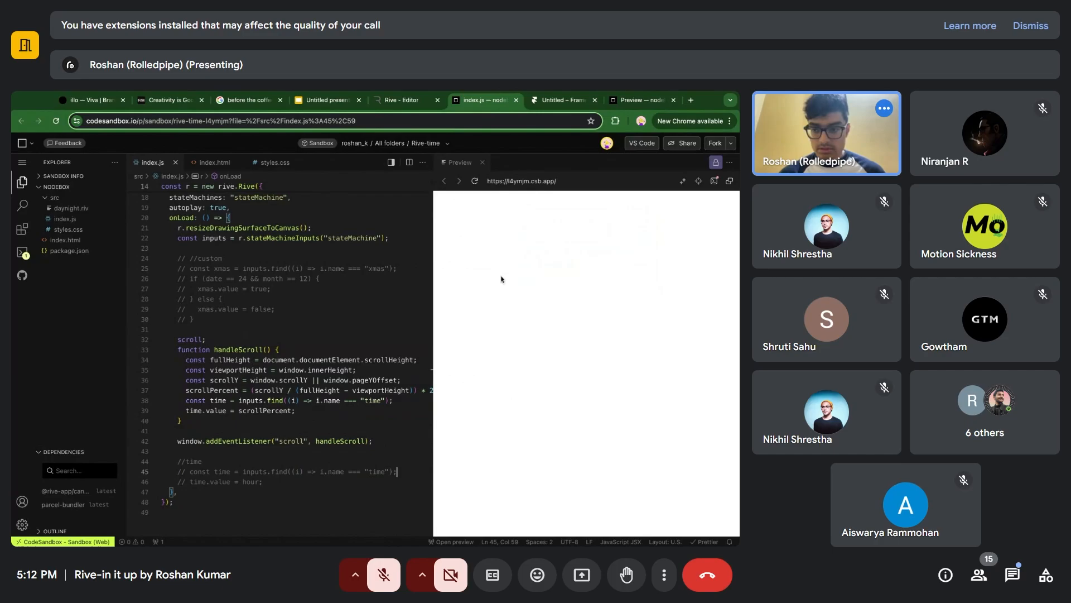
click(475, 181)
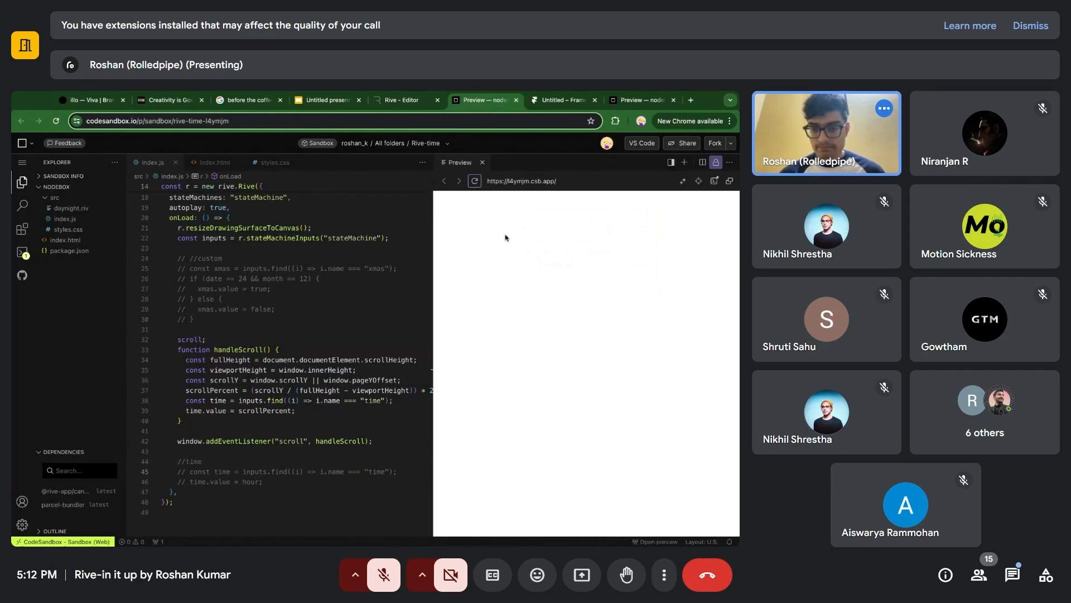
Scroll the preview page down and up repeatedly to examine how scroll position drives the day-to-night animation.
scroll(506, 241, down, 5)
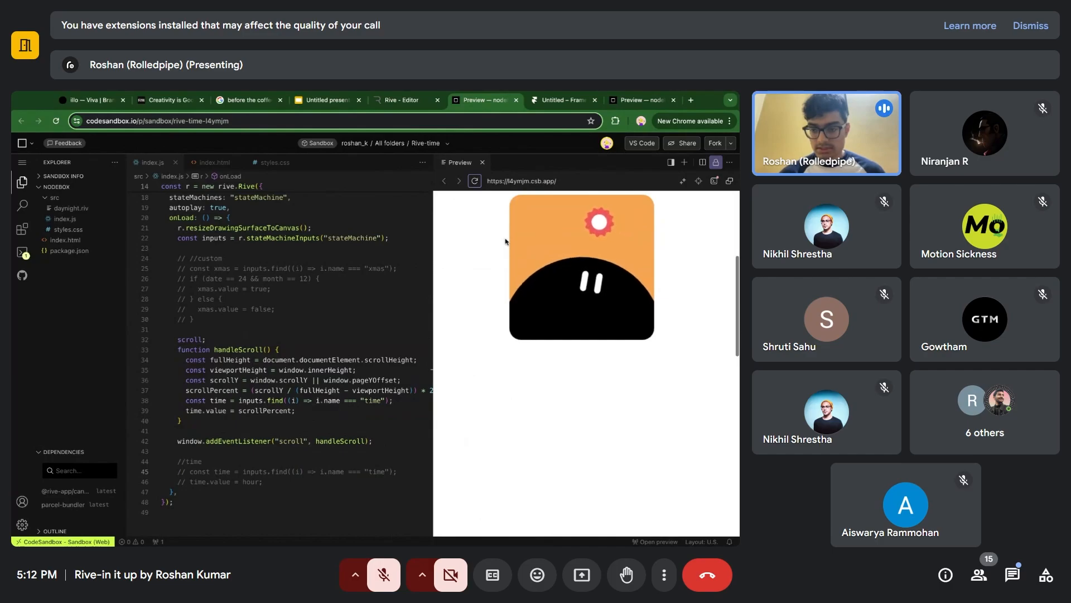
scroll(491, 338, down, 2)
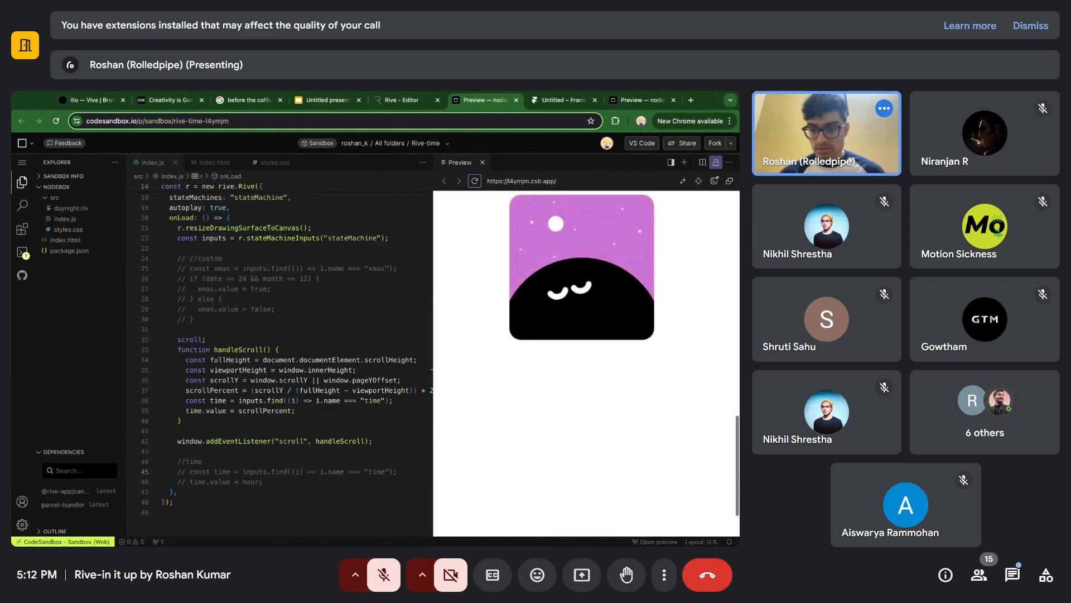
scroll(491, 338, up, 4)
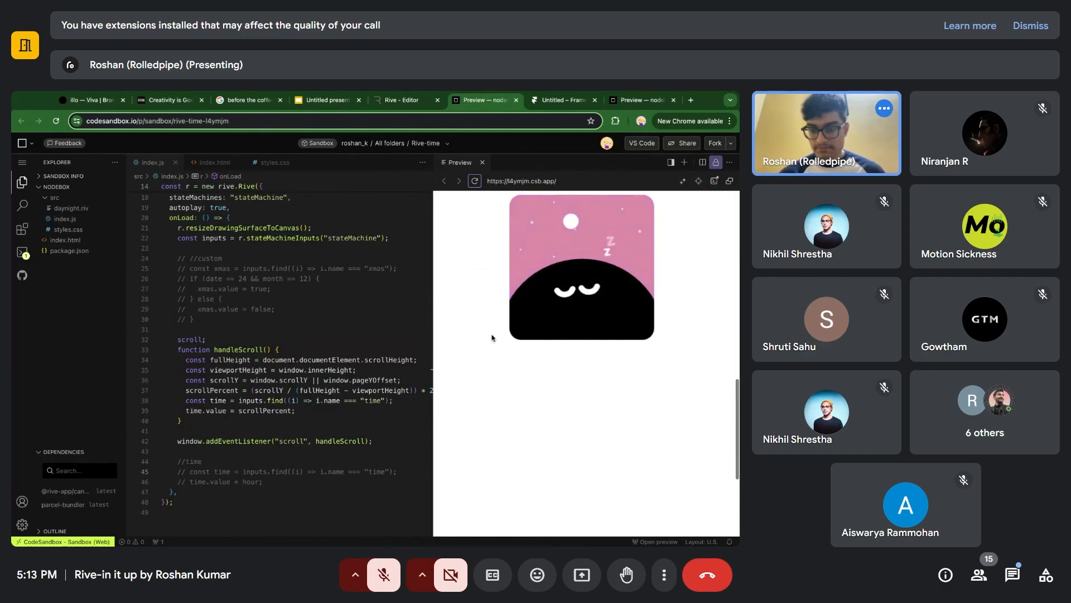
scroll(586, 363, up, 3)
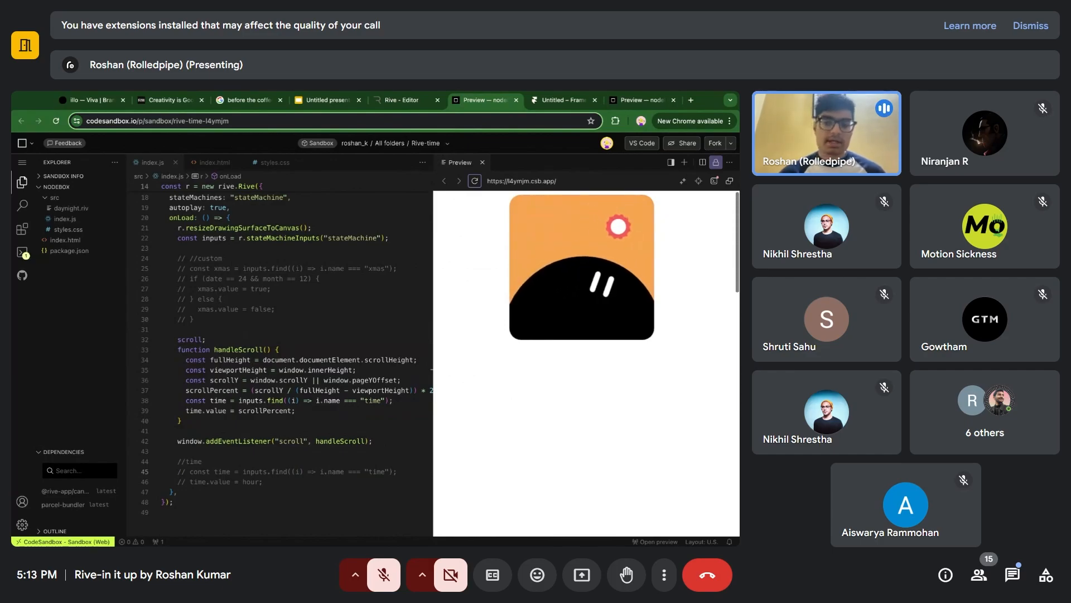
scroll(586, 362, down, 2)
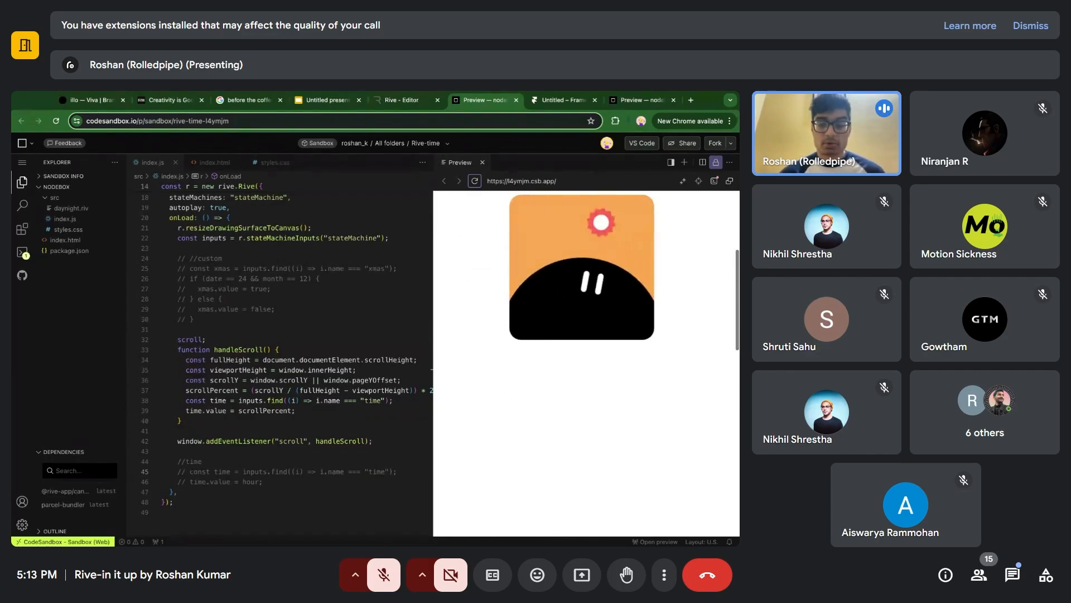
scroll(586, 362, down, 6)
scroll(586, 363, up, 3)
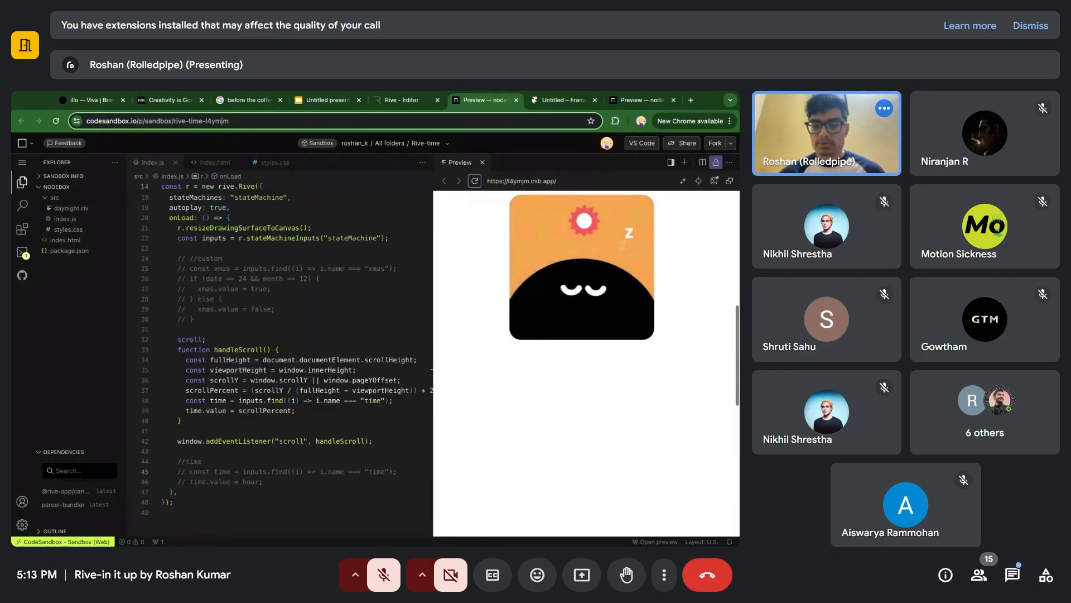
scroll(586, 362, up, 3)
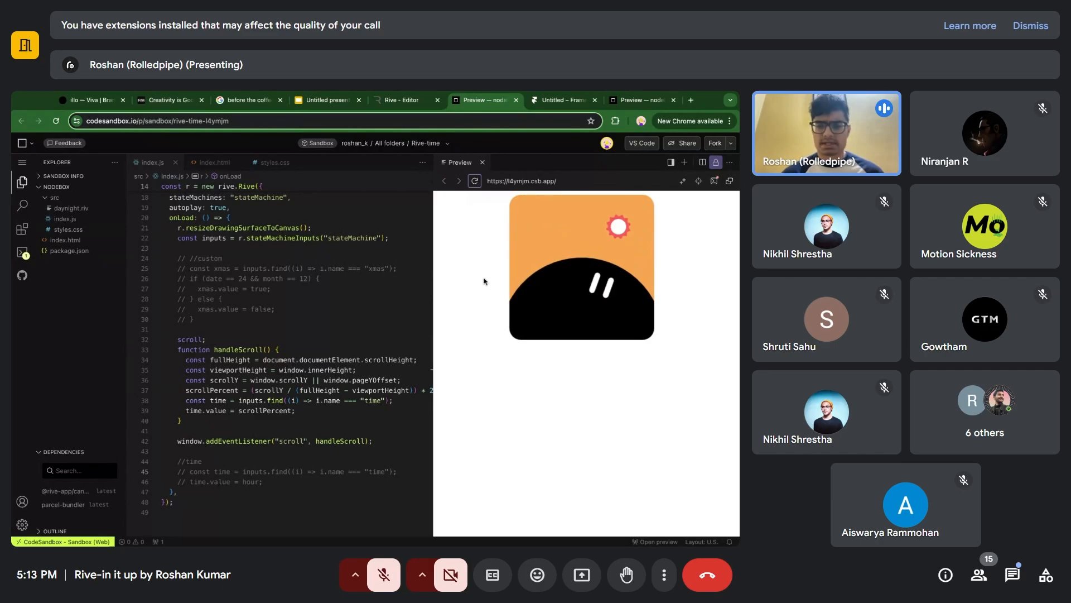
scroll(484, 281, down, 1)
scroll(484, 281, down, 5)
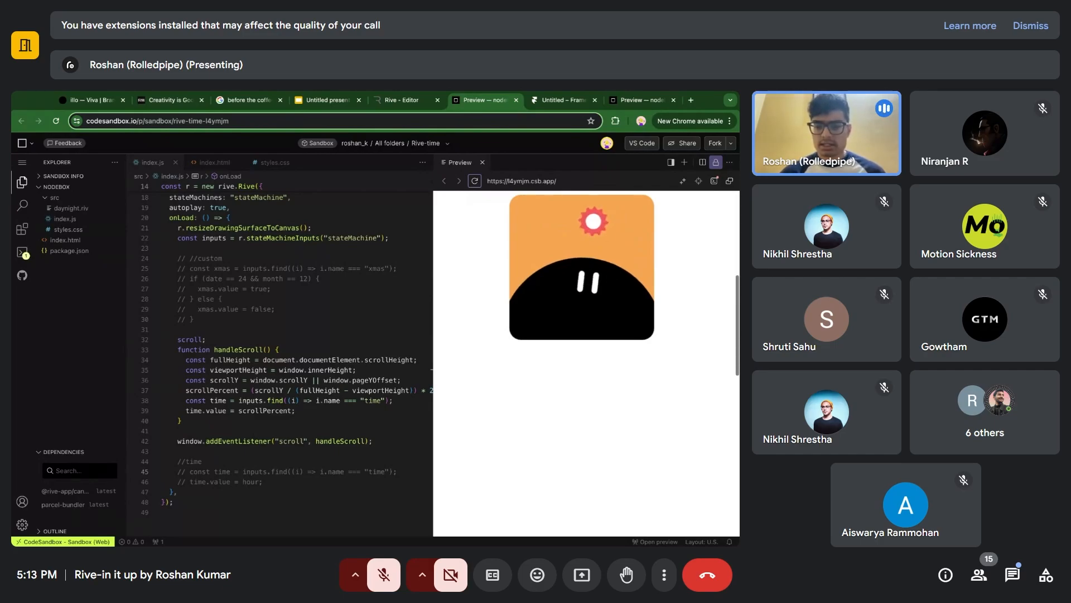
scroll(485, 281, down, 3)
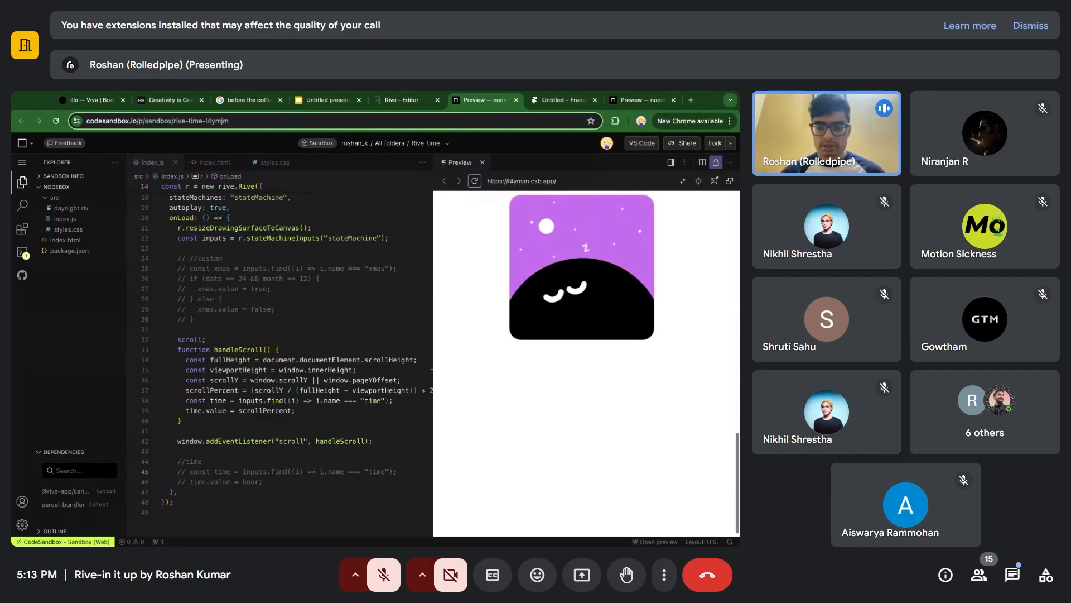
scroll(484, 281, up, 5)
scroll(586, 363, up, 3)
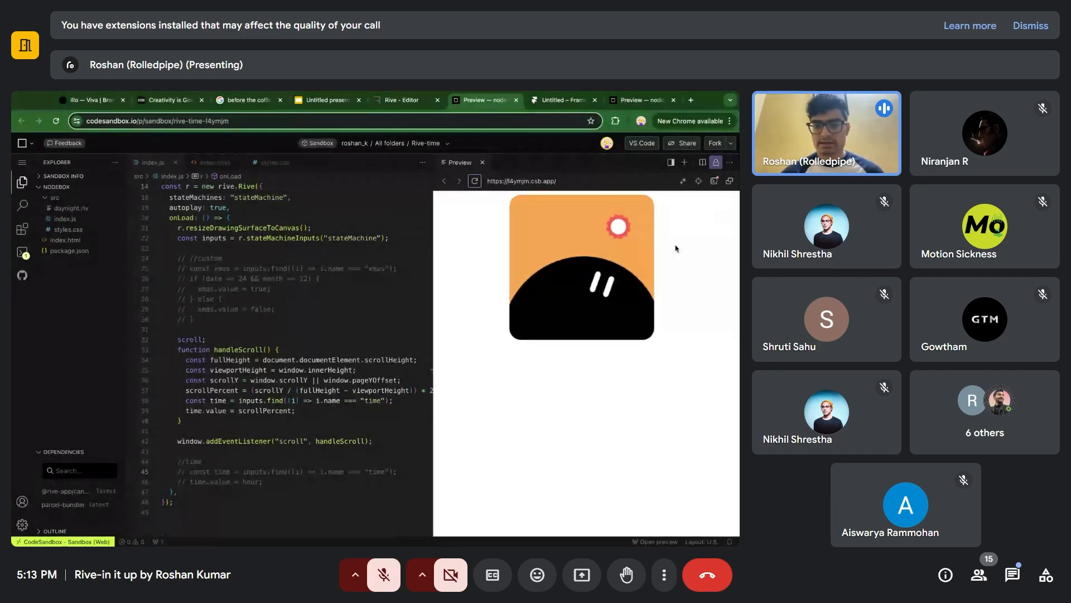
scroll(475, 250, down, 1)
scroll(475, 250, down, 3)
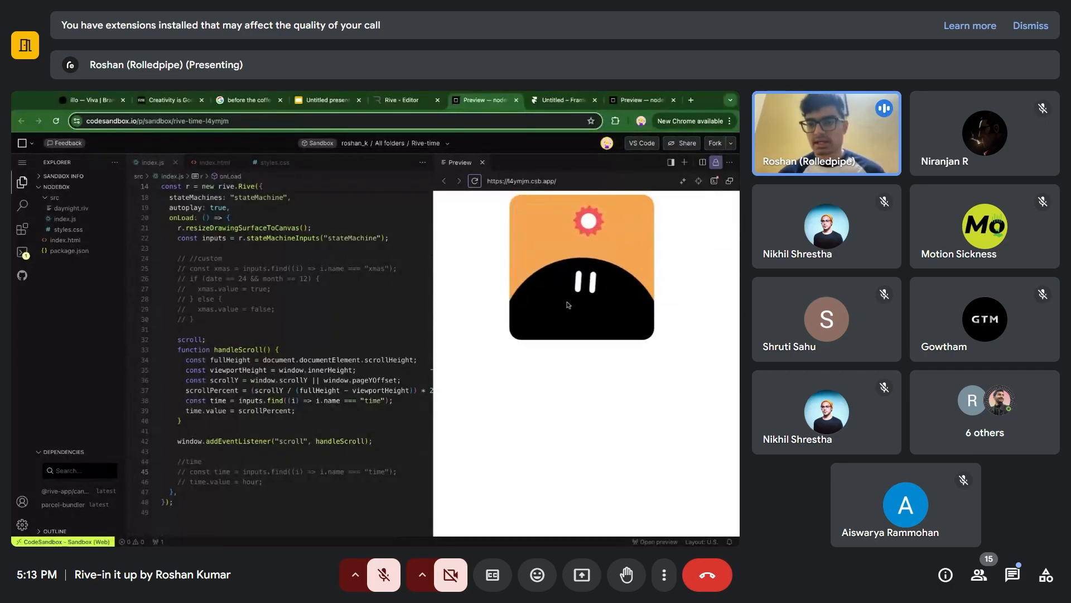
scroll(567, 301, up, 2)
scroll(567, 288, down, 5)
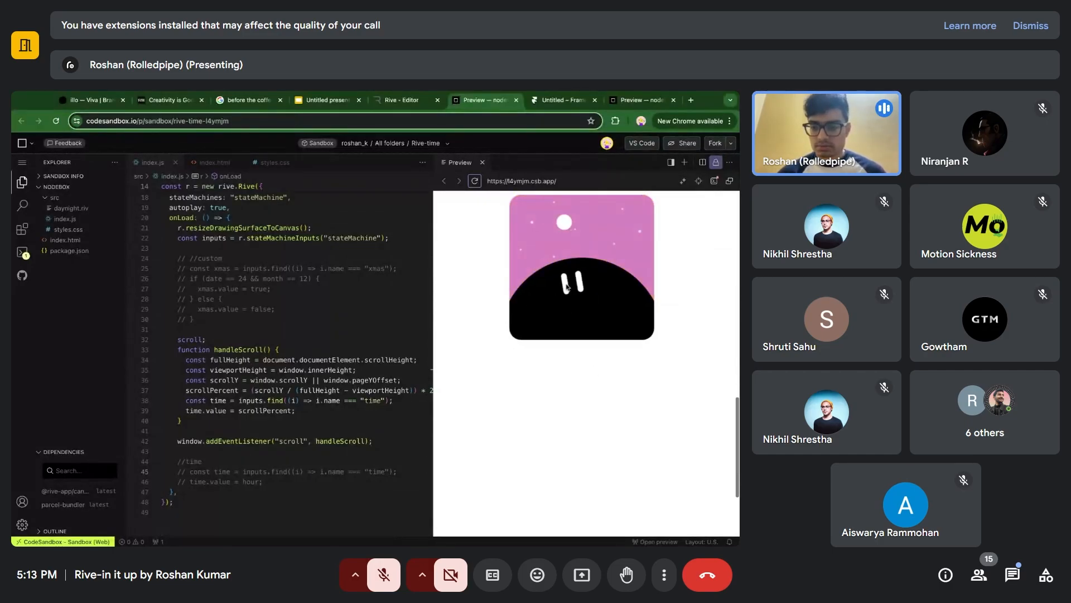
scroll(571, 385, up, 5)
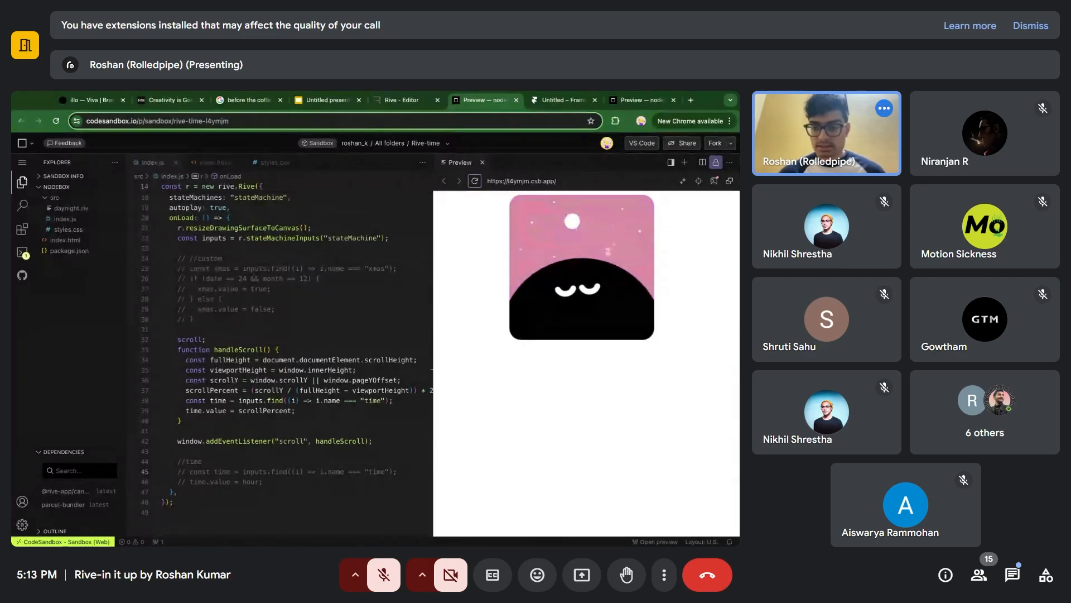
Review the scrollPercent calculation in handleScroll, then comment out the whole scroll section of index.js again.
click(380, 440)
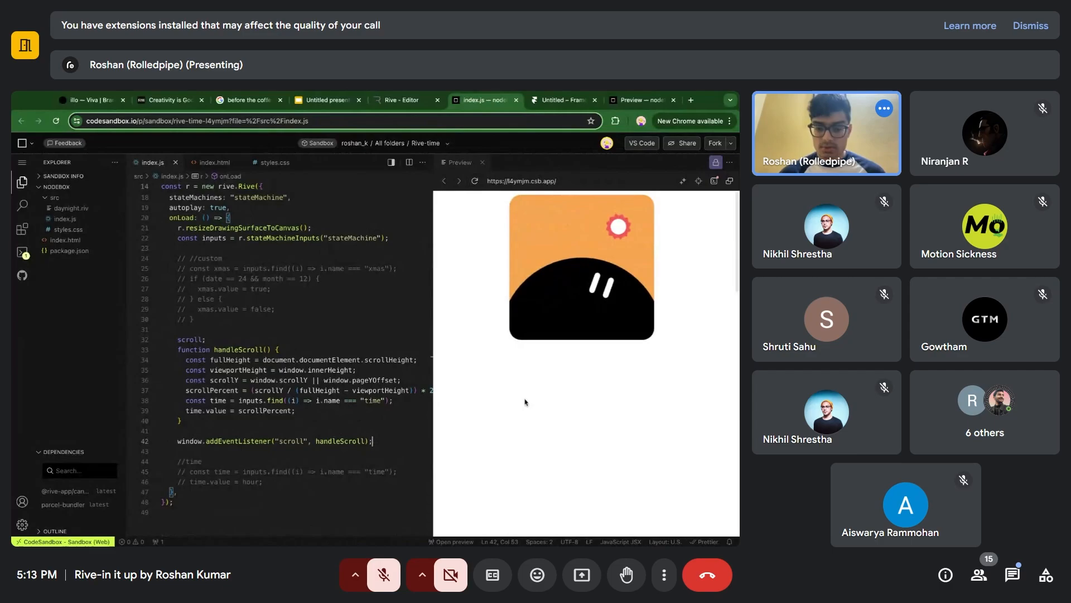
scroll(347, 410, right, 2)
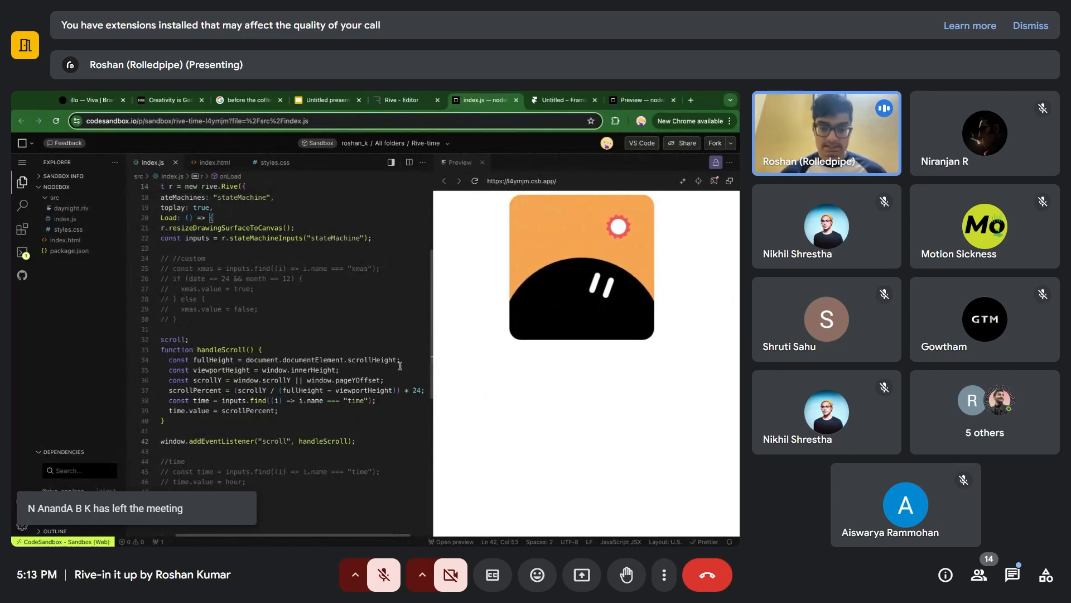
scroll(389, 430, left, 2)
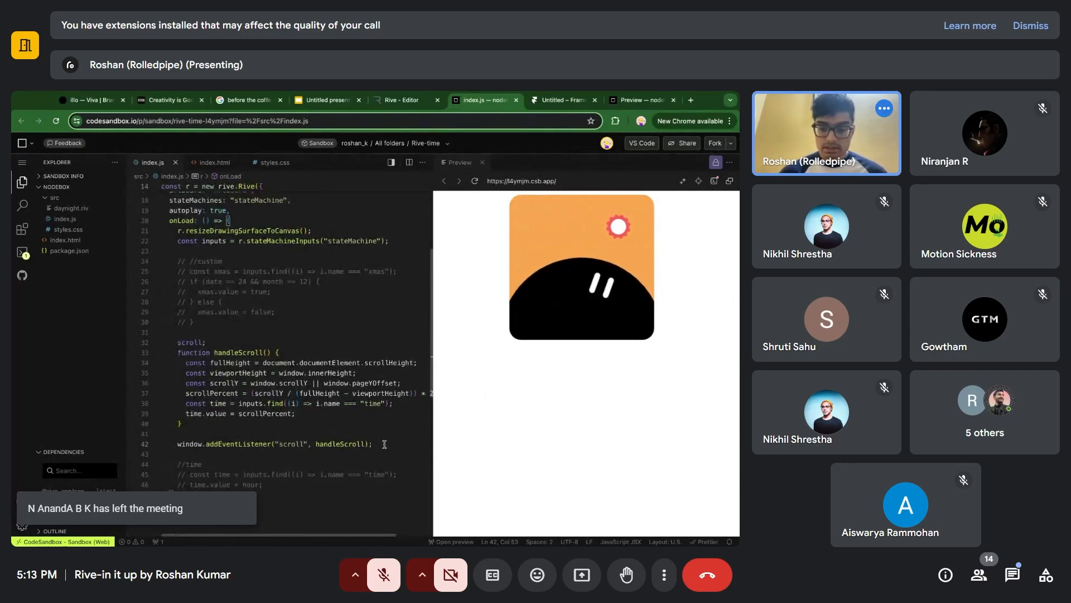
key(shift+Up)
key(shift+Up)
key(shift+Up)
key(shift+Up)
key(shift+Up)
key(shift+Up)
key(shift+Up)
key(shift+Up)
key(shift+Up)
key(shift+Up)
key(shift+Up)
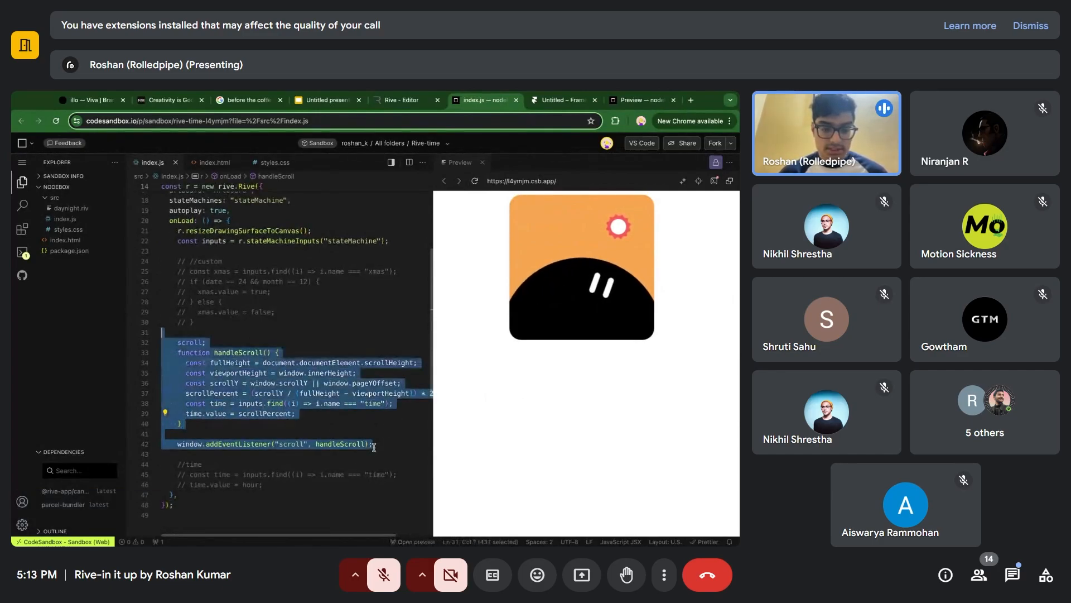
key(ctrl+slash)
click(285, 331)
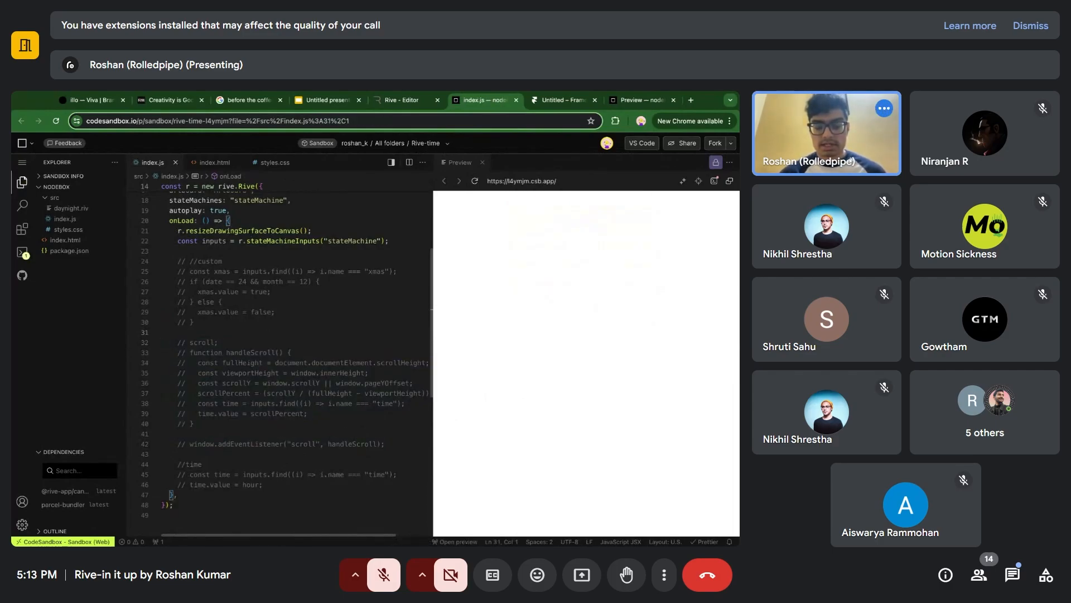
click(449, 199)
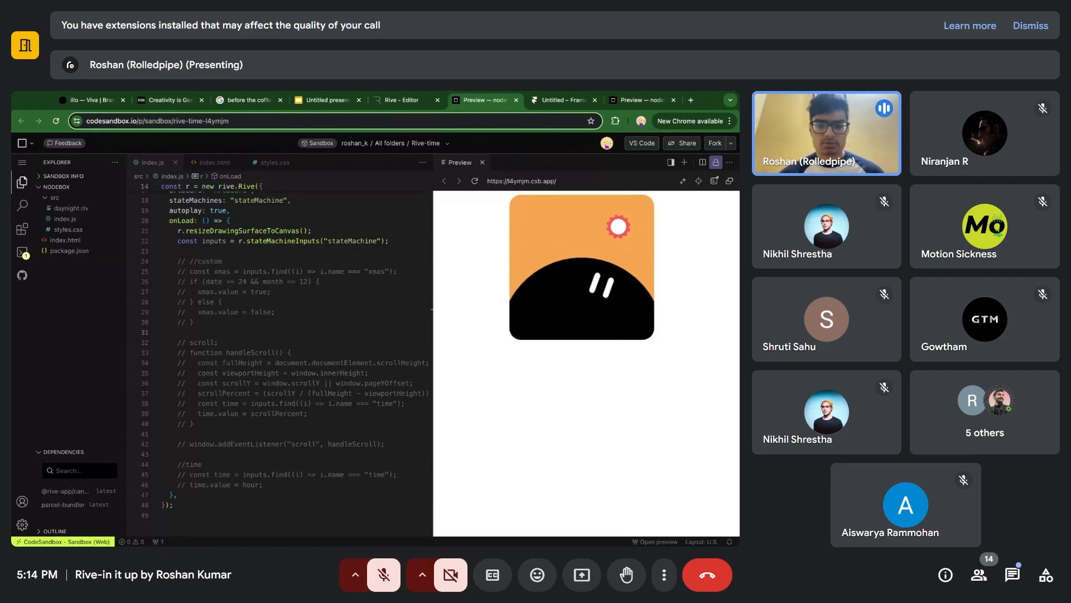
Switch to the dayNight file in the Rive editor, clear the selection, and select the character's moustache.
click(402, 100)
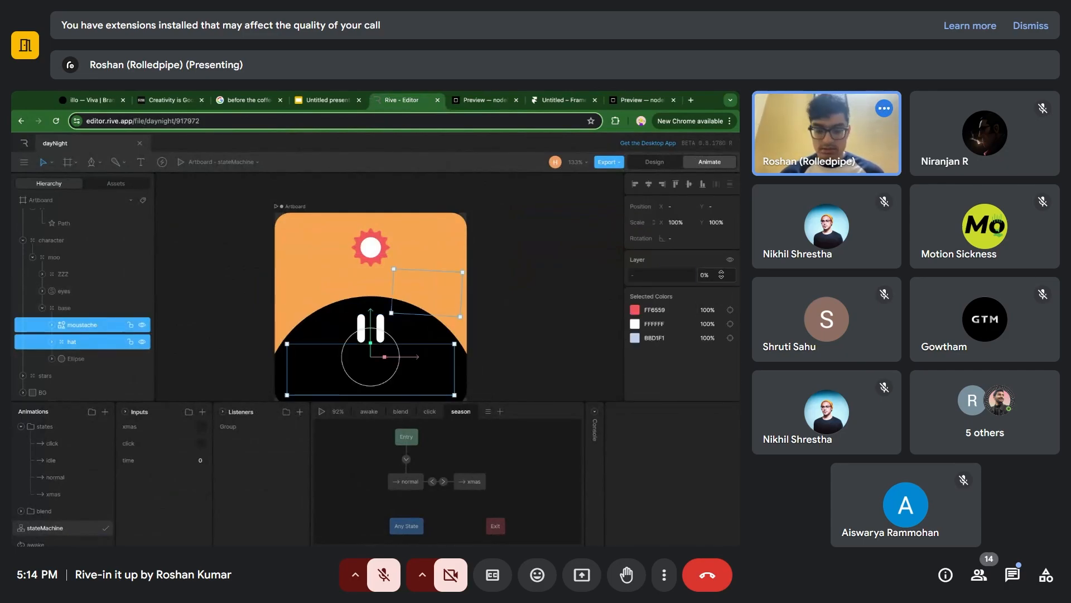
click(509, 251)
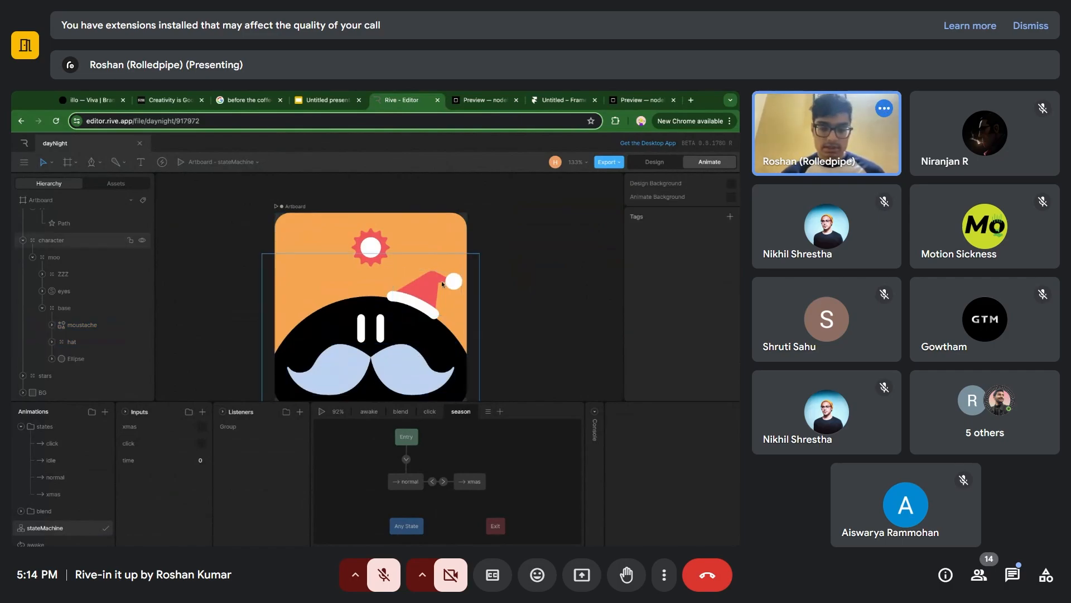
click(90, 330)
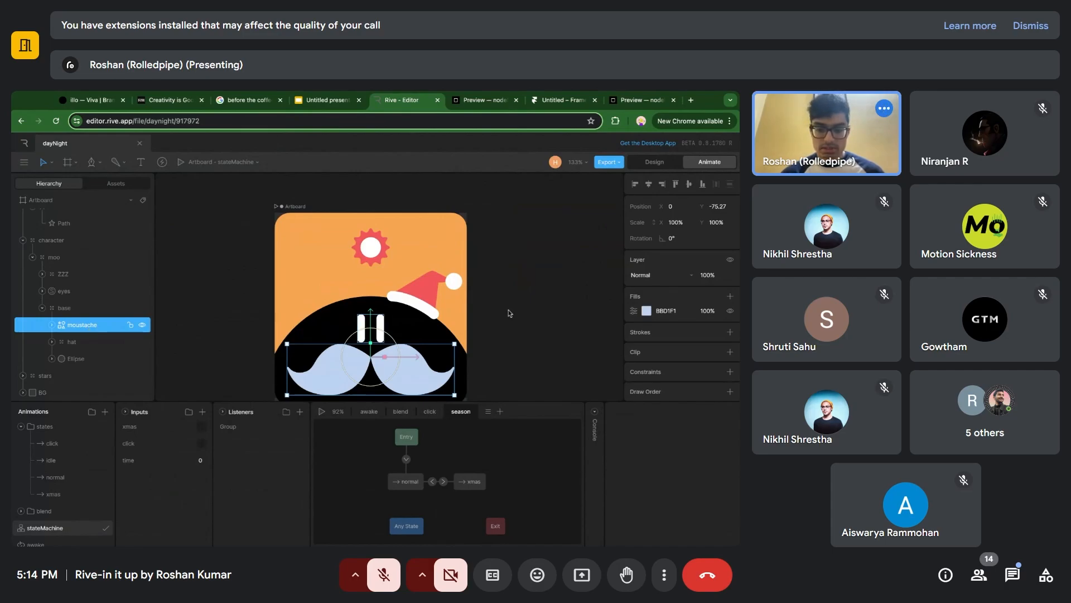
Examine the normal and xmas timelines, then return to stateMachine and select its xmas input.
double_click(406, 478)
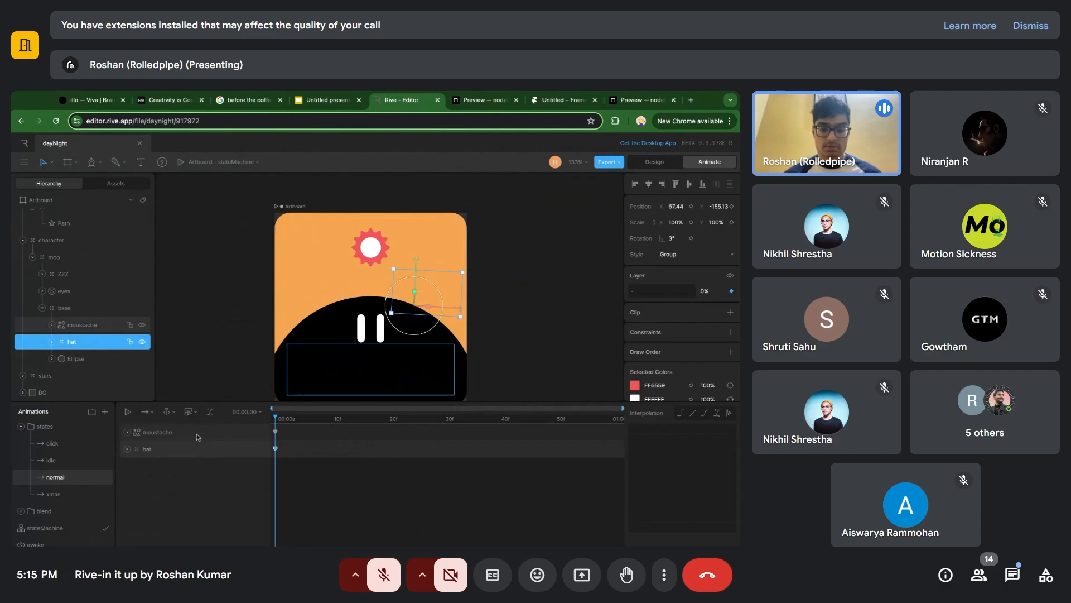
click(74, 495)
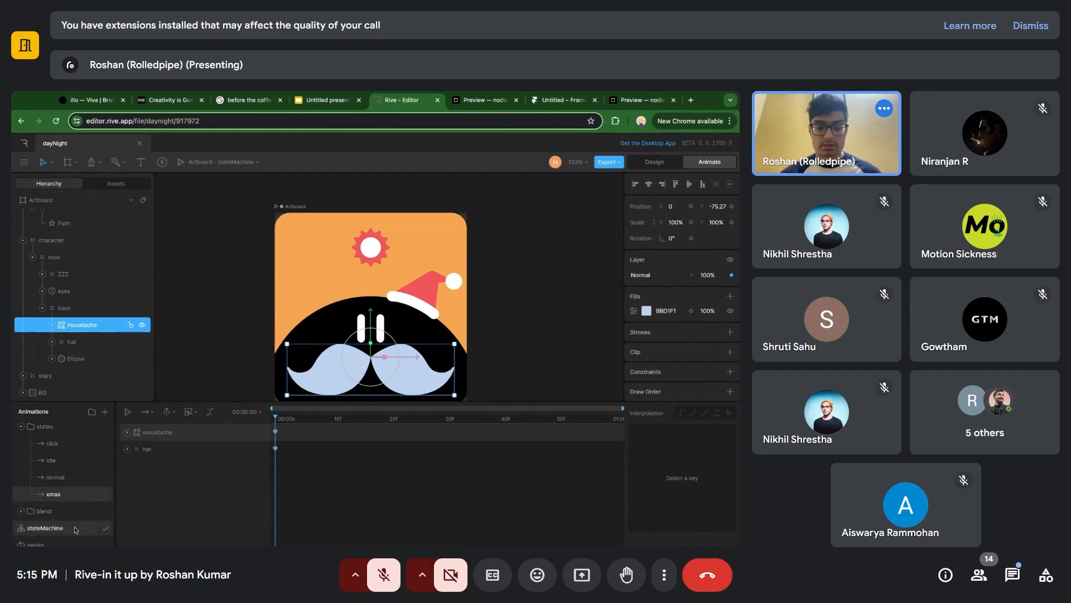
click(21, 428)
click(74, 463)
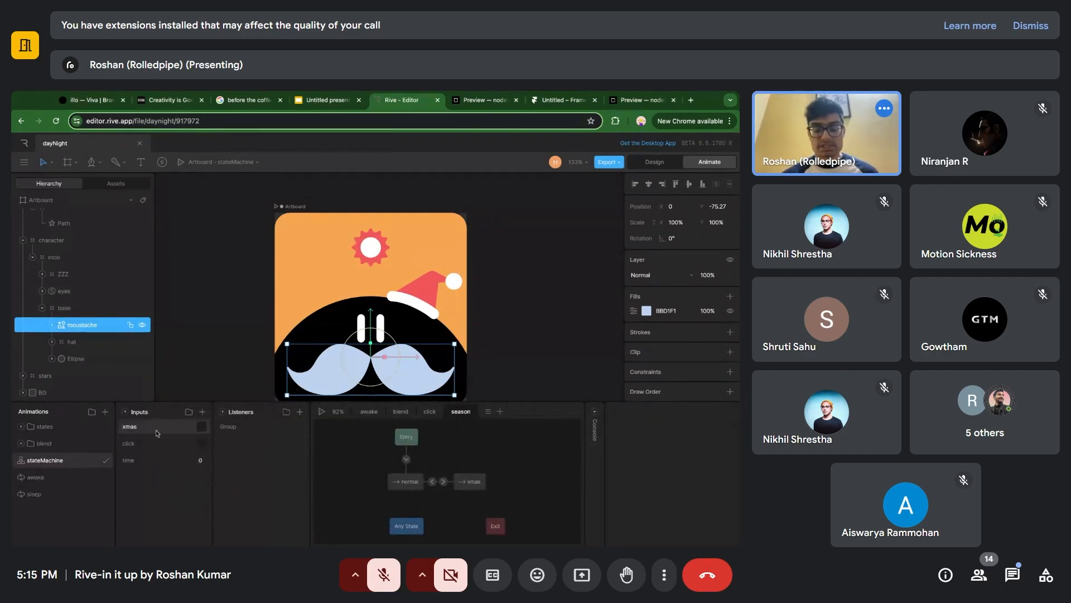
click(157, 431)
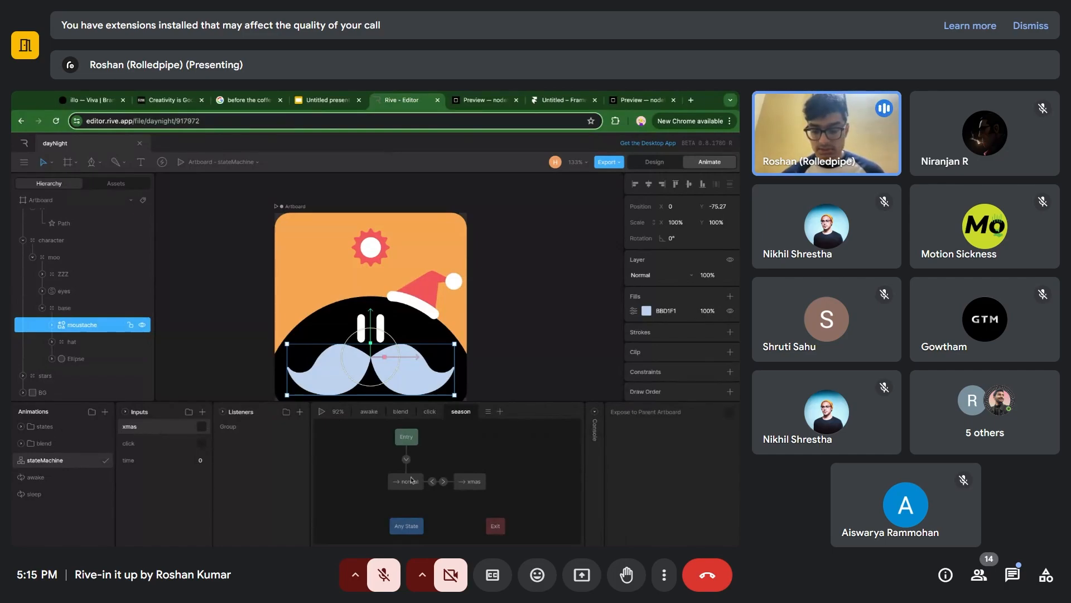
Examine both transitions between normal and xmas in the season layer, along with the timelines those states play.
click(444, 482)
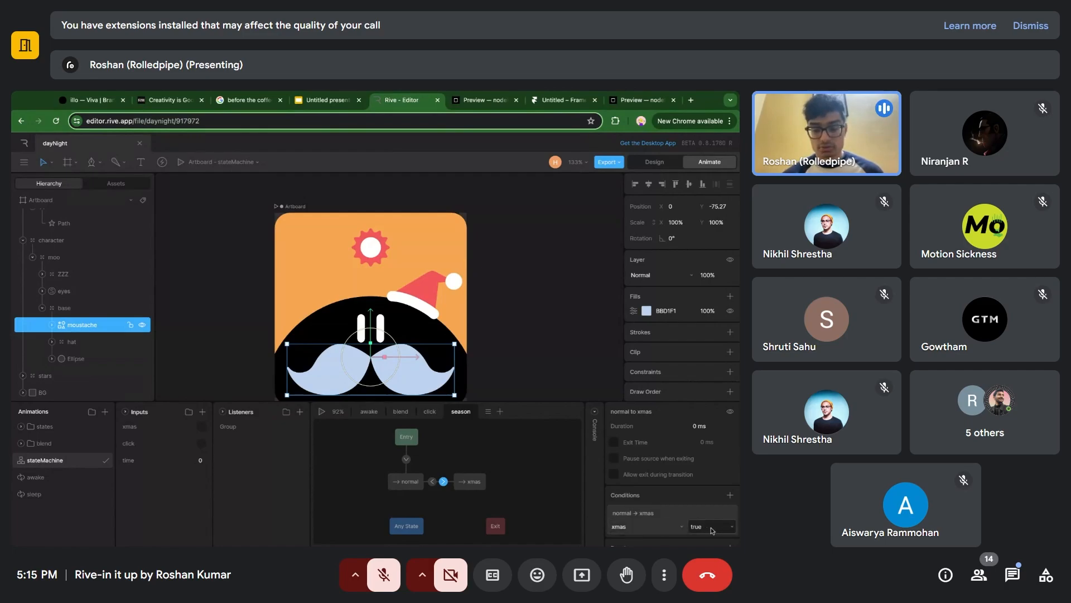
double_click(476, 484)
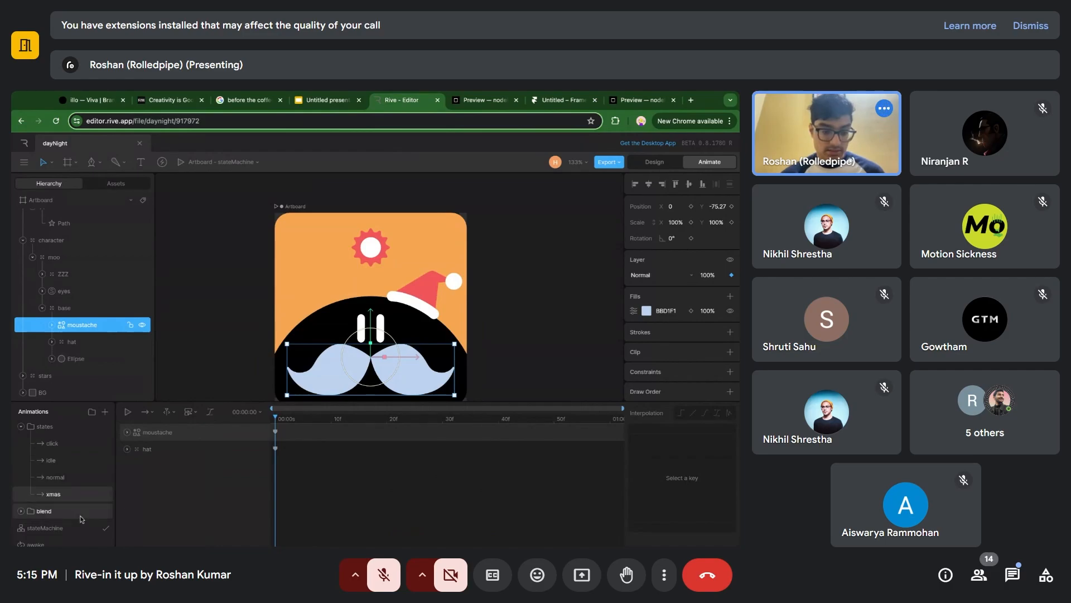
click(81, 527)
click(433, 482)
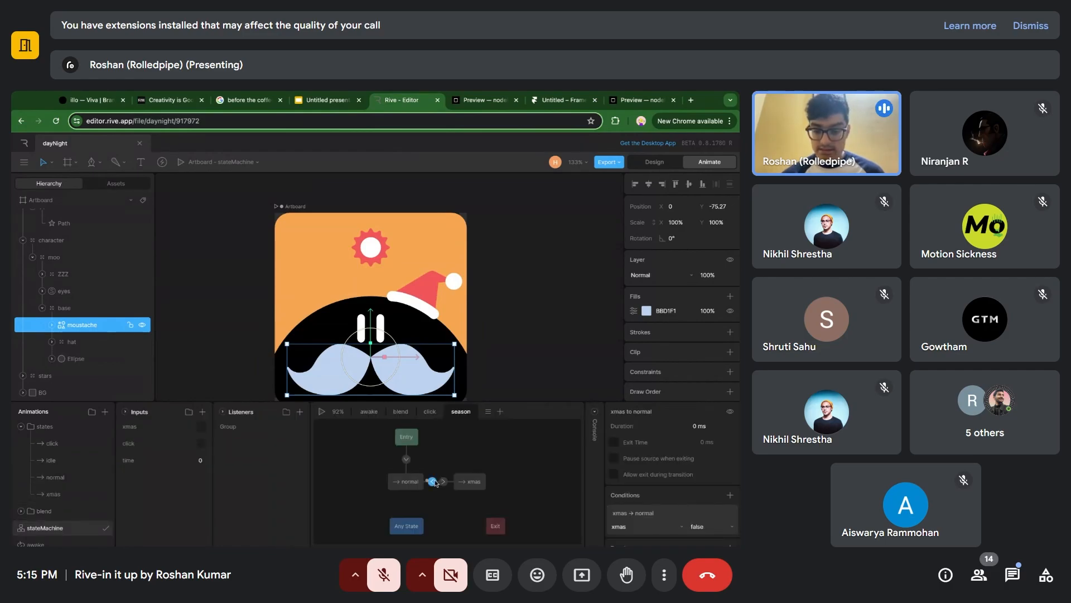
click(407, 483)
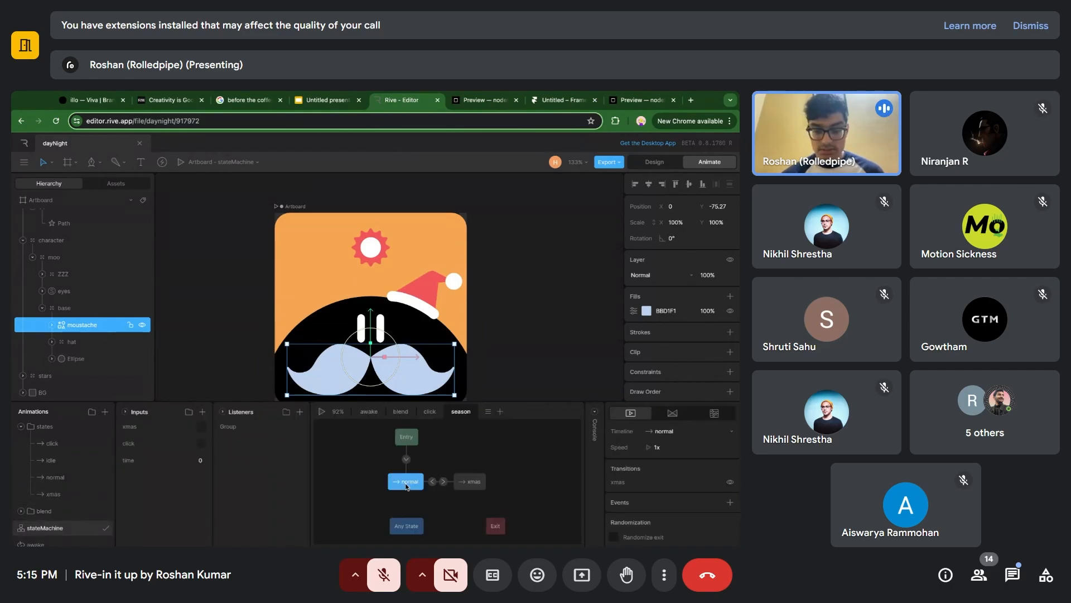
double_click(407, 485)
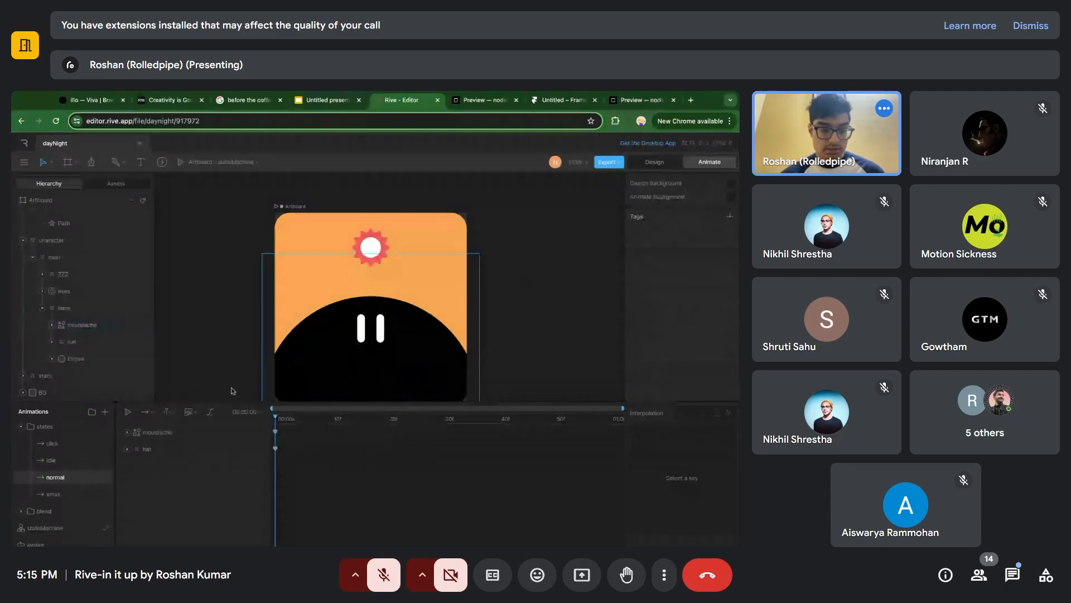
click(61, 528)
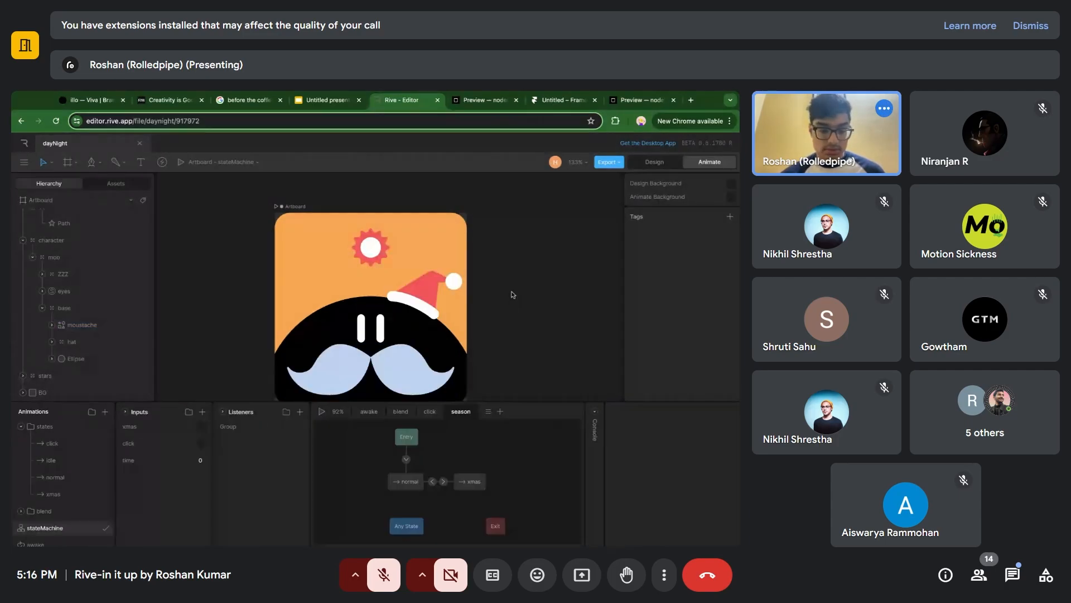
Test stateMachine in playback by switching xmas on and off and scrubbing time to about 16 and back to 0.
click(202, 430)
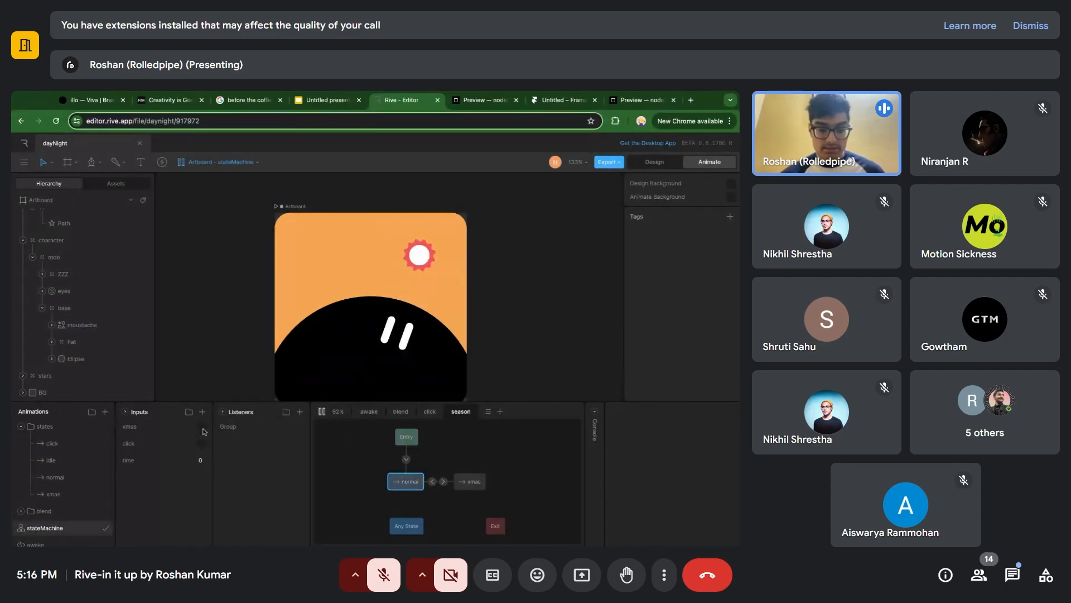
click(203, 428)
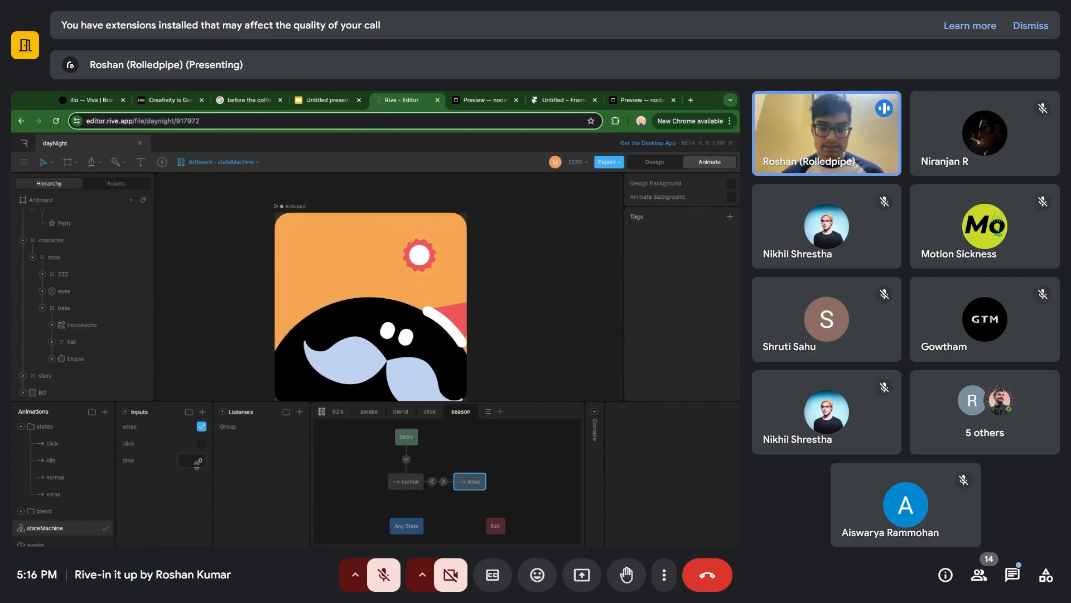
mouse_move(198, 465)
mouse_down()
mouse_move(219, 428)
mouse_move(198, 476)
mouse_move(197, 462)
mouse_up()
click(411, 359)
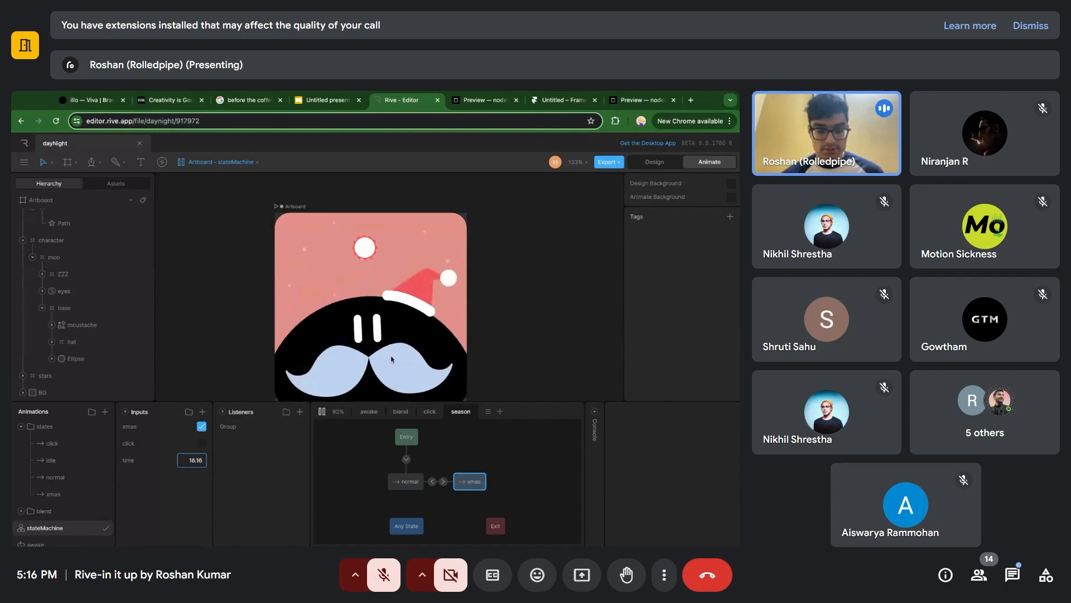
drag(197, 457, 197, 484)
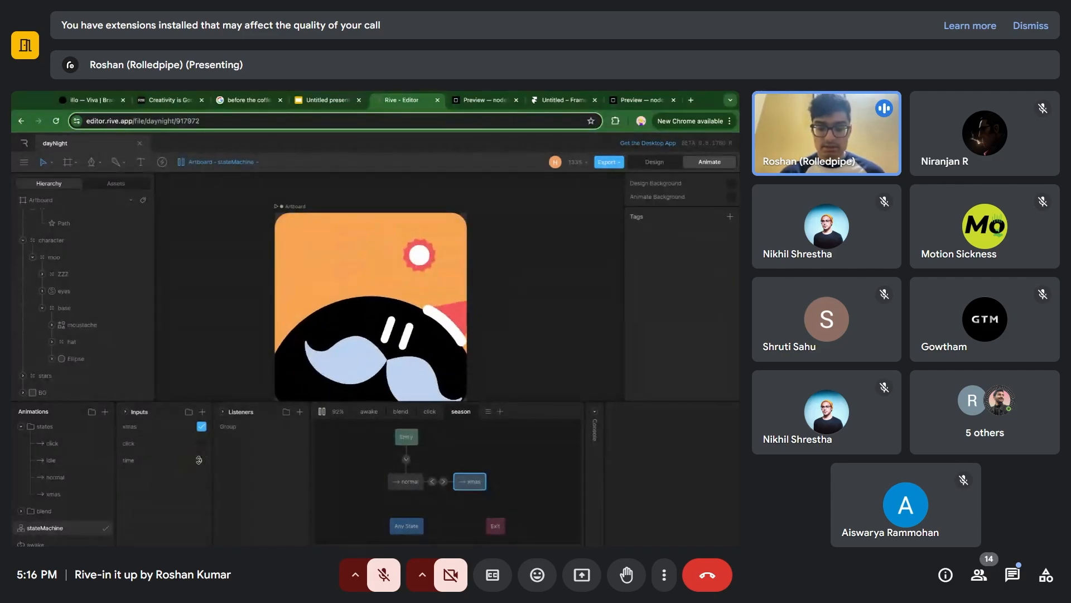
click(202, 427)
key(space)
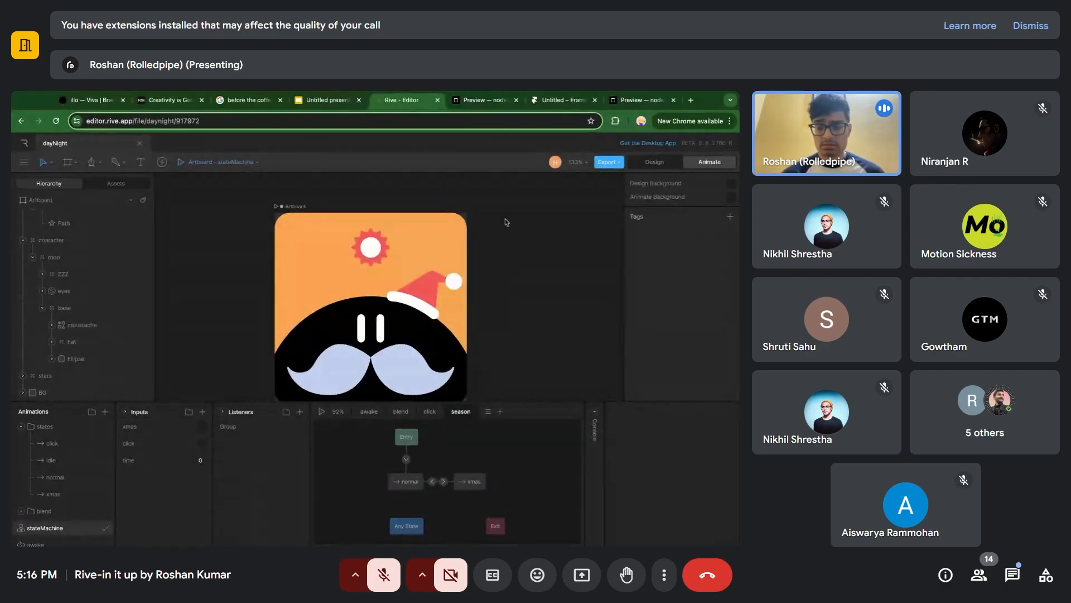
Switch to index.js in CodeSandbox and uncomment the custom section that sets the xmas input by date and month.
click(494, 100)
click(228, 332)
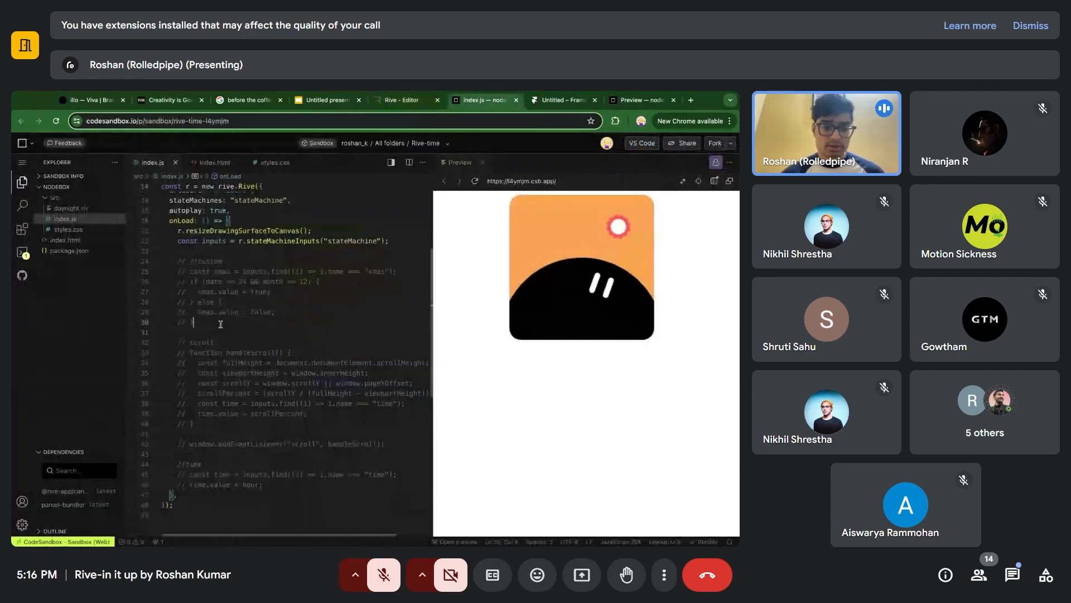
key(shift+Up)
key(shift+Up)
key(shift+Up)
key(shift+Up)
key(shift+Up)
key(shift+Up)
key(shift+Up)
key(ctrl+slash)
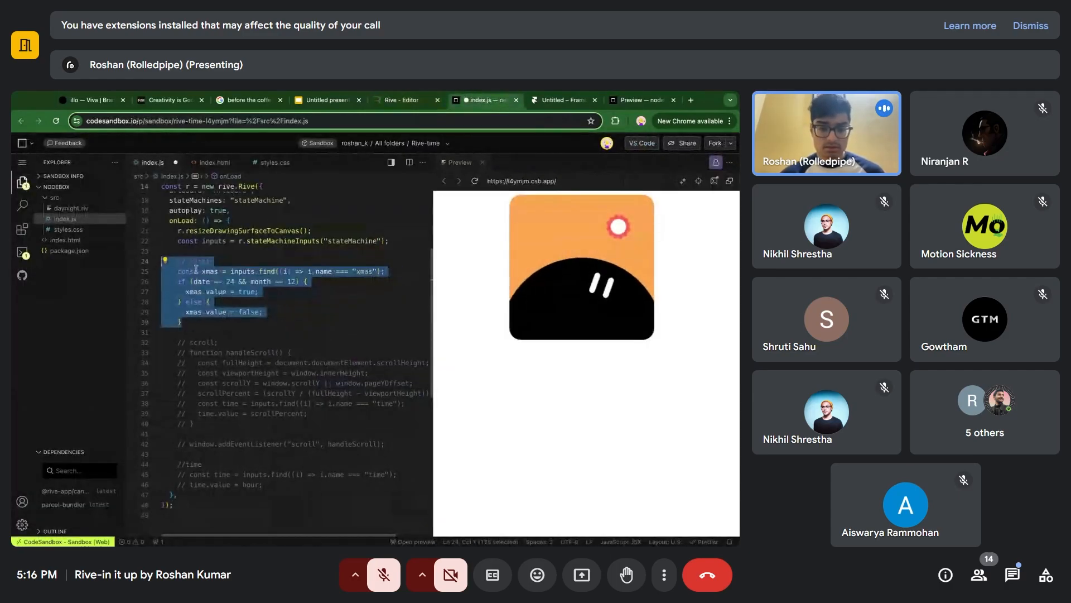
click(285, 322)
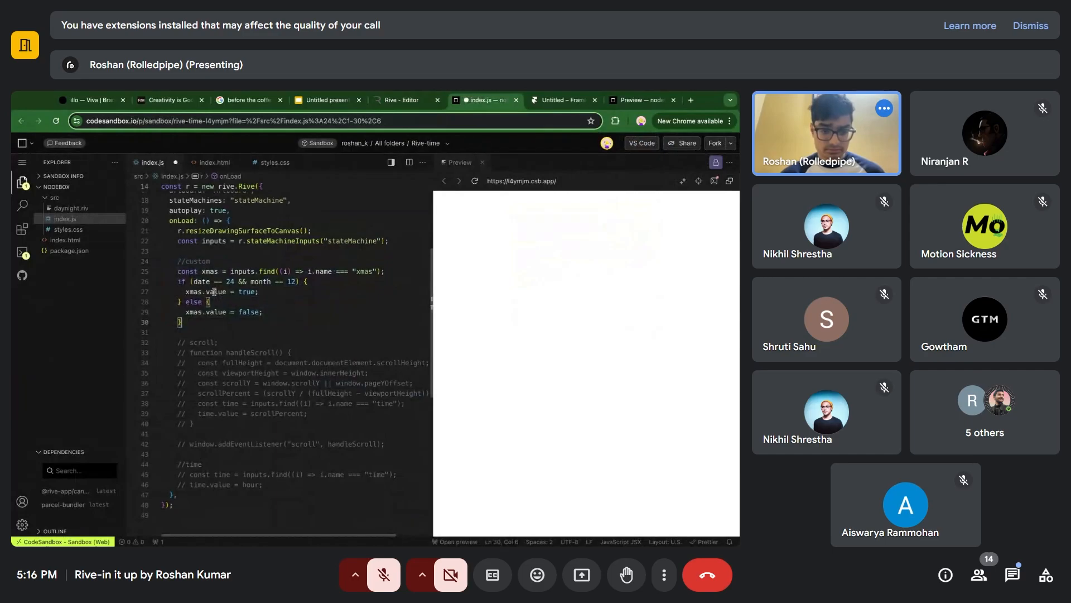
Uncomment the time section that assigns hour to time.value, save index.js and reload the preview.
click(277, 484)
key(shift+Up)
key(shift+Up)
key(shift+super+Left)
key(shift+super+Left)
key(ctrl+slash)
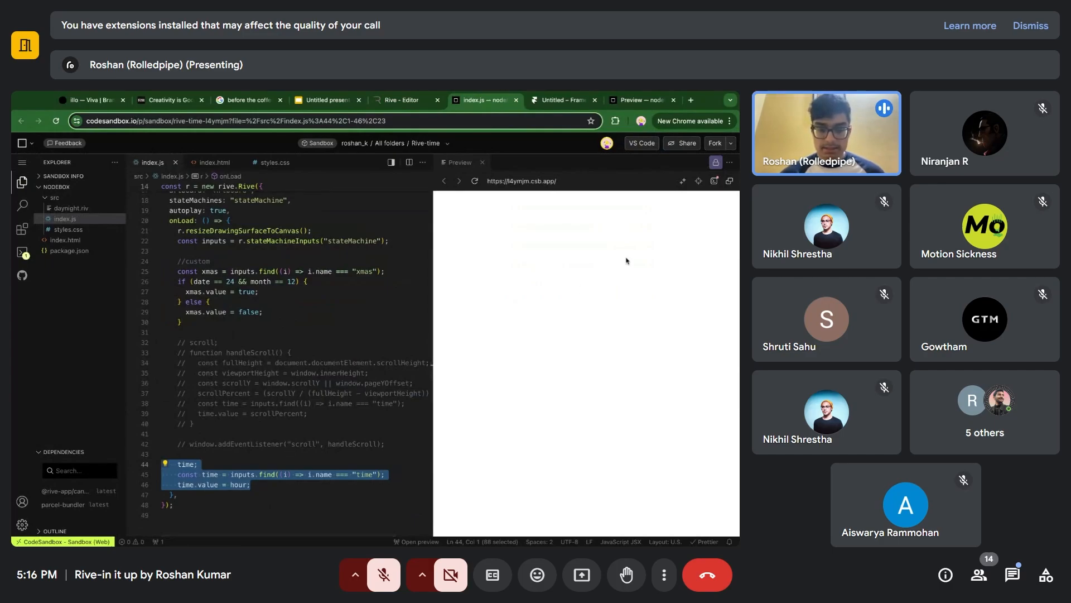
click(318, 297)
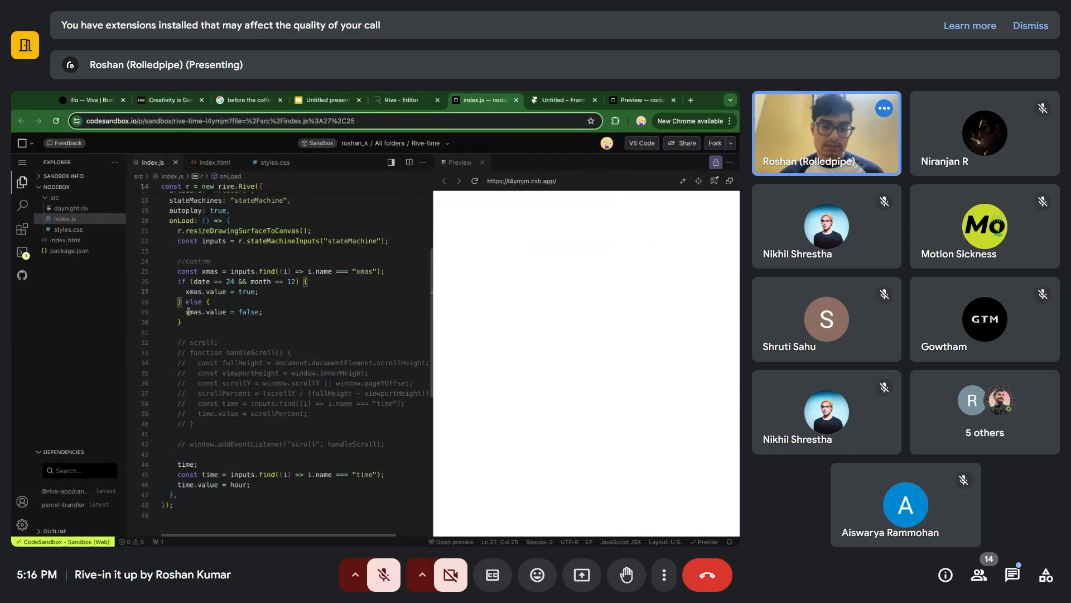
click(475, 182)
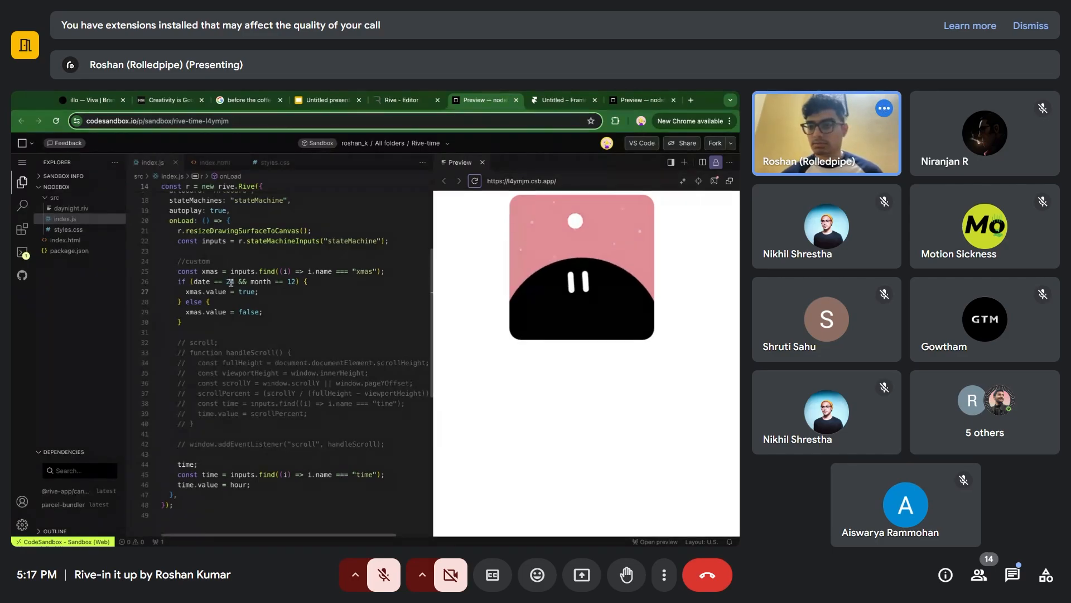
Change the xmas condition to date == 31 and month == 8, save index.js and reload the preview.
double_click(231, 281)
text(3)
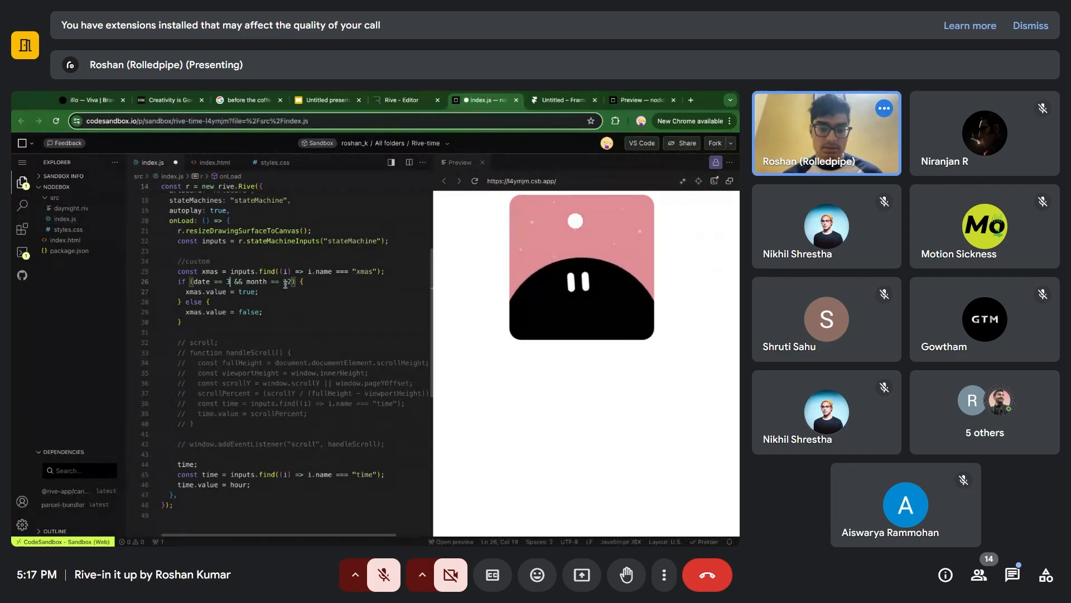
text(1)
double_click(286, 281)
key(BackSpace)
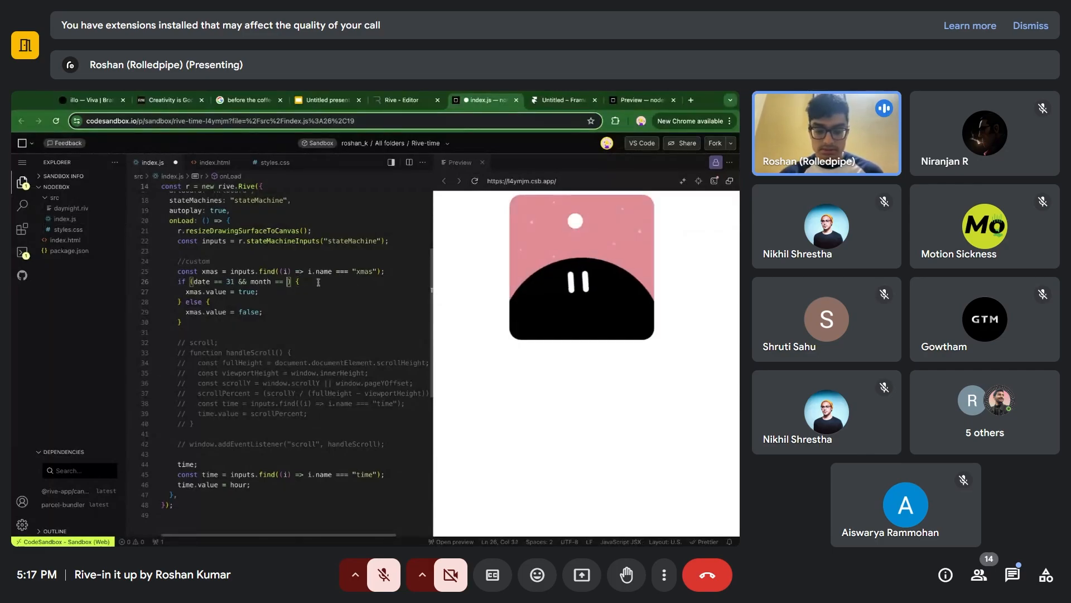
text(8)
key(ctrl+s)
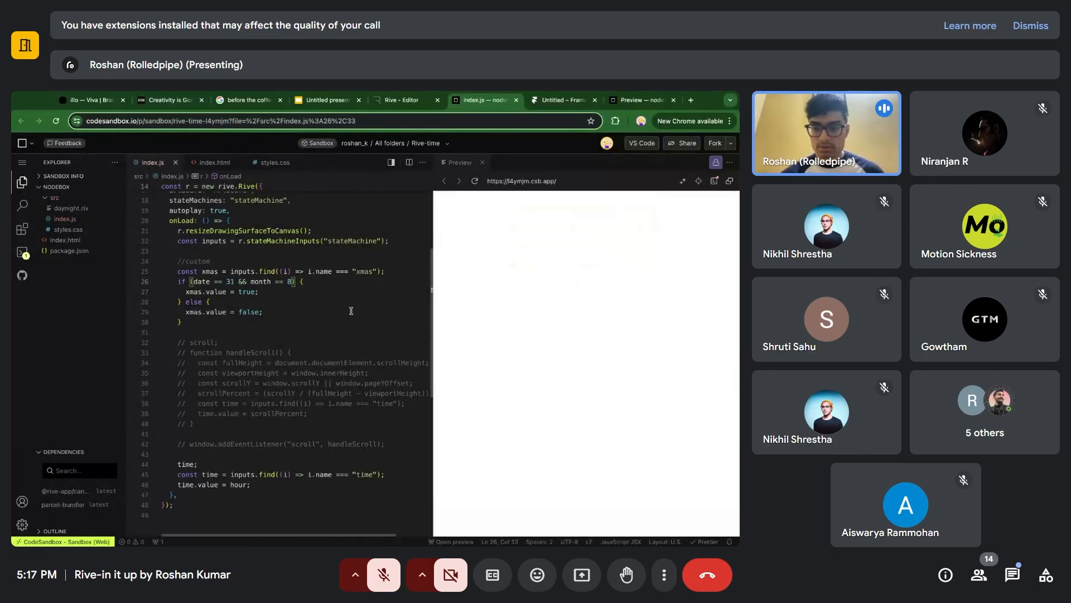
click(476, 183)
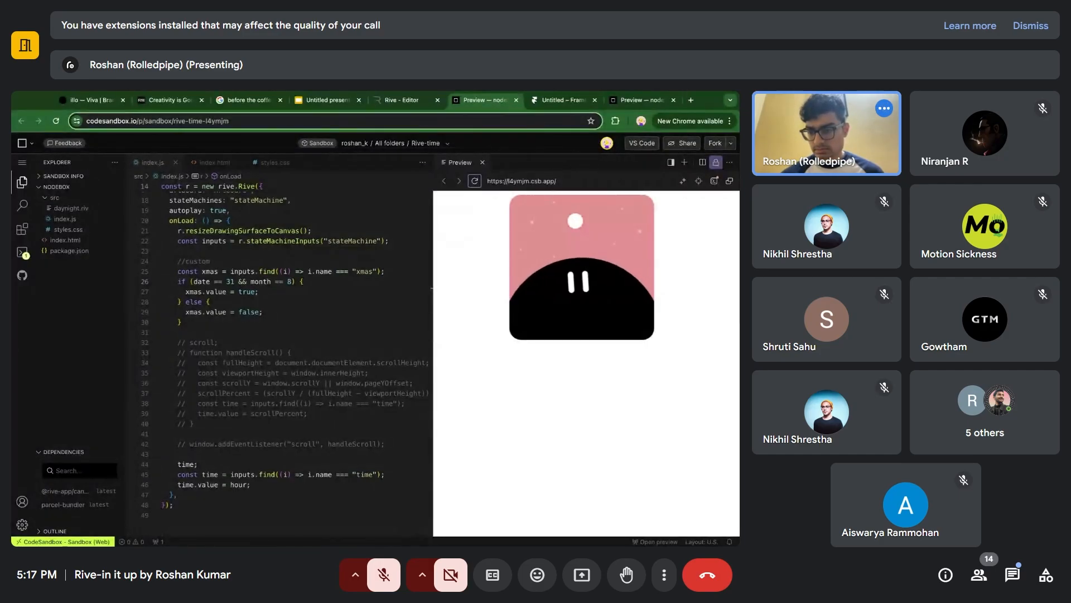
Undo the date and month edits, restoring the xmas condition to date == 24 and month == 12.
click(318, 285)
key(Left)
key(Left)
key(Left)
key(BackSpace)
text(12)
key(super+z)
key(super+z)
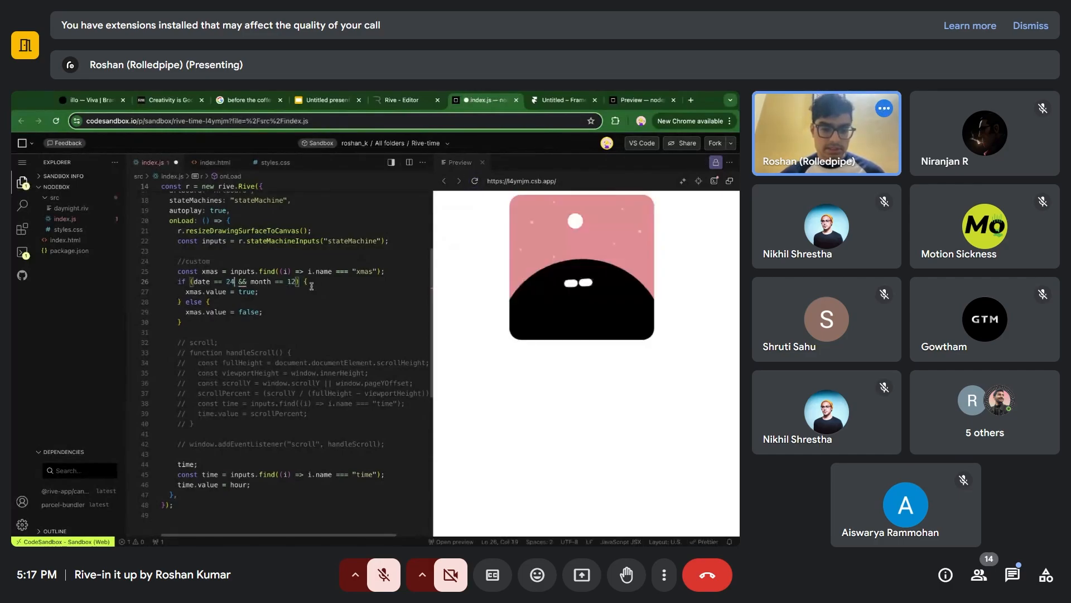
Set xmas.value to false in the if branch of the custom section.
click(255, 294)
key(BackSpace)
key(BackSpace)
key(BackSpace)
key(BackSpace)
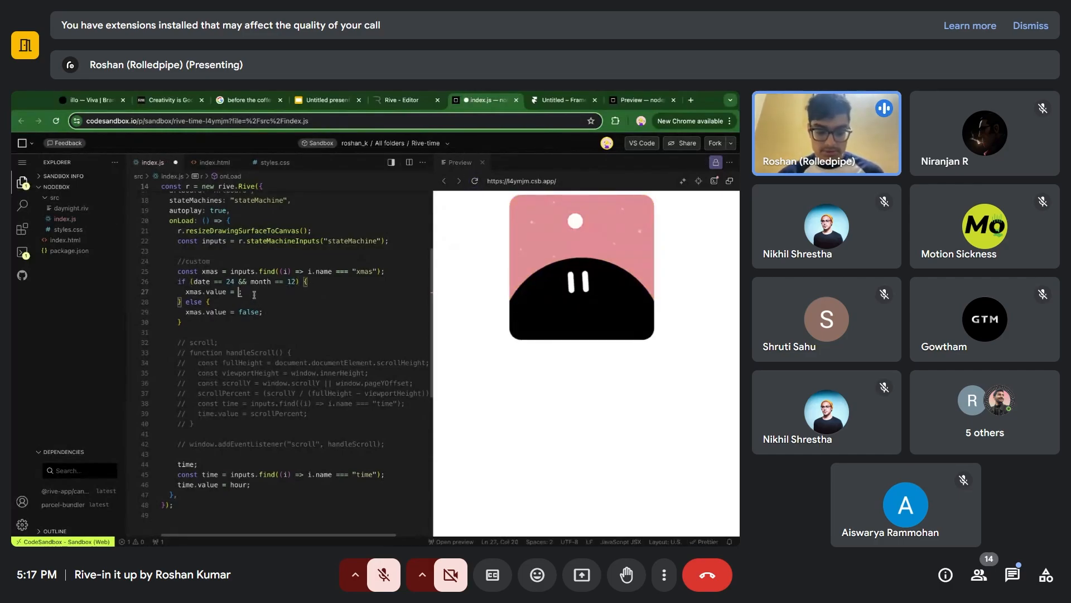
text(fals)
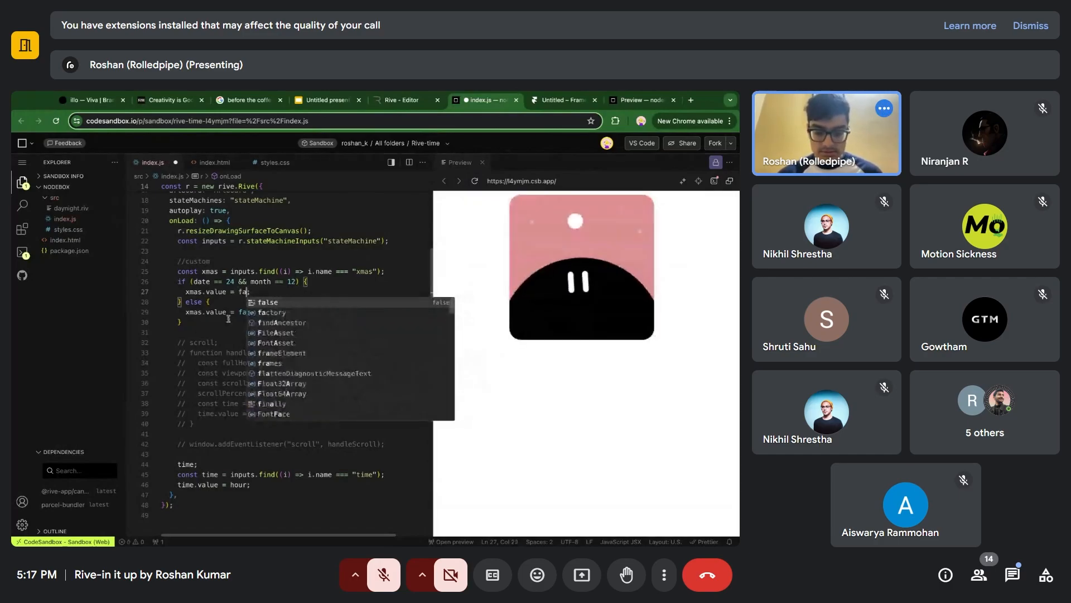
text(e)
Set xmas.value to true in the else branch, save index.js and reload the preview.
click(257, 317)
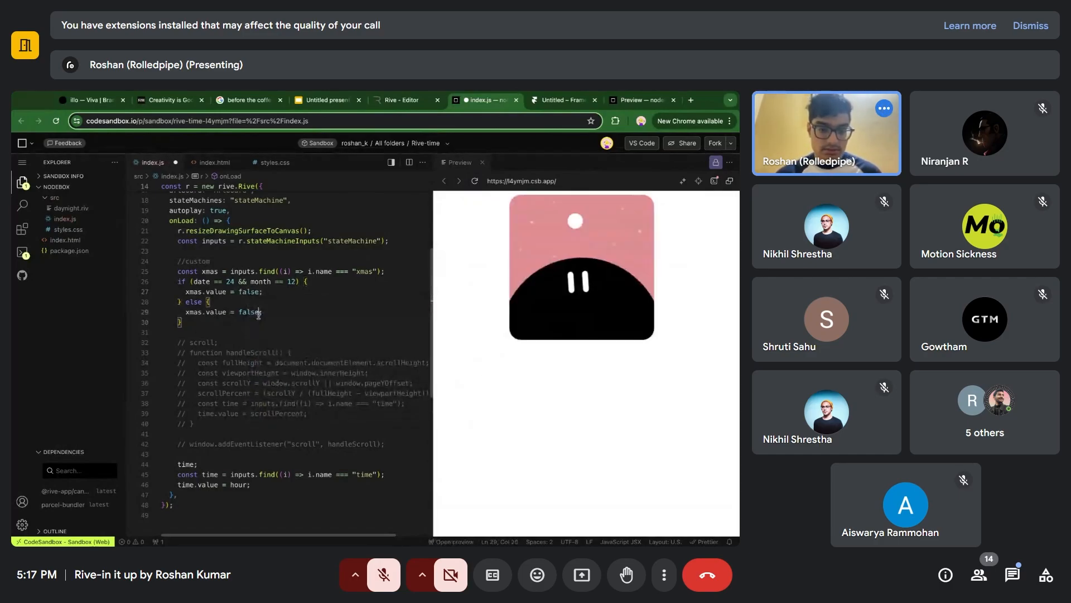
key(BackSpace)
key(BackSpace)
key(BackSpace)
key(BackSpace)
key(BackSpace)
text(true)
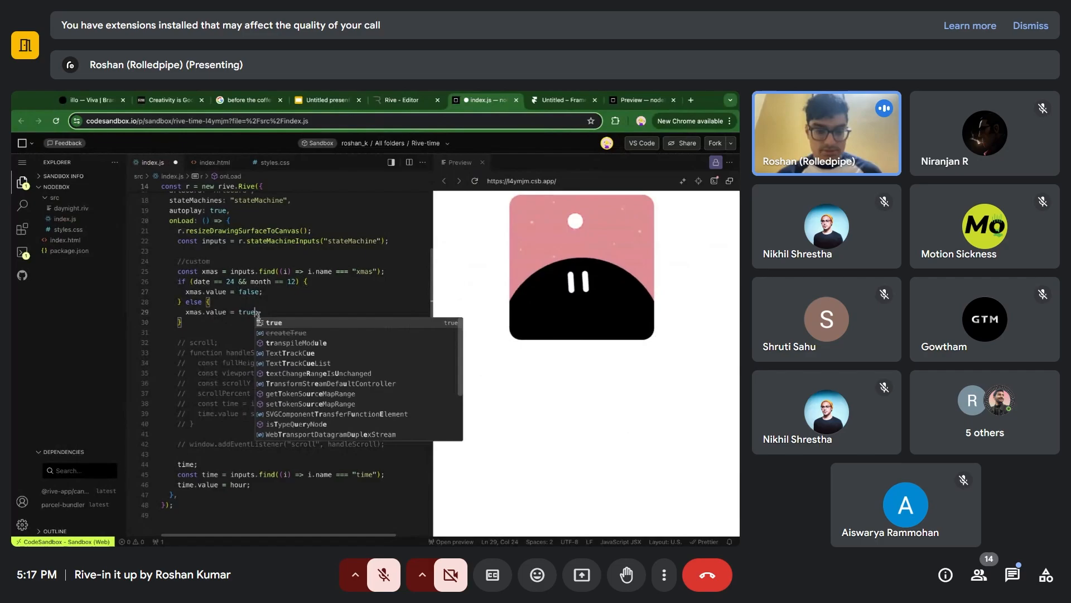
click(286, 307)
key(ctrl+s)
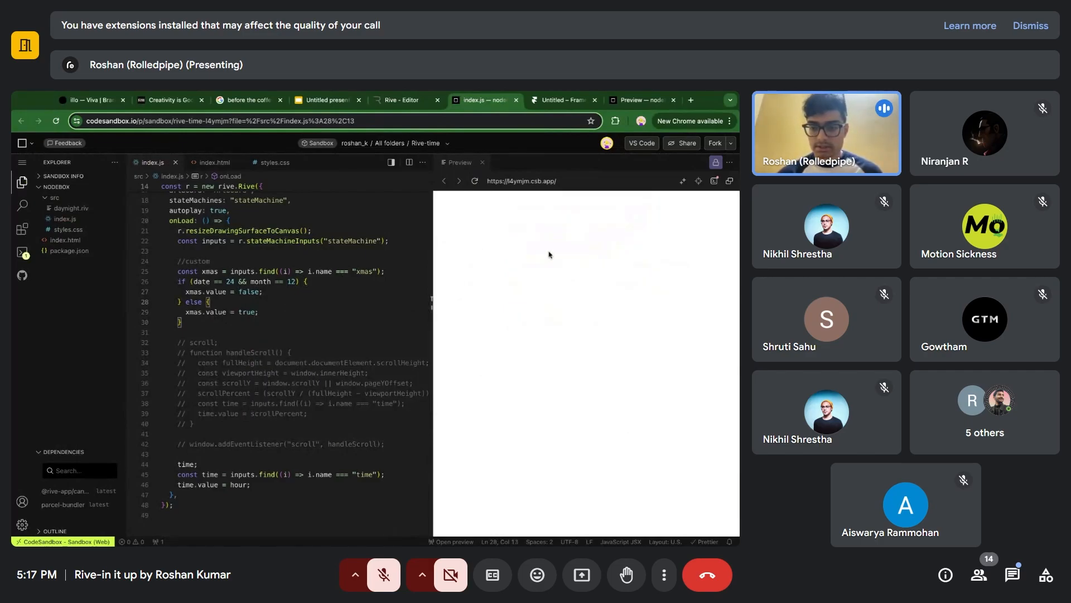
click(475, 182)
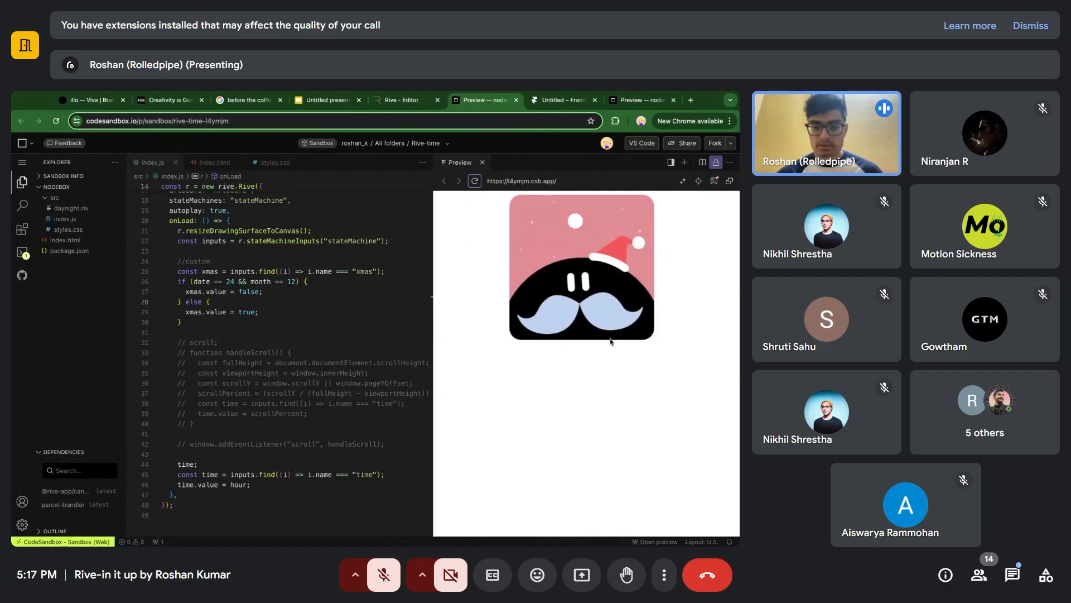
Switch back to the dayNight file in the Rive editor.
click(268, 314)
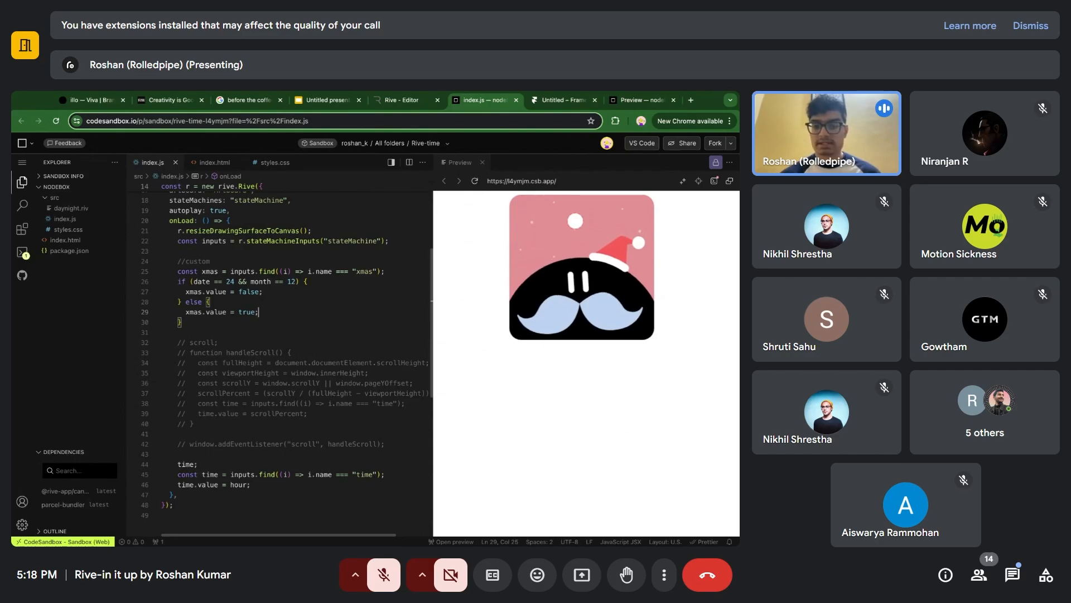
click(404, 100)
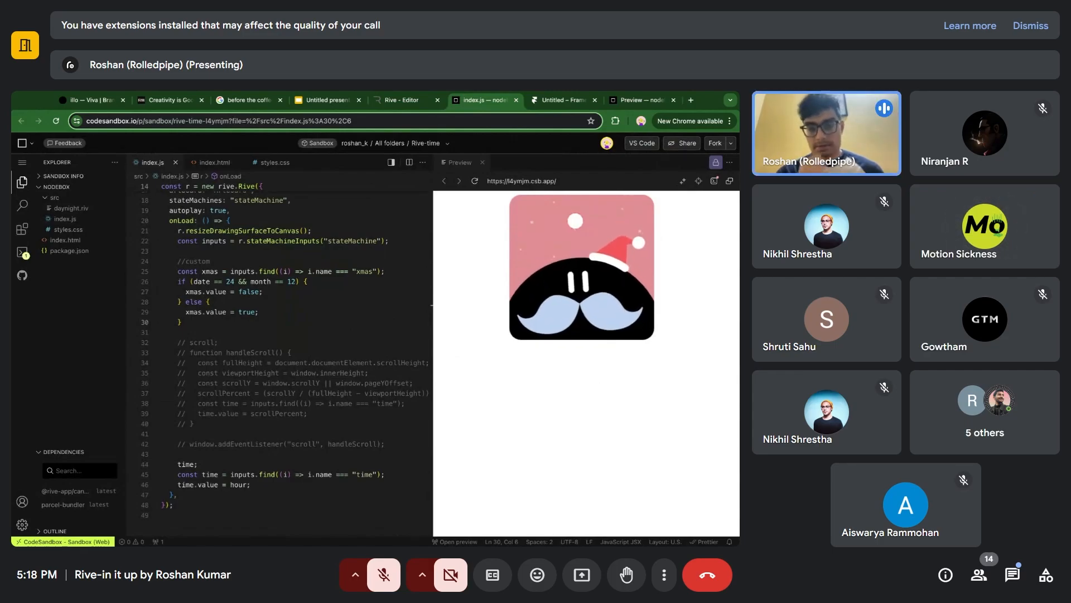
click(393, 102)
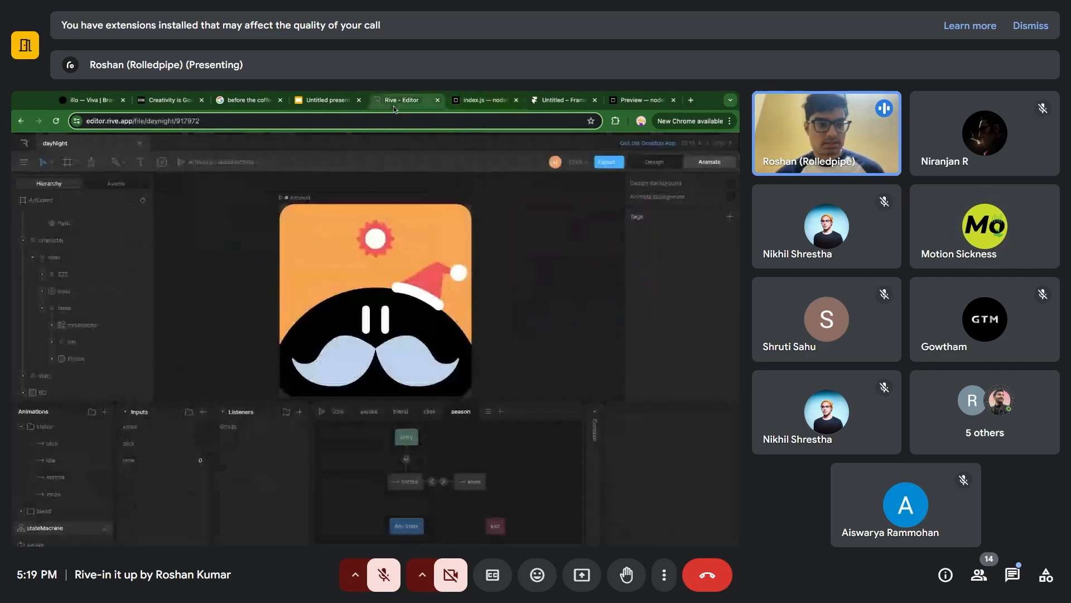
Generate a new share link for the dayNight file using Artboard and stateMachine.
click(299, 199)
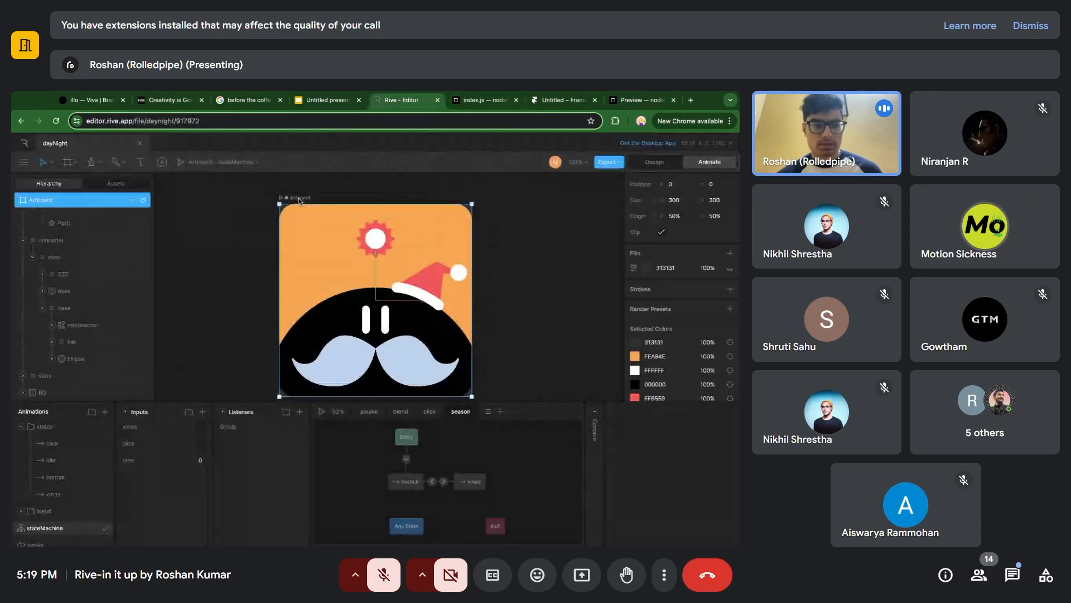
click(23, 162)
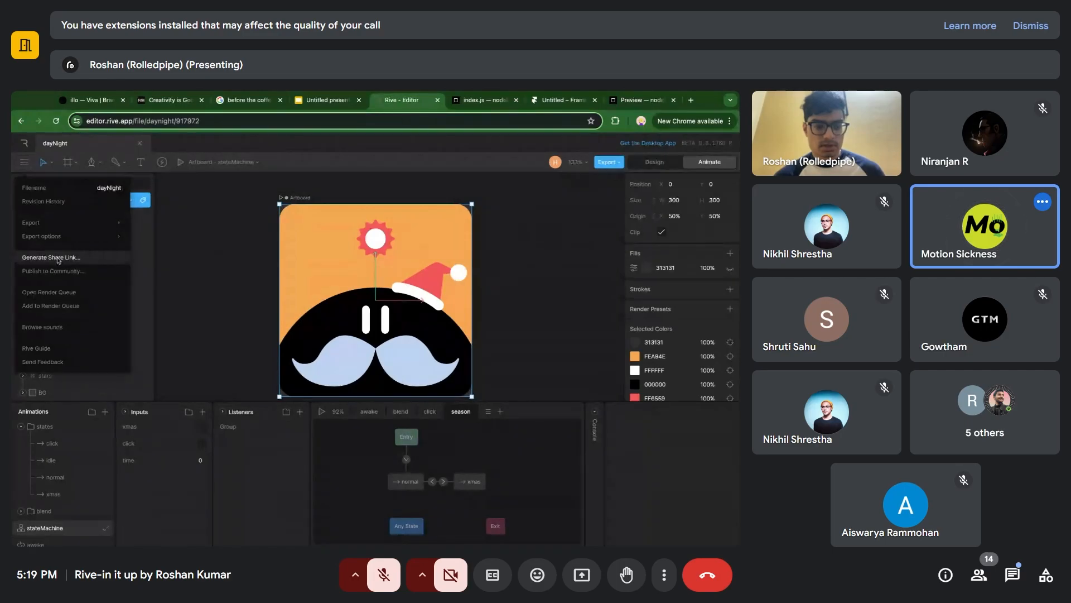
click(208, 260)
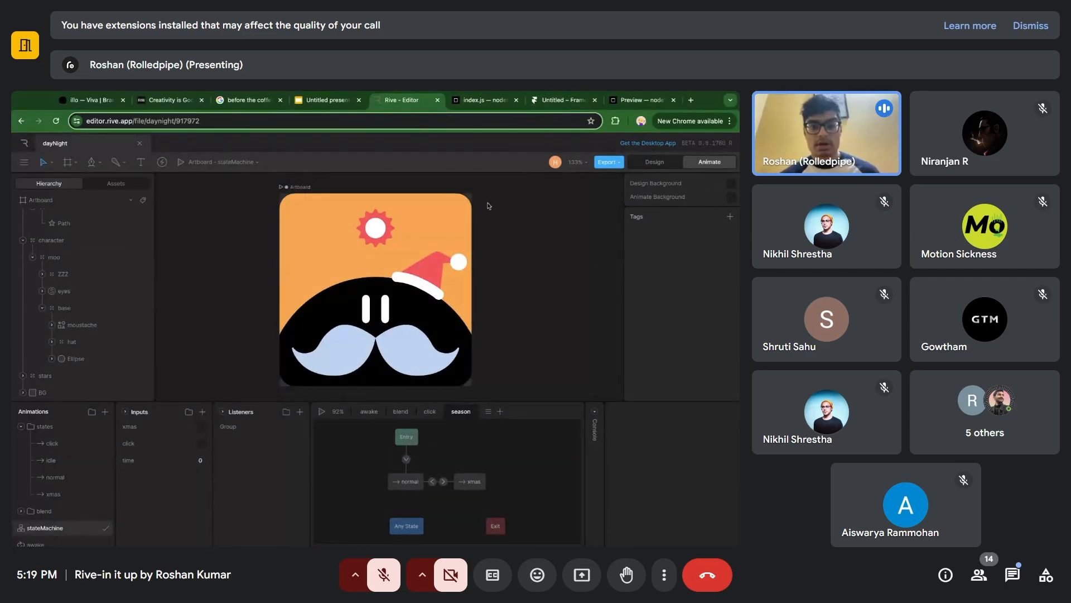
click(24, 162)
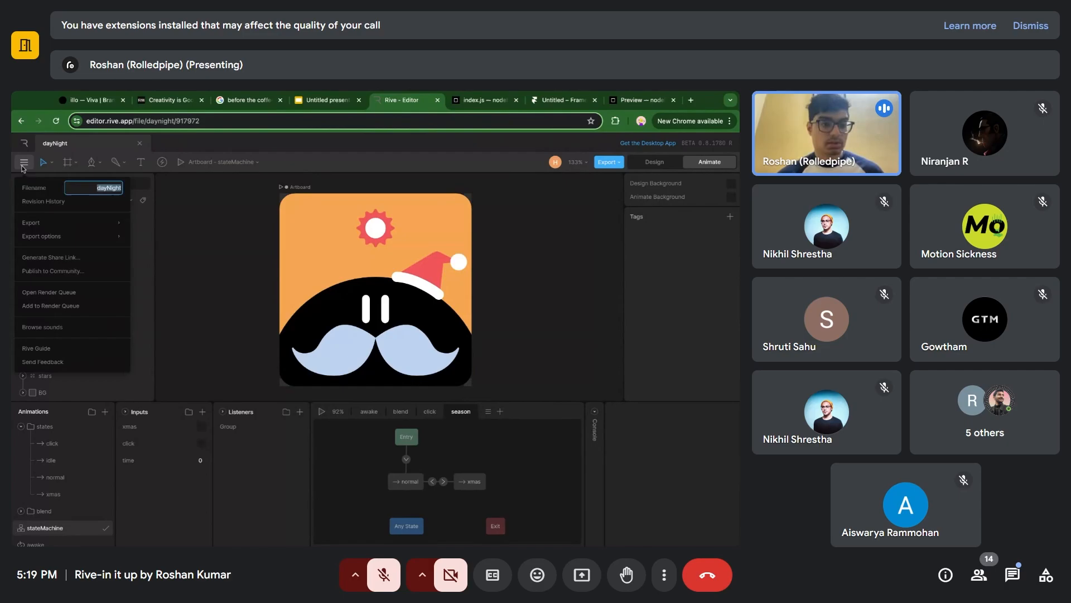
click(88, 260)
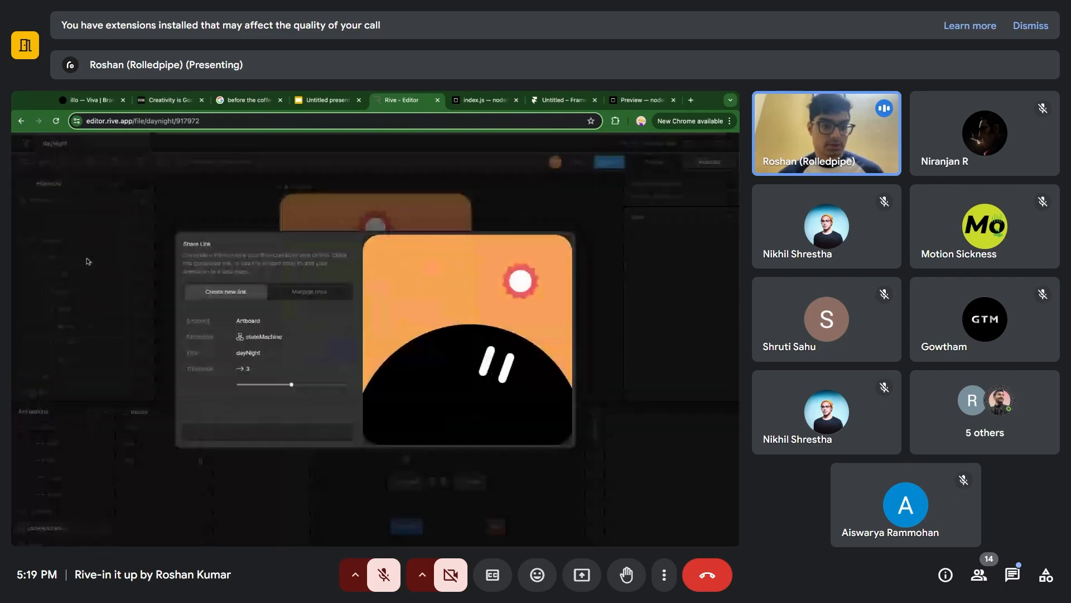
click(285, 431)
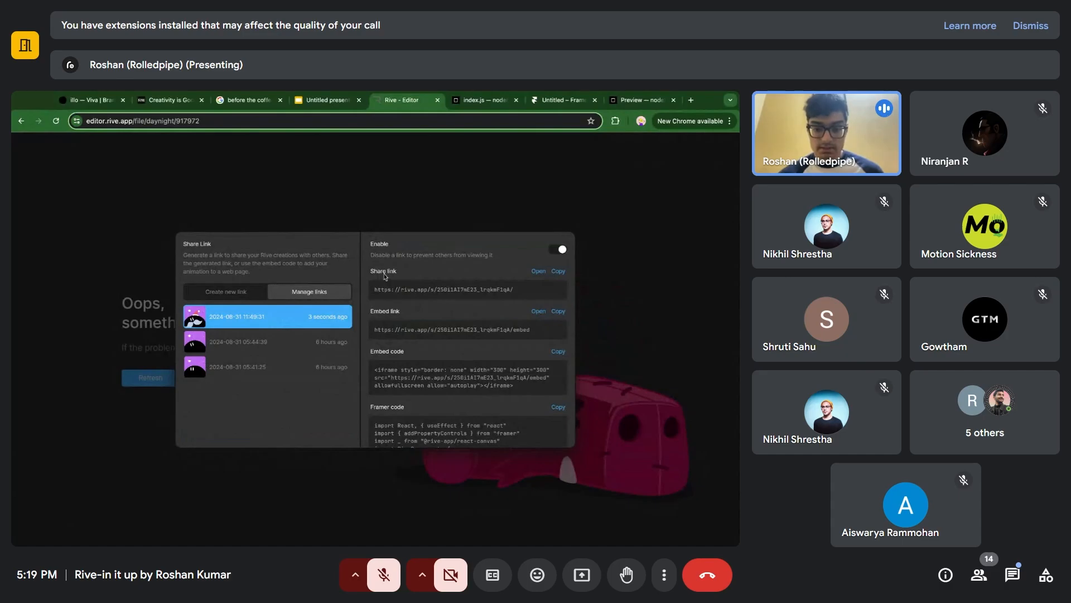
Copy the Framer code of the newly created share link.
scroll(384, 276, down, 1)
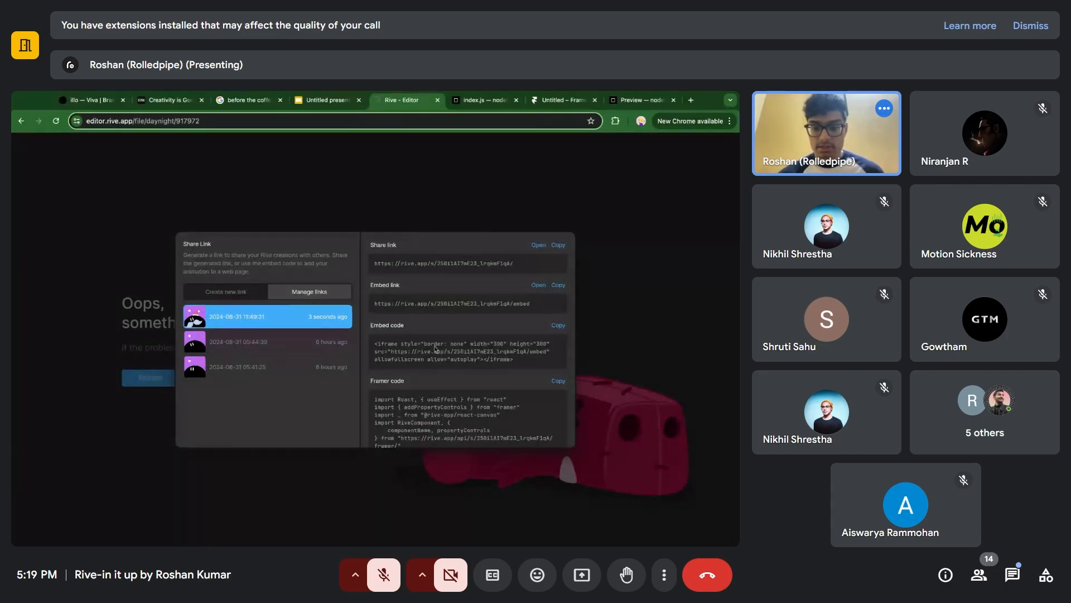
scroll(436, 349, down, 3)
click(558, 297)
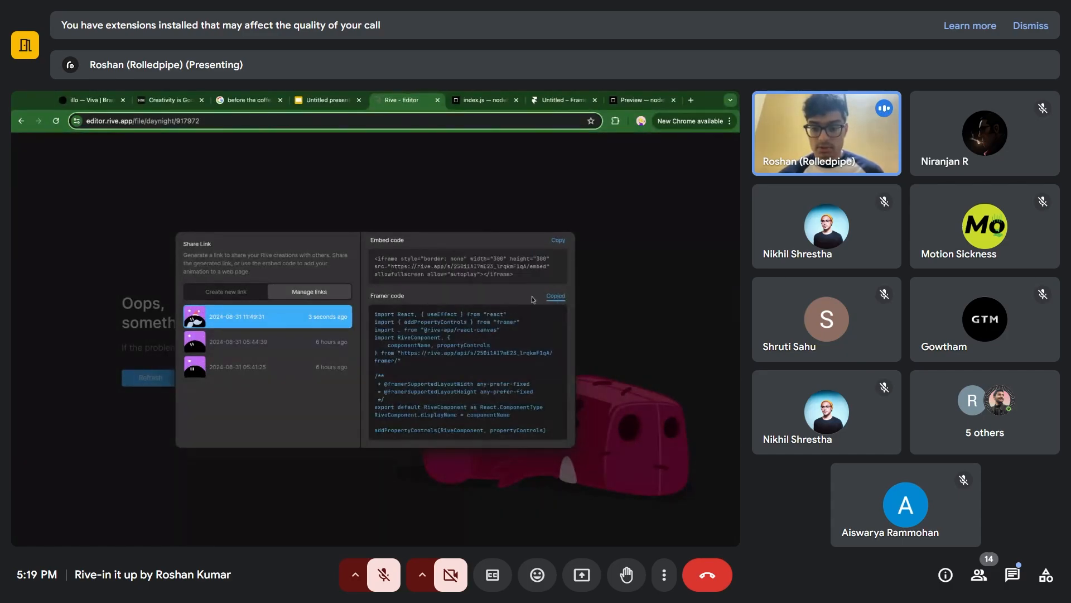
scroll(477, 296, up, 4)
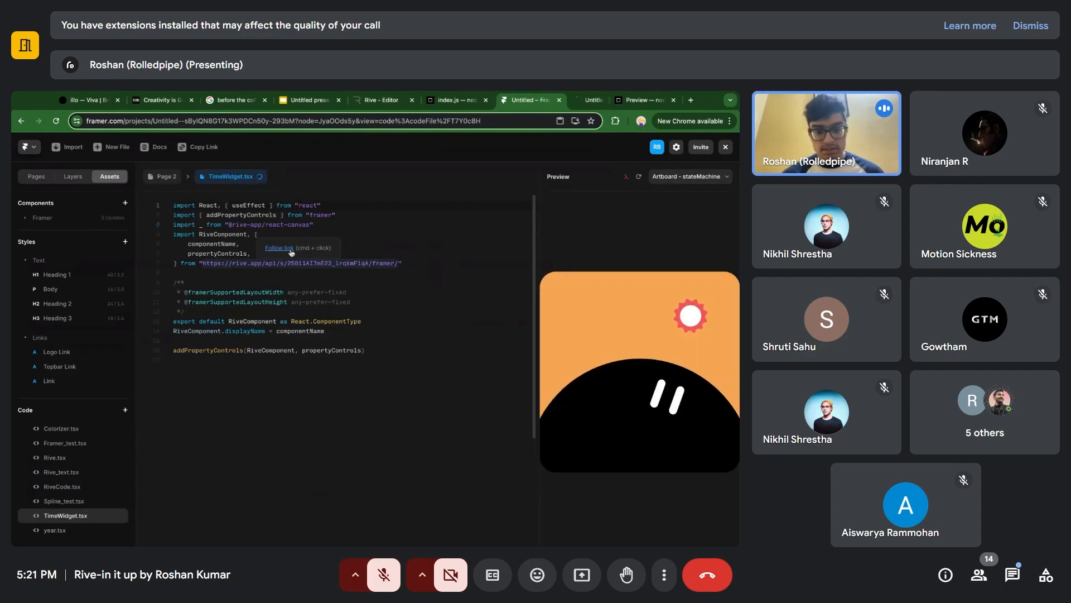
View the Rive code linked in TimeWidget.tsx, leave the page preview, and check index.js in CodeSandbox before returning to the Framer canvas.
click(578, 103)
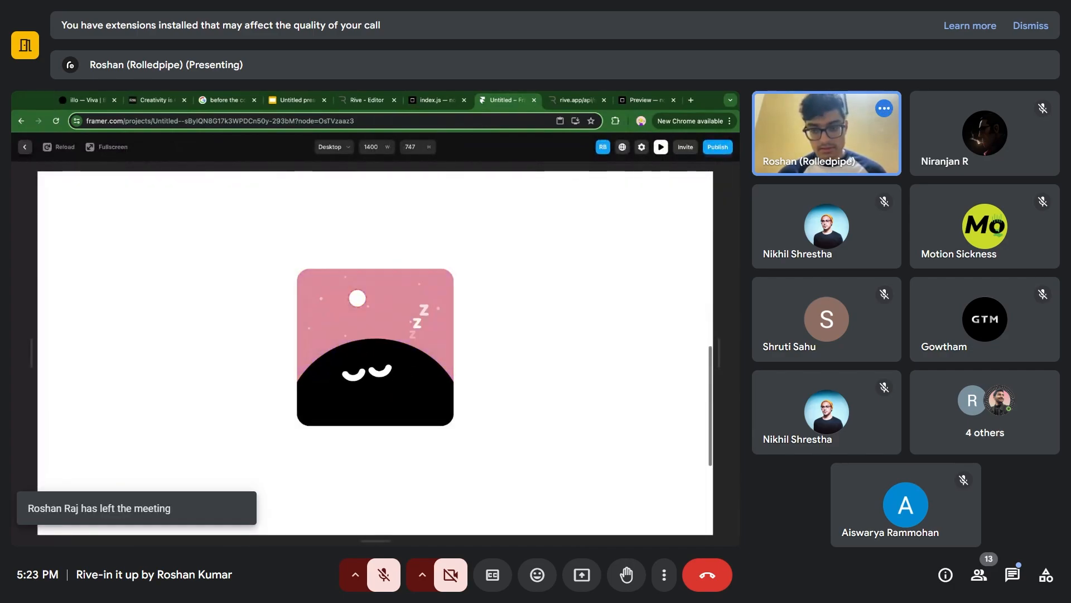
click(25, 147)
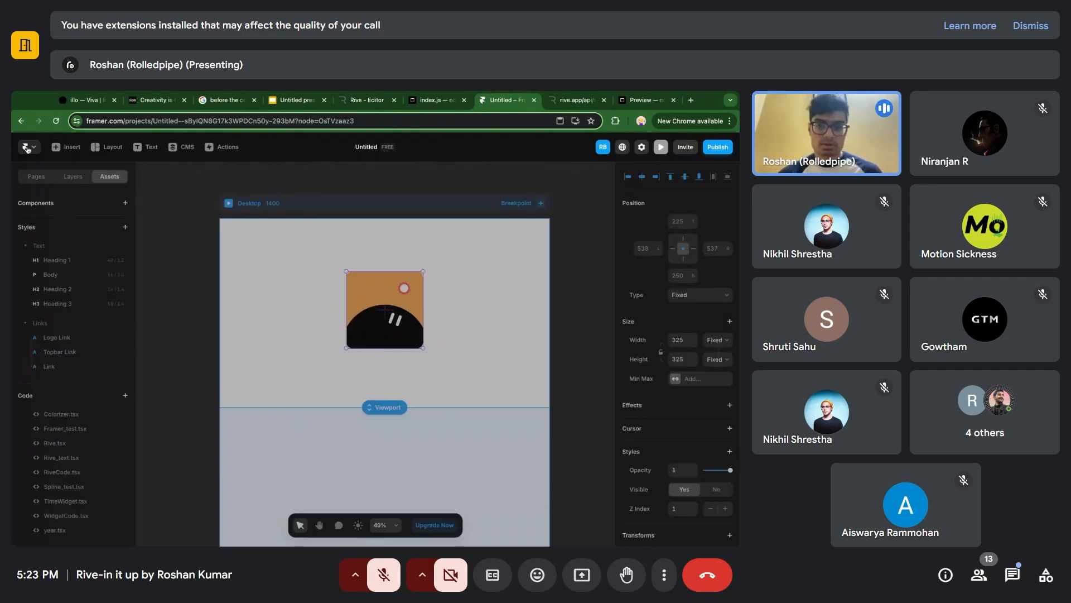
click(435, 101)
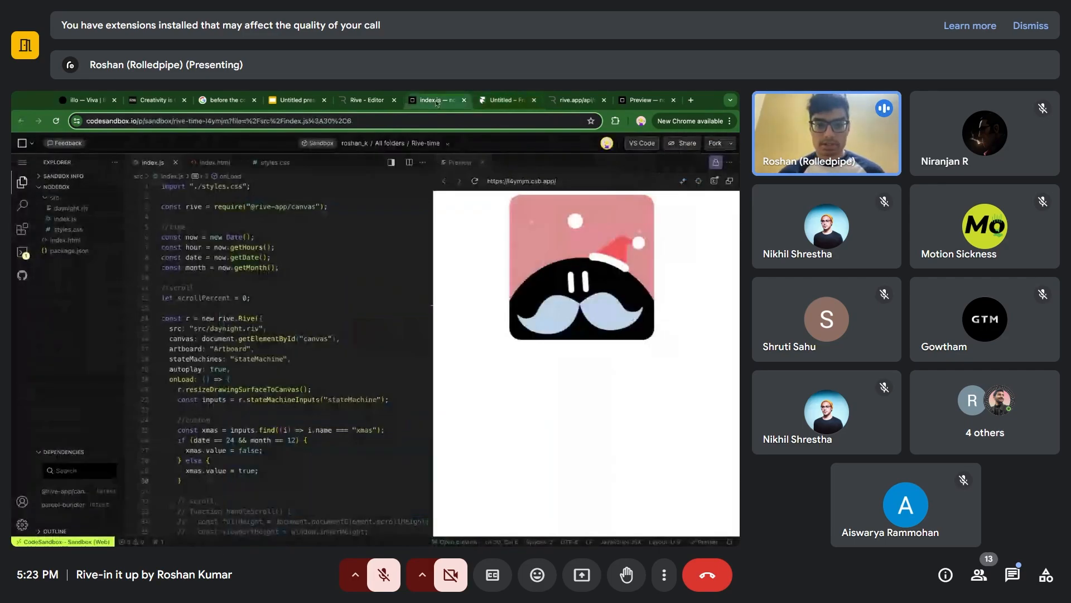
click(502, 101)
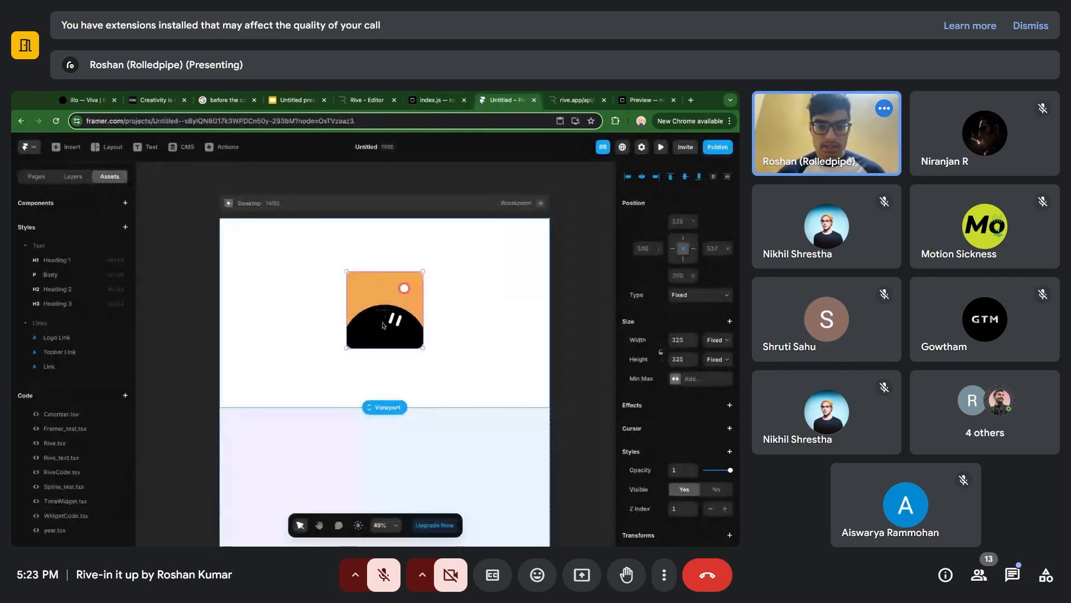
Open Rive.tsx through the page's Rive component code and comment out the whole scroll useEffect block.
double_click(397, 318)
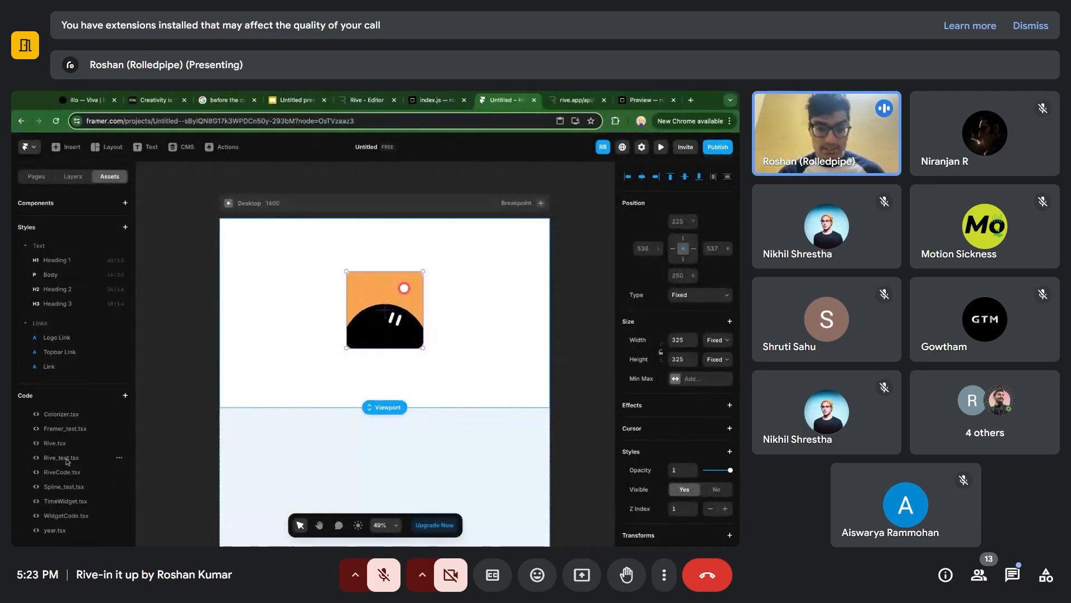
click(70, 473)
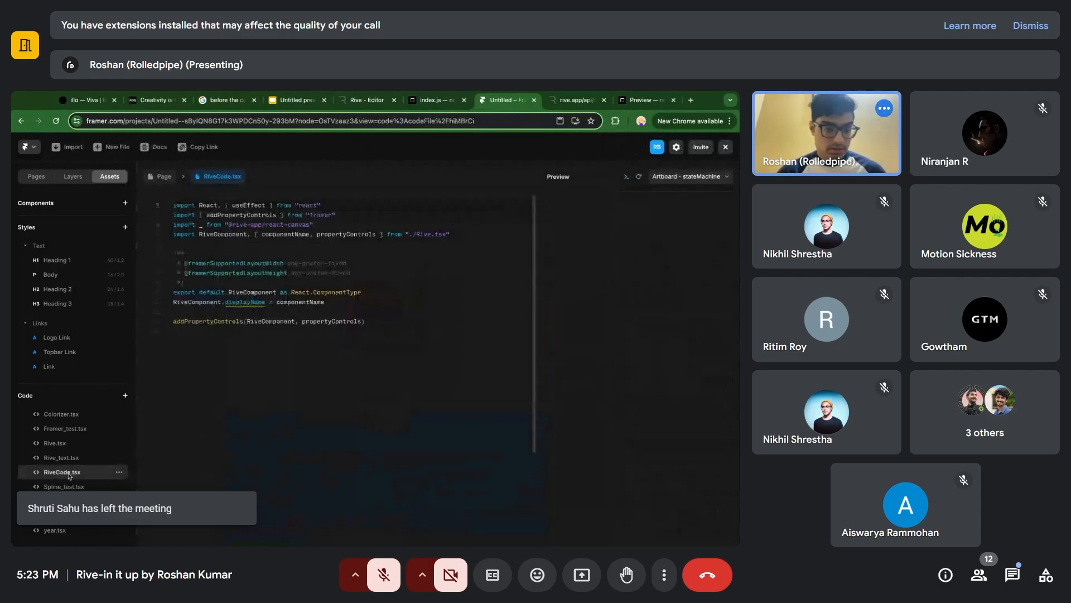
click(55, 443)
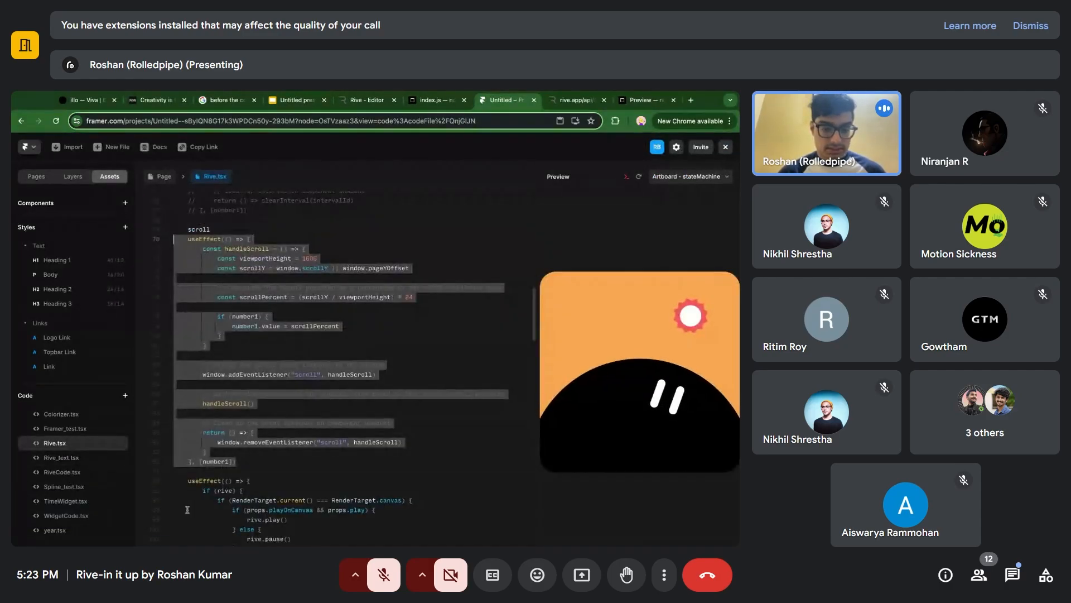
click(258, 464)
key(shift+Up)
key(shift+Up)
key(shift+Up)
key(shift+Up)
key(shift+Up)
key(shift+Up)
key(shift+Up)
key(shift+Up)
key(shift+Up)
key(shift+Up)
key(shift+Up)
key(shift+Up)
key(shift+Up)
key(shift+Up)
key(shift+Up)
key(shift+Up)
key(shift+Up)
key(shift+Up)
key(shift+Up)
key(shift+Up)
key(shift+Up)
key(shift+Up)
key(shift+Up)
key(shift+Up)
key(shift+Up)
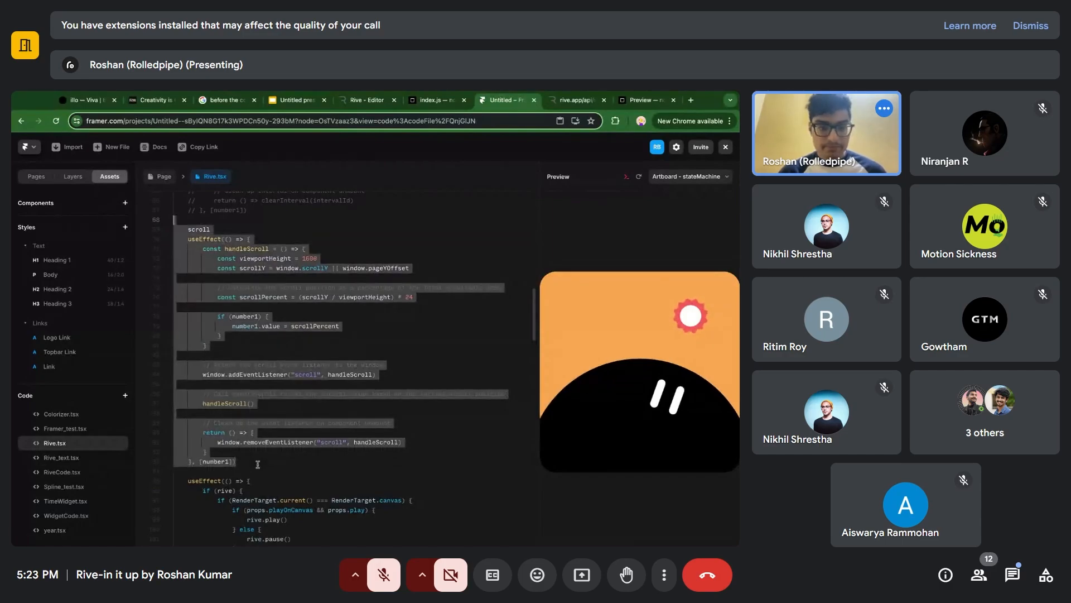
key(ctrl+slash)
Uncomment the time useEffect block in Rive.tsx, keeping its time label as a comment.
scroll(254, 297, up, 8)
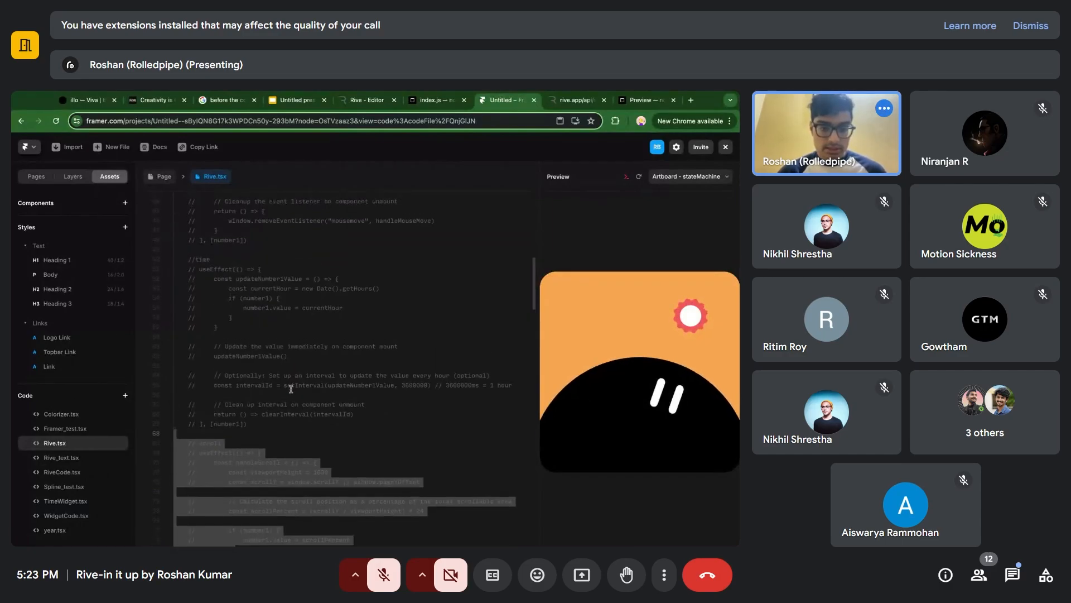
drag(266, 445, 193, 289)
key(ctrl+slash)
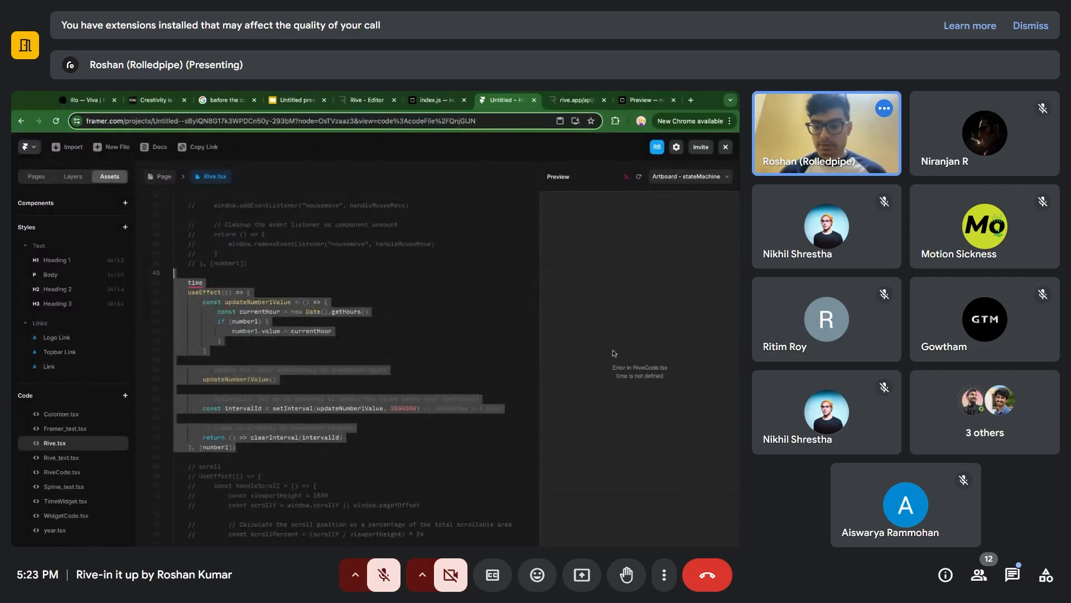
click(222, 282)
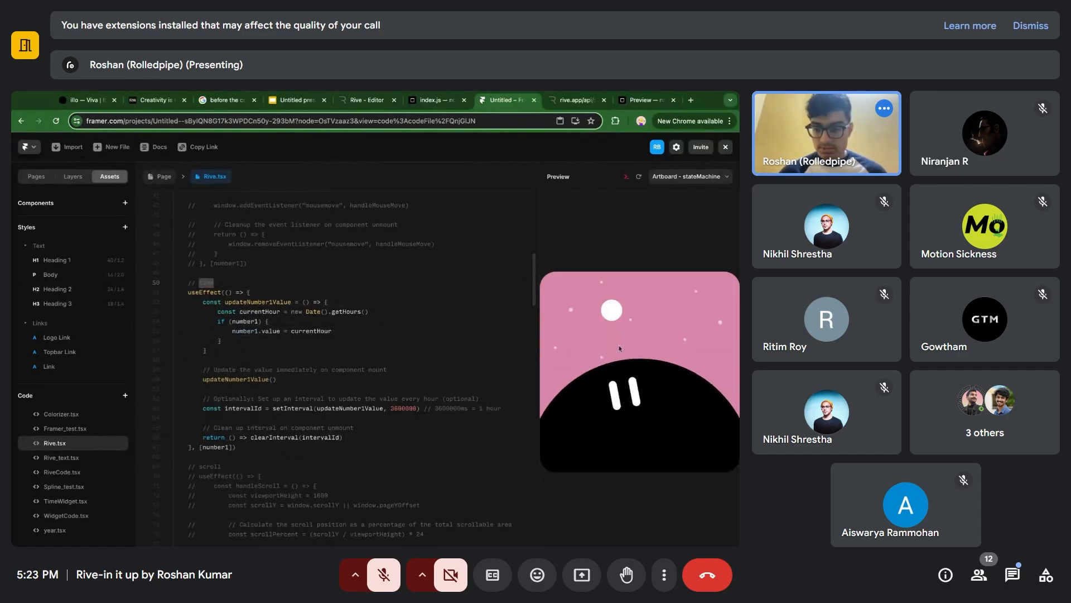
Comment the time useEffect block out again in Rive.tsx.
mouse_move(264, 449)
mouse_down()
mouse_move(235, 428)
mouse_move(174, 293)
mouse_up()
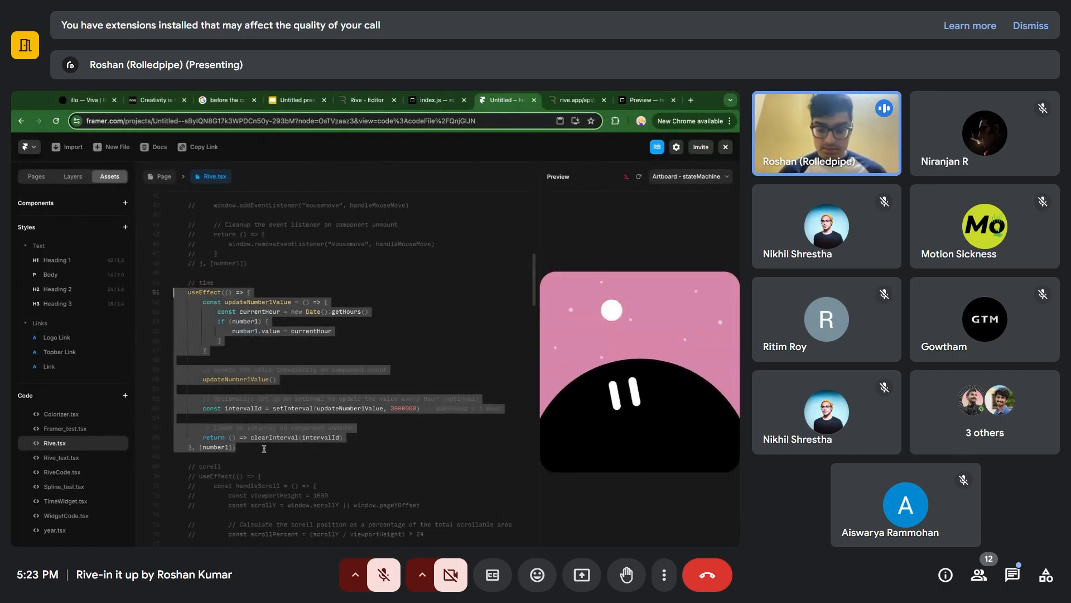
scroll(252, 322, up, 5)
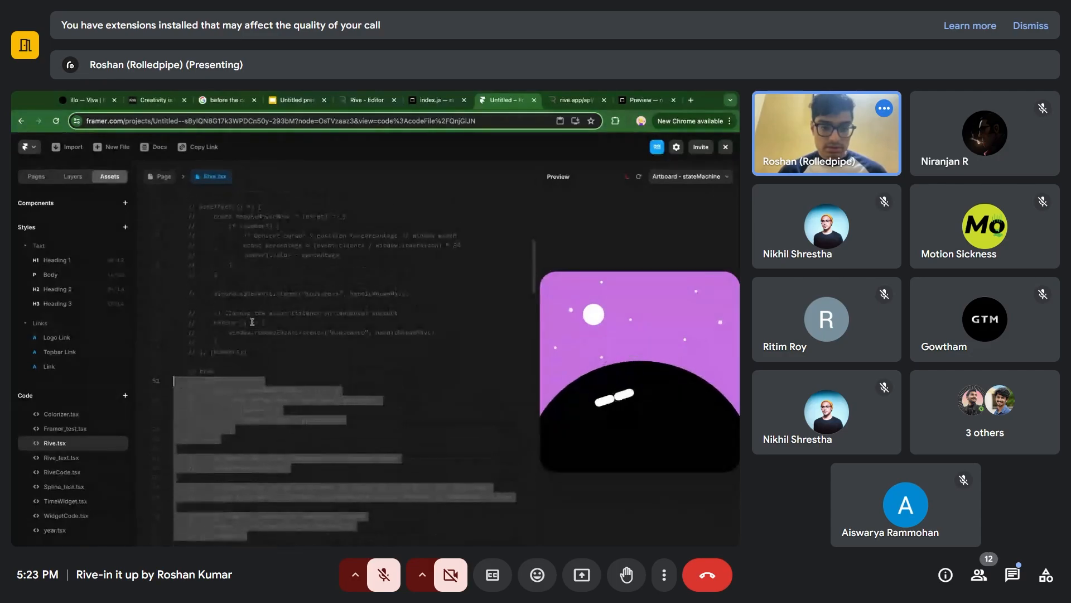
scroll(252, 321, up, 1)
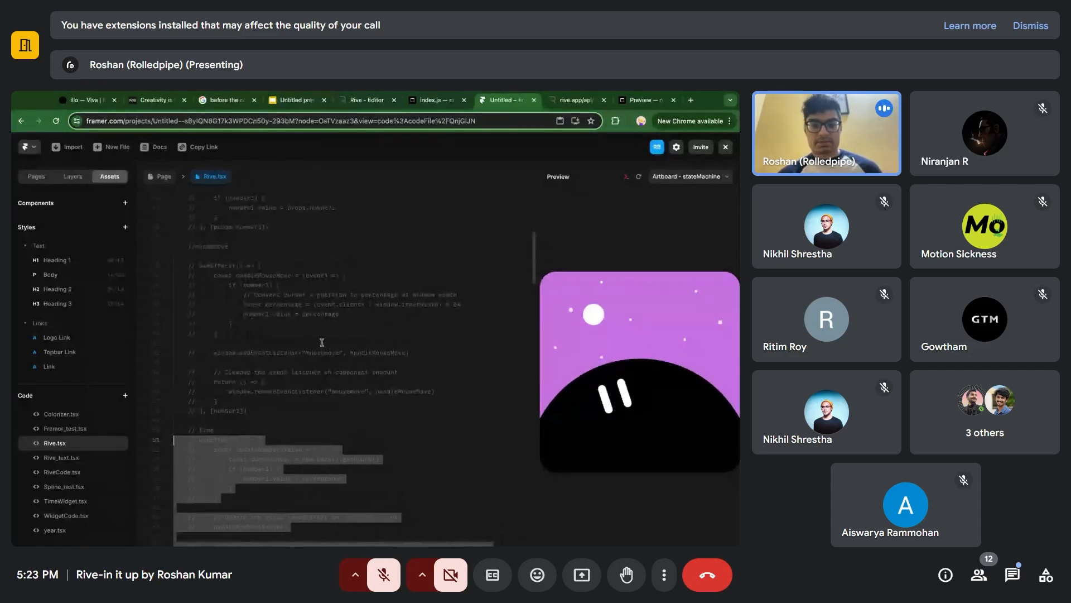
Return to Rive.tsx by way of the page canvas and uncomment the mousemove useEffect block.
click(158, 179)
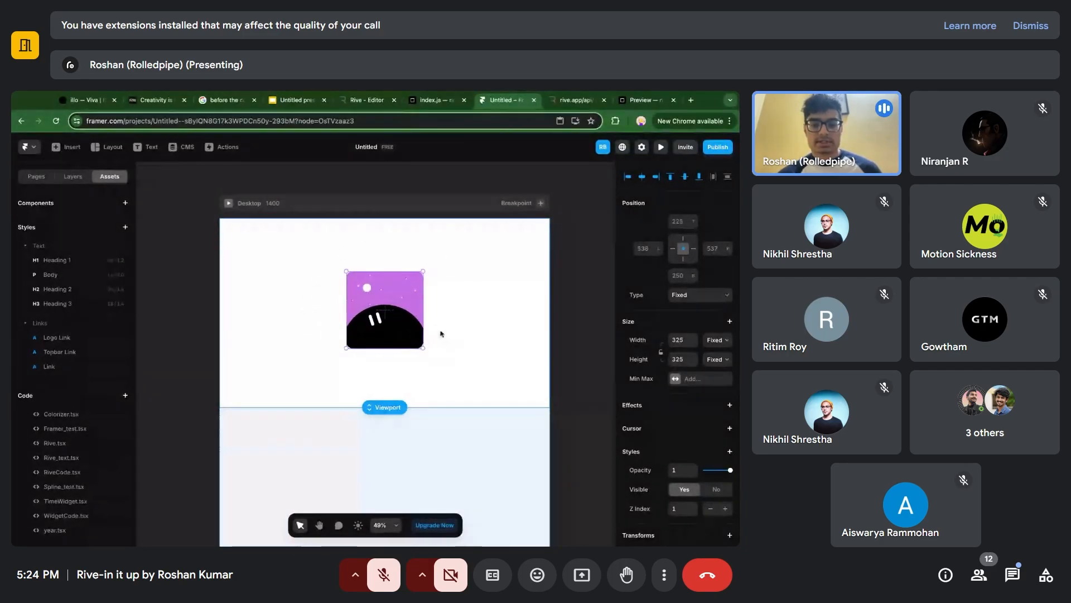
double_click(384, 319)
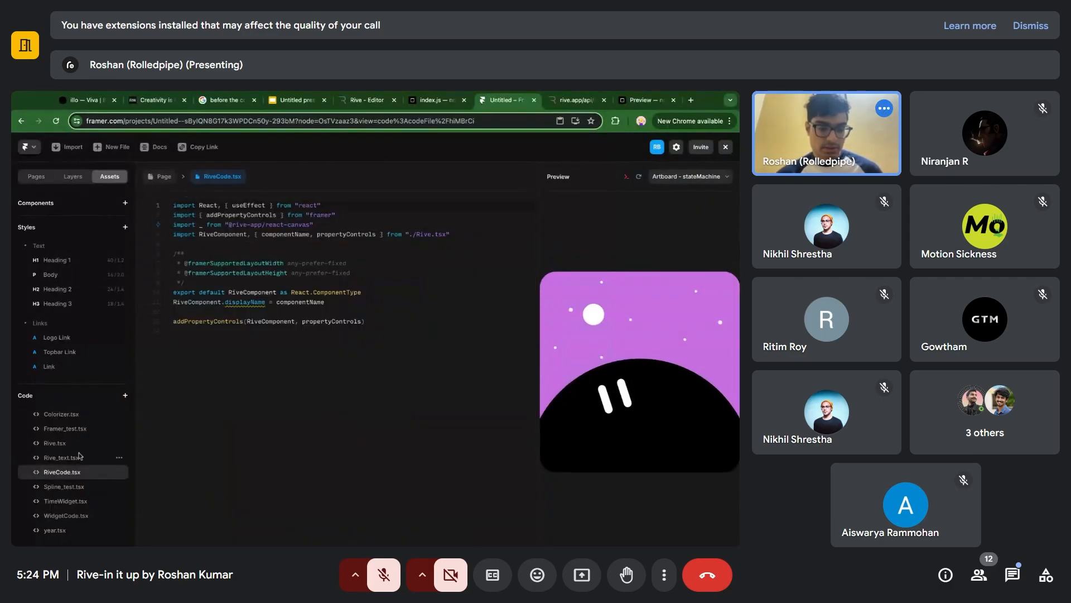
double_click(77, 443)
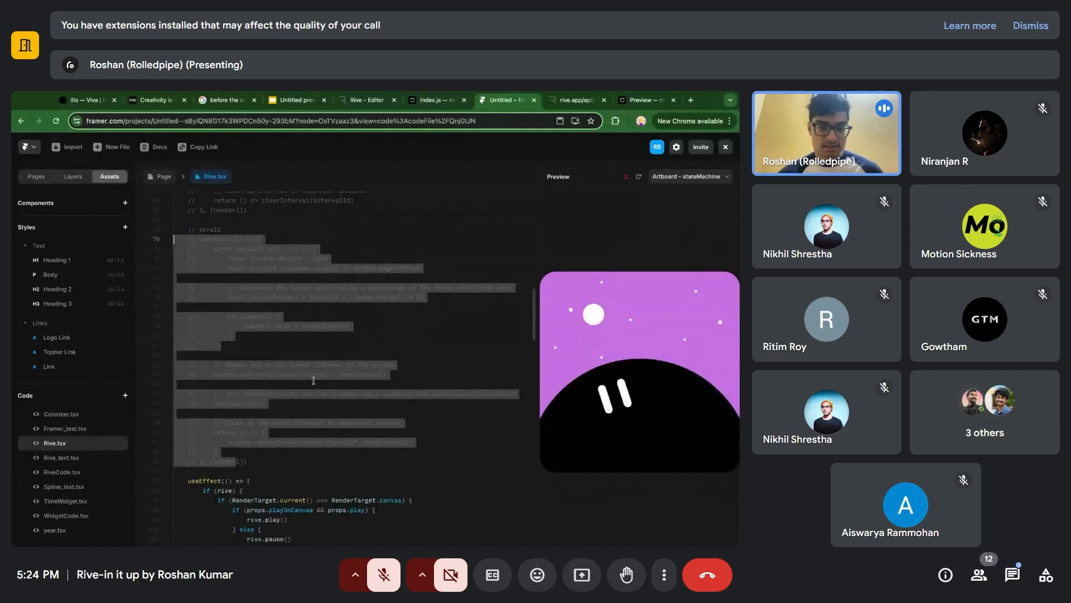
scroll(314, 380, up, 6)
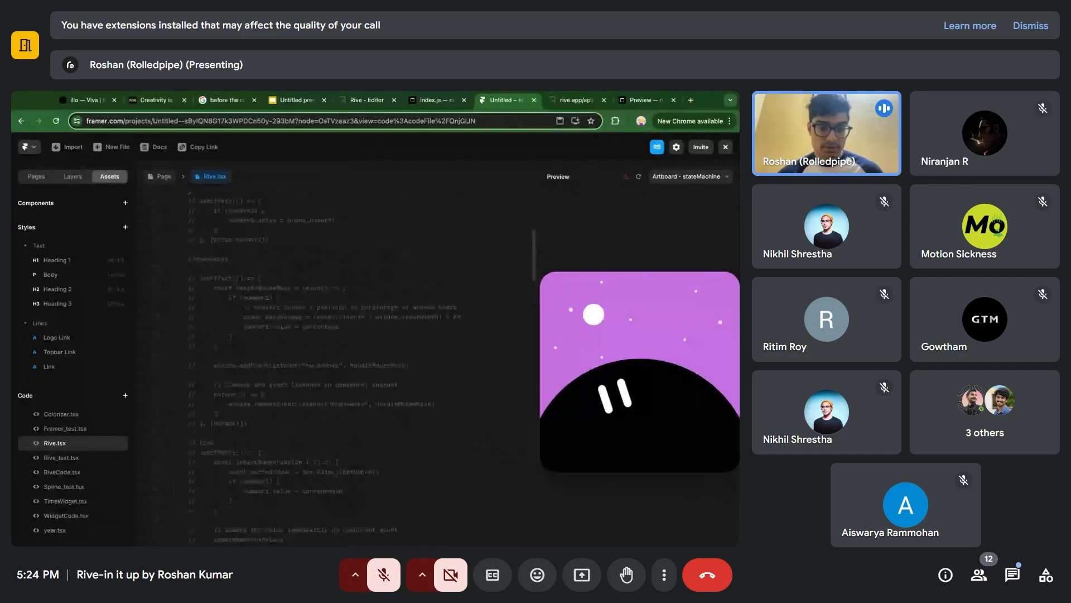
scroll(270, 433, up, 1)
key(shift+Up)
key(shift+Up)
key(shift+Up)
key(shift+Up)
key(shift+Up)
key(shift+Up)
key(shift+Up)
key(shift+Up)
key(shift+Up)
key(shift+Up)
key(shift+Up)
key(shift+Up)
key(shift+Up)
key(shift+Up)
key(shift+Up)
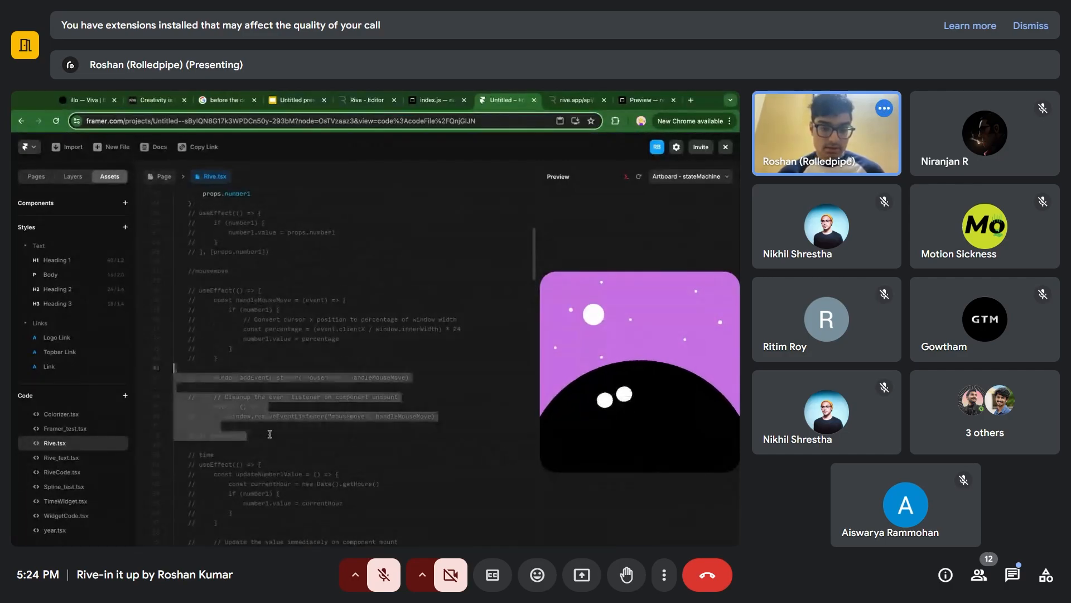
key(super+shift+Left)
key(super+/)
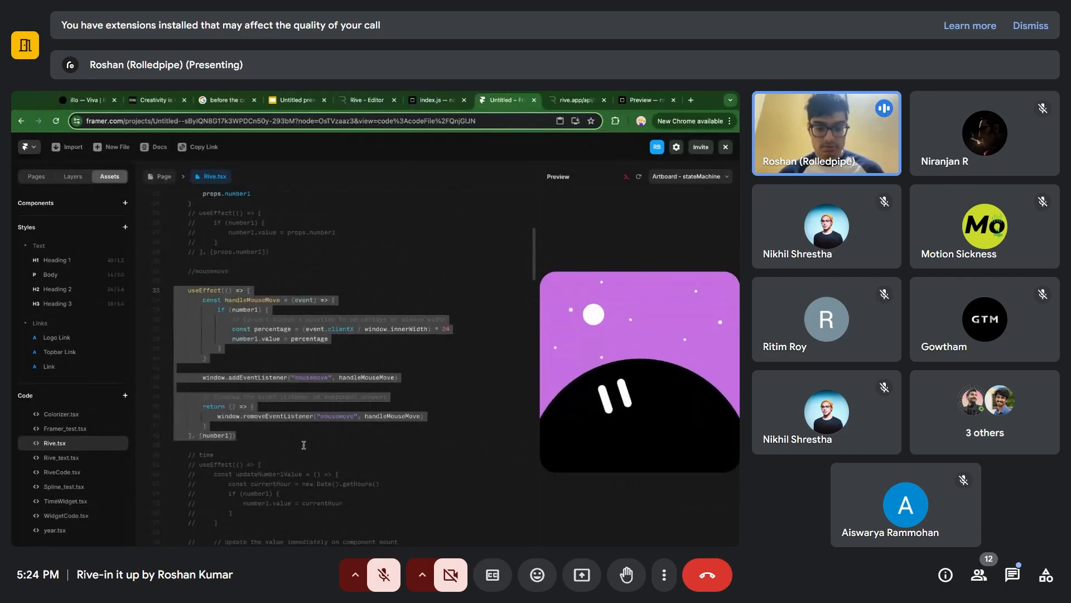
click(301, 441)
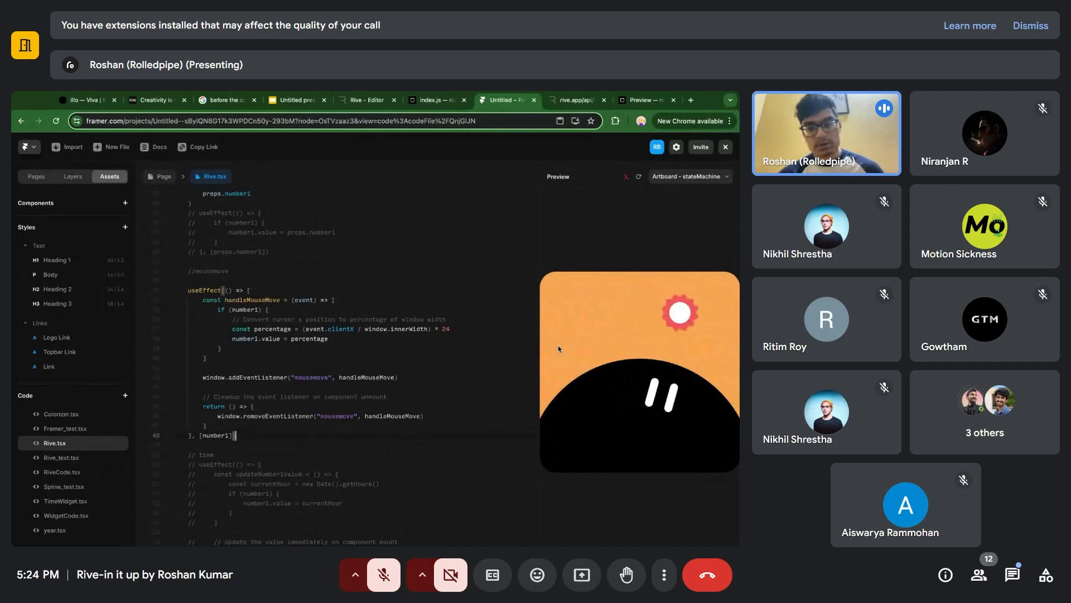
Preview the Desktop page to test the mouse-driven Rive component, and return to the canvas.
click(165, 177)
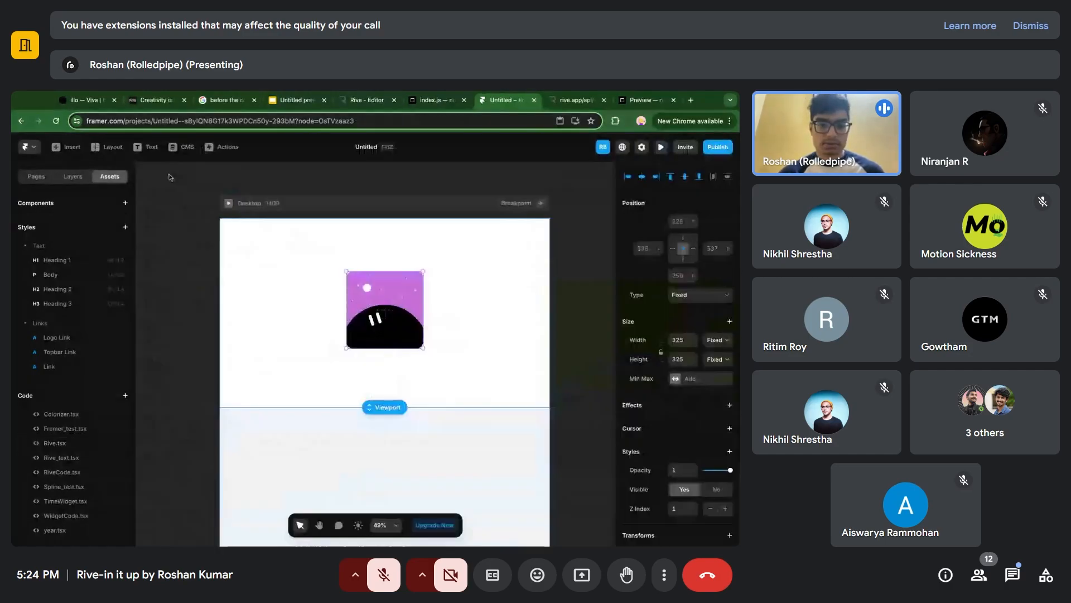
click(232, 206)
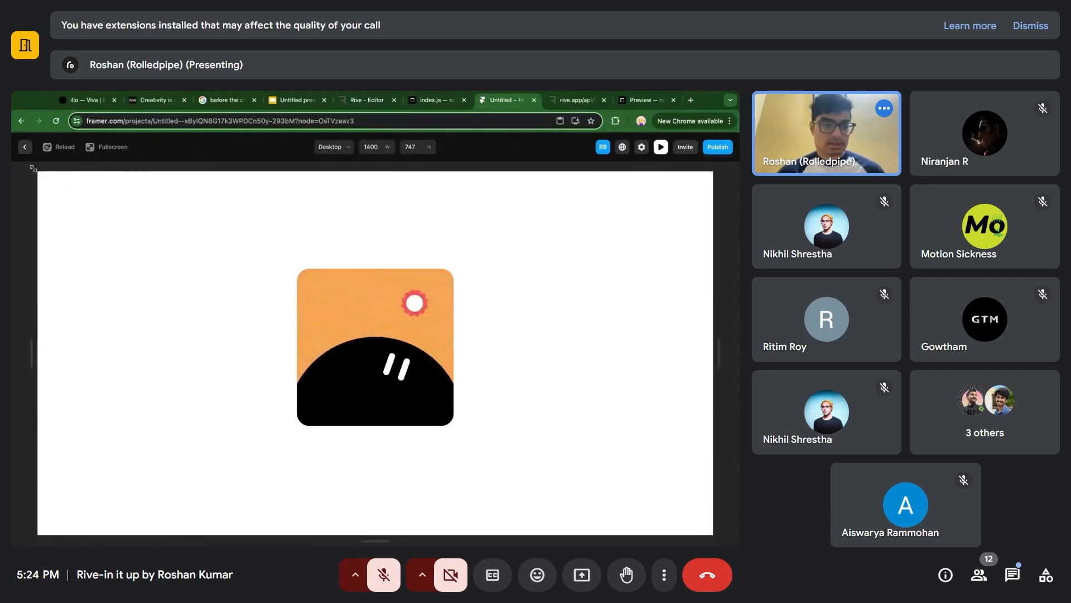
click(25, 148)
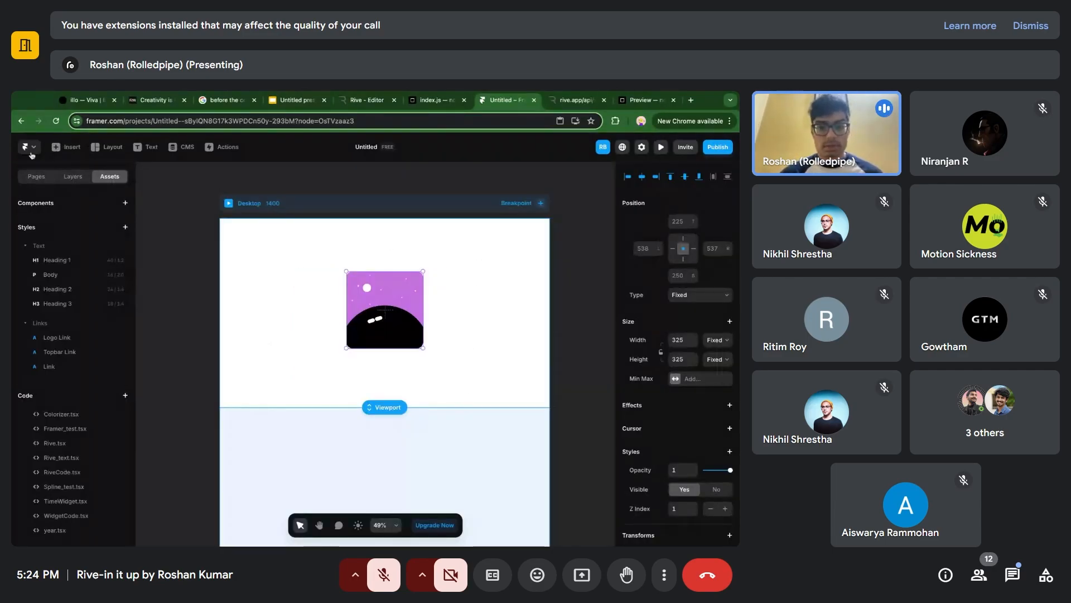
Deselect the Rive component on the canvas and switch to the Rive demo sandbox in CodeSandbox.
click(431, 169)
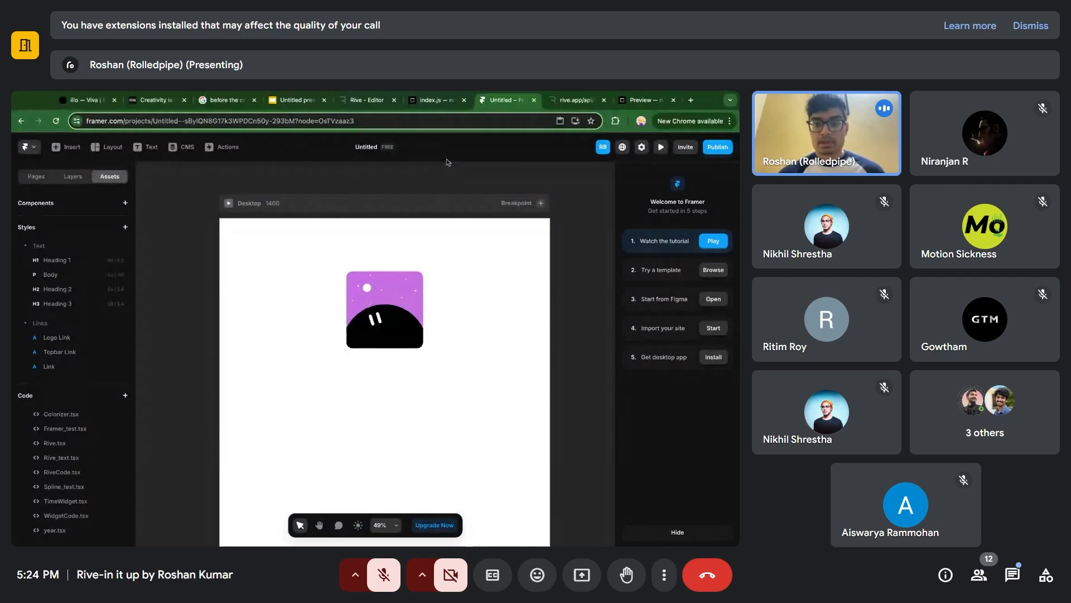
click(642, 99)
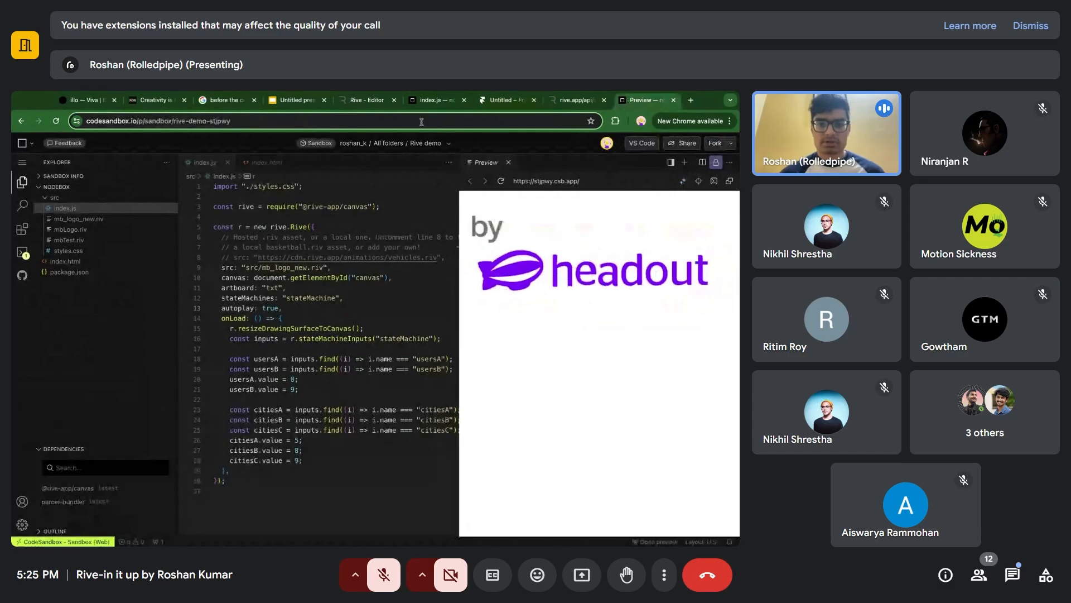
Switch to the Rive editor, recover from its error page and open the MB logo new file.
click(363, 101)
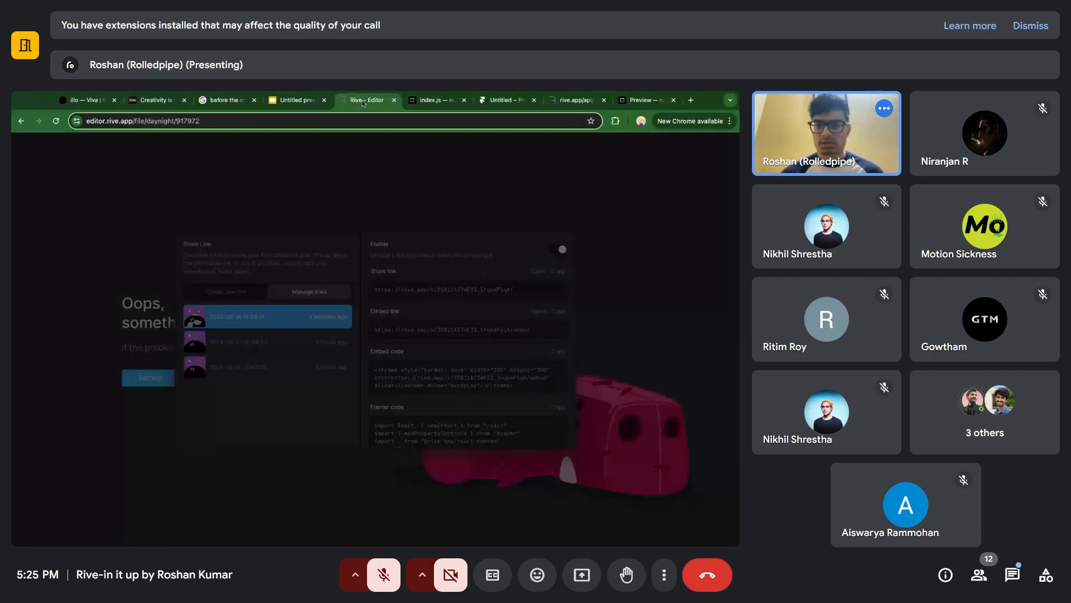
click(575, 99)
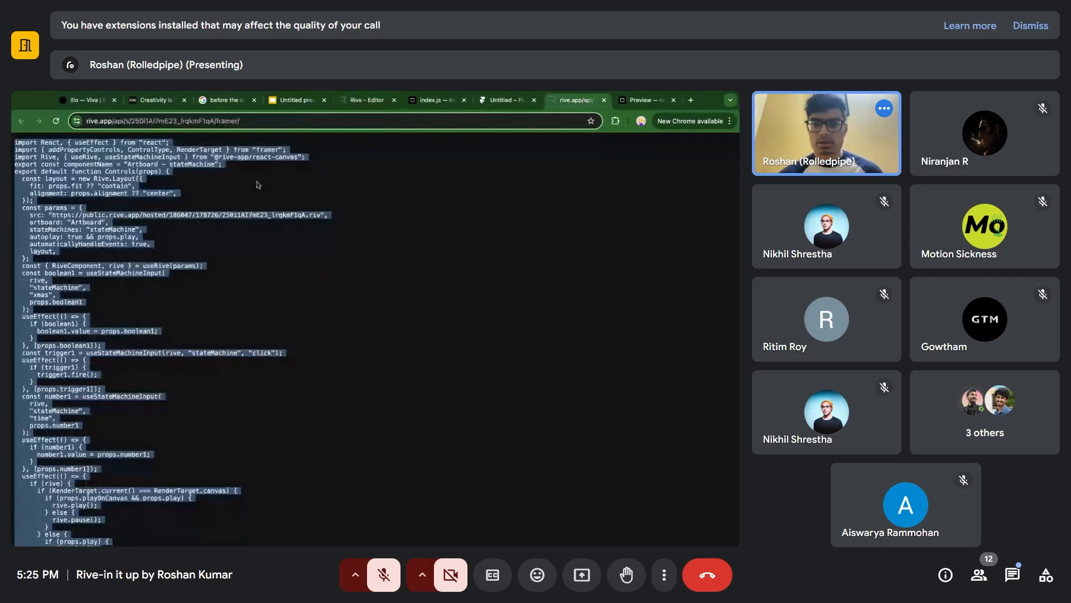
click(375, 104)
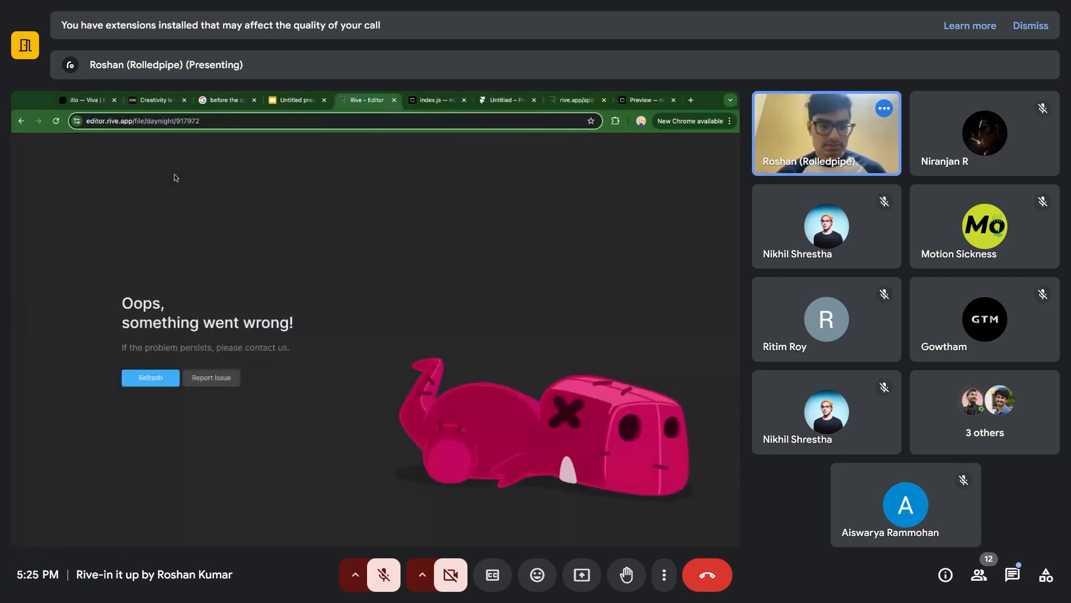
key(Return)
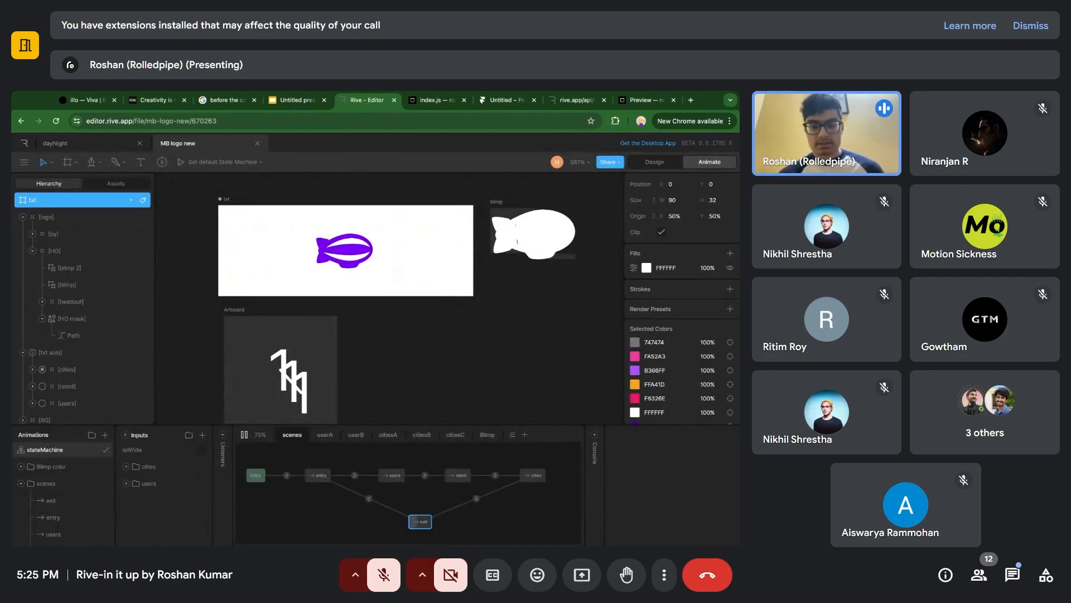
Stop the stateMachine playback of the txt artboard and inspect its txt solo group.
key(space)
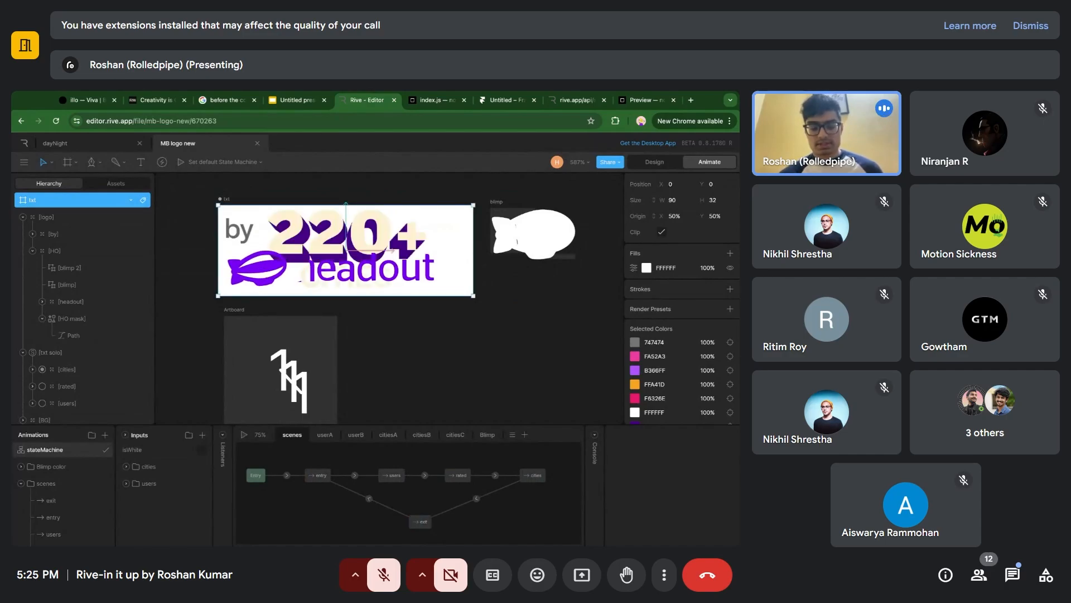
scroll(305, 228, left, 1)
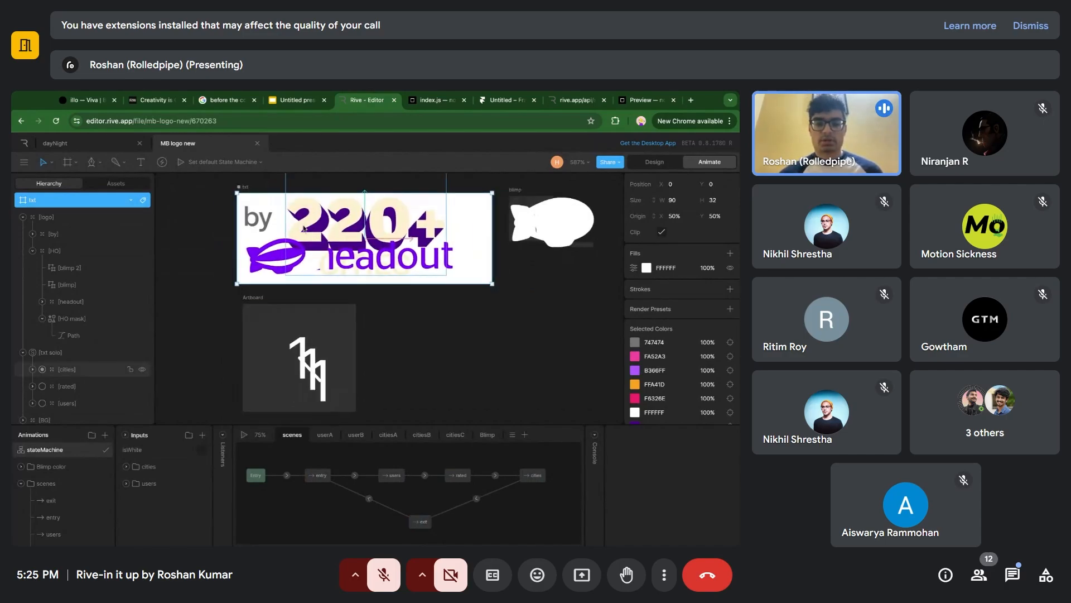
scroll(420, 337, left, 1)
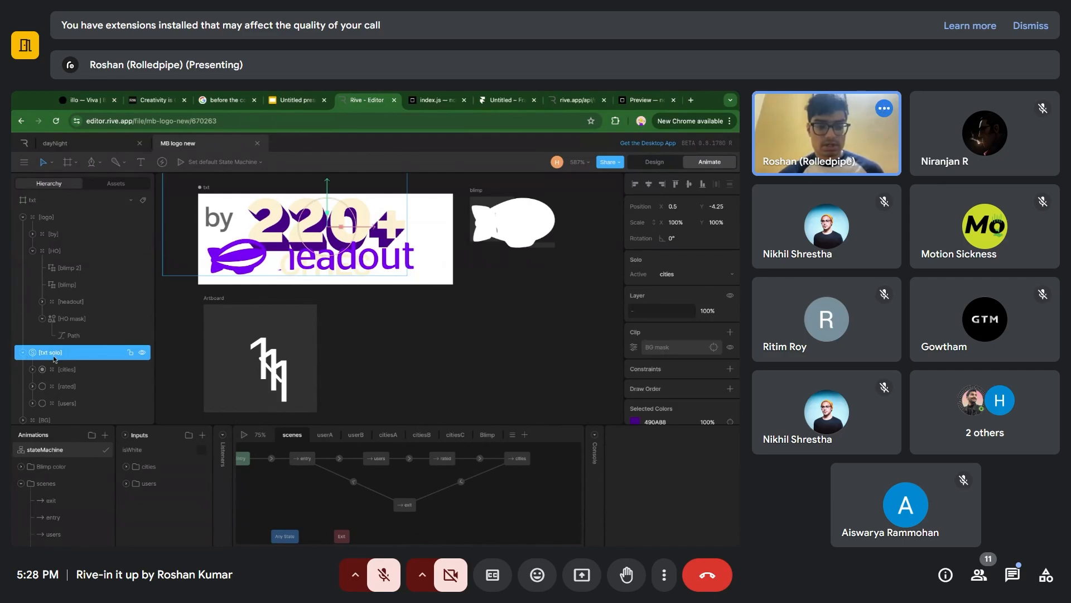
In Design mode, draw a new artboard about 40 × 38 beside the 111 artboard and nudge it up level with it.
click(282, 326)
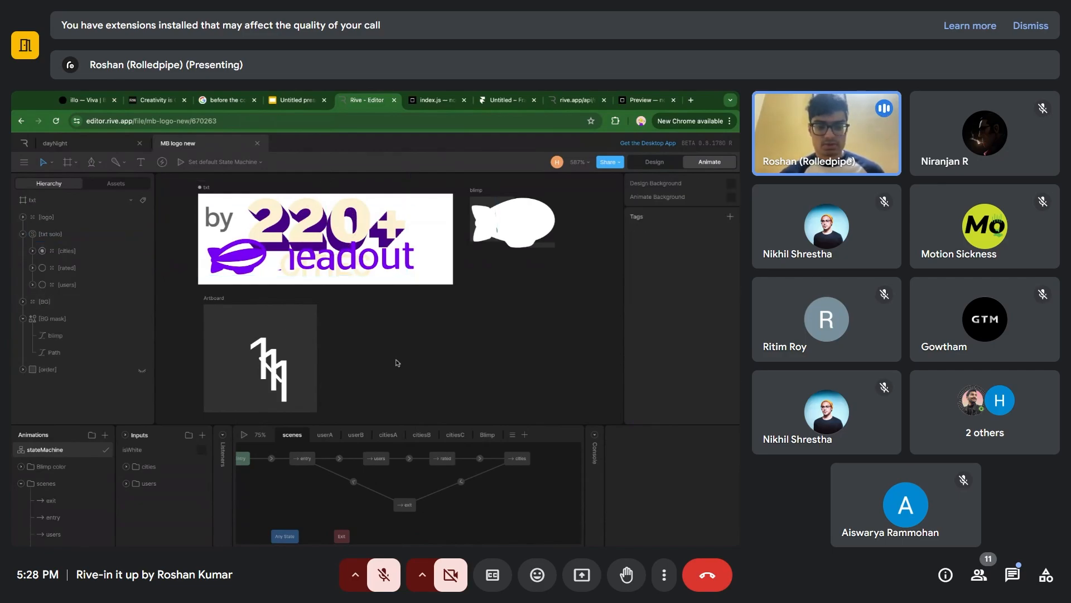
key(Tab)
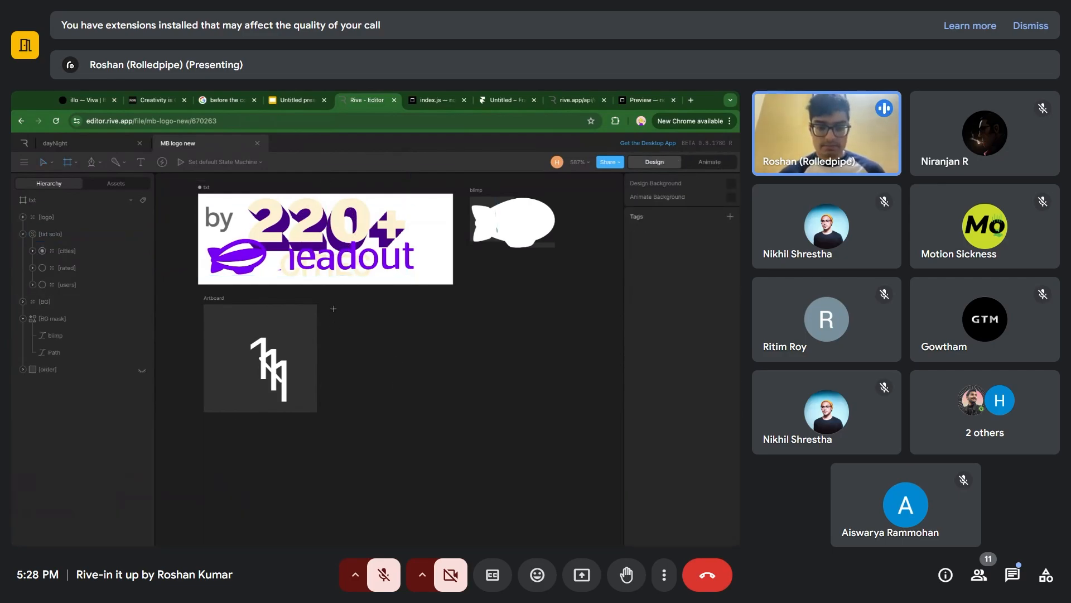
drag(334, 308, 450, 417)
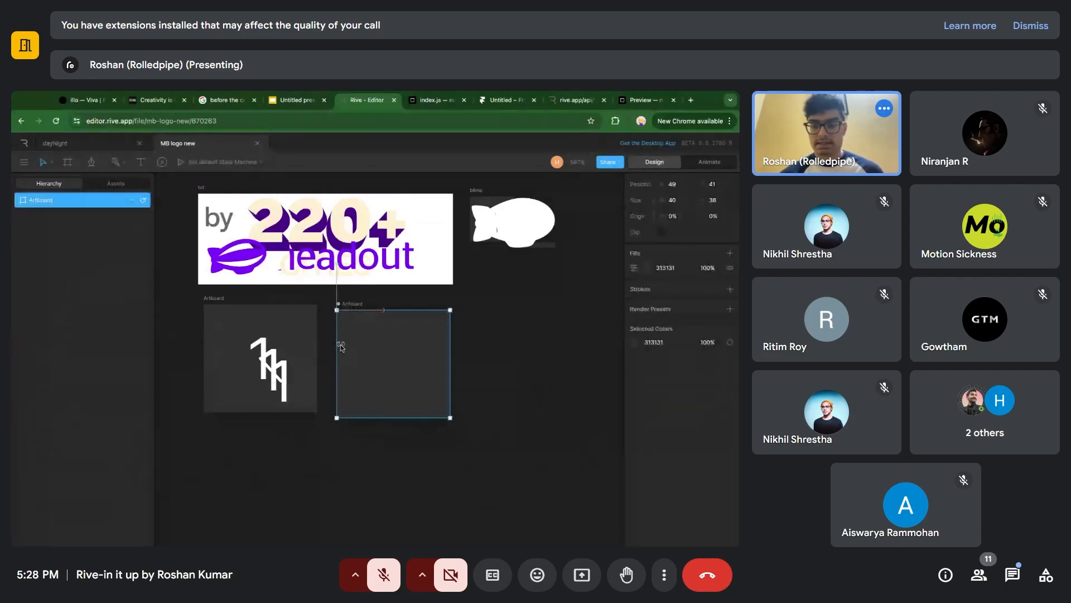
click(499, 324)
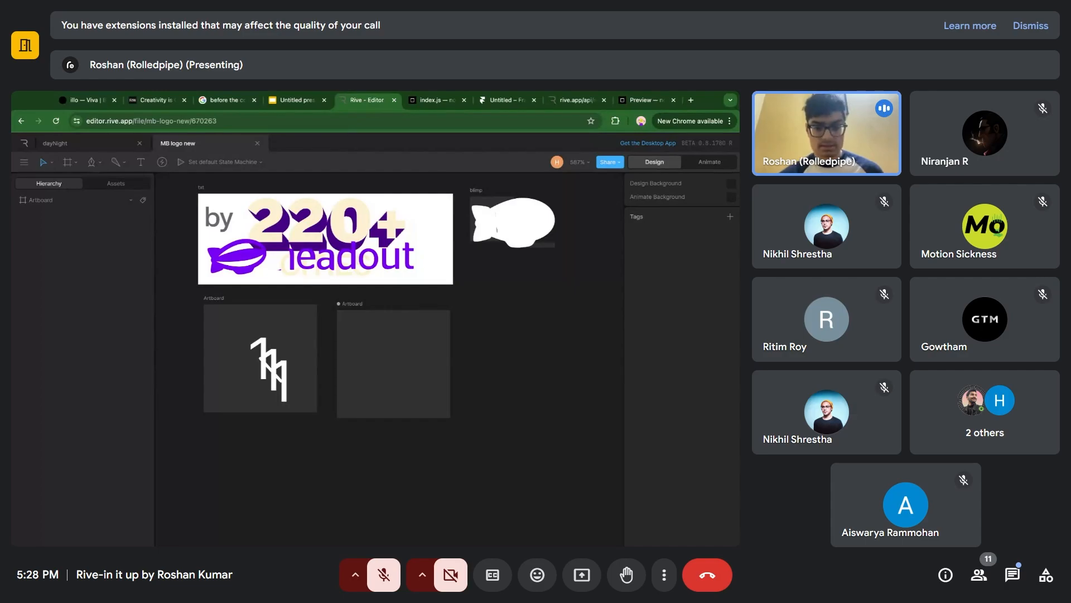
click(359, 305)
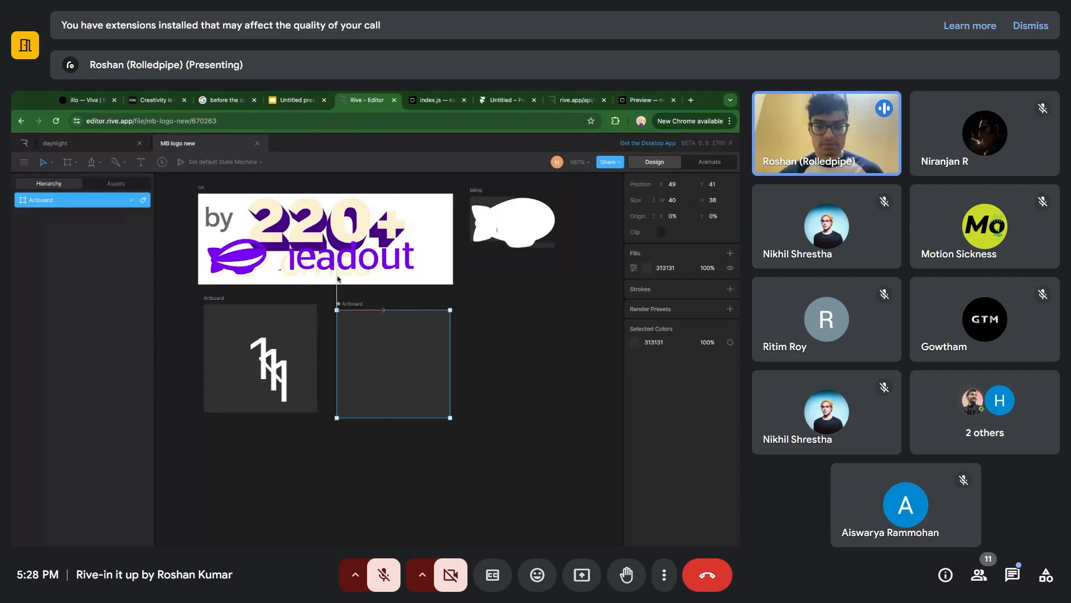
key(Up)
key(Up)
click(478, 342)
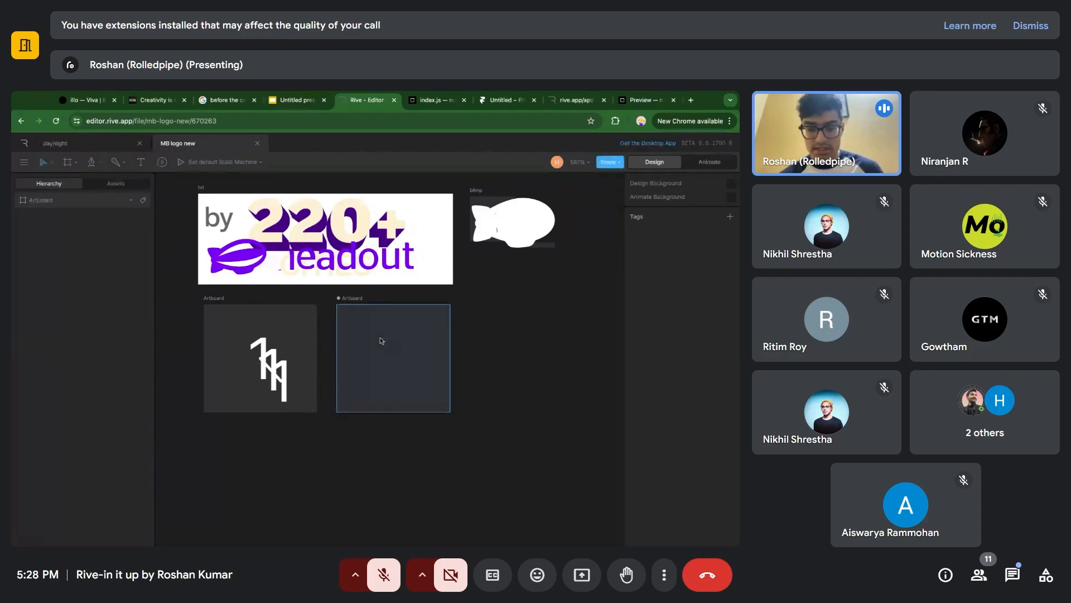
Draw a circle in the new artboard's upper-left area and a square of similar size in its lower-right area.
key(o)
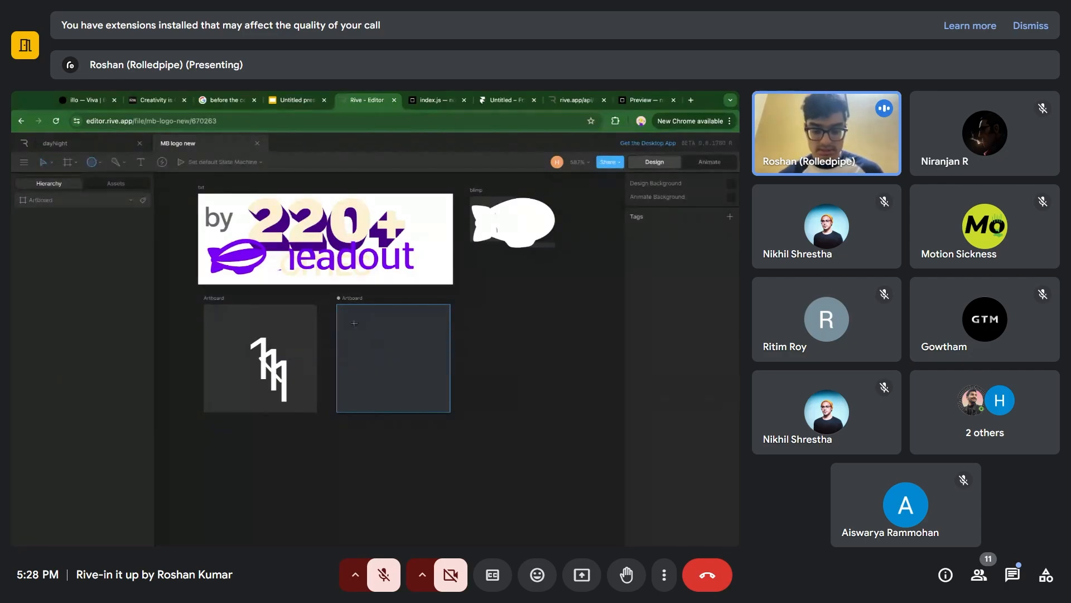
drag(354, 324, 392, 362)
key(r)
drag(404, 358, 443, 397)
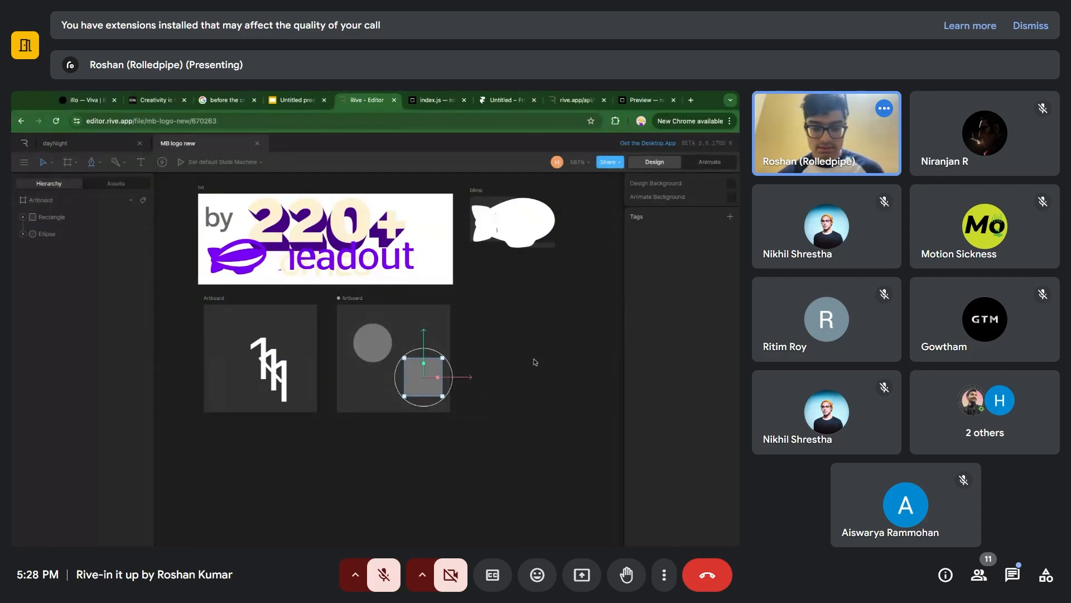
click(534, 362)
click(431, 364)
shift+click(373, 344)
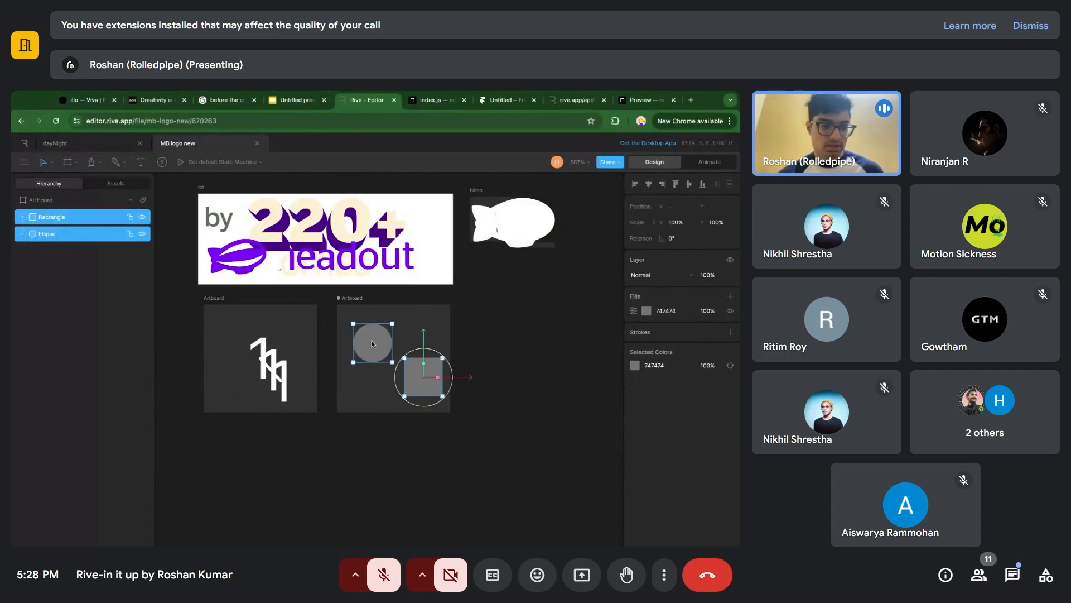
right_click(44, 223)
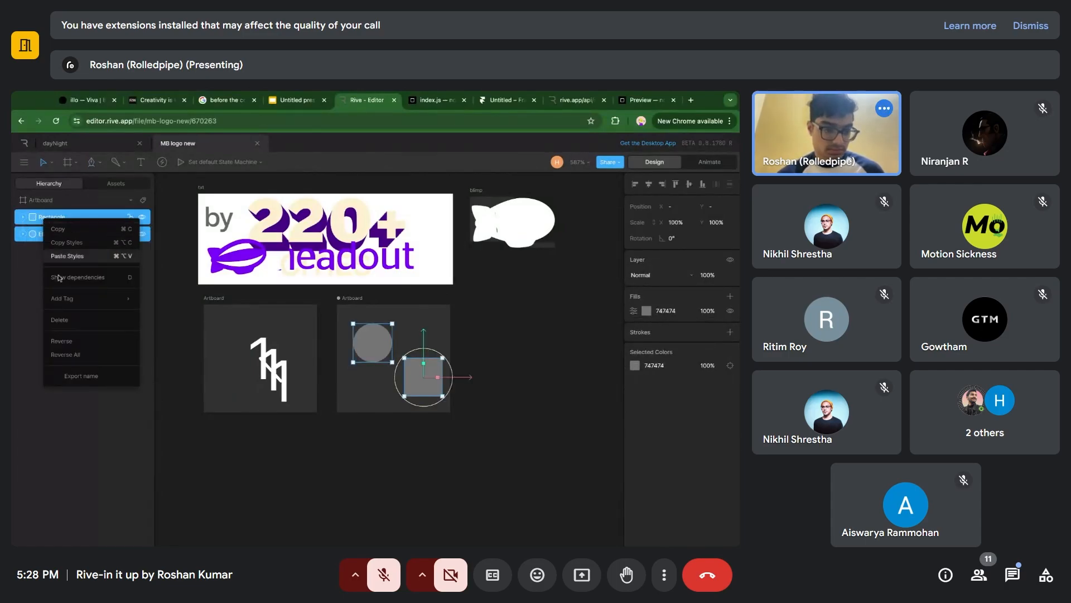
click(28, 306)
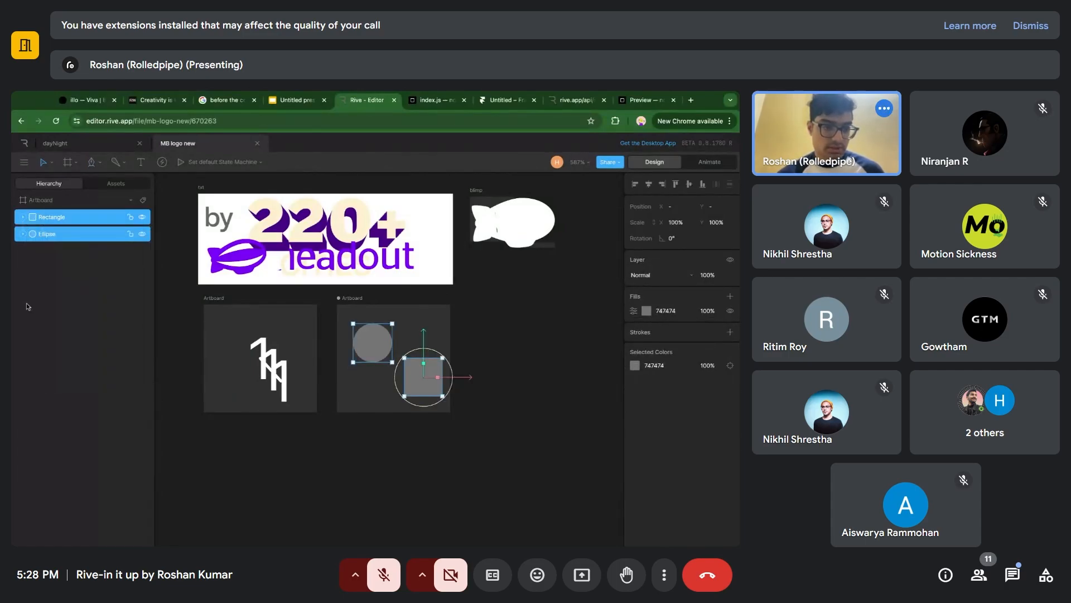
Place a Solo between the circle and the square and move the Rectangle and Ellipse layers into it.
click(74, 167)
click(97, 242)
click(395, 356)
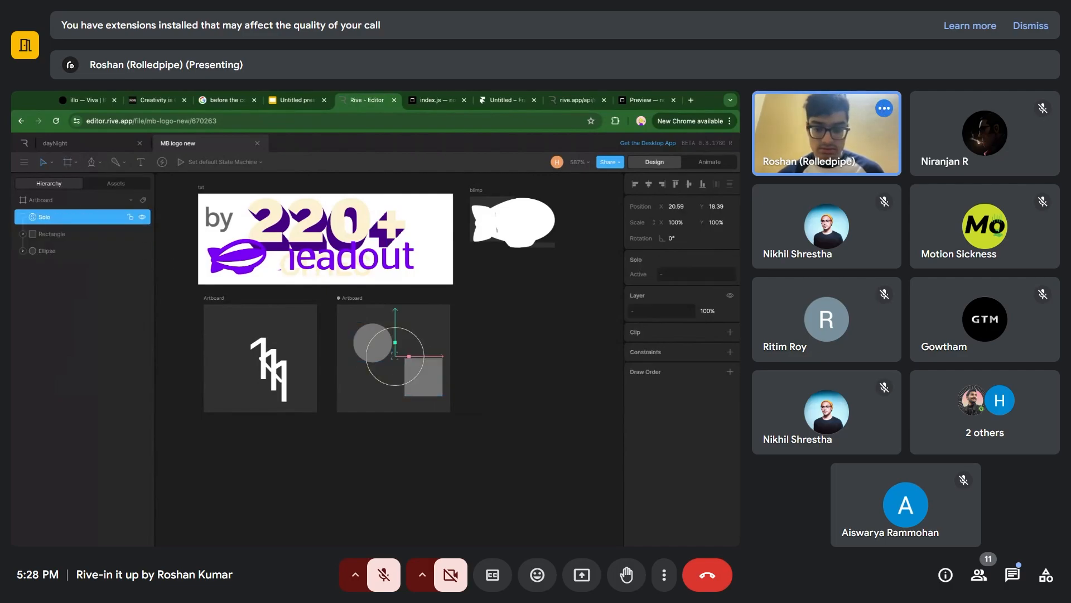
click(68, 234)
shift+click(68, 251)
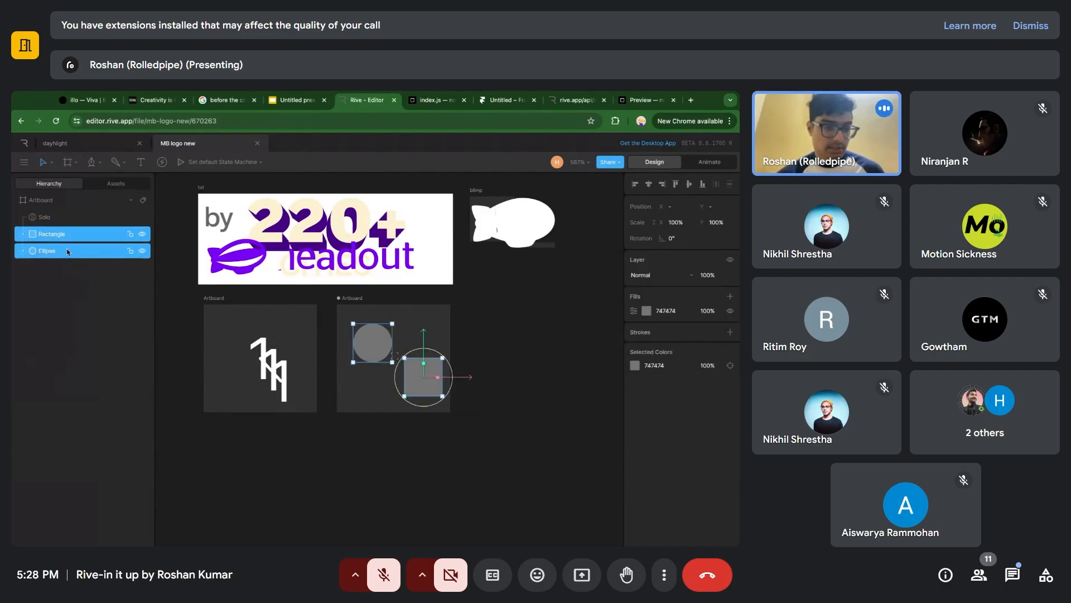
drag(65, 239, 39, 218)
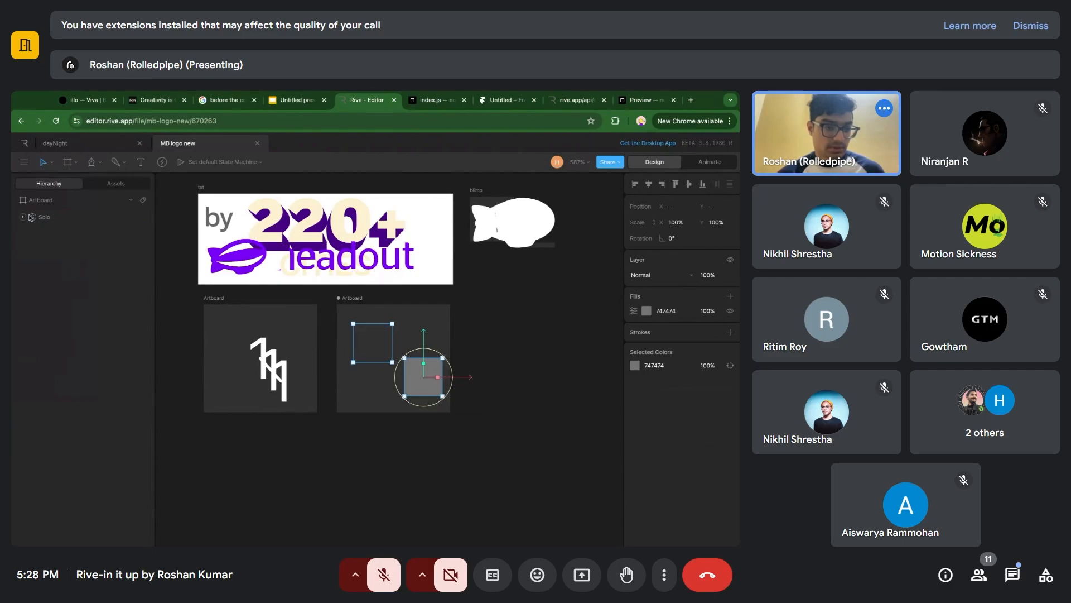
Expand the Solo and alternate its active item between Ellipse and Rectangle several times, ending on Ellipse.
click(23, 217)
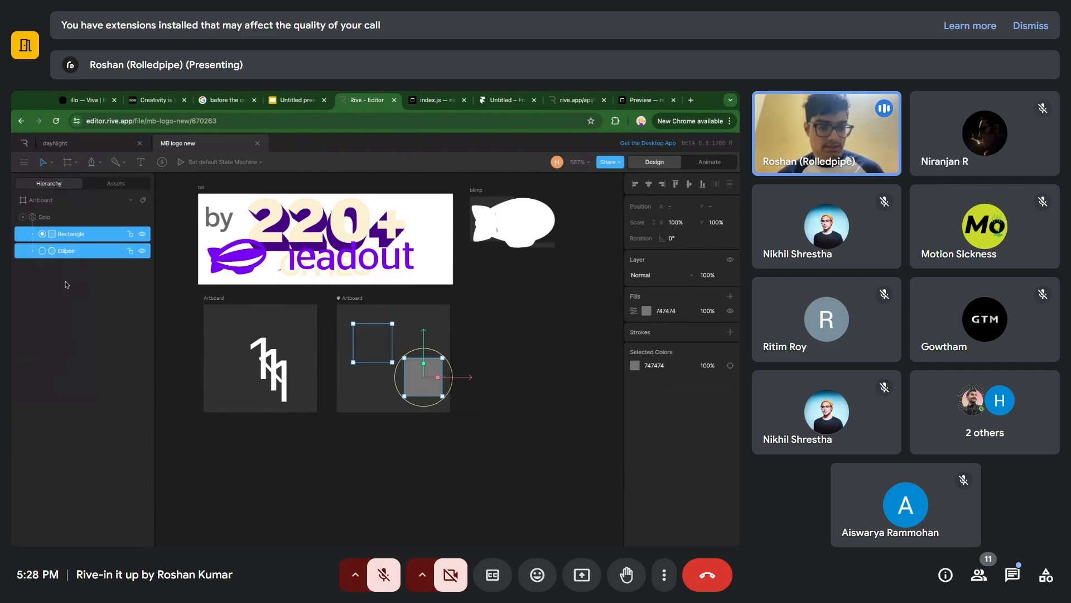
click(521, 304)
click(42, 250)
click(42, 233)
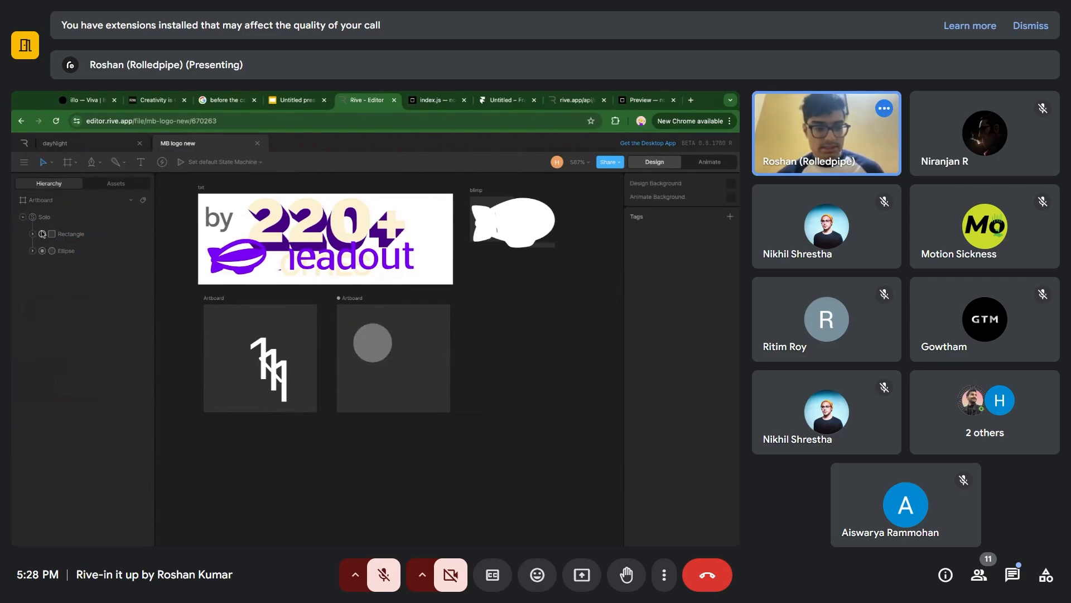
click(42, 250)
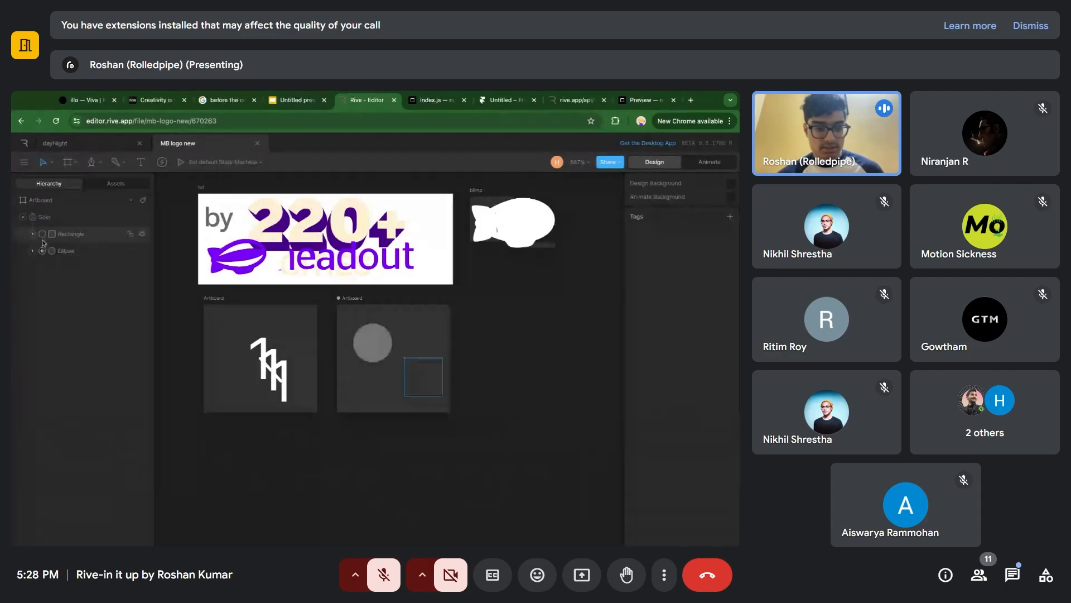
click(42, 235)
click(42, 250)
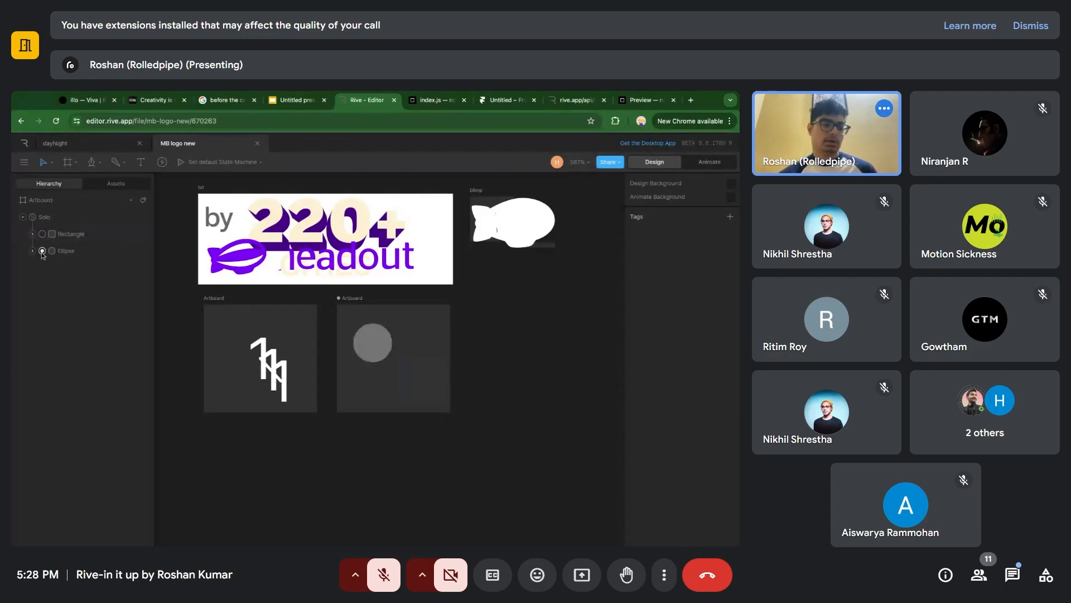
click(43, 234)
click(42, 251)
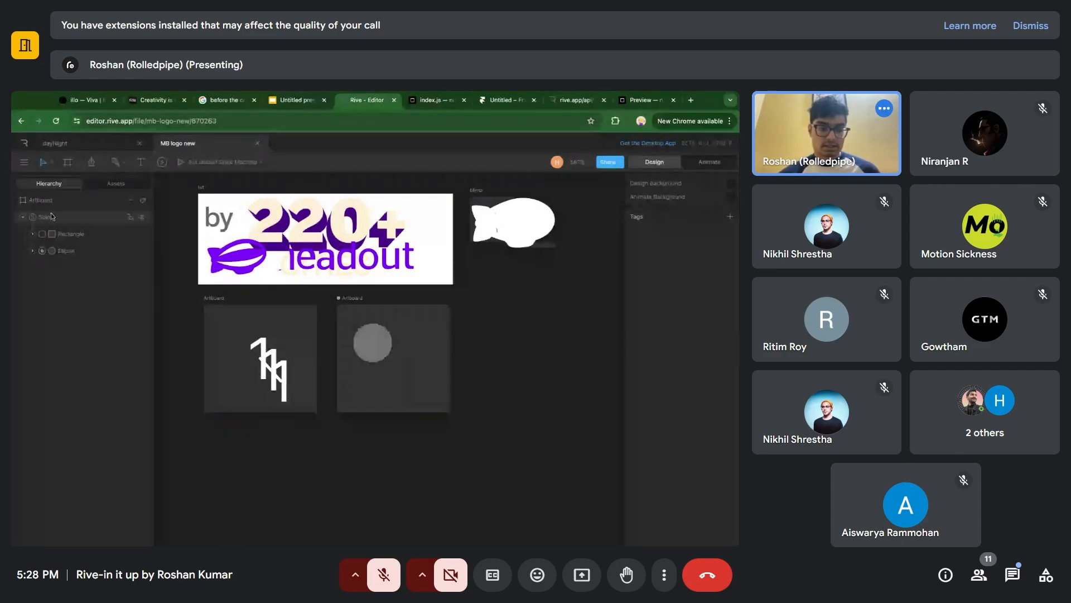
Delete the demo Solo with its shapes and remove the new artboard.
click(52, 218)
key(Delete)
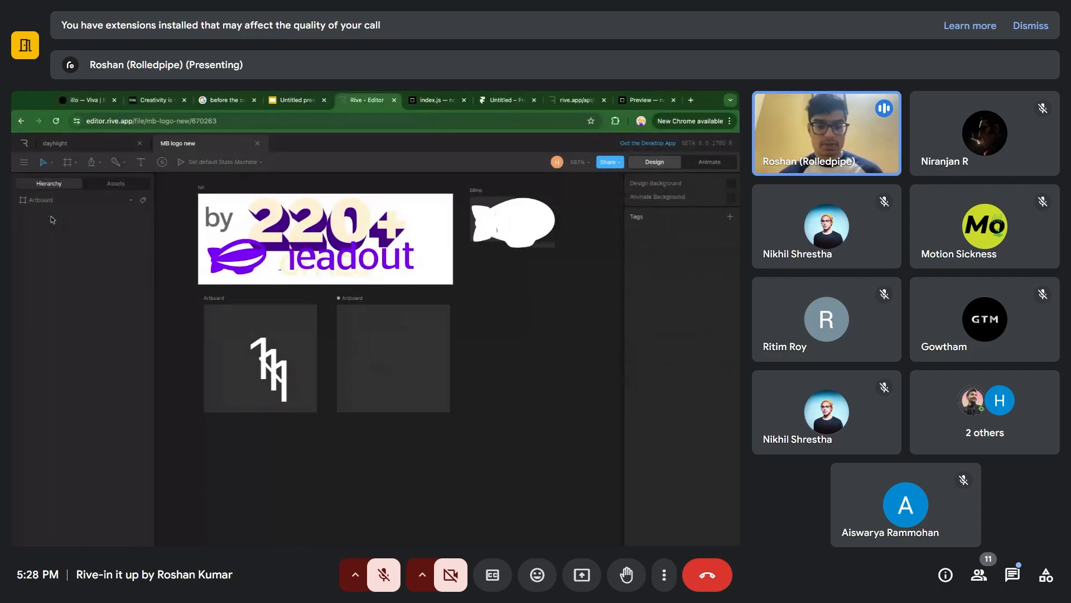
click(359, 304)
key(Delete)
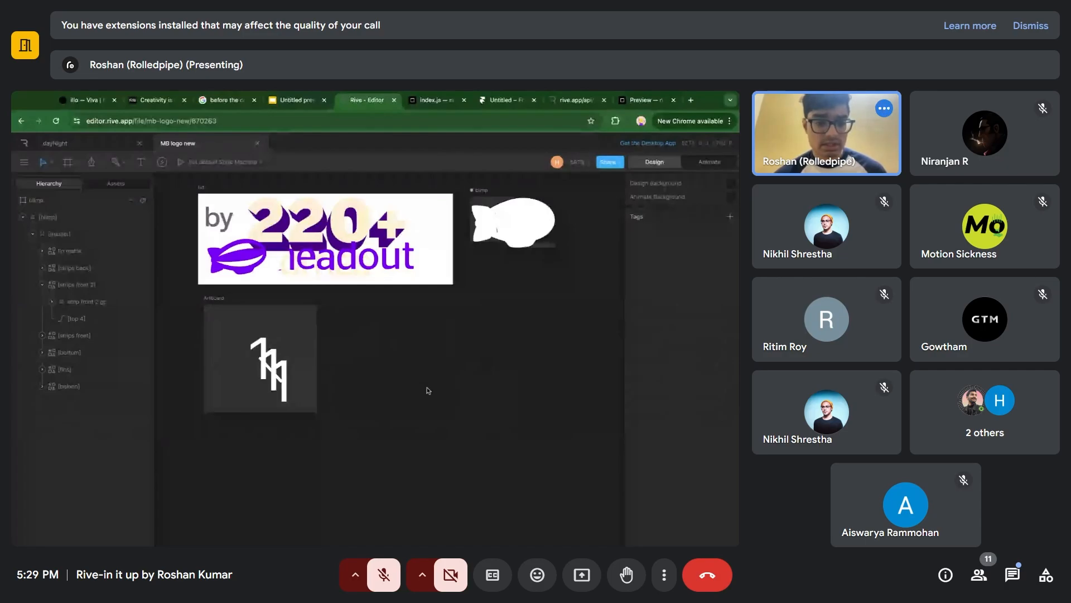
Inspect the three overlapping "1" texts and their layers on the small dark artboard.
click(292, 322)
scroll(292, 322, left, 1)
scroll(292, 322, up, 1)
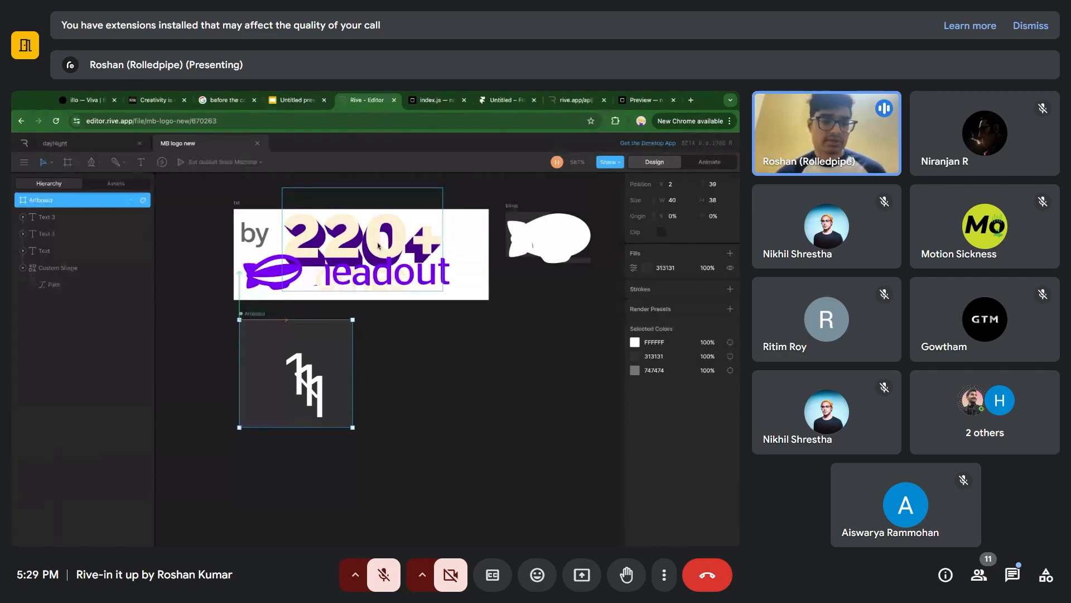
click(414, 377)
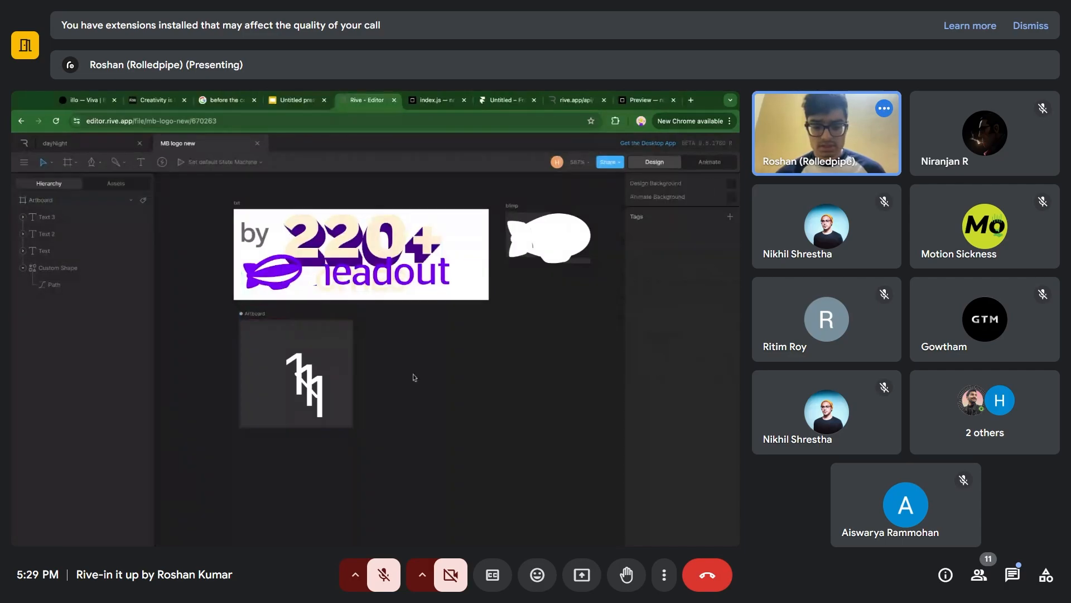
click(290, 363)
scroll(290, 363, up, 4)
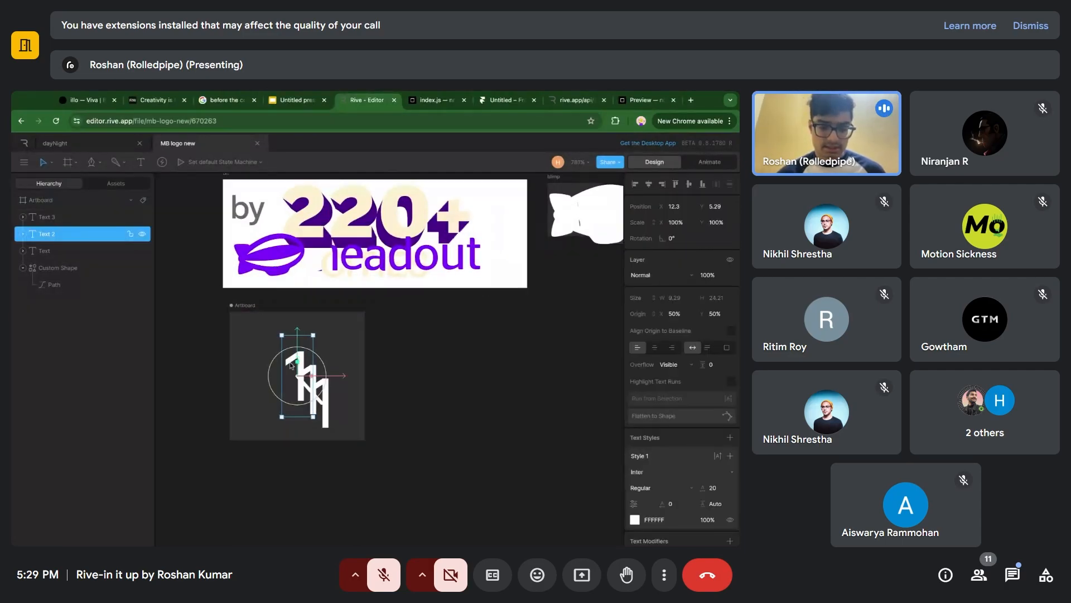
drag(413, 318, 243, 469)
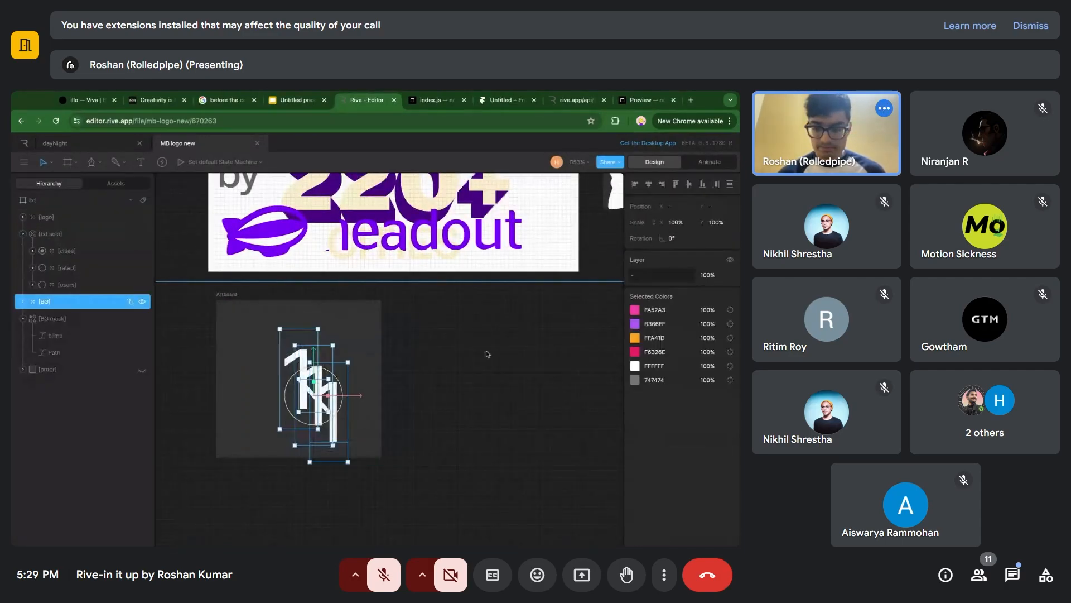
click(609, 257)
click(303, 385)
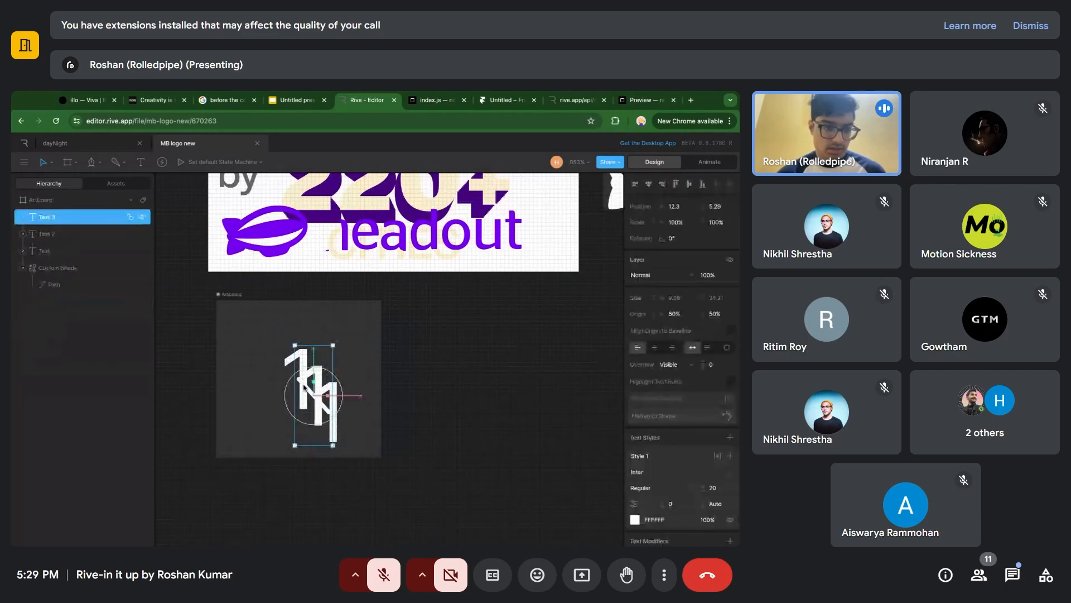
click(63, 277)
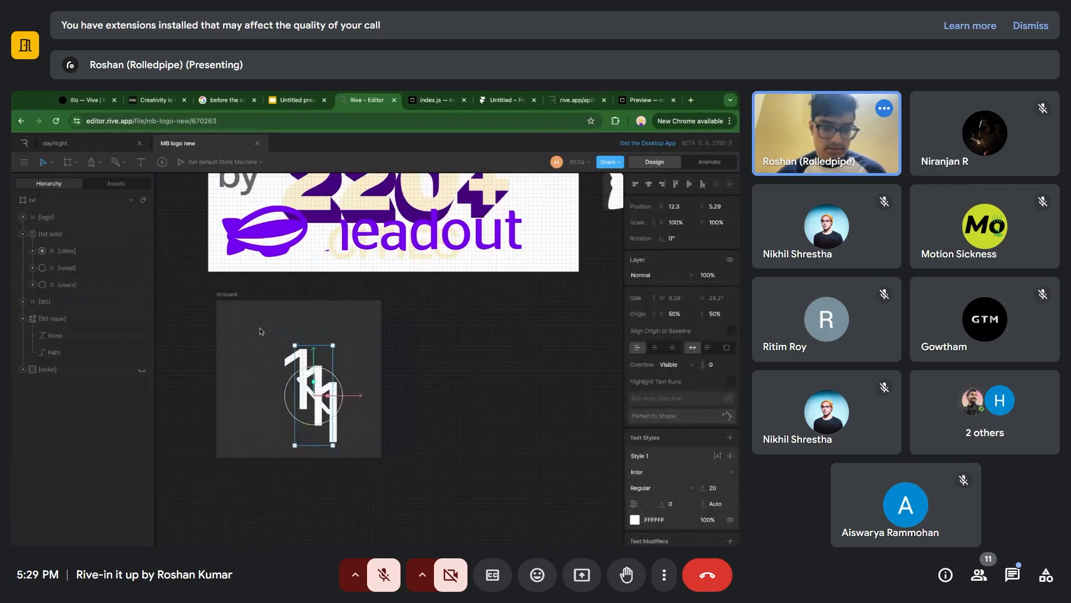
click(229, 295)
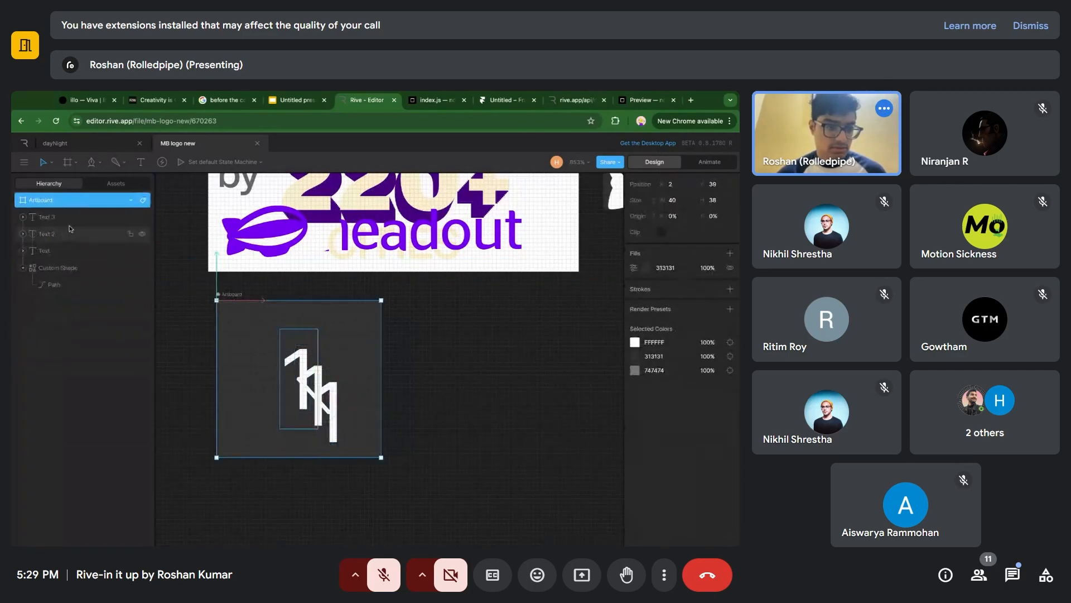
Delete the duplicate text layers Text 3 and Text 2 from the small artboard.
click(70, 221)
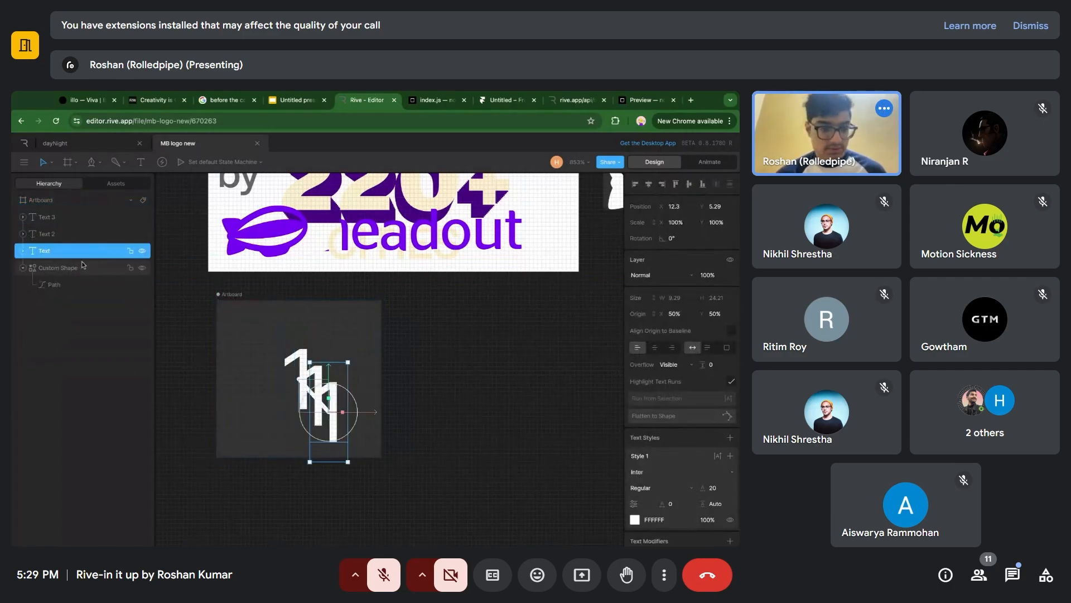
key(Delete)
click(76, 220)
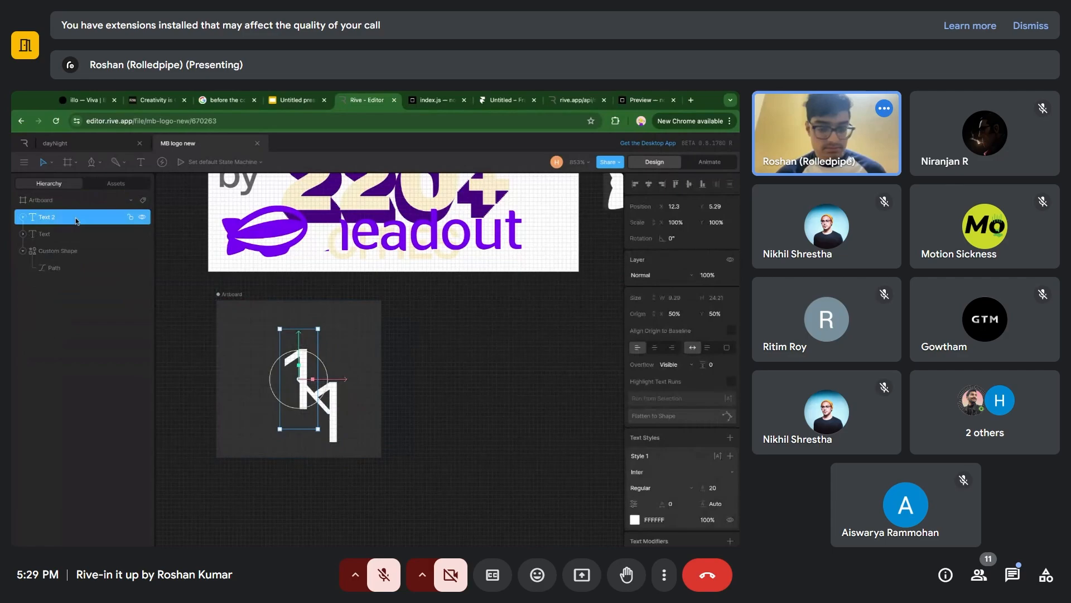
key(Delete)
Move the remaining "1" text off the diagonal line to the artboard's upper-left area and select the line.
click(76, 219)
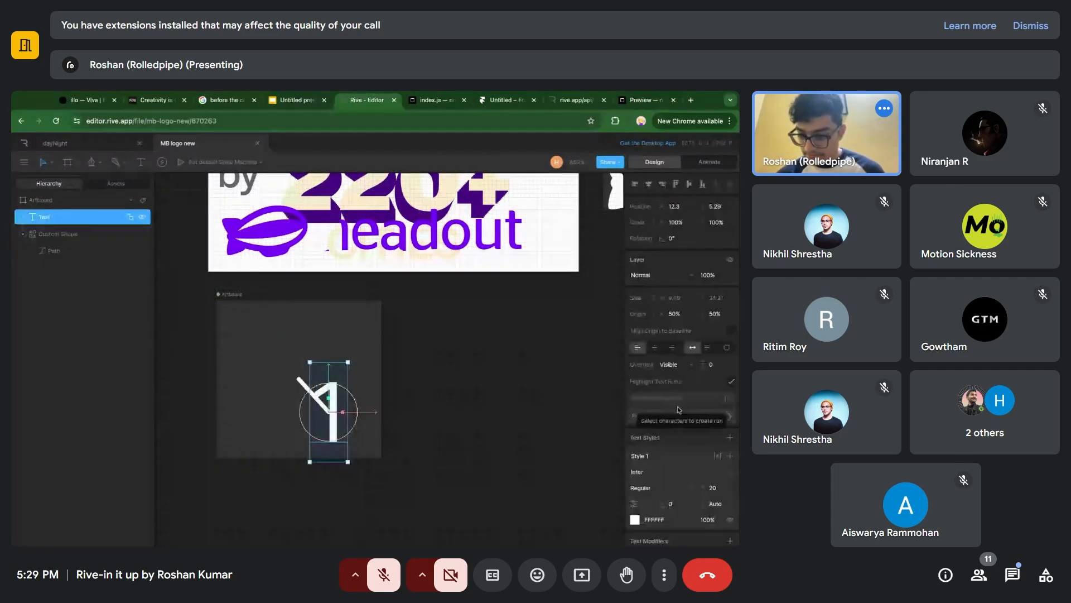
drag(332, 413, 272, 322)
click(314, 402)
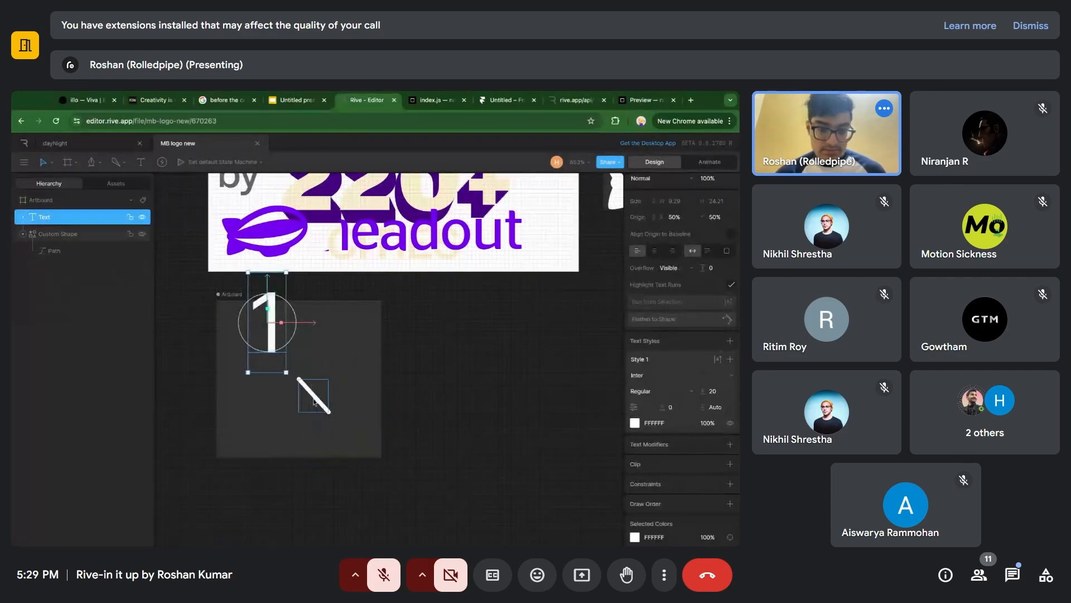
click(311, 429)
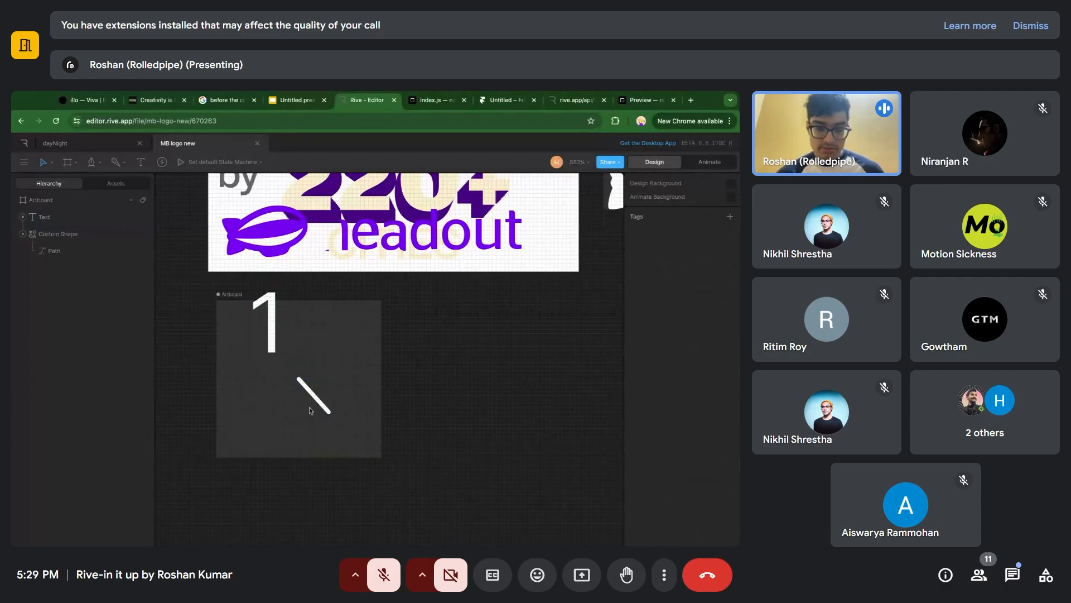
click(311, 398)
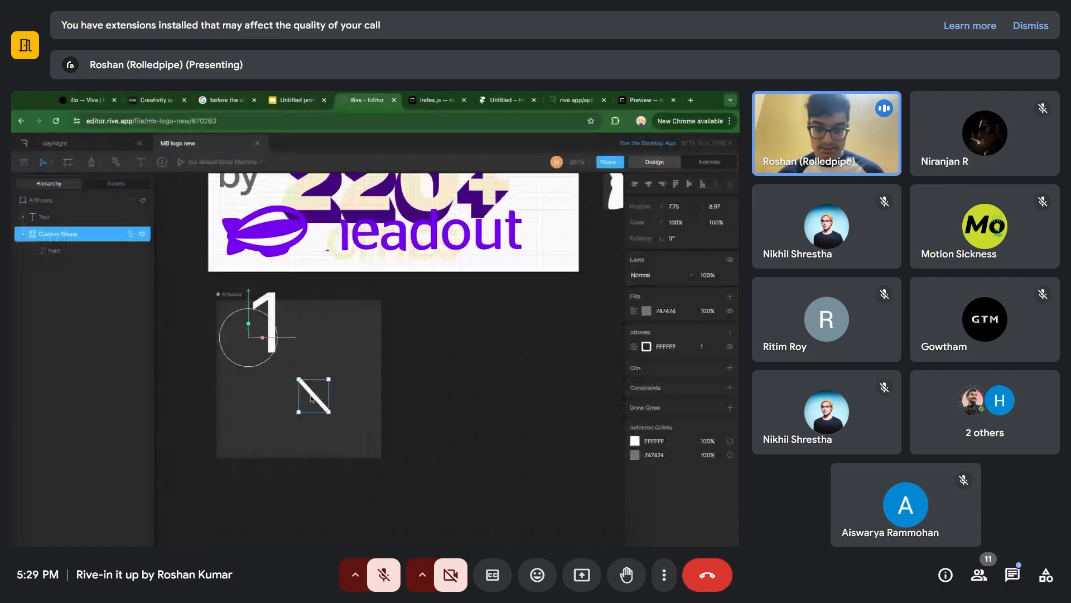
Try to draw a short two-point path near the artboard's lower-right corner with the Pen tool.
click(361, 390)
key(p)
click(361, 416)
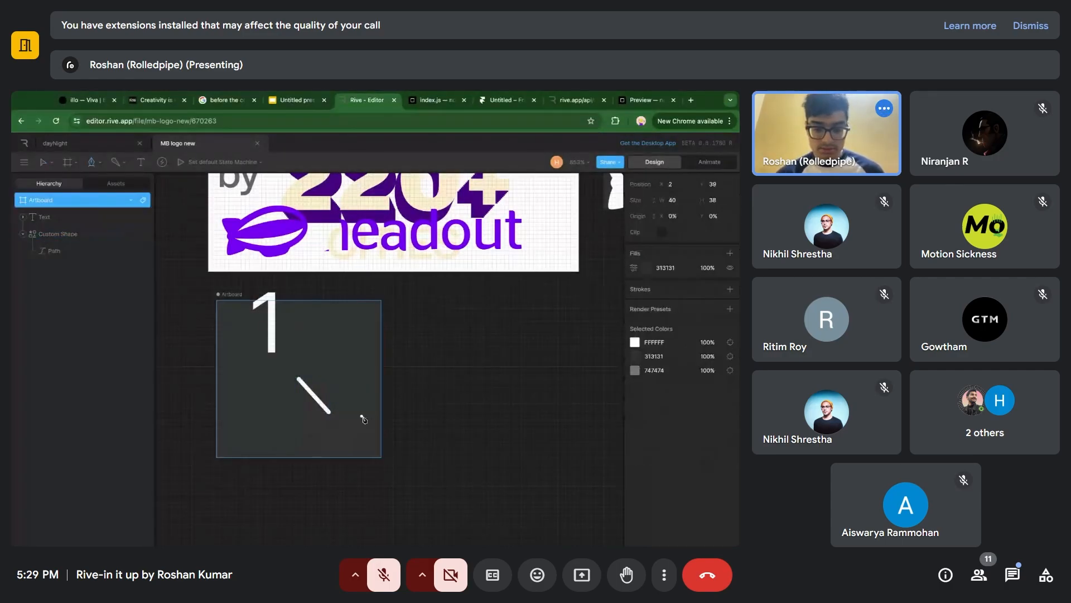
click(363, 447)
key(Escape)
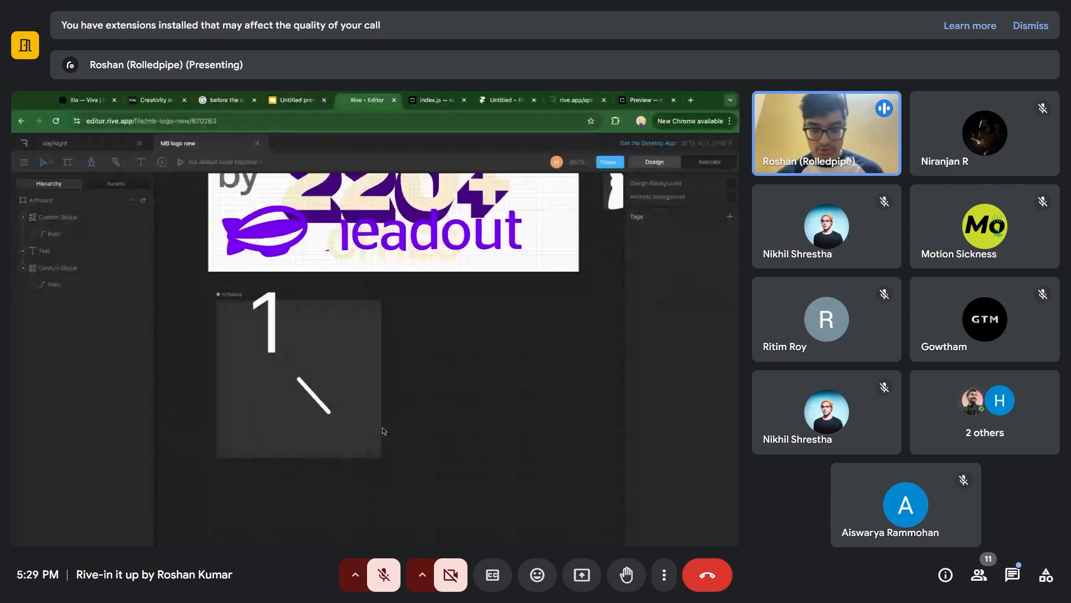
Draw a short horizontal root bone starting at the upper end of the diagonal line.
click(316, 400)
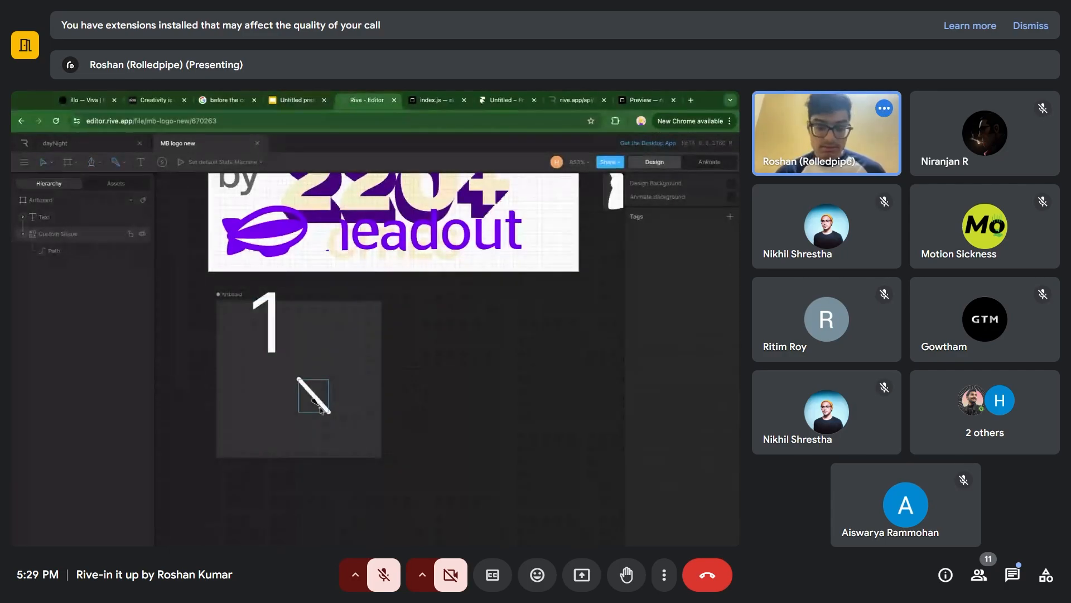
click(294, 369)
click(319, 369)
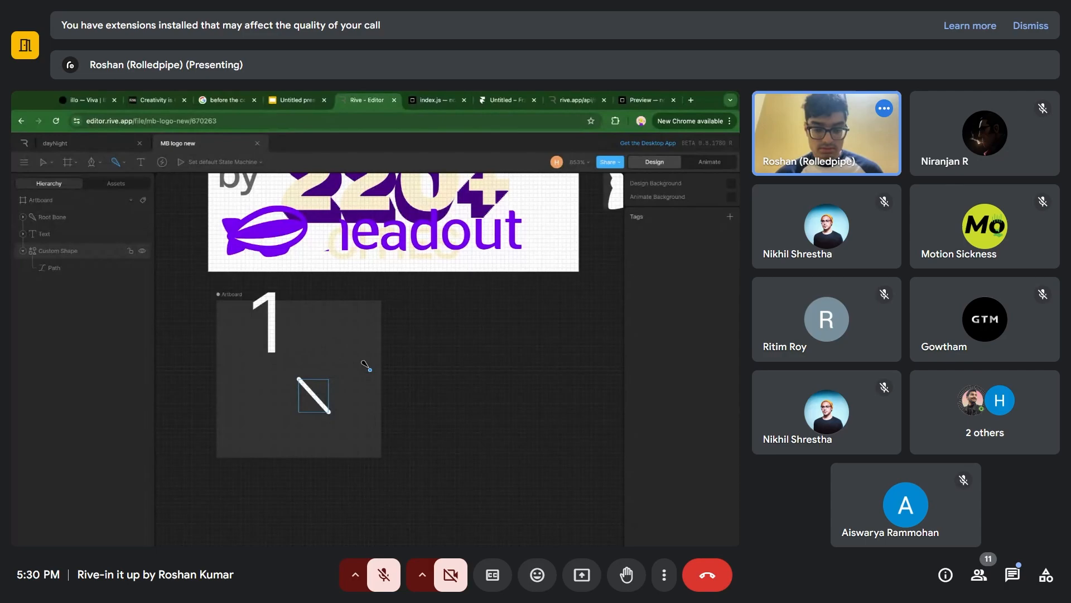
key(Escape)
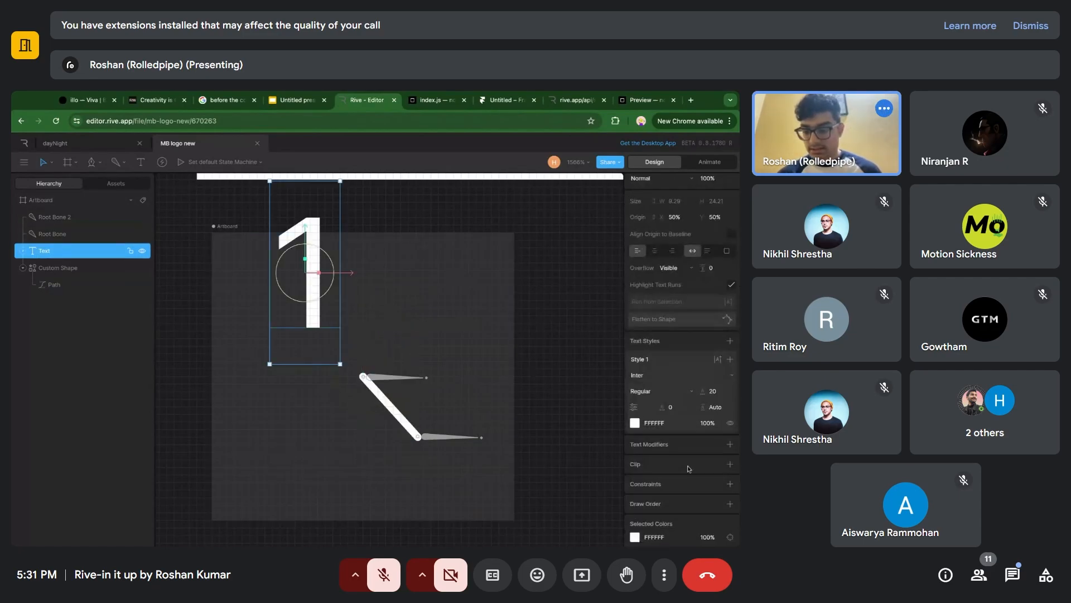
Set the "1" text's Follow Path constraint to target the diagonal Custom Shape and turn off Orient.
click(642, 497)
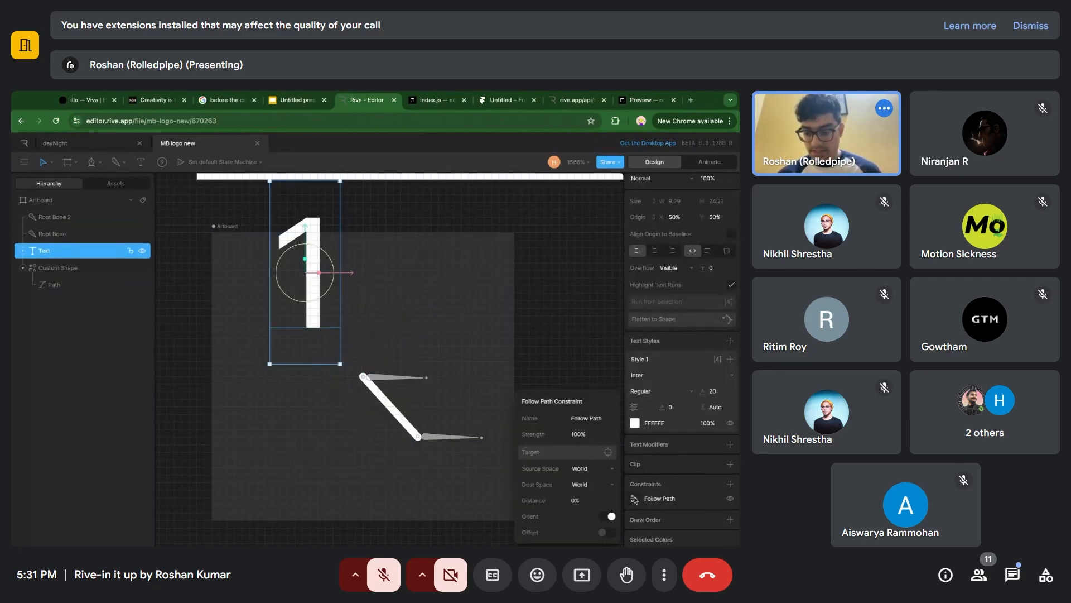
click(593, 453)
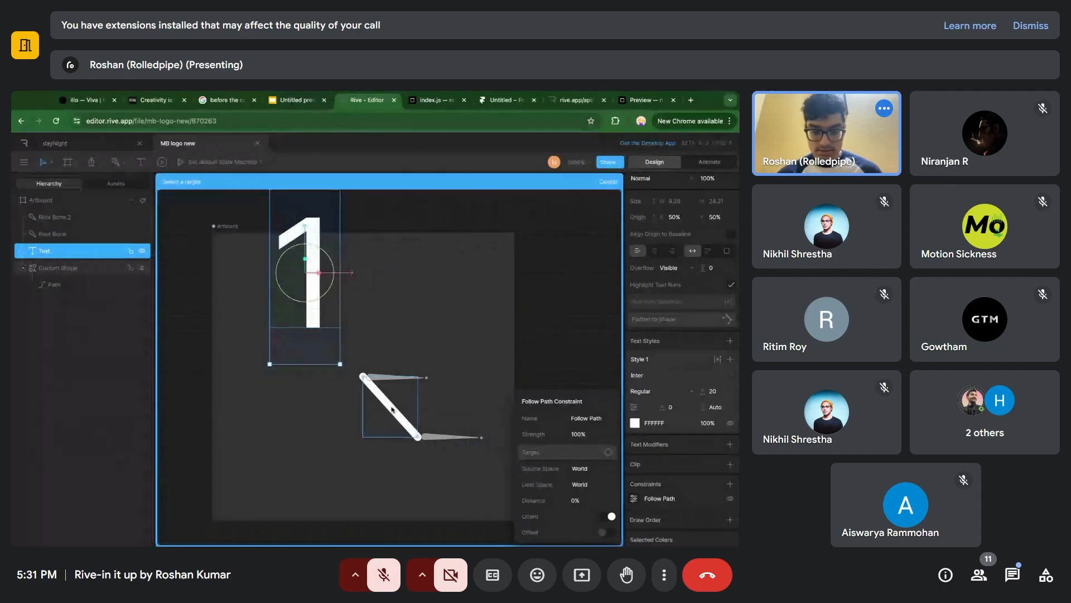
click(392, 409)
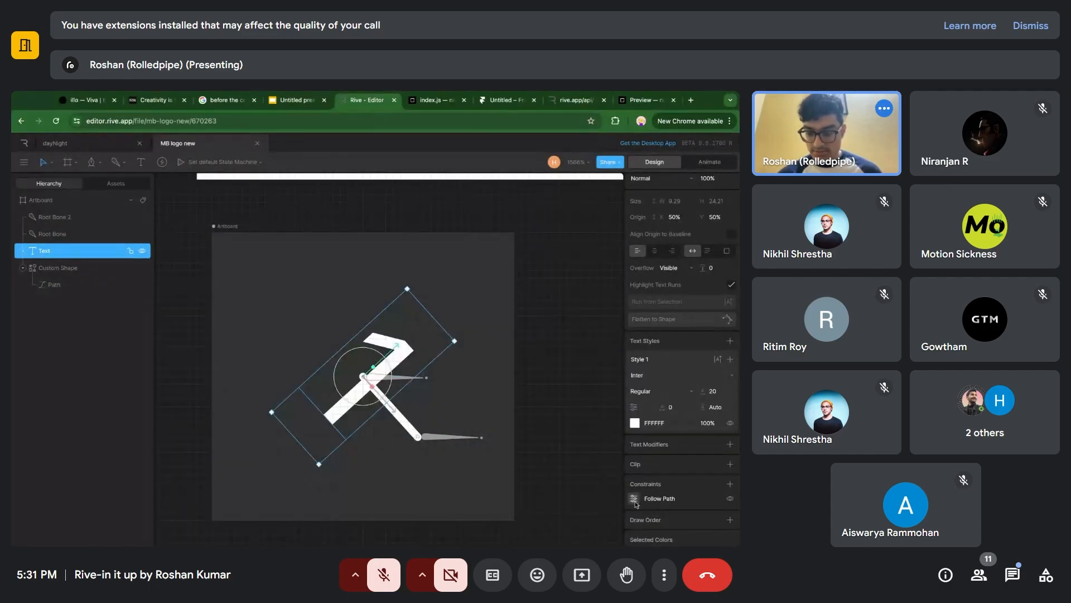
click(641, 498)
click(612, 516)
click(612, 516)
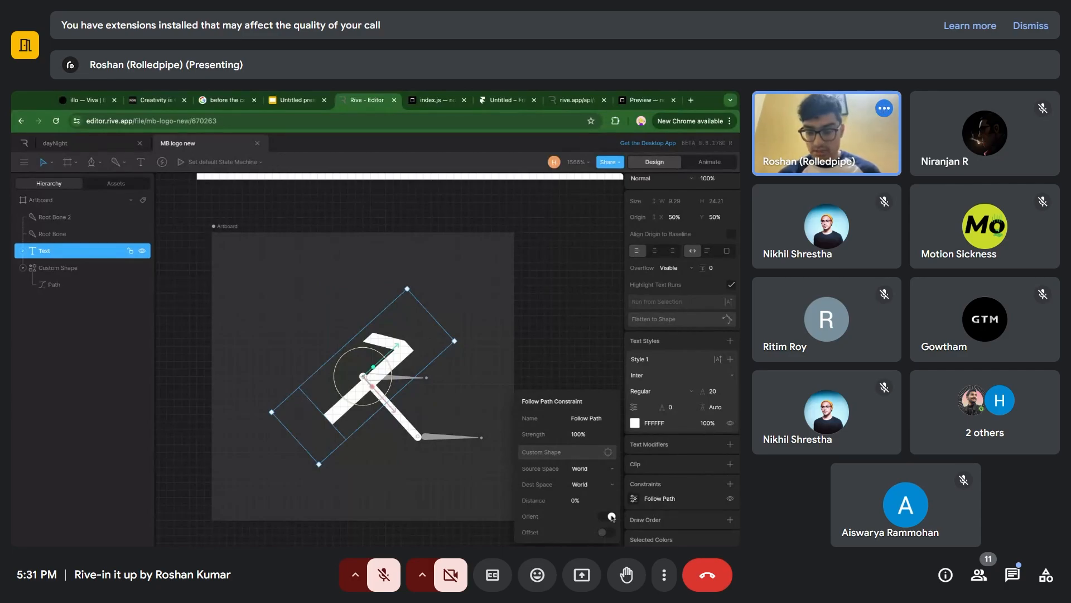
click(611, 516)
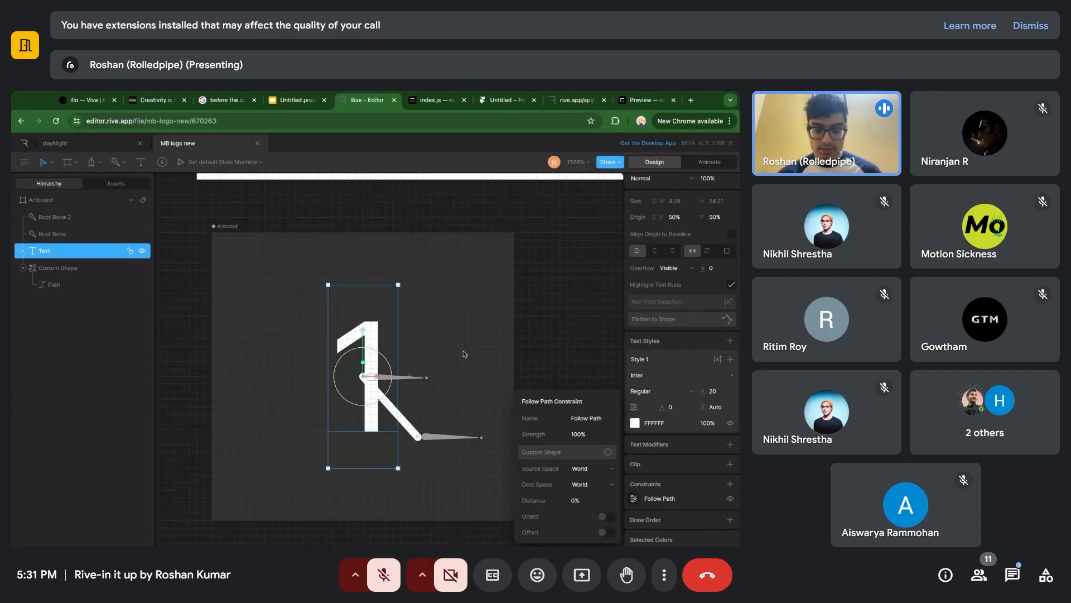
click(463, 353)
Move the bone at the line's upper end left to about X 16.65 and slightly upward.
click(373, 360)
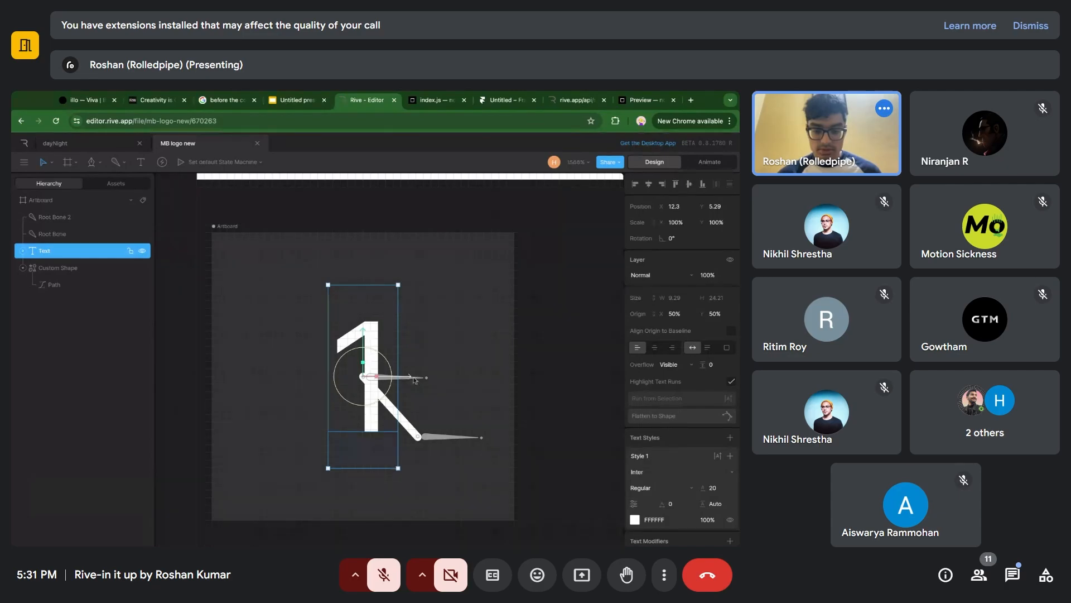
click(414, 379)
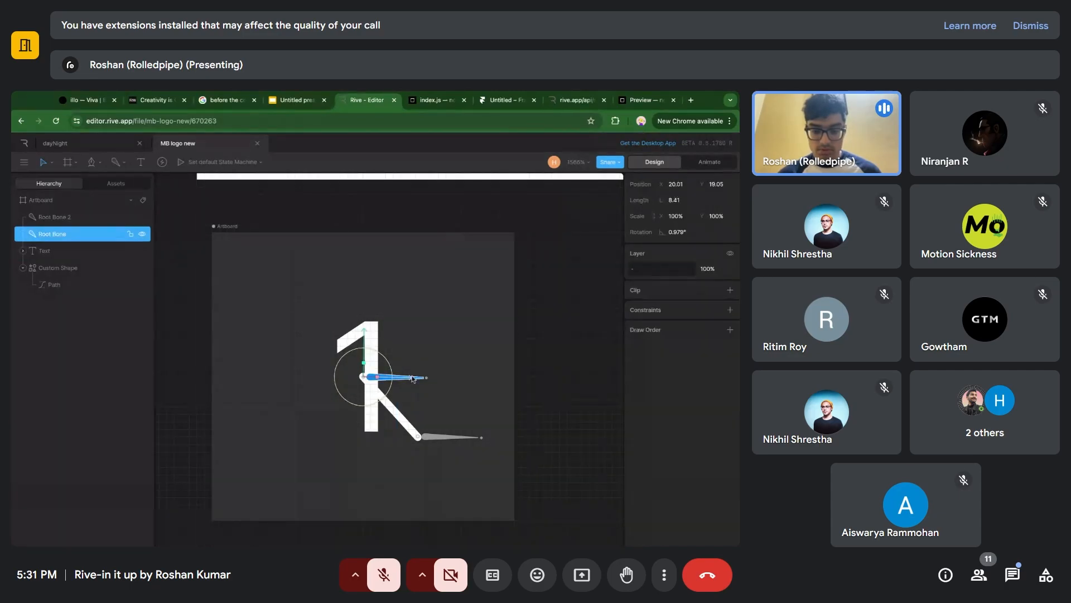
drag(416, 382, 394, 366)
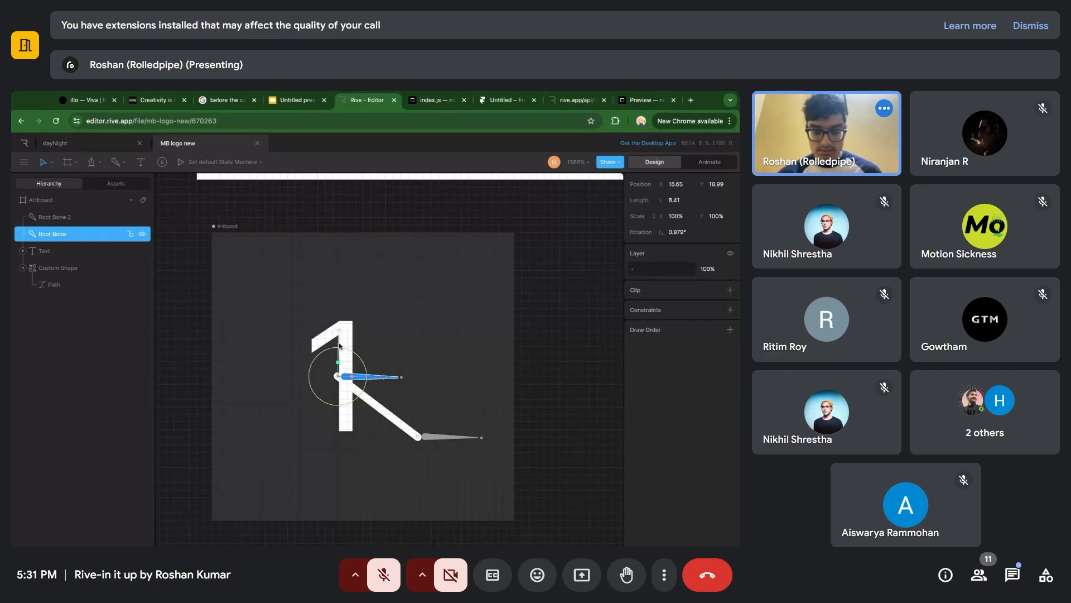
drag(340, 343, 339, 318)
click(373, 313)
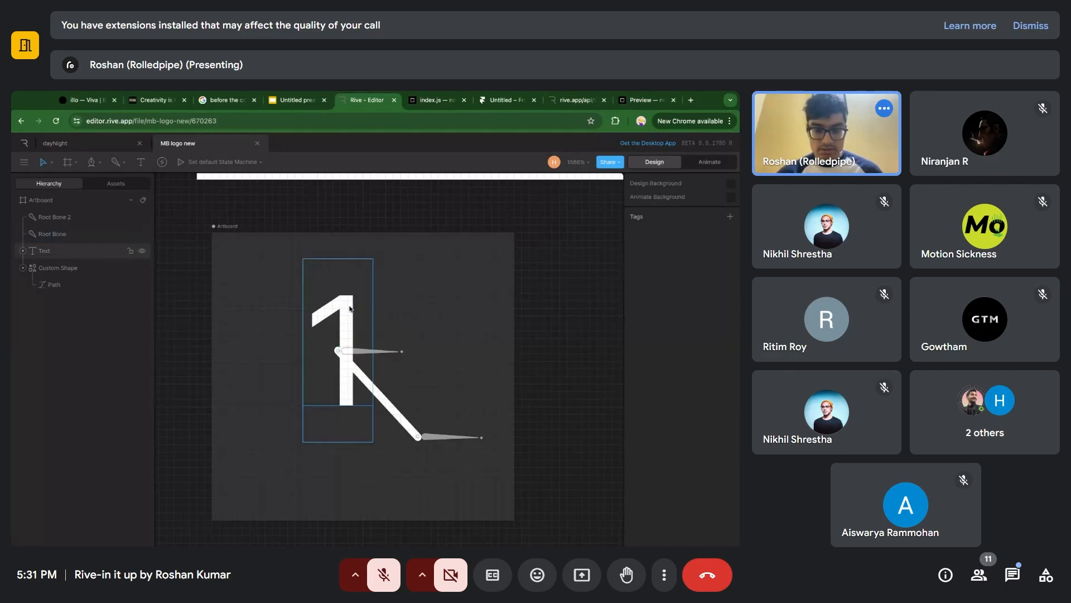
Duplicate the "1" text and set the copy's Follow Path distance to 100%.
click(343, 309)
key(super+d)
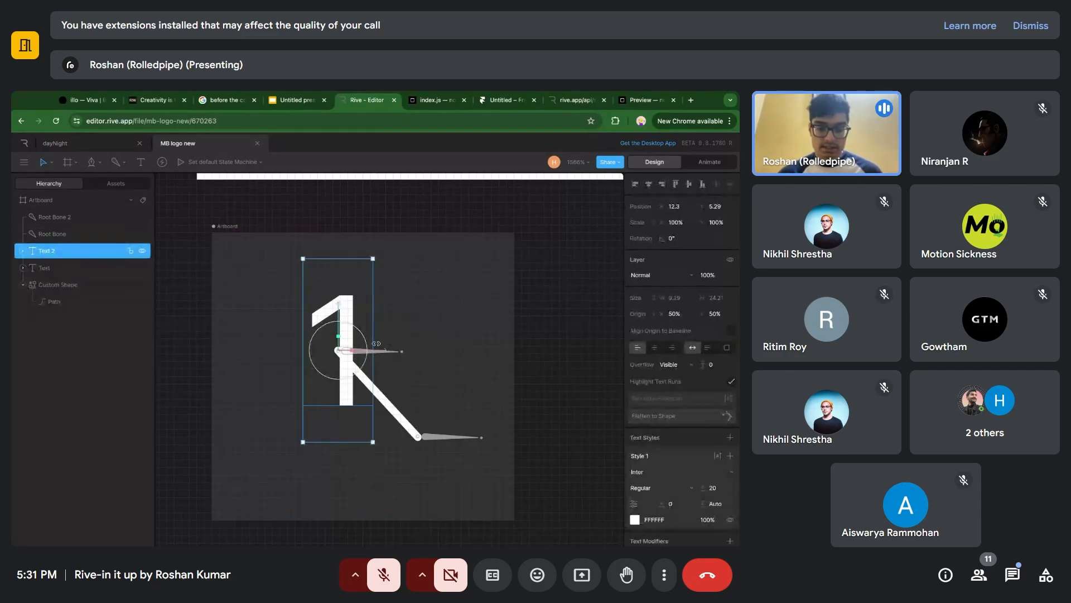
scroll(681, 447, down, 3)
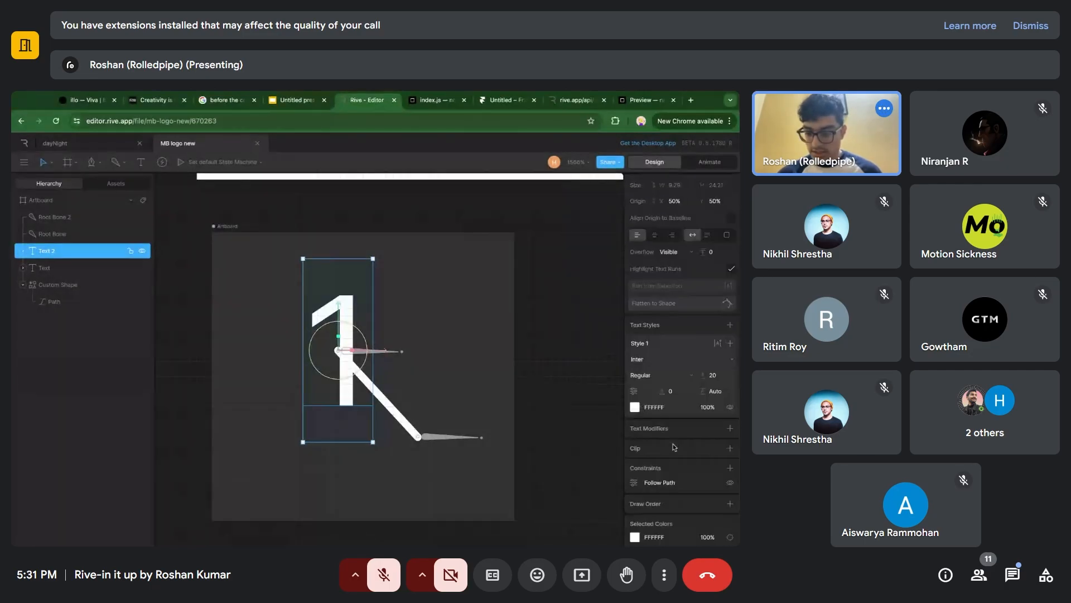
click(634, 483)
mouse_move(572, 500)
mouse_down()
mouse_move(617, 500)
mouse_move(579, 490)
mouse_move(591, 502)
mouse_move(578, 500)
mouse_up()
click(578, 501)
text(100)
key(Return)
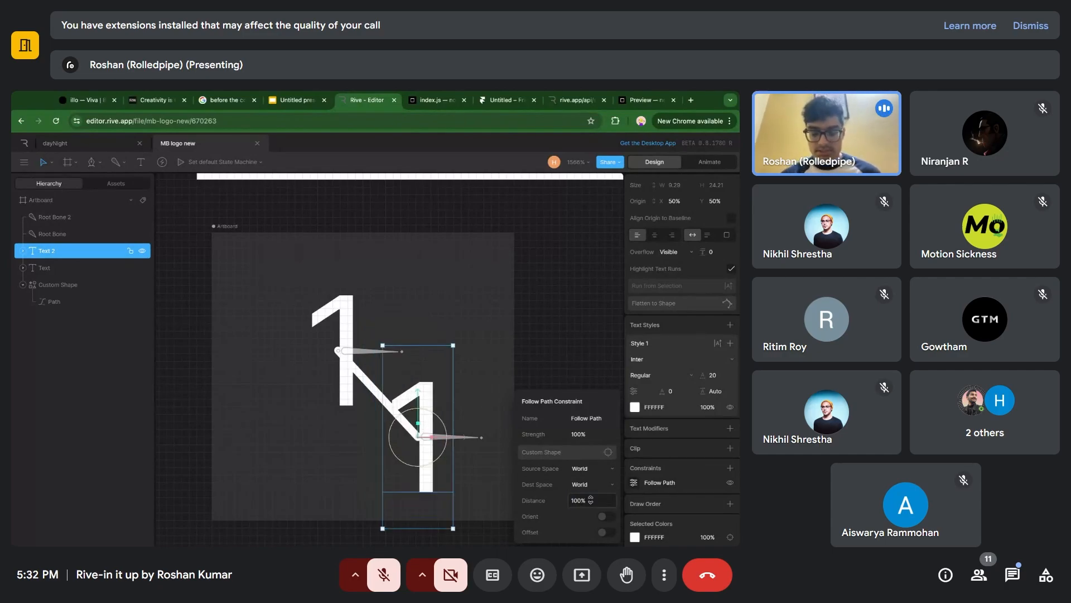
Duplicate the "1" text at the line's lower end and set the new copy's Follow Path distance to 50%.
click(528, 298)
click(429, 397)
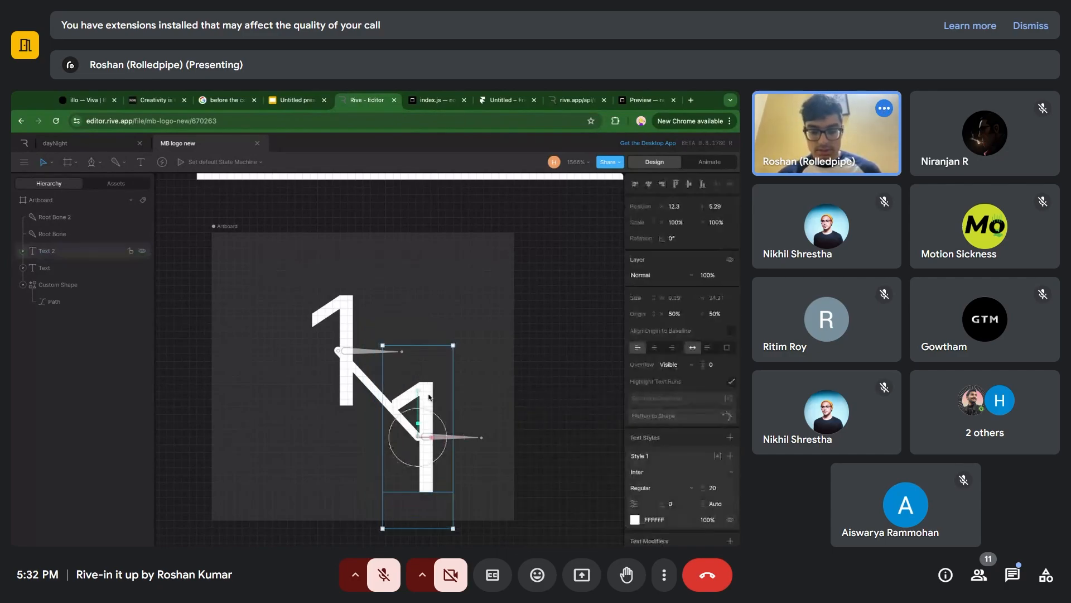
key(ctrl+d)
scroll(640, 475, down, 2)
click(640, 484)
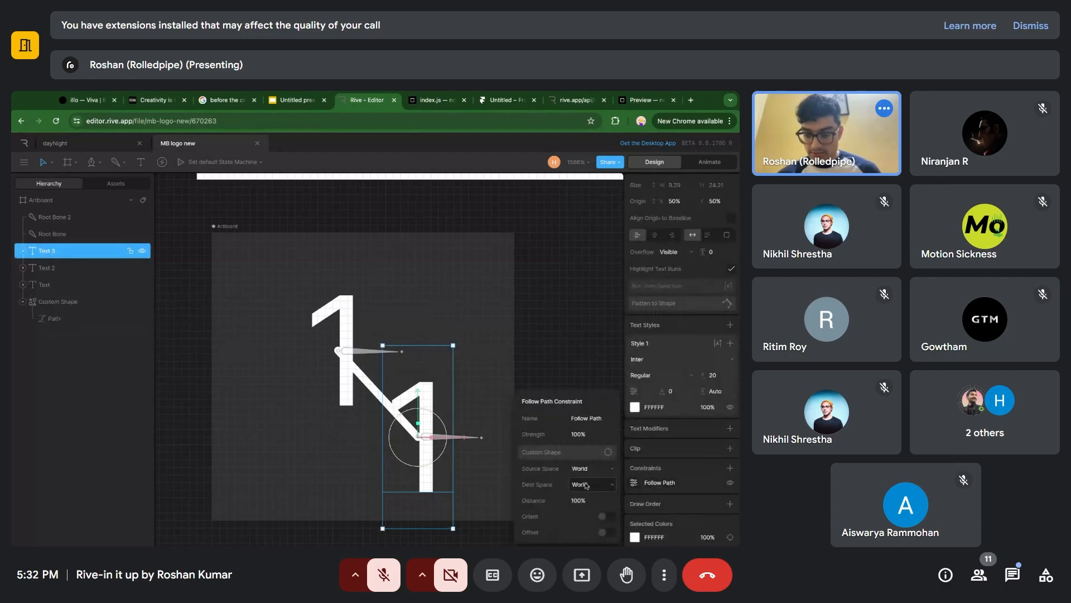
click(588, 500)
text(50)
key(Return)
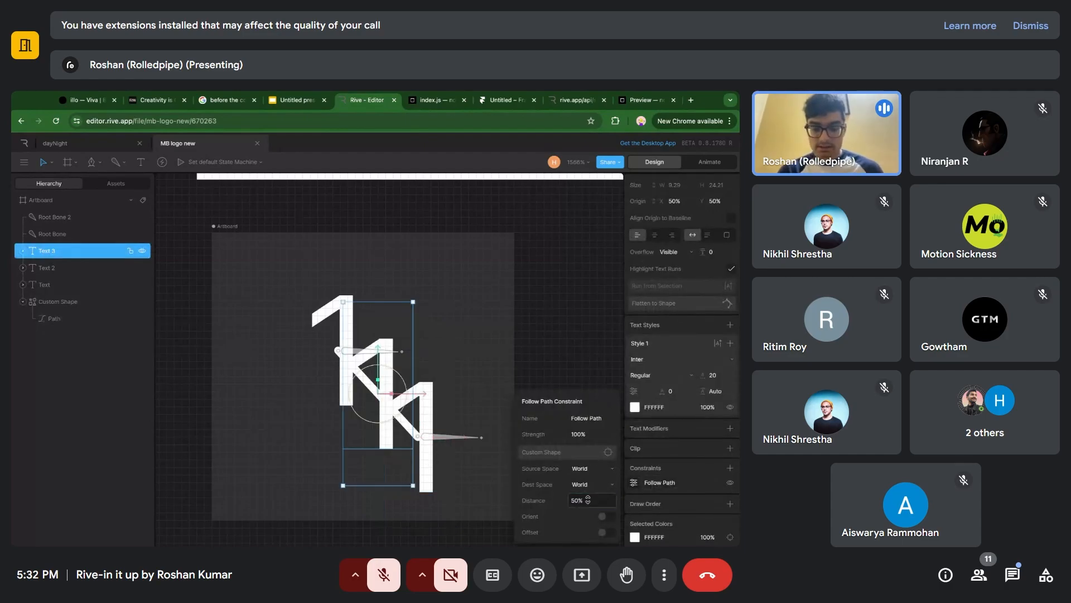
click(457, 330)
Compare the three stacked "1" texts with the 220+ leadout artwork on the artboard above.
scroll(480, 302, down, 3)
scroll(480, 302, up, 2)
scroll(480, 302, right, 1)
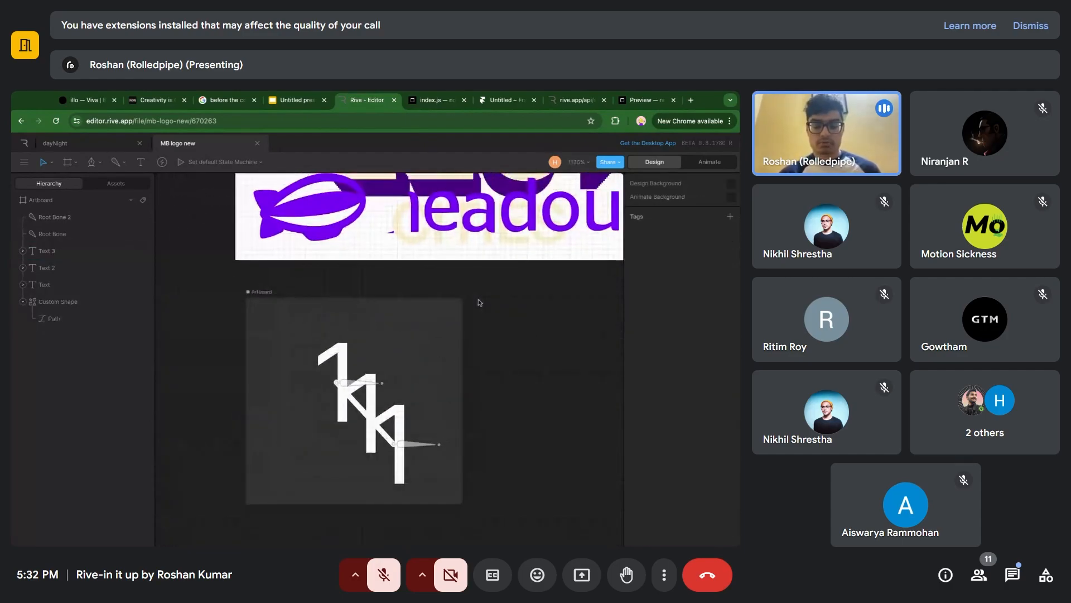
scroll(393, 219, up, 2)
scroll(394, 219, right, 1)
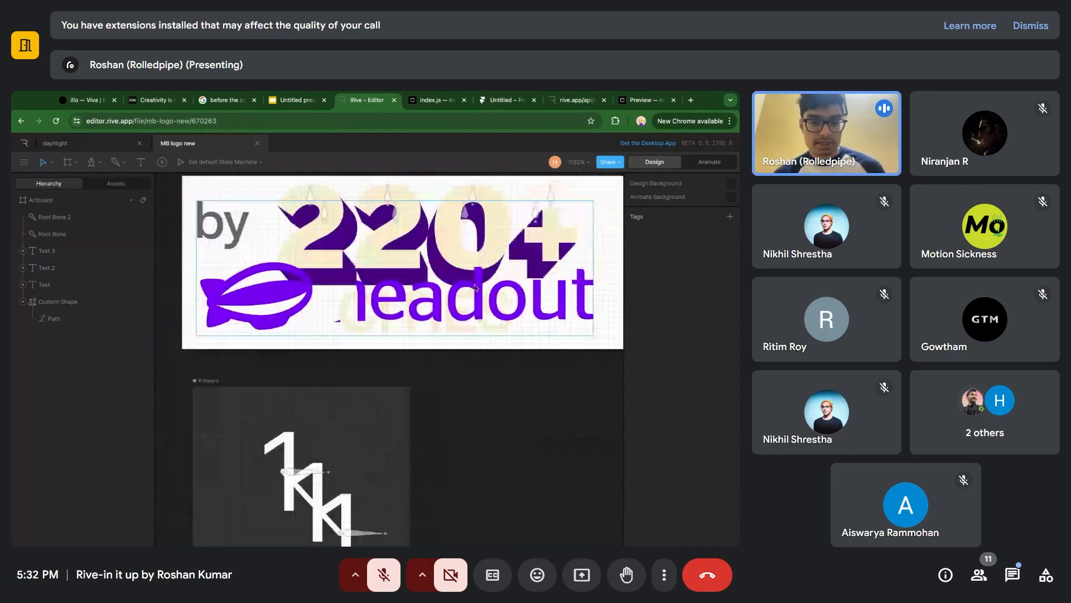
scroll(392, 218, down, 2)
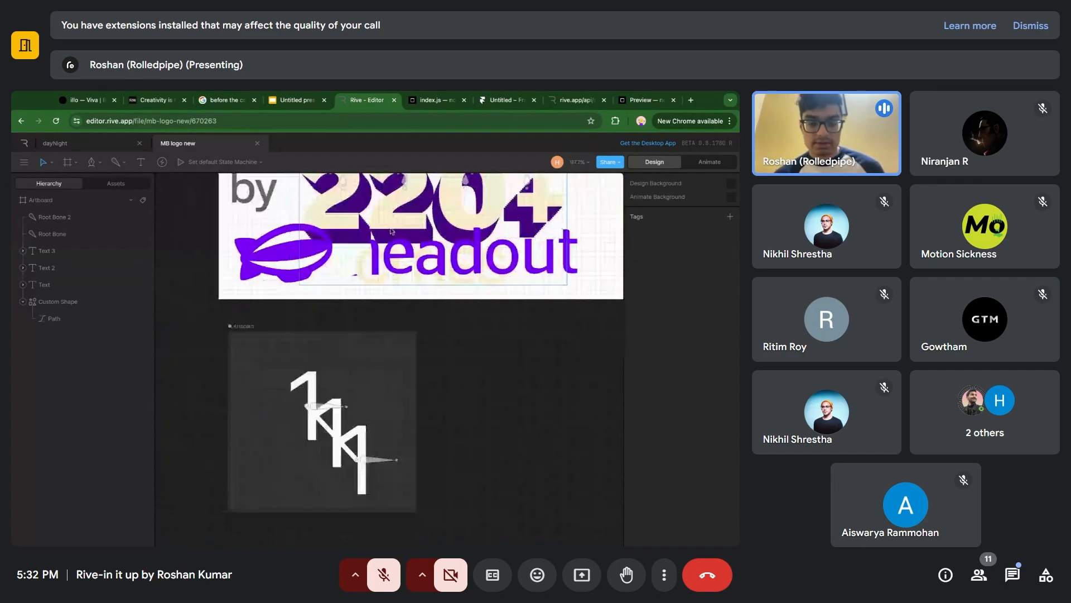
scroll(392, 231, down, 2)
scroll(392, 231, left, 1)
scroll(343, 328, up, 2)
scroll(335, 318, down, 1)
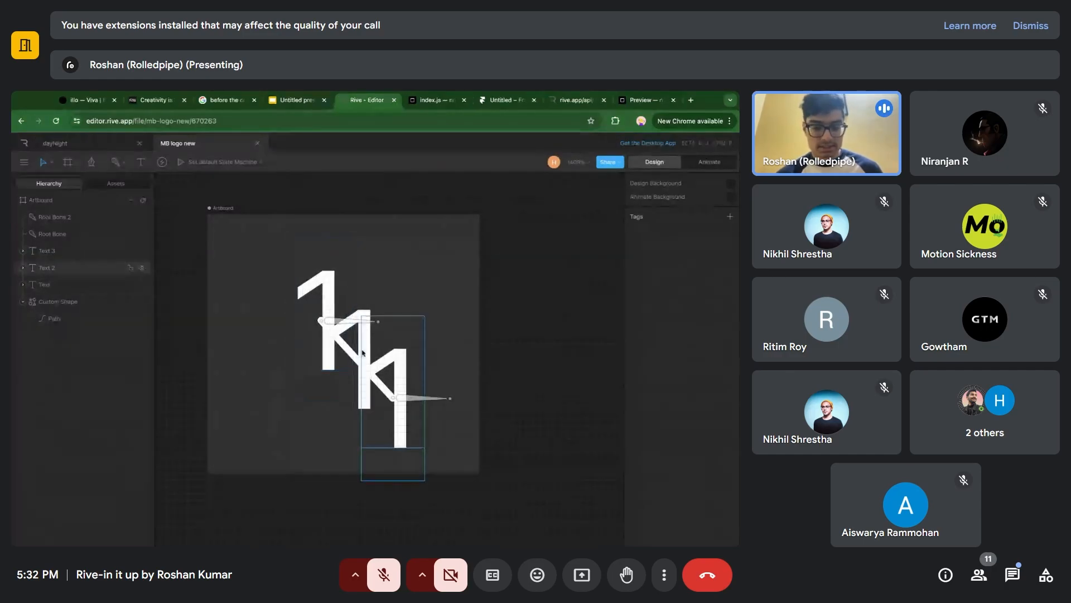
scroll(357, 346, up, 4)
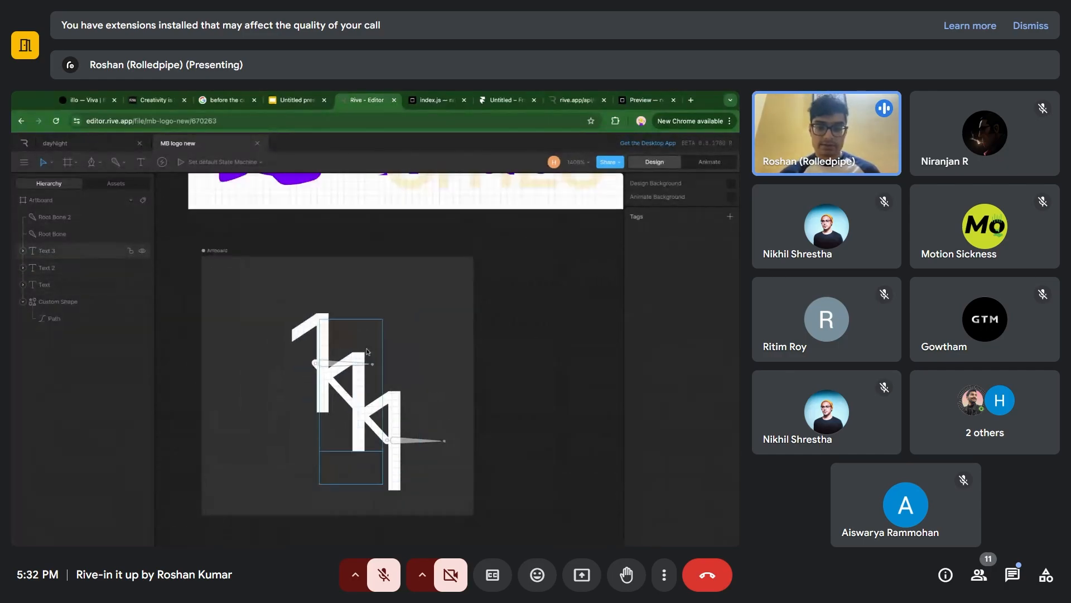
scroll(367, 351, up, 5)
scroll(369, 352, down, 5)
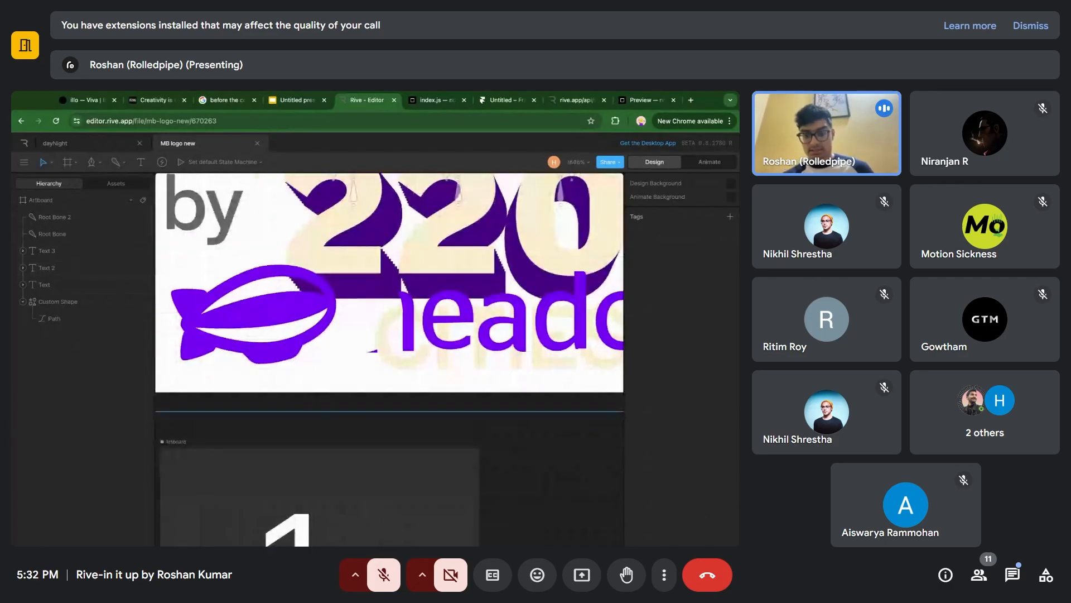
scroll(365, 348, down, 6)
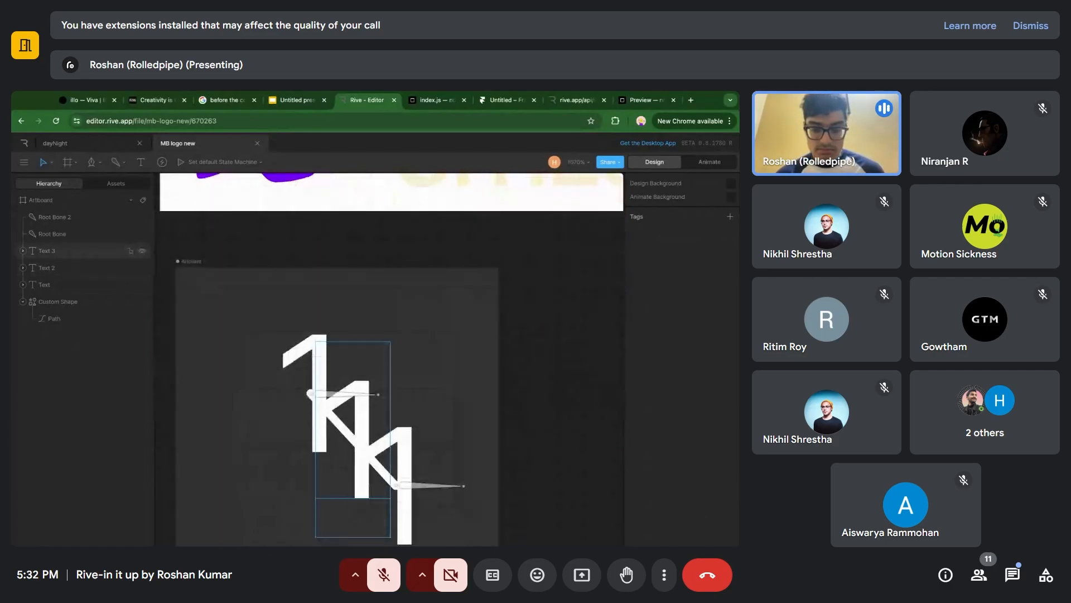
Move the bone at the line's lower end (Root Bone 2) up and left to bring the three "1" texts closer together.
click(357, 367)
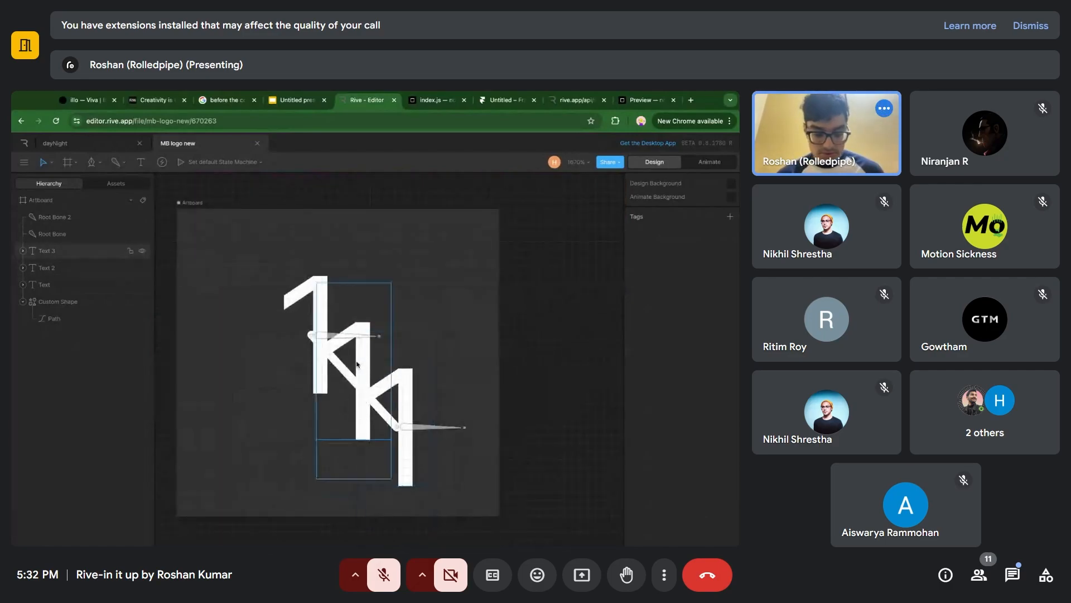
click(415, 392)
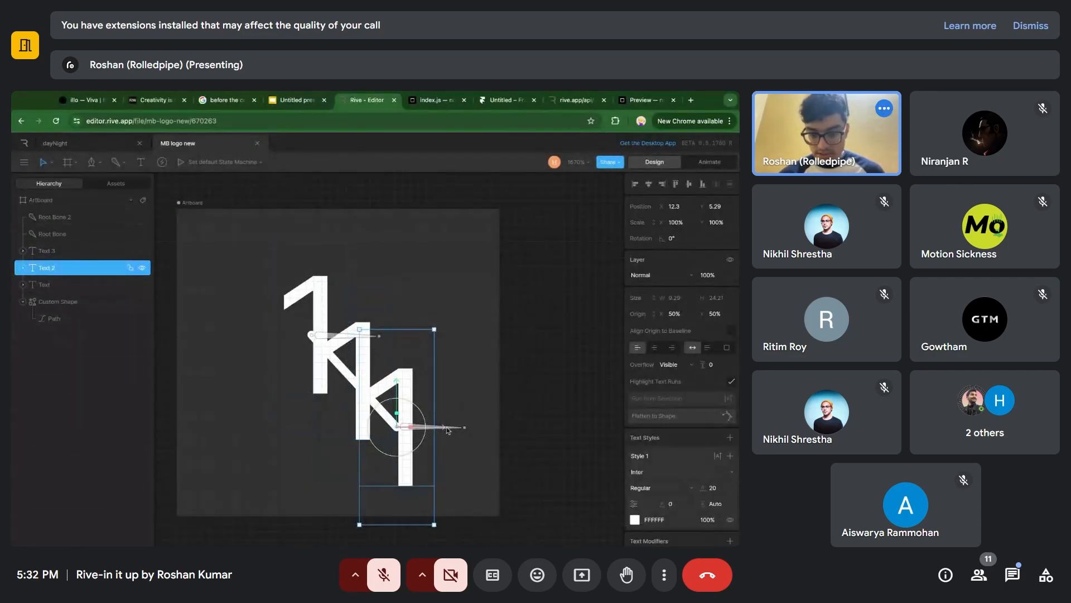
click(455, 430)
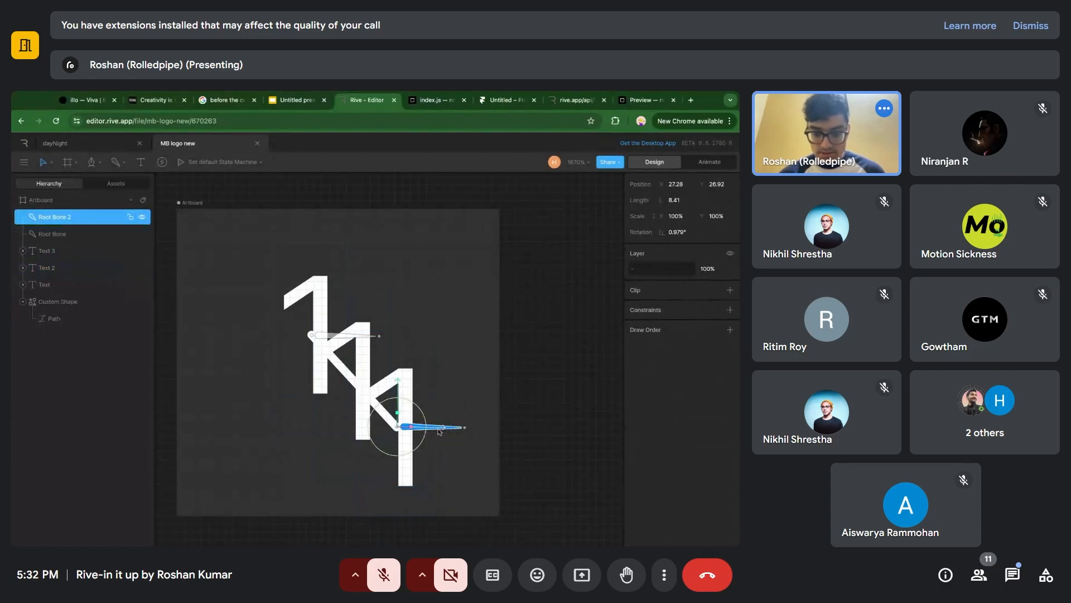
mouse_move(439, 431)
mouse_down()
mouse_move(424, 431)
mouse_move(458, 432)
mouse_move(408, 432)
mouse_move(435, 431)
mouse_up()
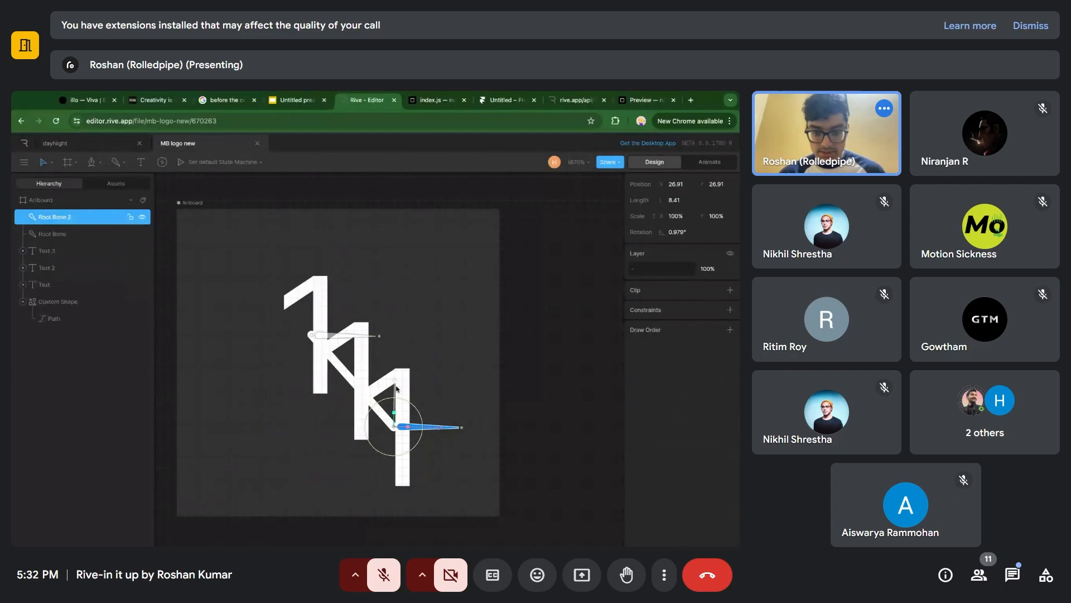
drag(397, 389, 402, 364)
click(457, 301)
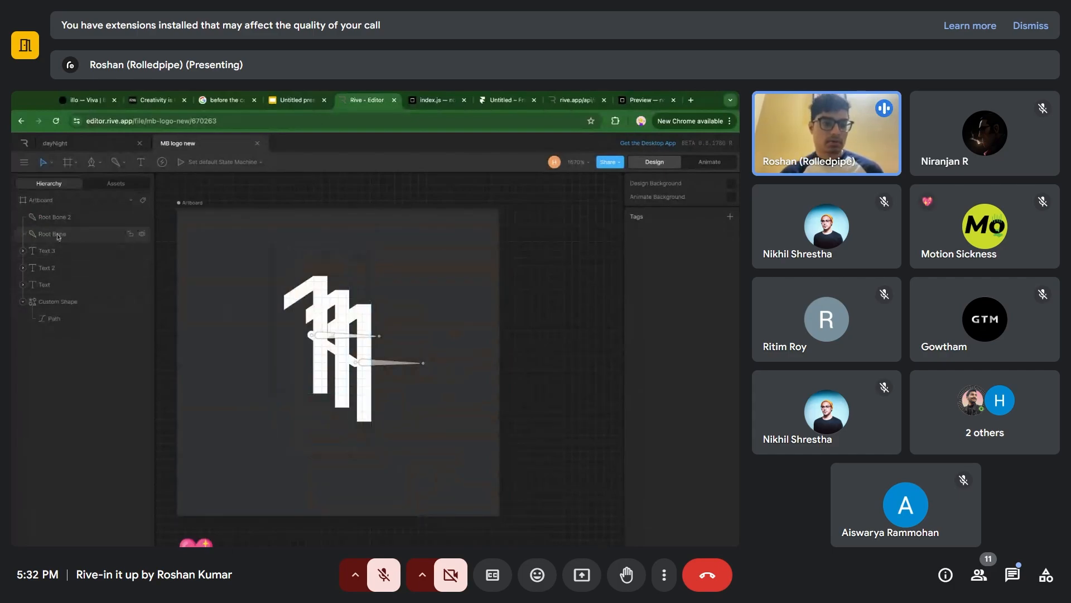
Expand the Text 3, Text 2 and Text layers in the hierarchy to reveal their text runs.
click(24, 250)
click(33, 267)
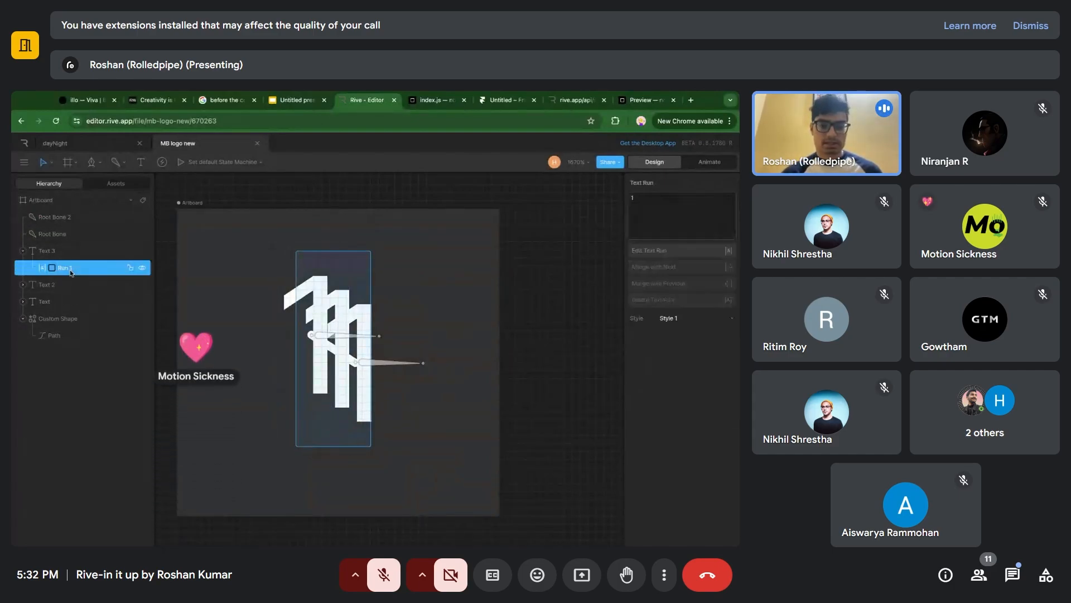
click(23, 285)
click(23, 318)
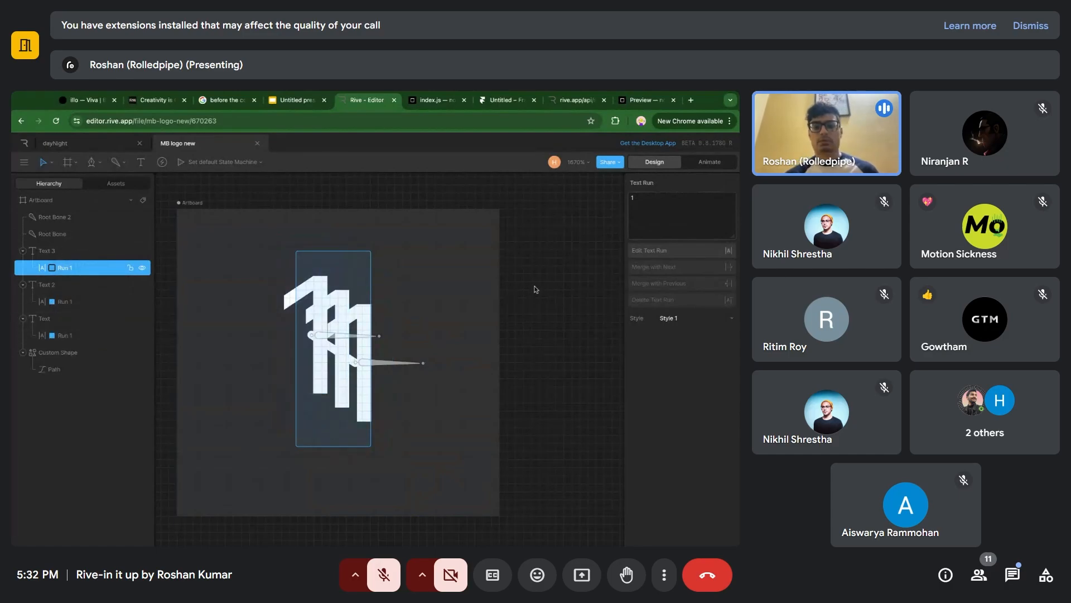
click(442, 306)
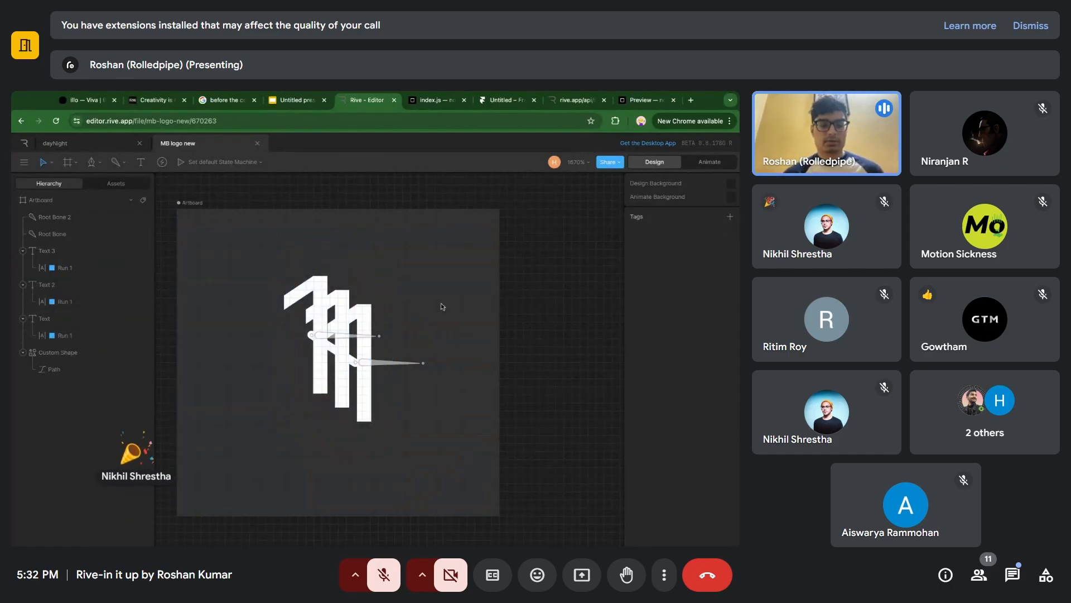
In Animate mode, key the text value "1" of all three runs at the start of Timeline 1.
scroll(355, 302, down, 5)
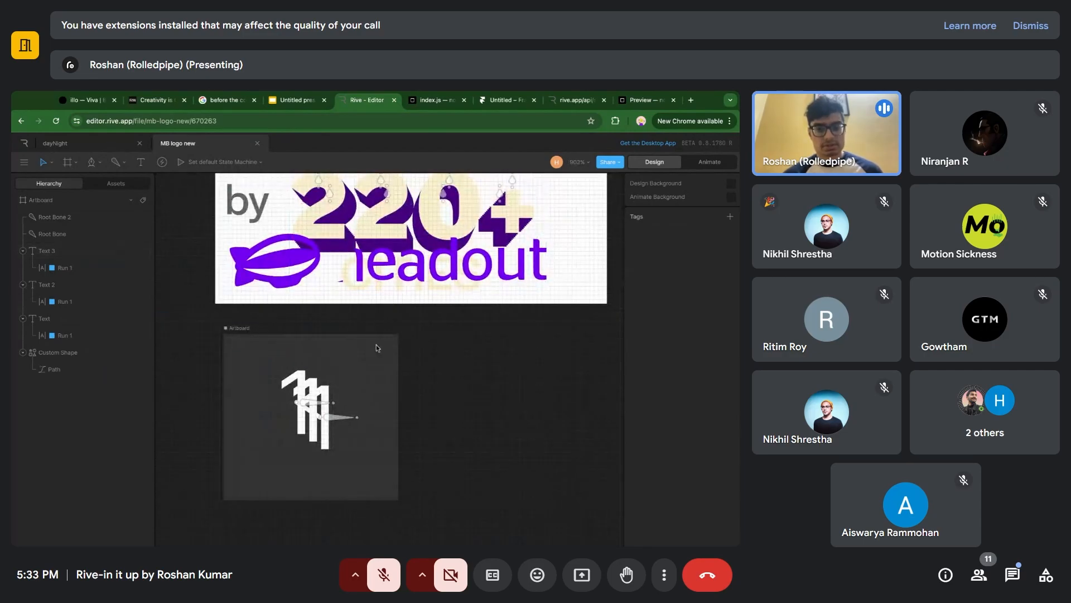
scroll(376, 345, up, 4)
scroll(376, 345, down, 1)
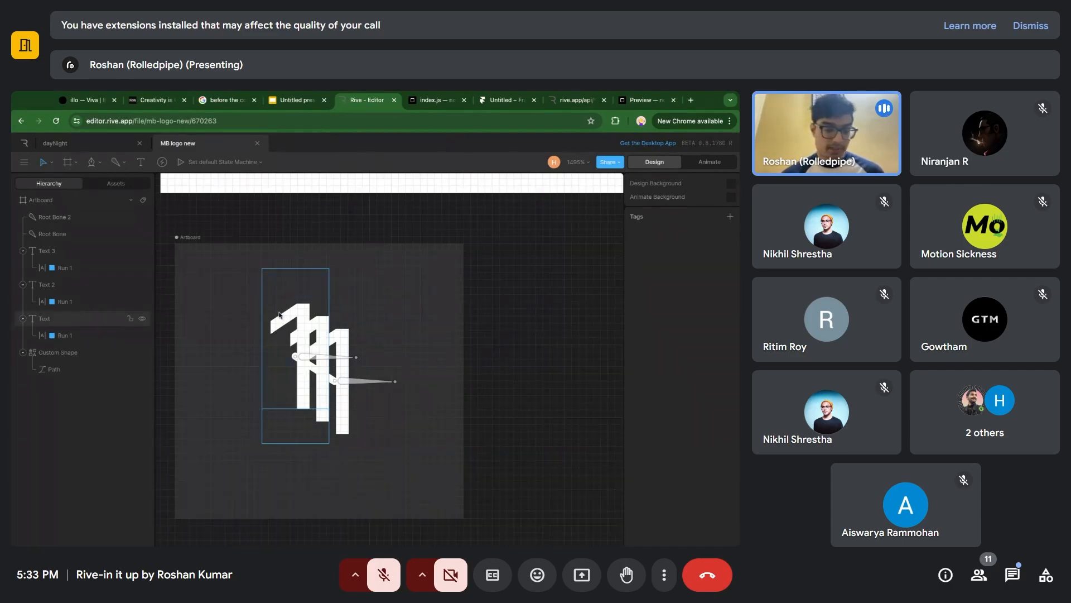
key(Tab)
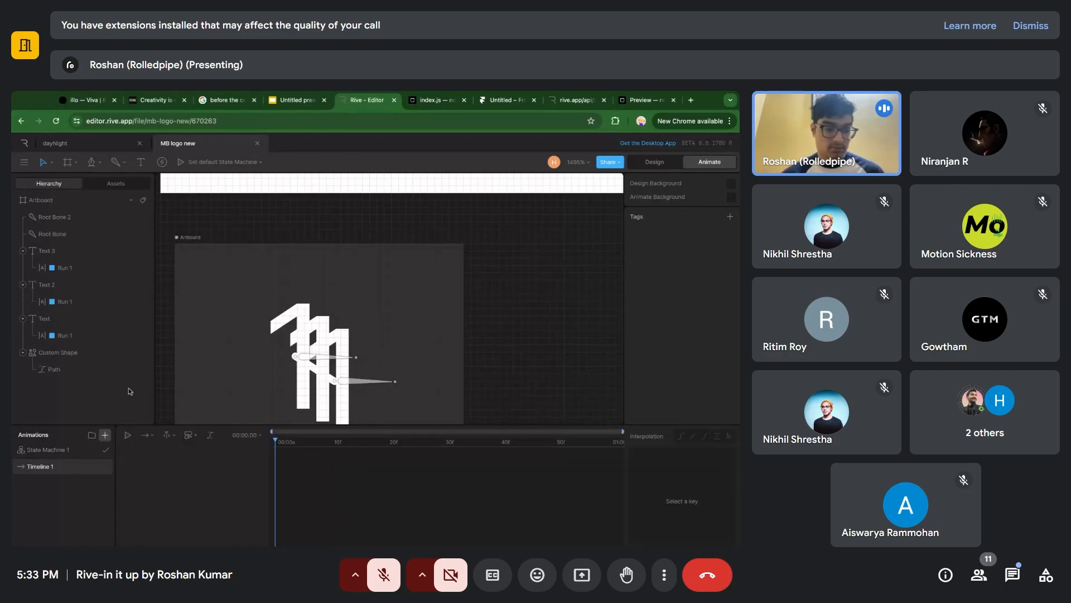
click(84, 268)
shift+click(84, 301)
shift+click(85, 337)
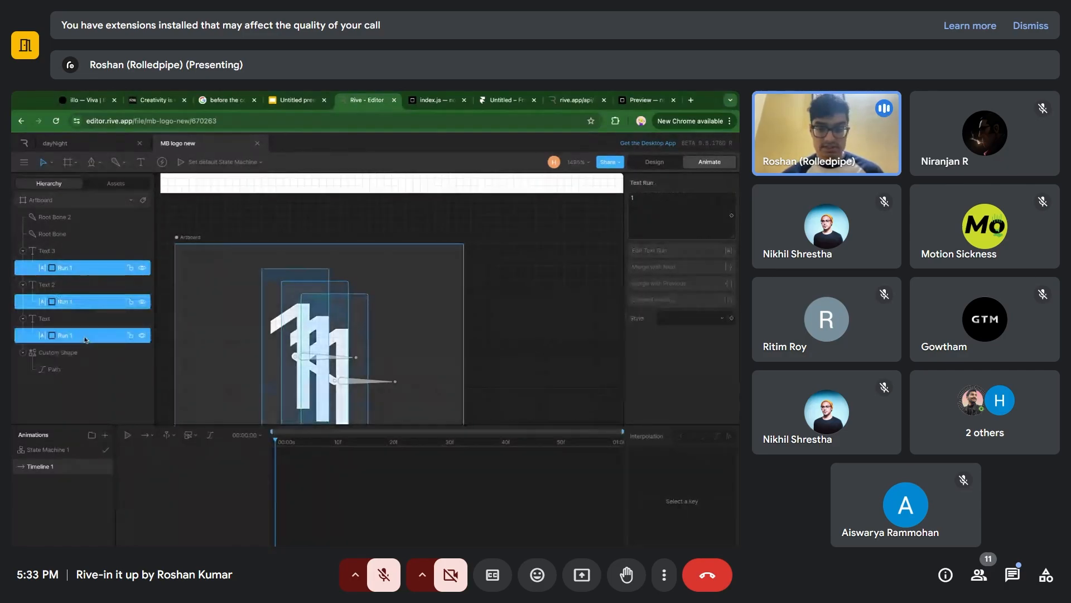
click(732, 216)
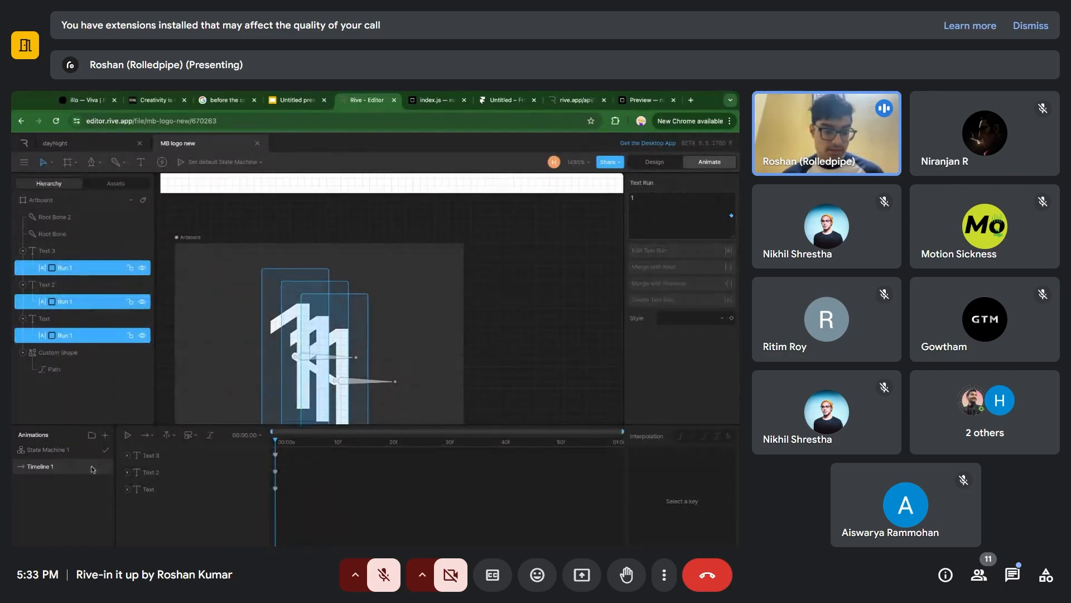
Create a second timeline and key the text of all three runs as "2" at its start.
click(105, 435)
click(111, 454)
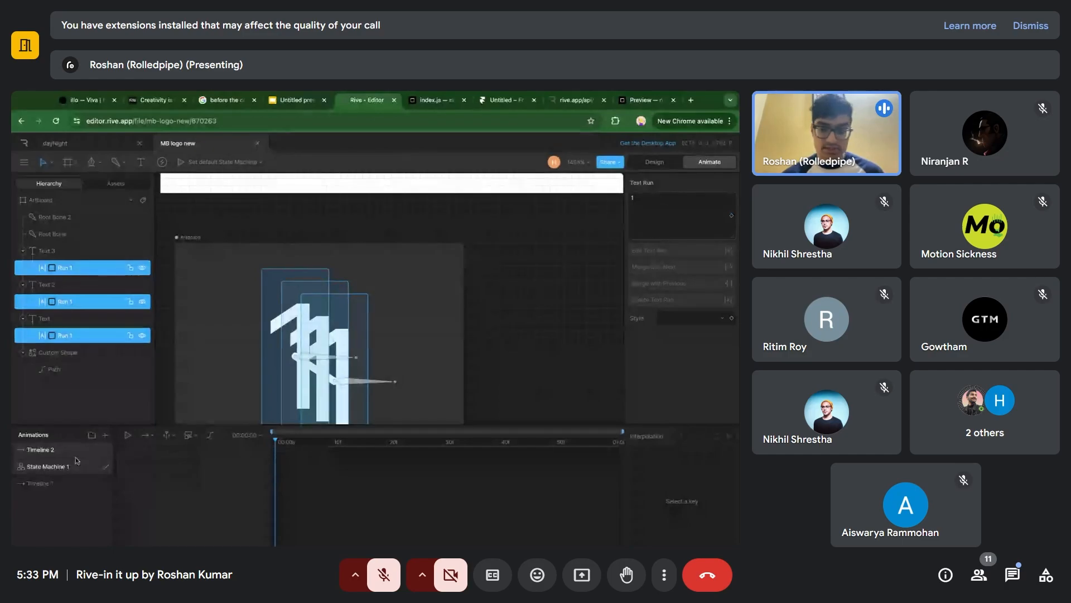
click(685, 209)
key(BackSpace)
text(2)
click(414, 364)
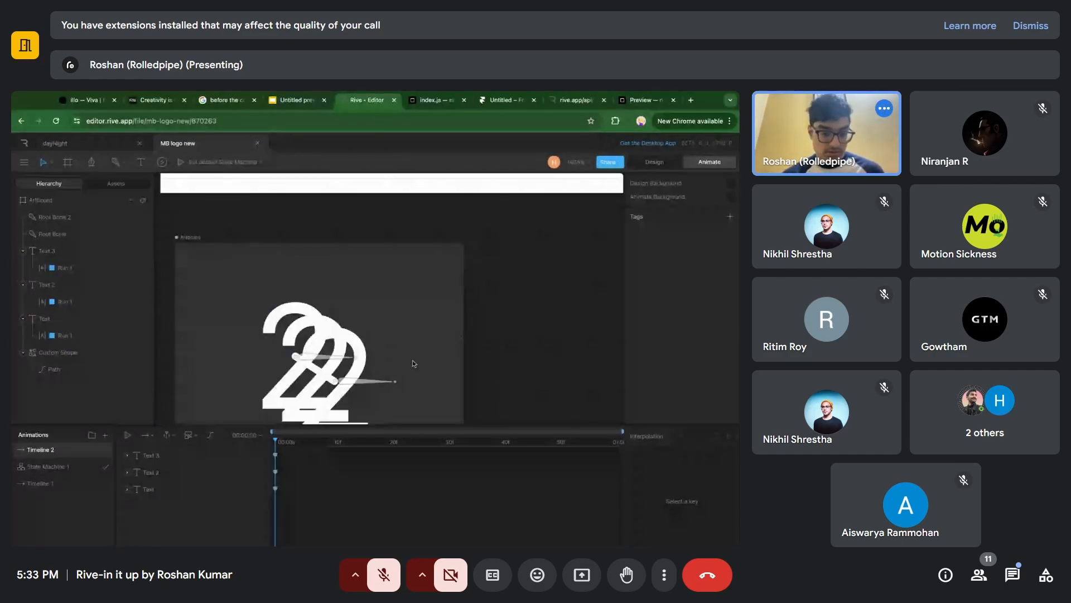
Duplicate Timeline 2 and change the text of all three runs to "3" in the copy.
right_click(57, 455)
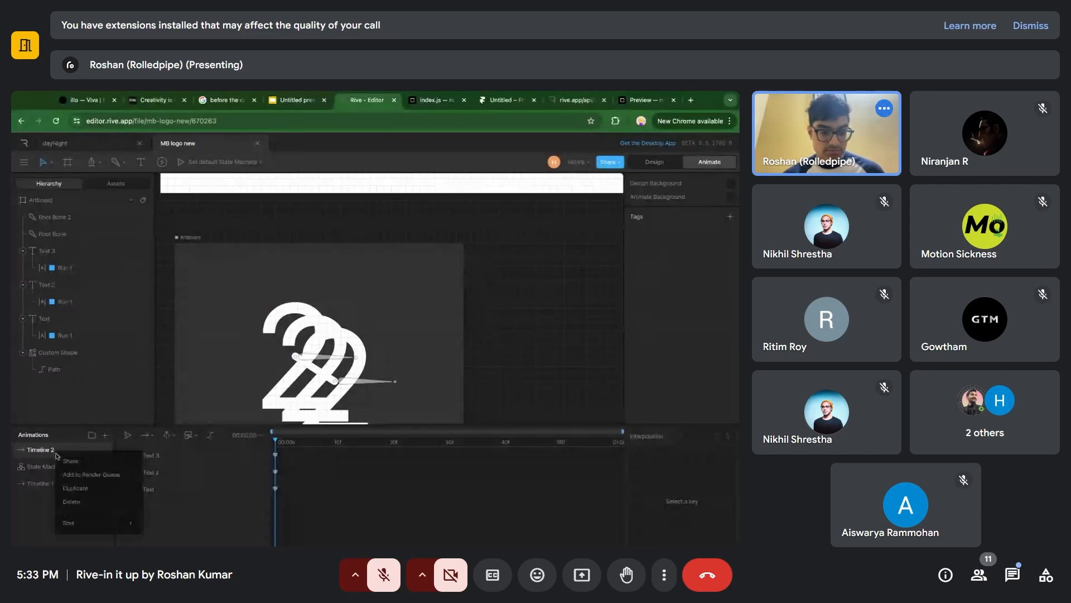
click(75, 487)
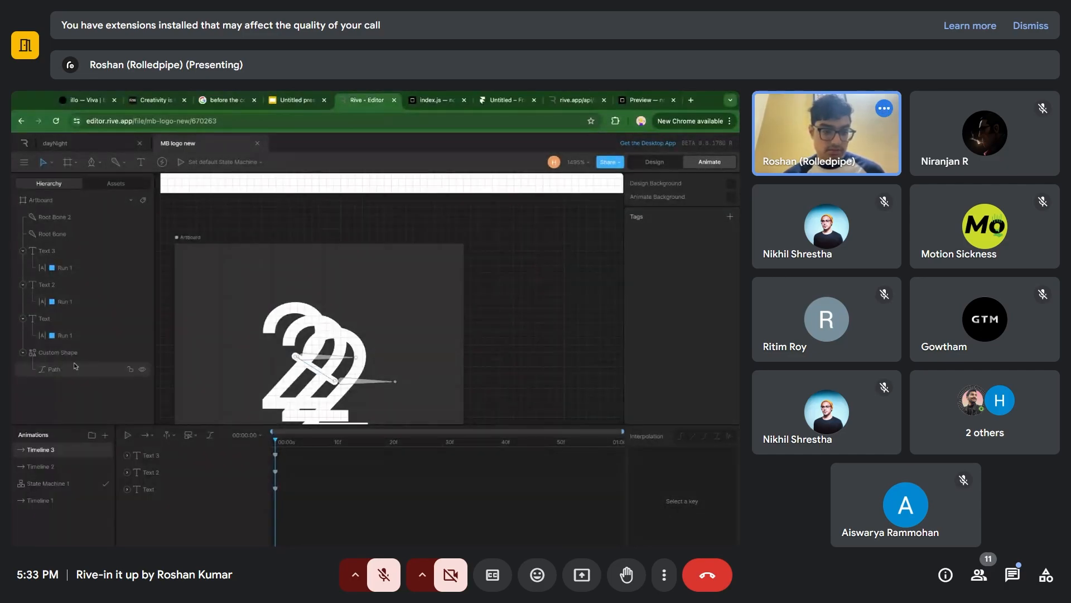
click(64, 335)
shift+click(63, 301)
shift+click(73, 268)
click(678, 211)
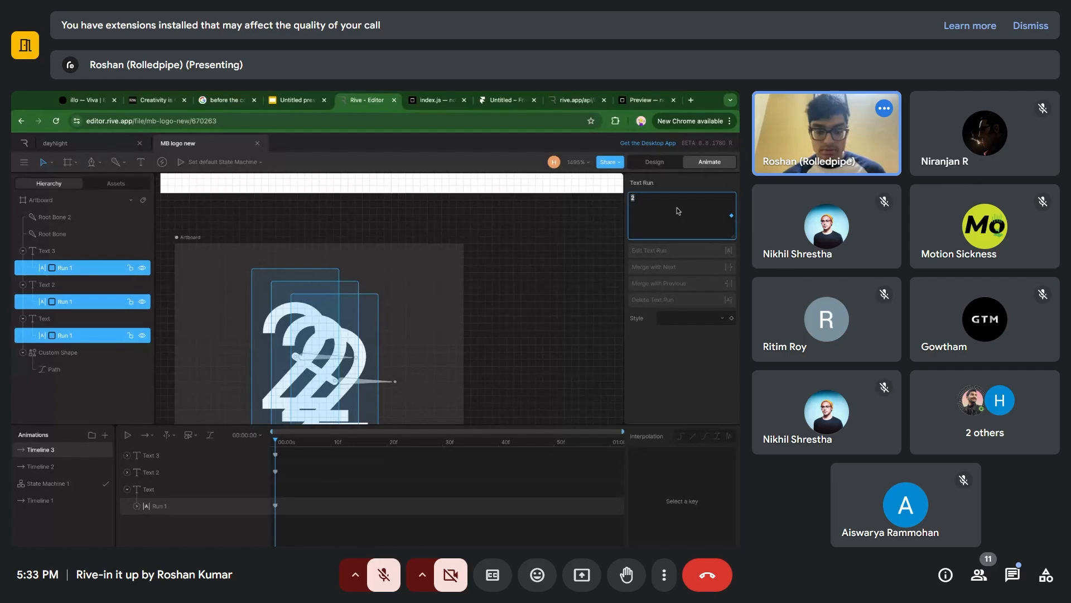
click(553, 251)
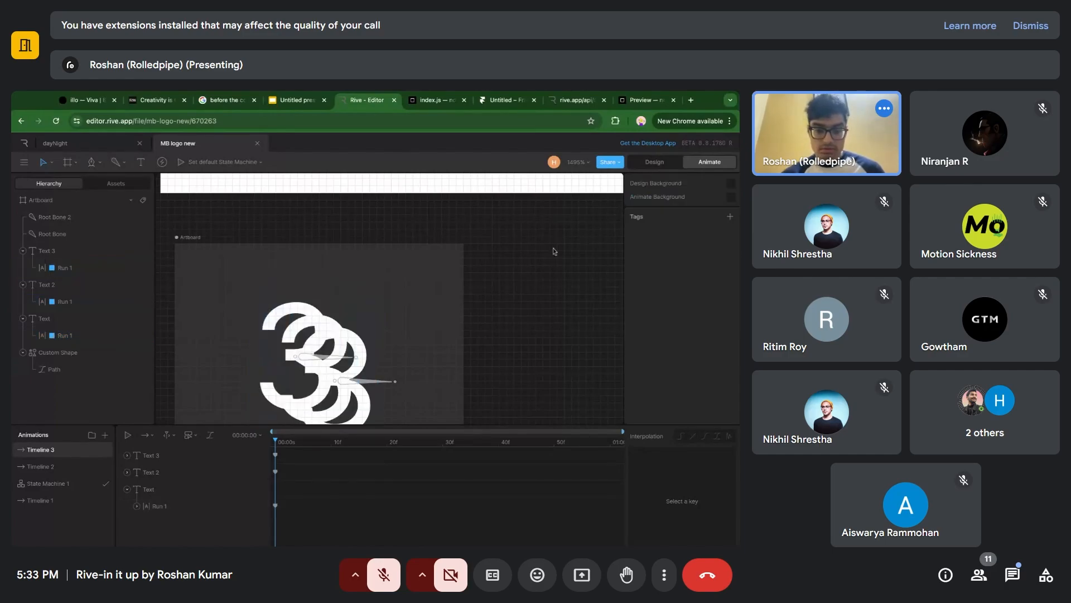
scroll(319, 331, down, 1)
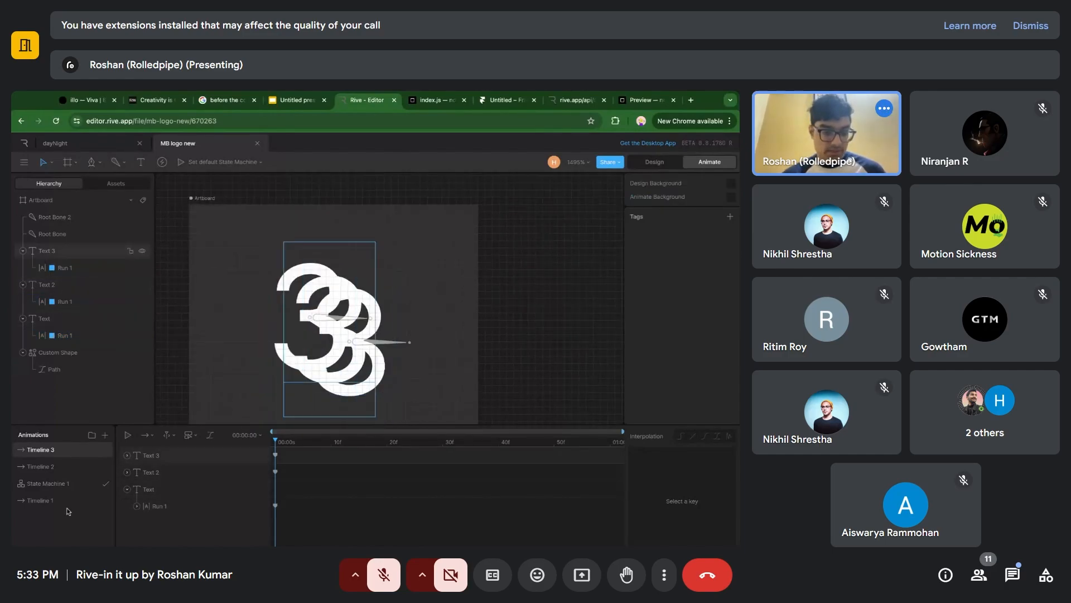
In State Machine 1, move the Timeline 1 state aside and add a transition from Any State to it.
click(81, 486)
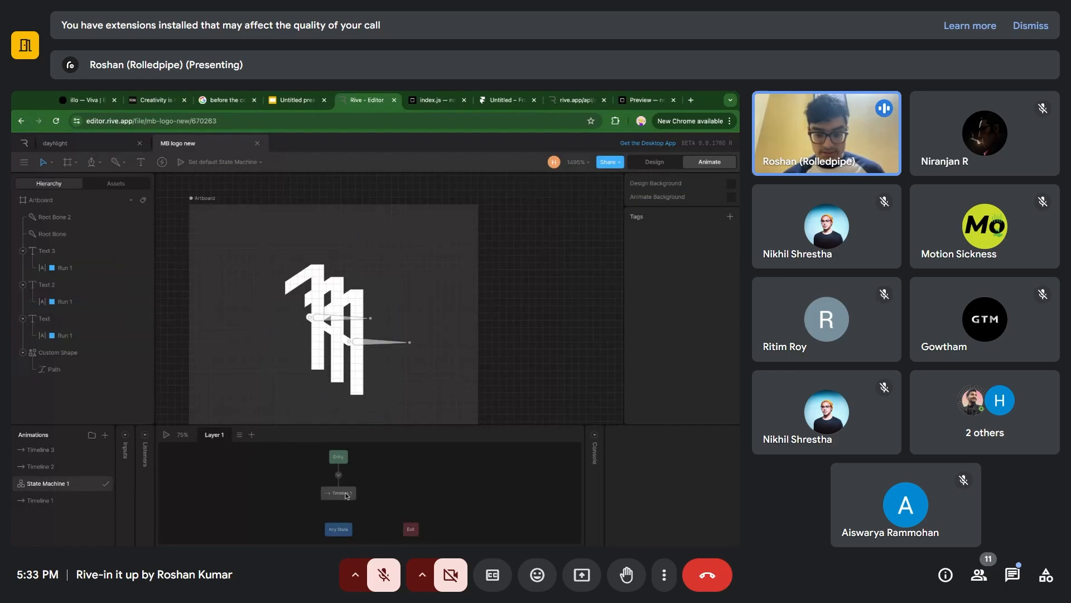
scroll(416, 452, down, 1)
drag(407, 424, 407, 309)
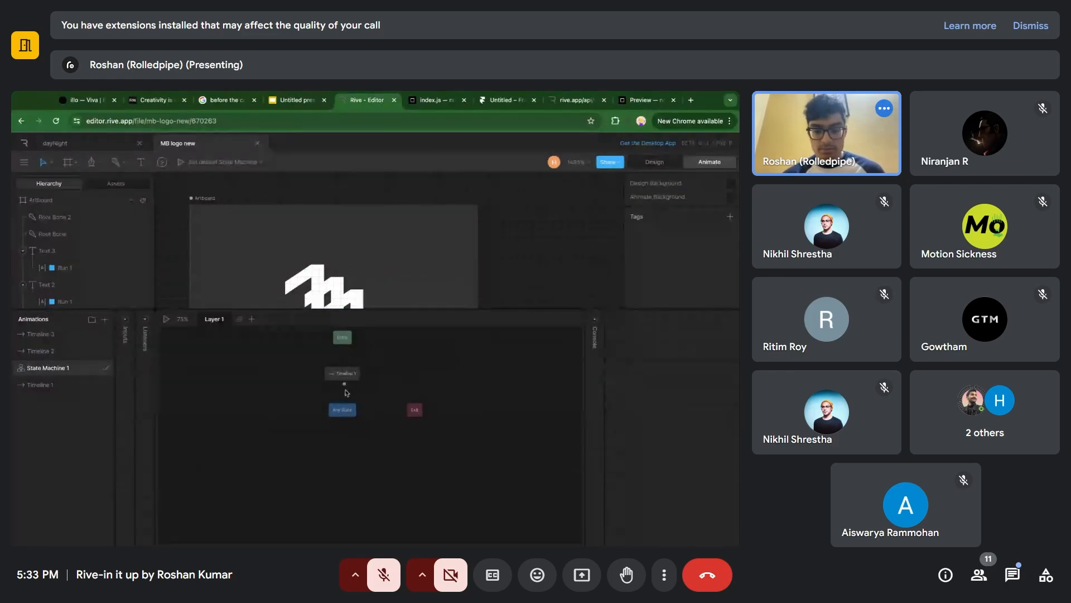
drag(350, 375, 318, 373)
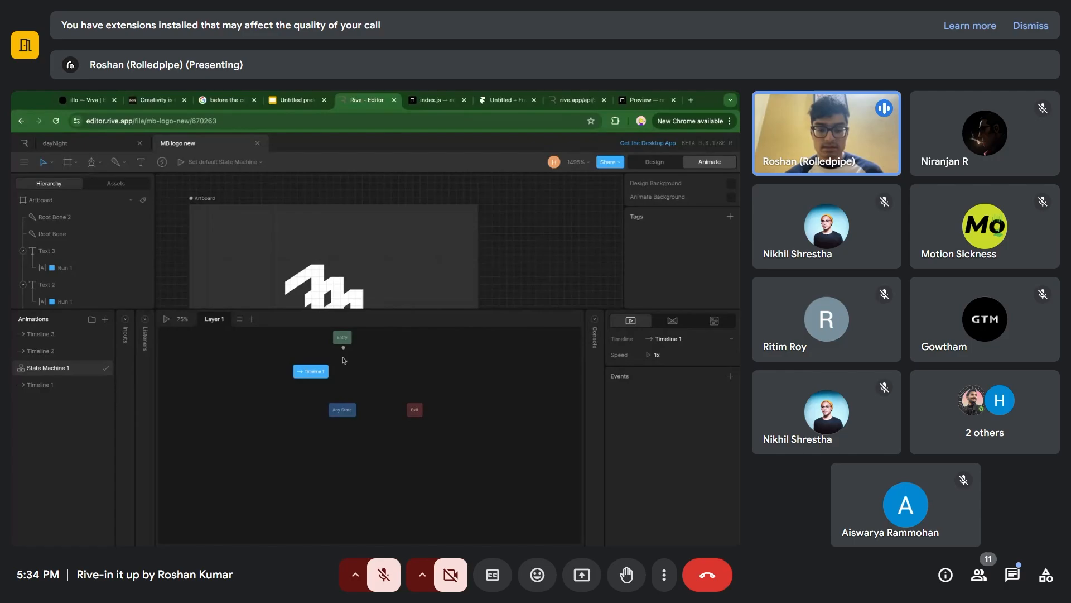
drag(344, 400, 322, 375)
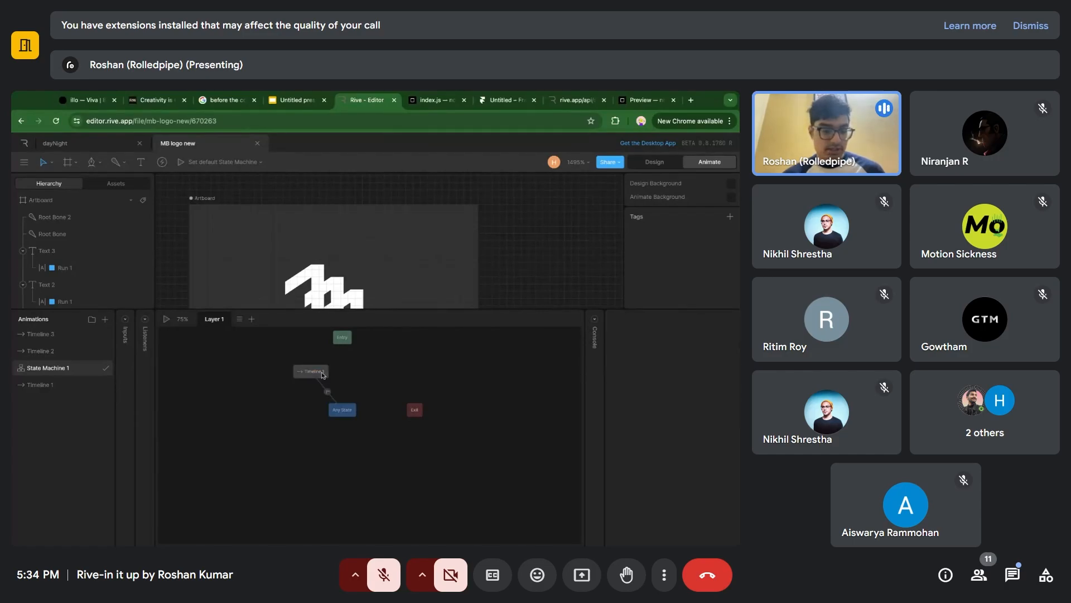
Add Timeline 2 and Timeline 3 to the state graph and connect Any State to both of them.
drag(37, 353, 346, 365)
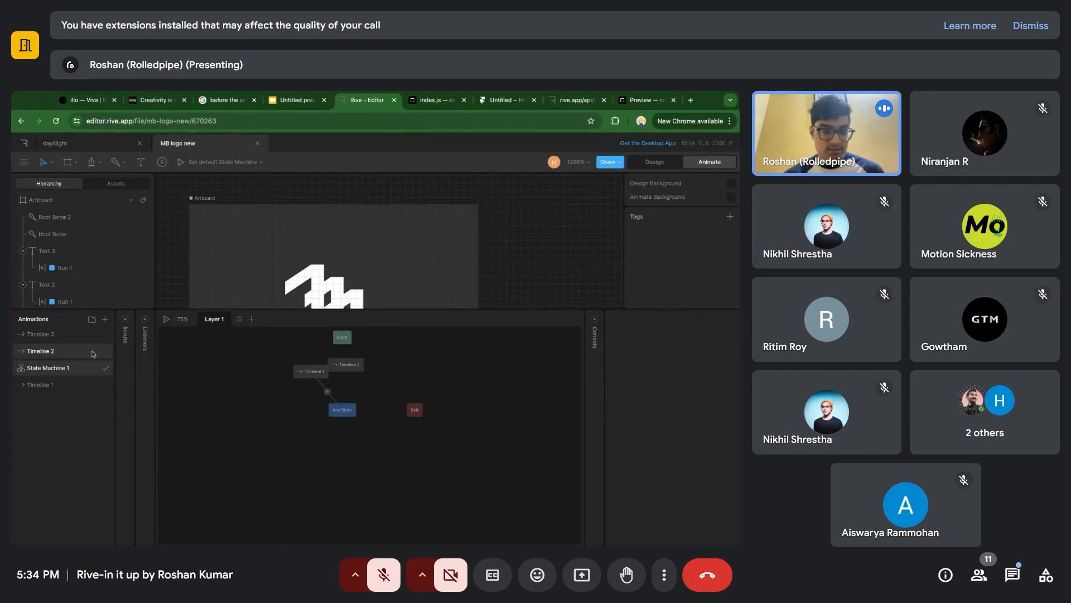
drag(62, 340, 410, 359)
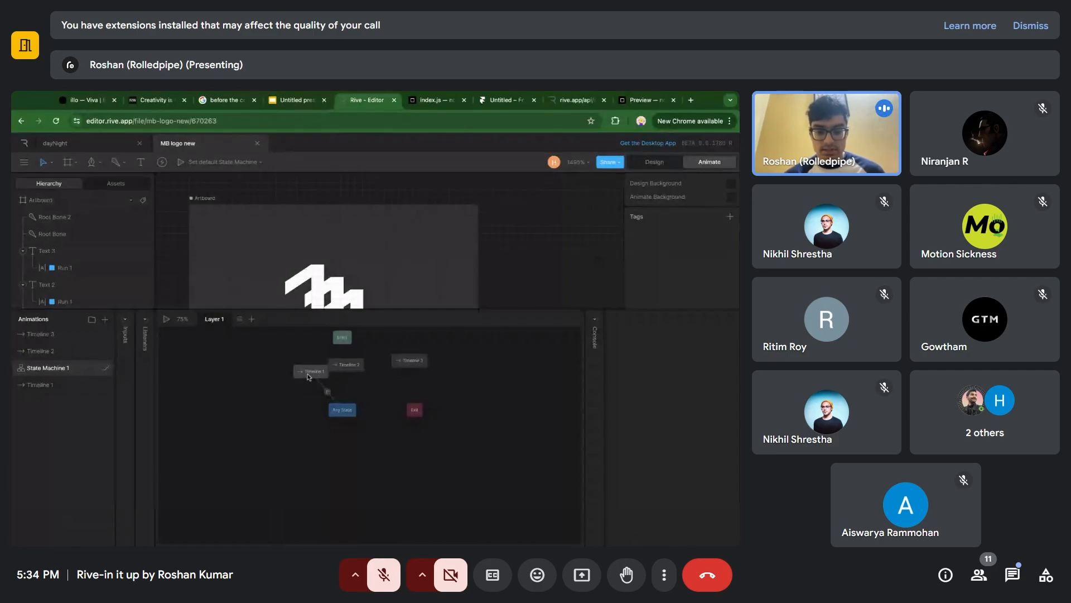
drag(308, 375, 299, 382)
mouse_move(343, 400)
mouse_down()
mouse_move(346, 367)
mouse_move(409, 362)
mouse_move(382, 372)
mouse_up()
click(346, 338)
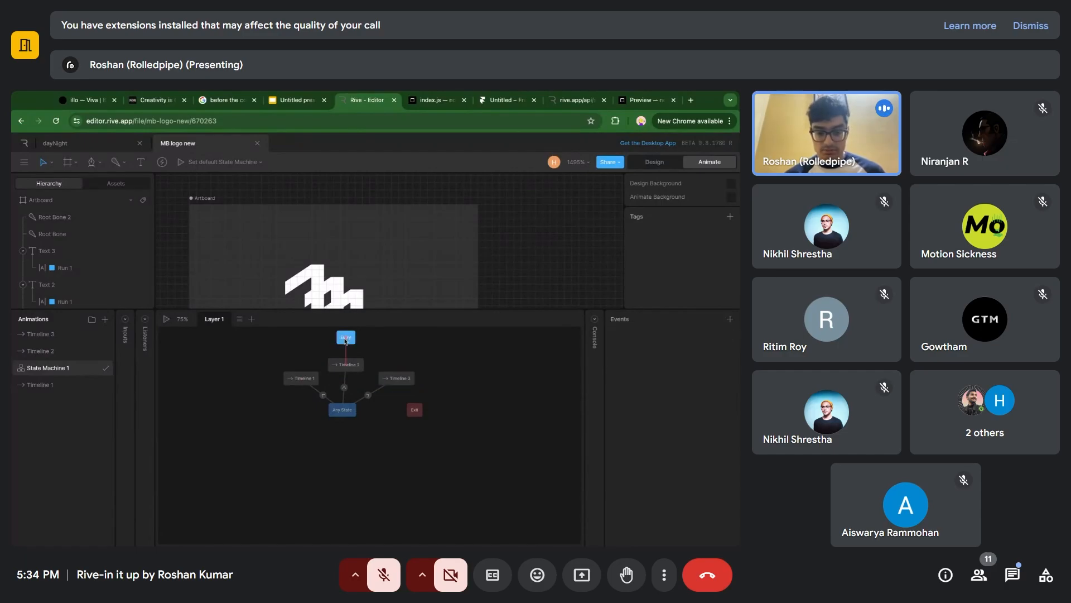
Add a number input to State Machine 1.
click(125, 318)
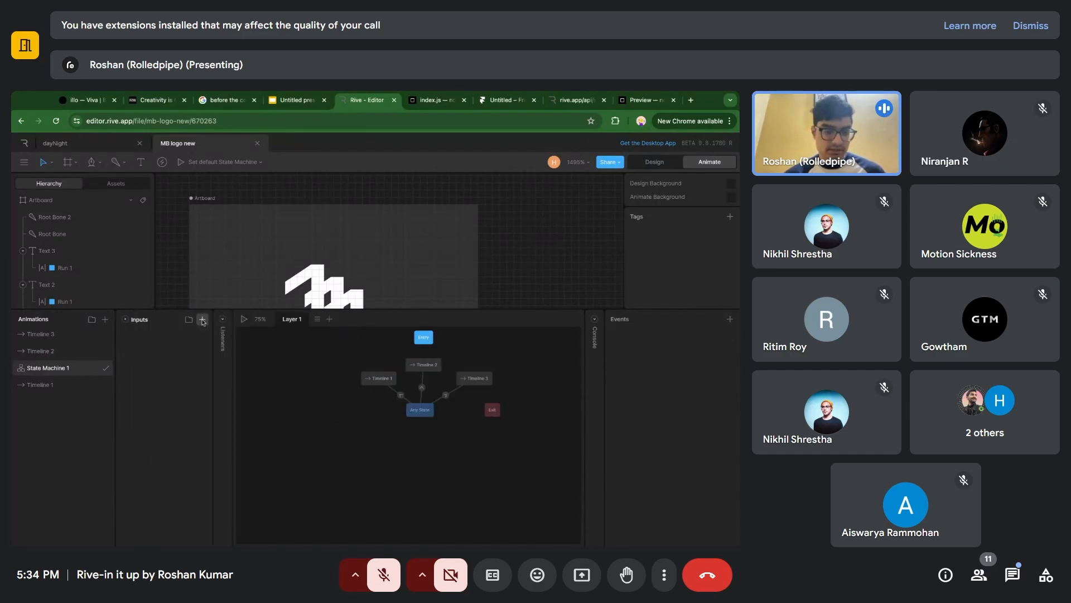
click(203, 319)
click(213, 343)
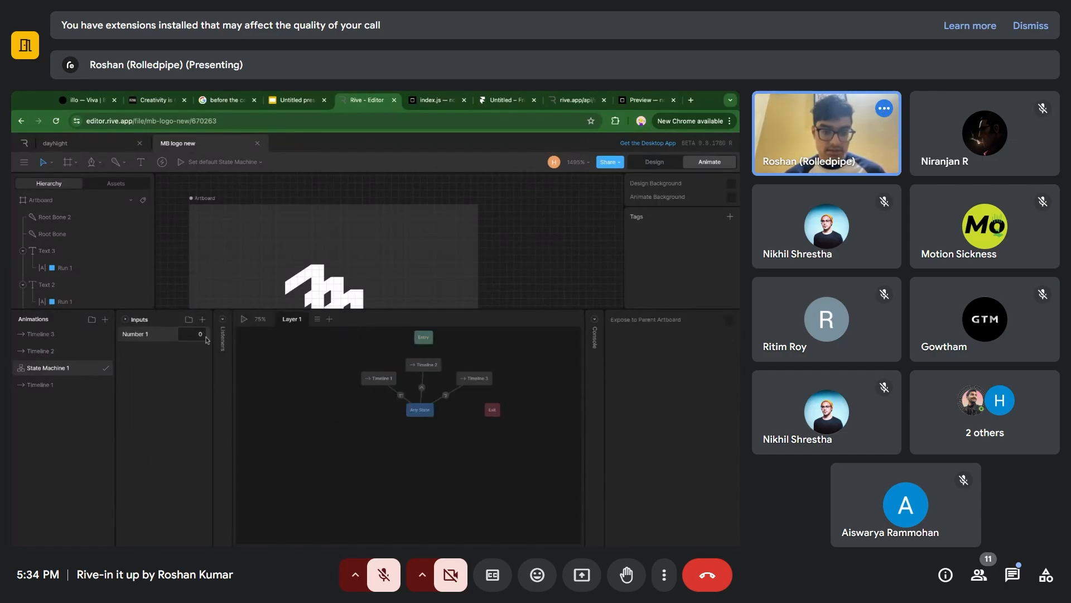
Add a condition to the Any State to Timeline 1 transition requiring Number 1 to equal 1.
click(401, 395)
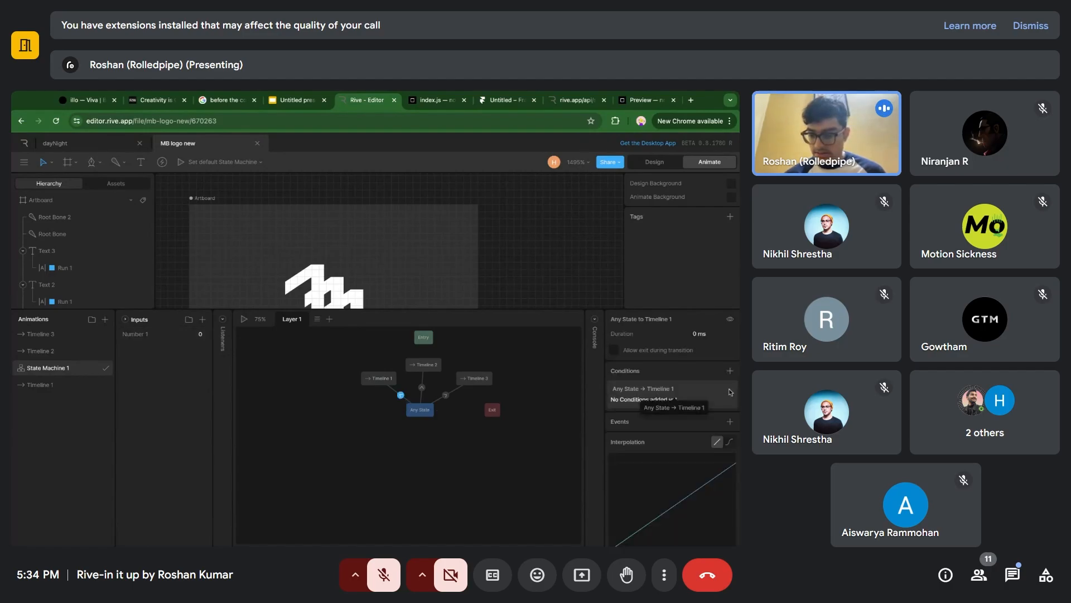
click(730, 371)
click(645, 420)
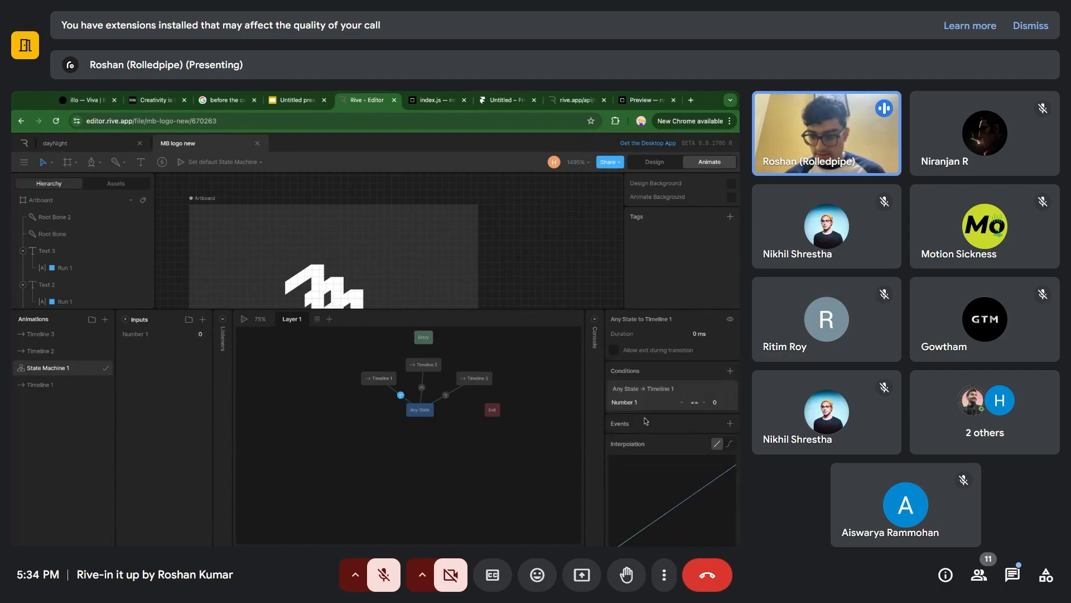
click(720, 403)
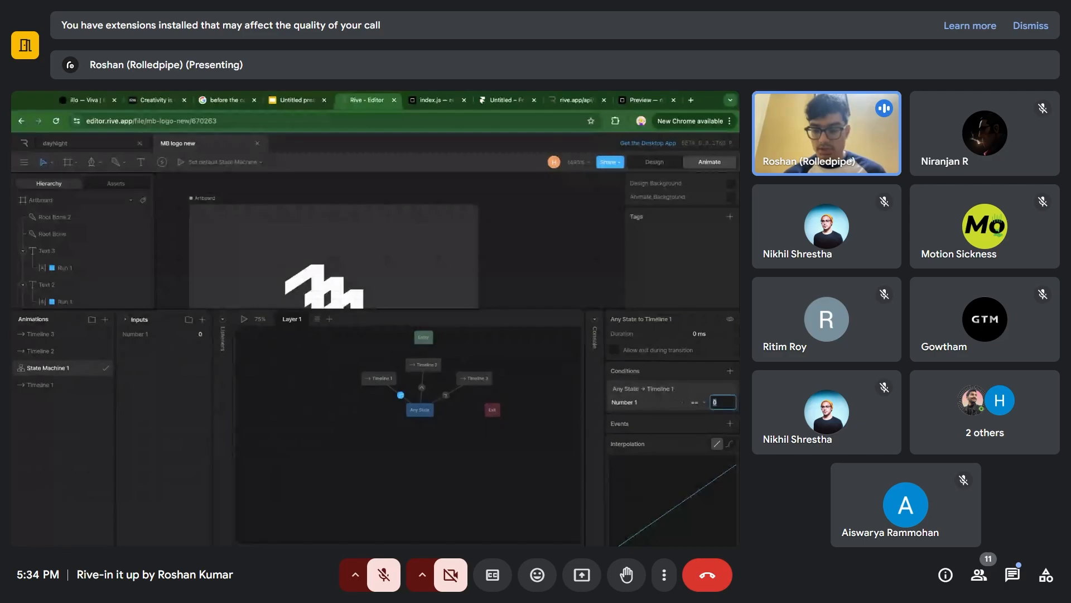
text(1)
key(Return)
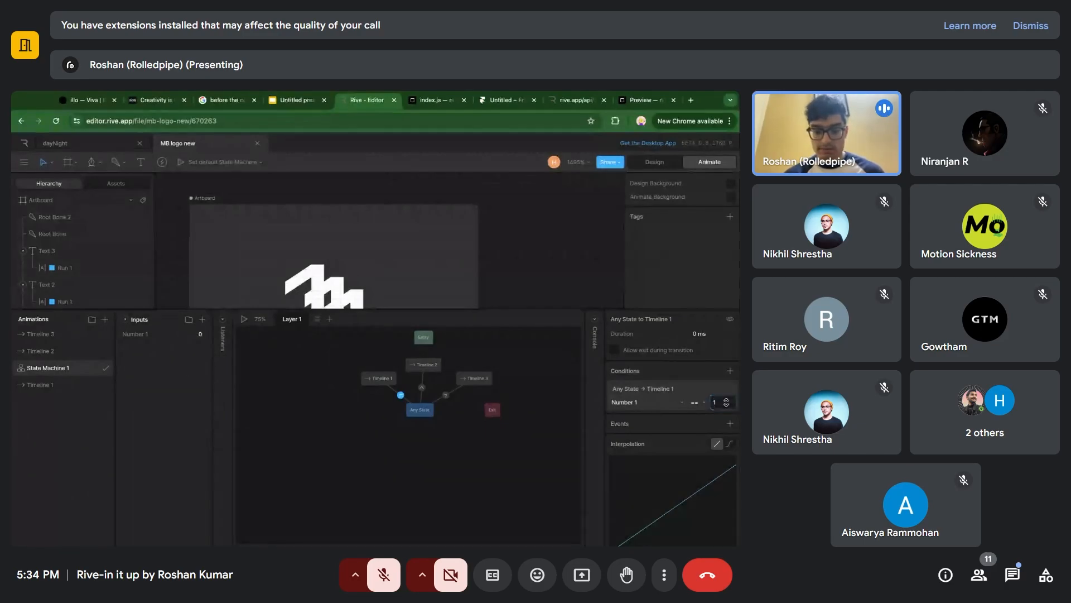
Make the Any State to Timeline 2 transition conditional on Number 1 equal to 2.
click(419, 385)
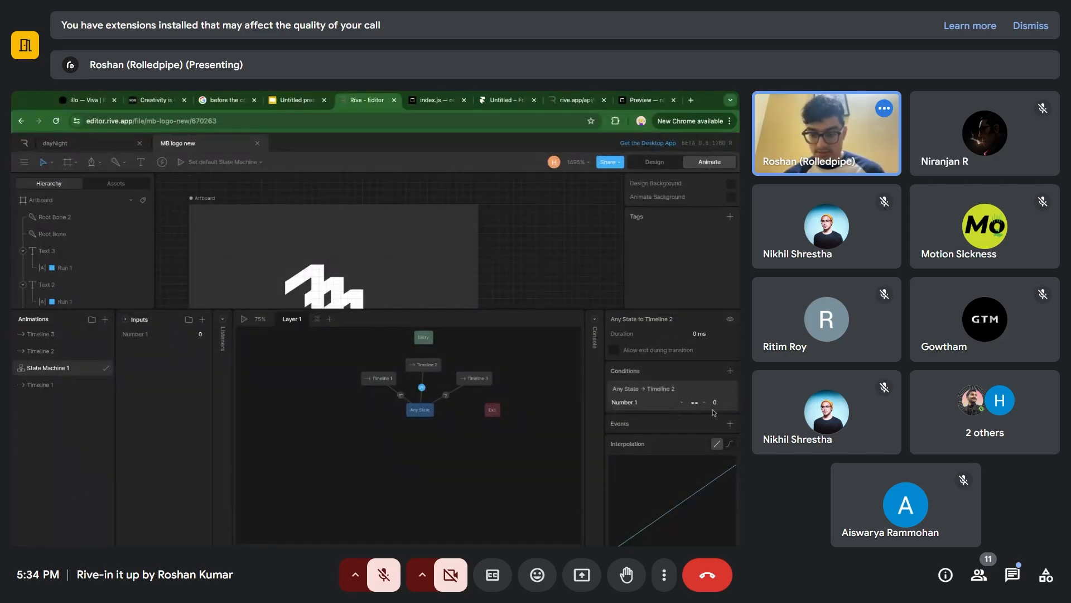
click(715, 404)
text(2)
key(Return)
Give the Any State to Timeline 3 transition a condition that Number 1 equals 3.
click(446, 394)
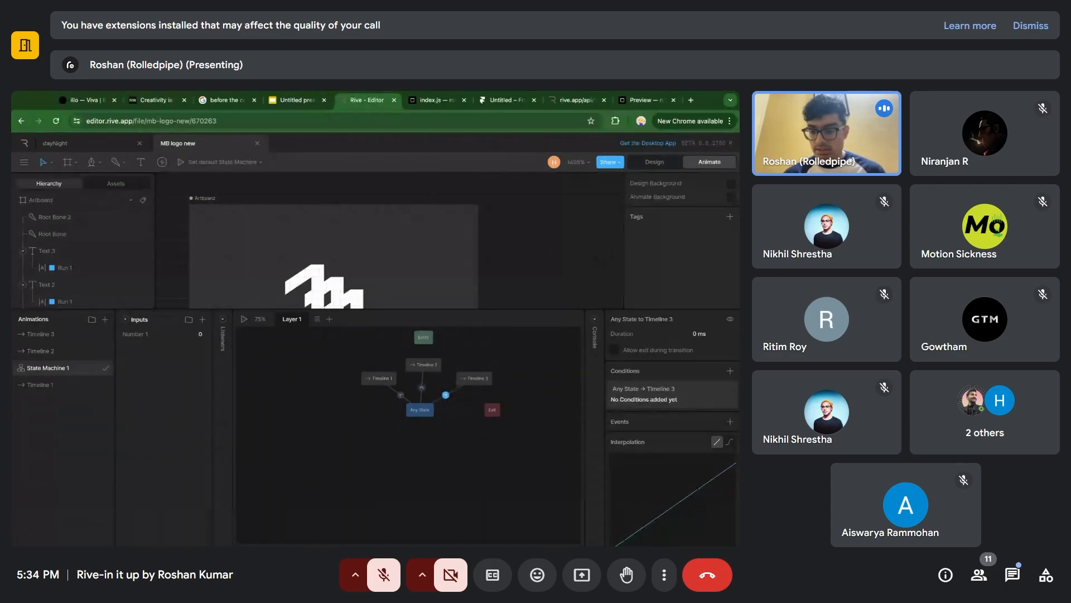
click(730, 371)
click(703, 401)
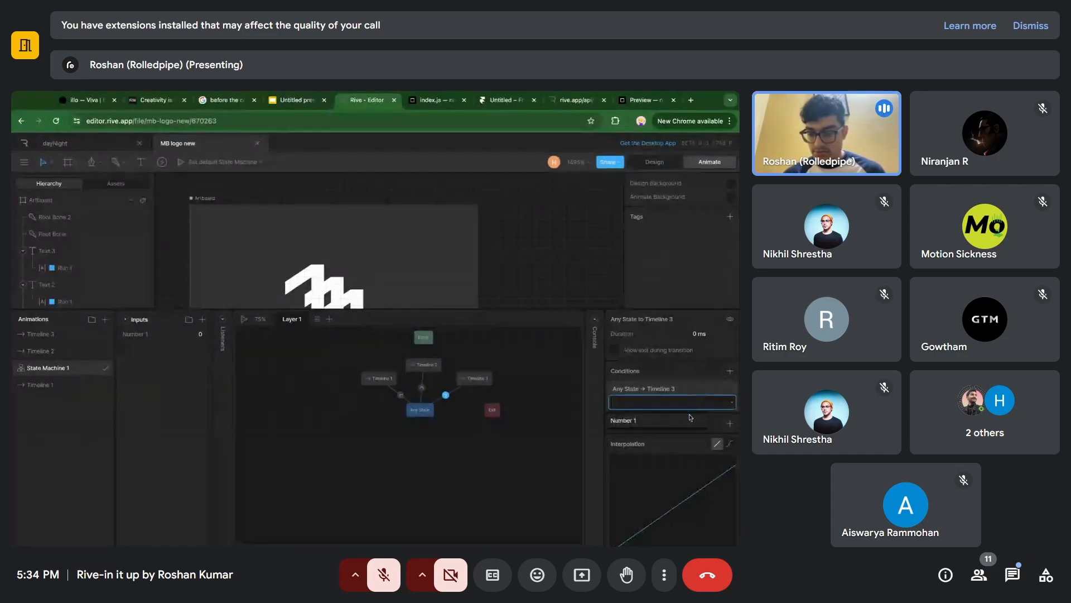
click(689, 419)
click(716, 404)
text(3)
key(Return)
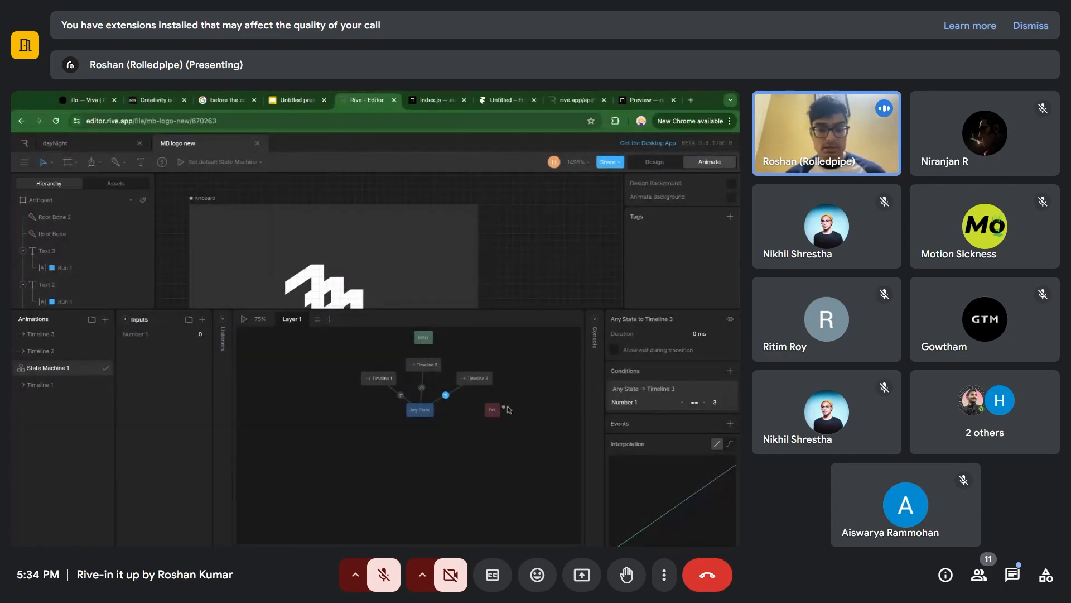
click(506, 408)
Play State Machine 1, test it by scrubbing the Number 1 value, and stop playback.
click(244, 318)
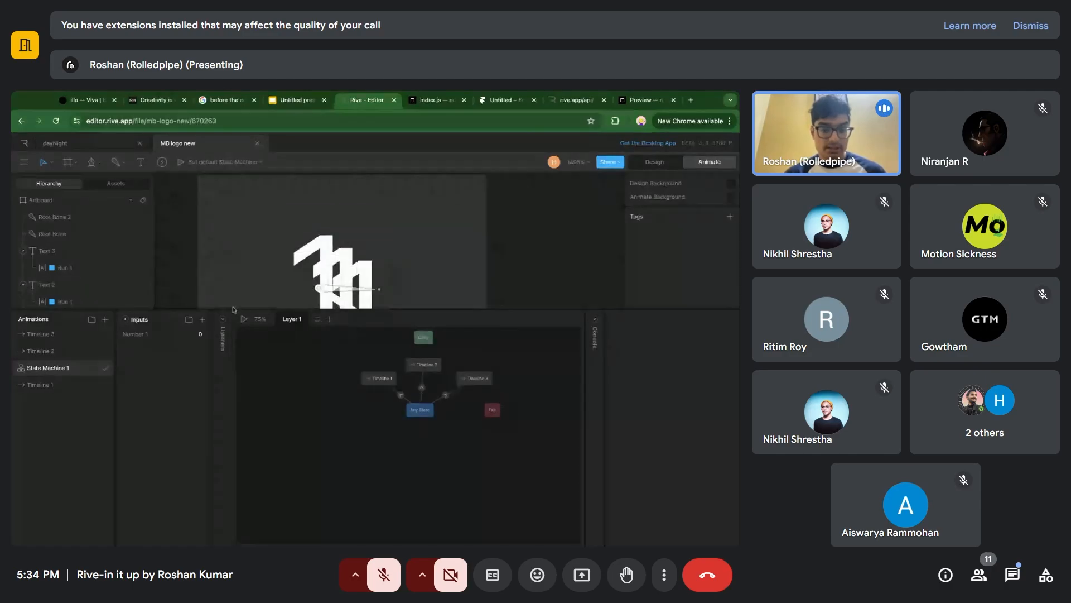
drag(194, 331, 194, 311)
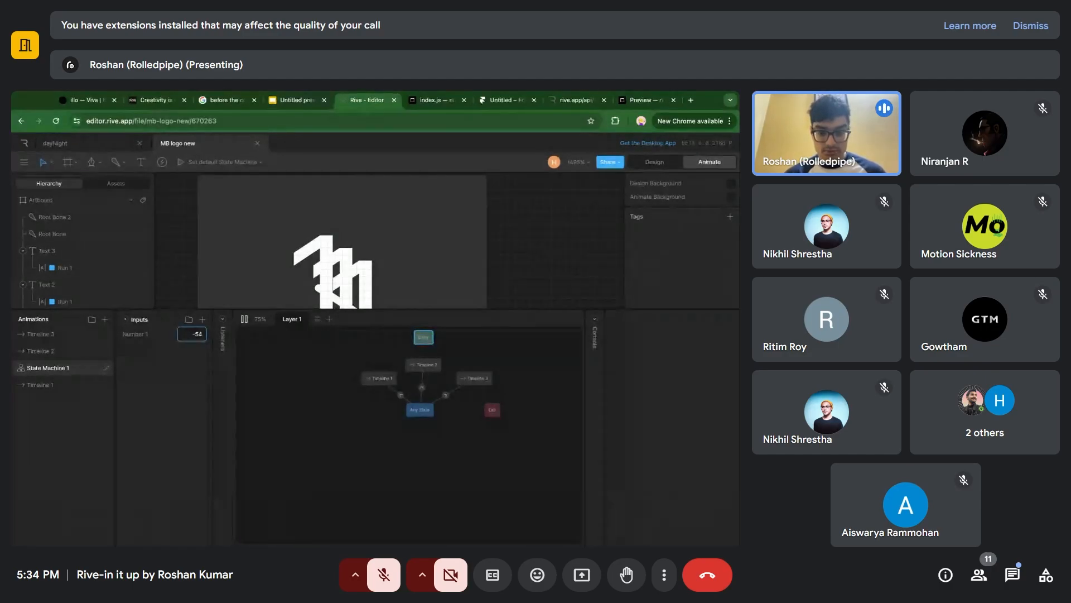
key(space)
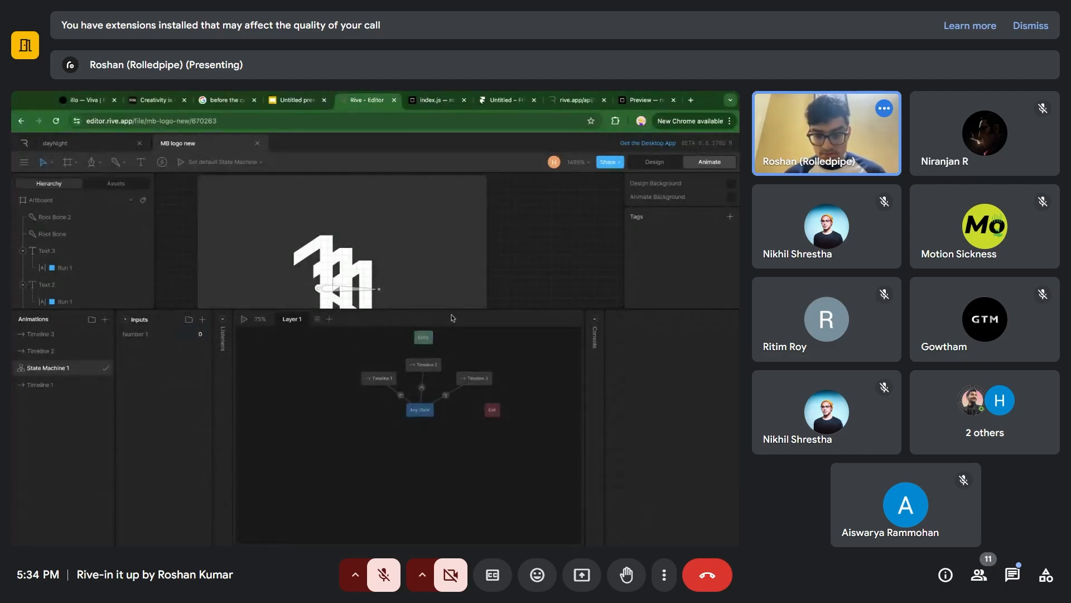
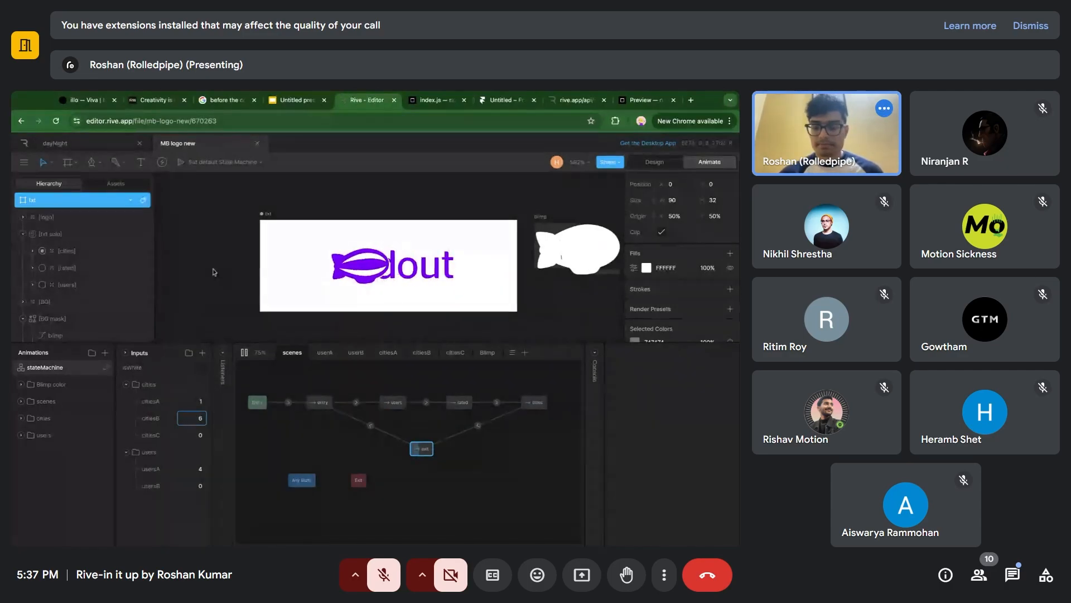
Switch to the CodeSandbox project and review the index.js code that assigns the usersA, usersB, citiesA, citiesB and citiesC input values.
click(469, 186)
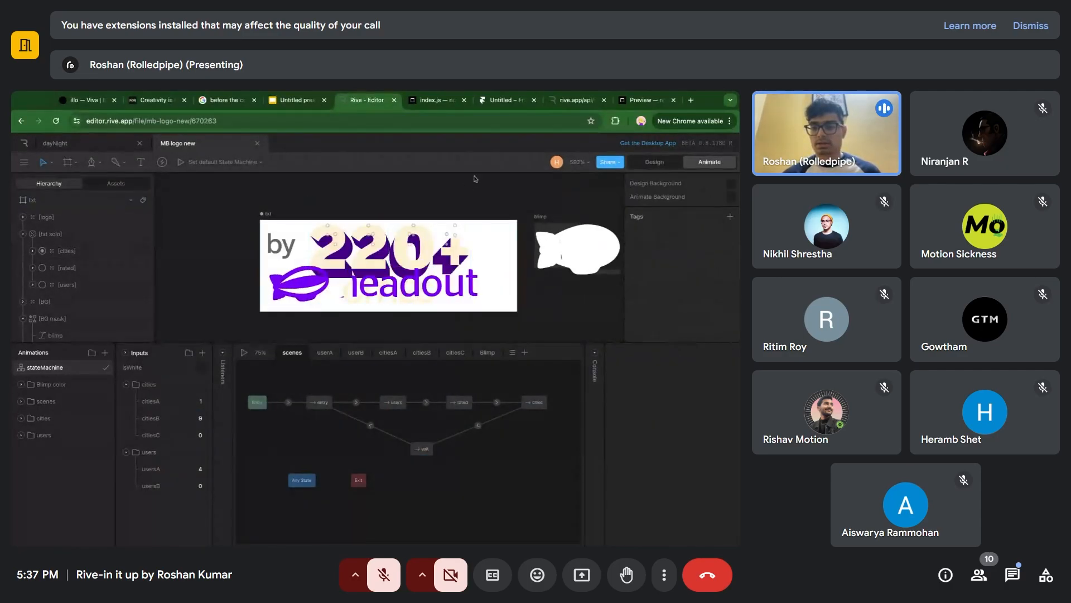
click(636, 100)
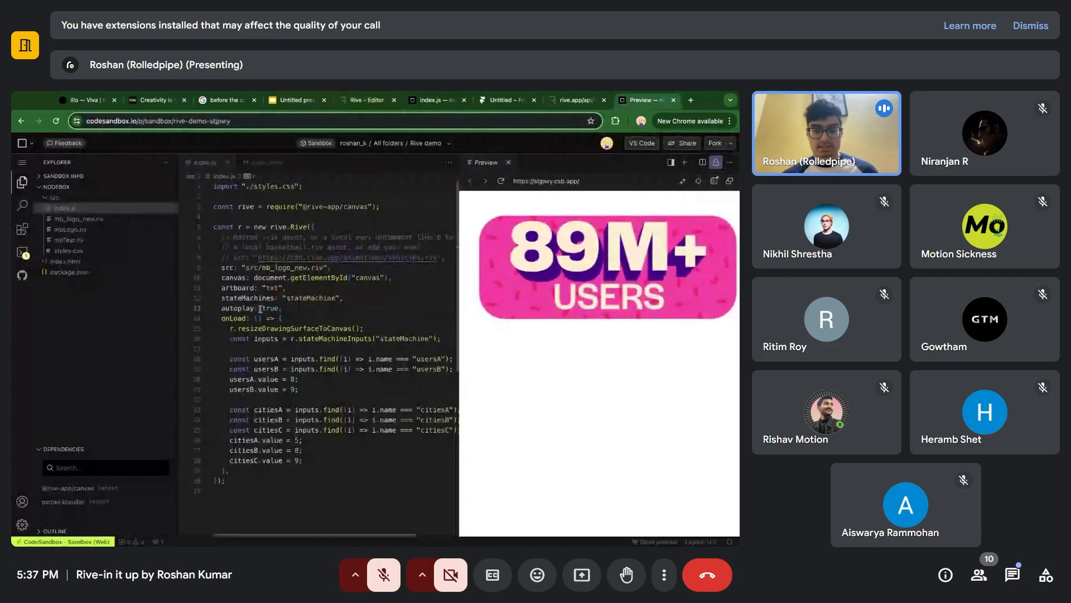
scroll(282, 273, down, 1)
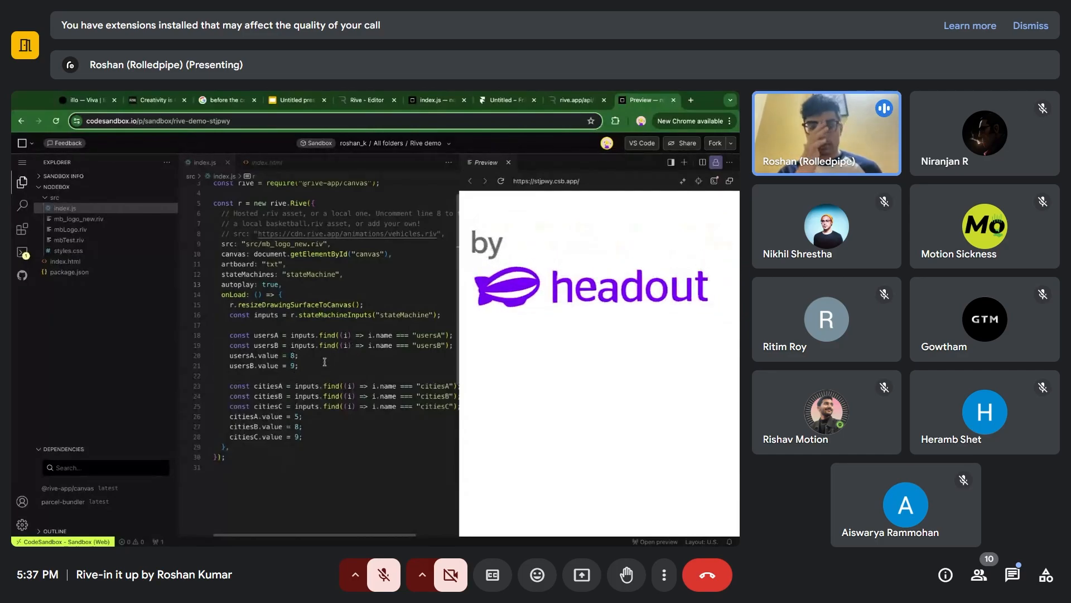
scroll(324, 363, up, 1)
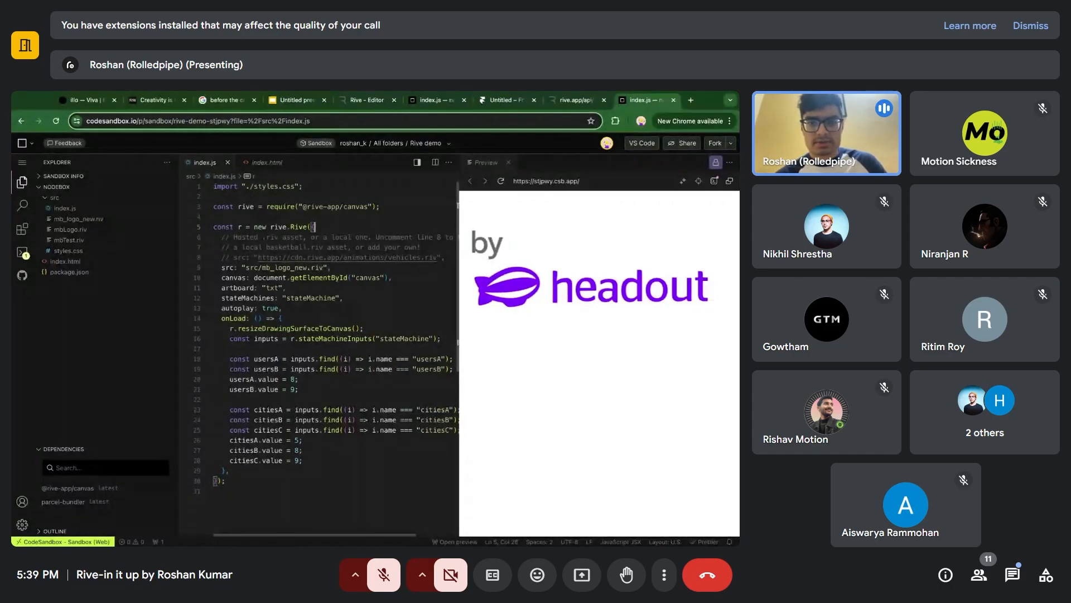
Switch back to the Rive editor, open the 3D test file from the file browser and select the vase 01 artboard.
click(361, 101)
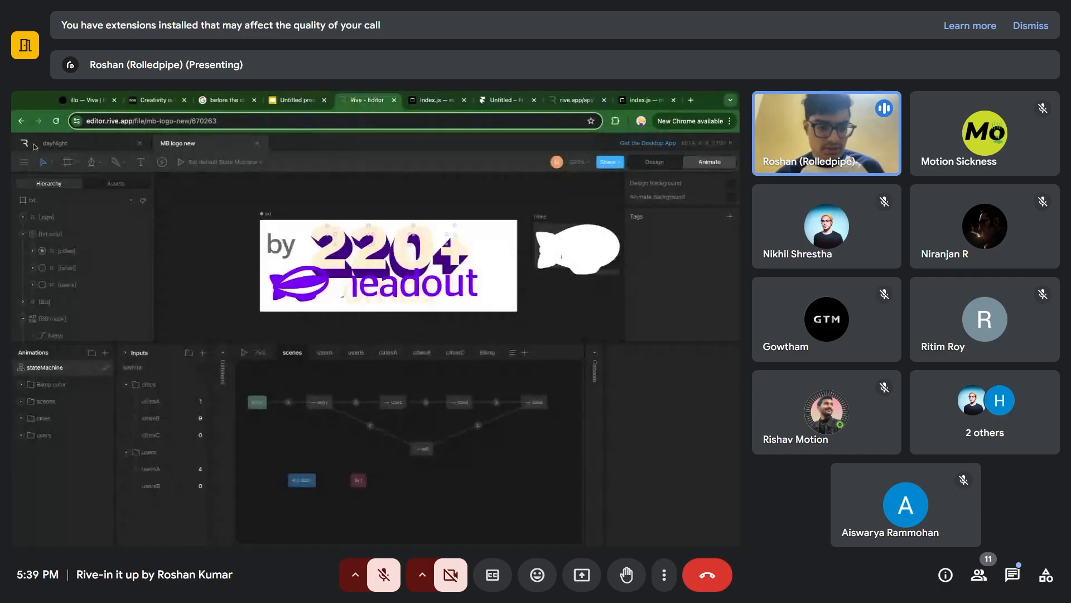
click(32, 144)
click(76, 353)
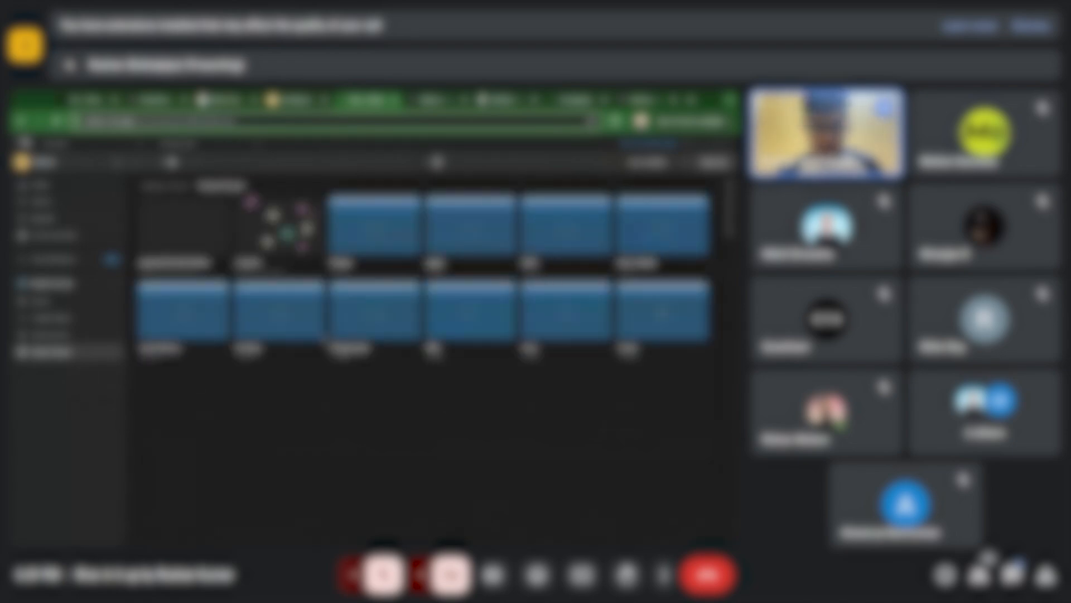
double_click(390, 324)
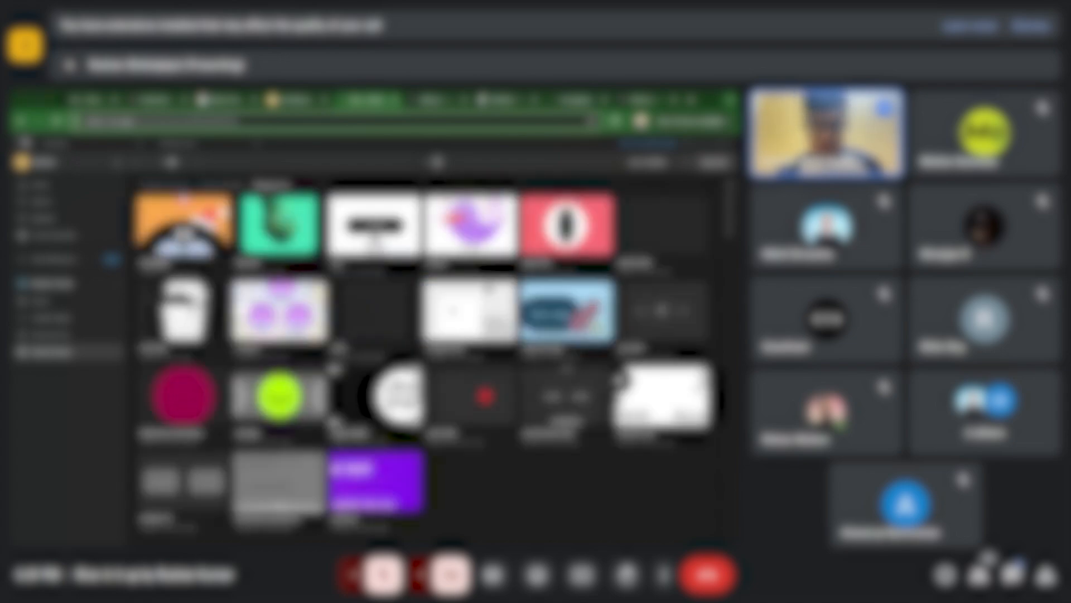
double_click(265, 239)
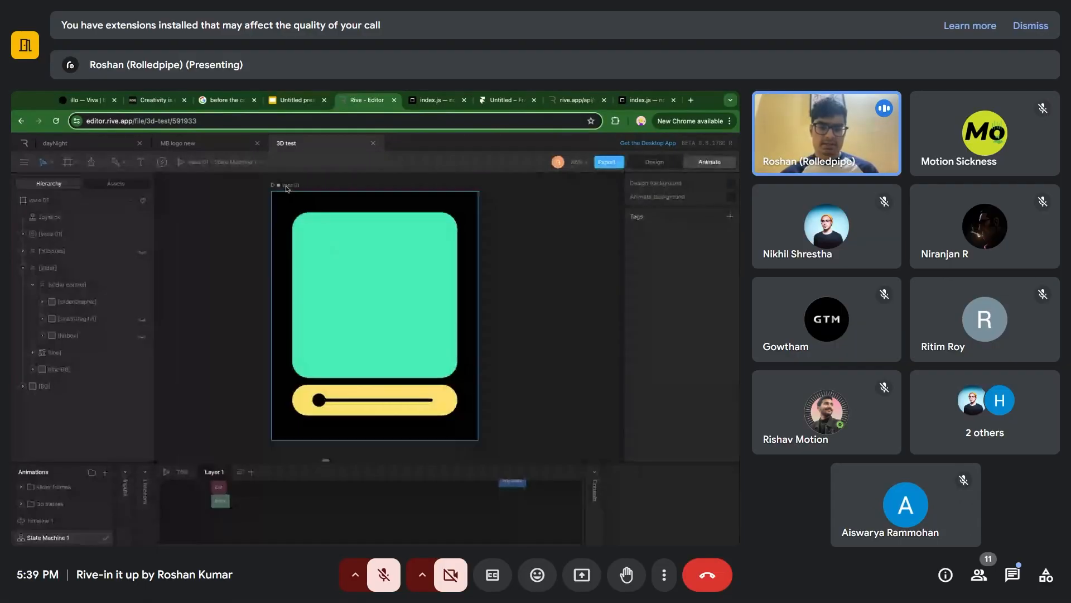
click(287, 188)
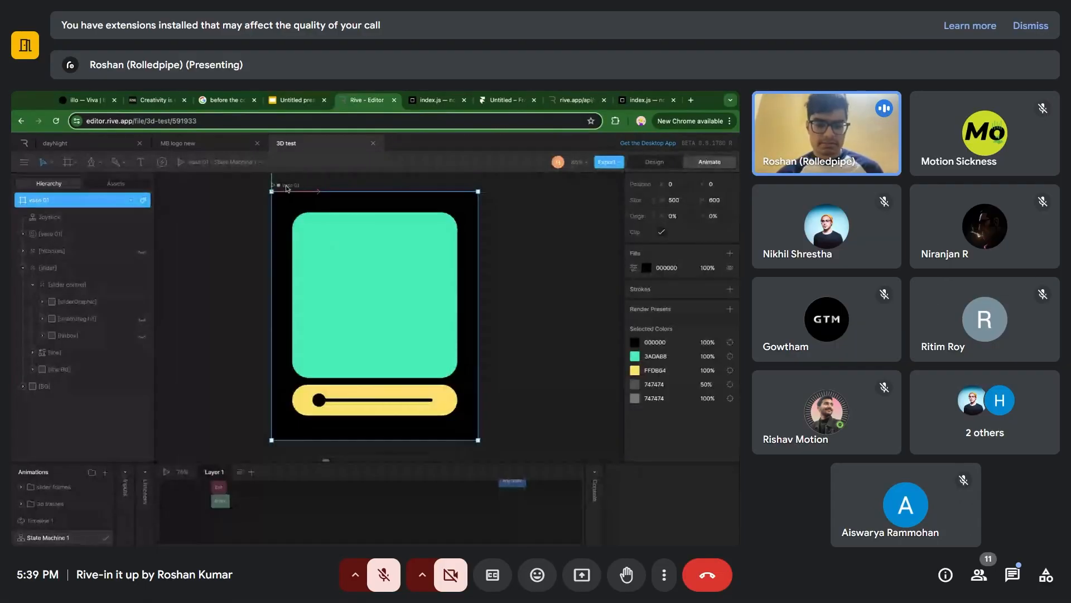
Look through the hitboxes group, and test the vase's rotation by moving its slider to the far end during State Machine 1 playback.
click(24, 253)
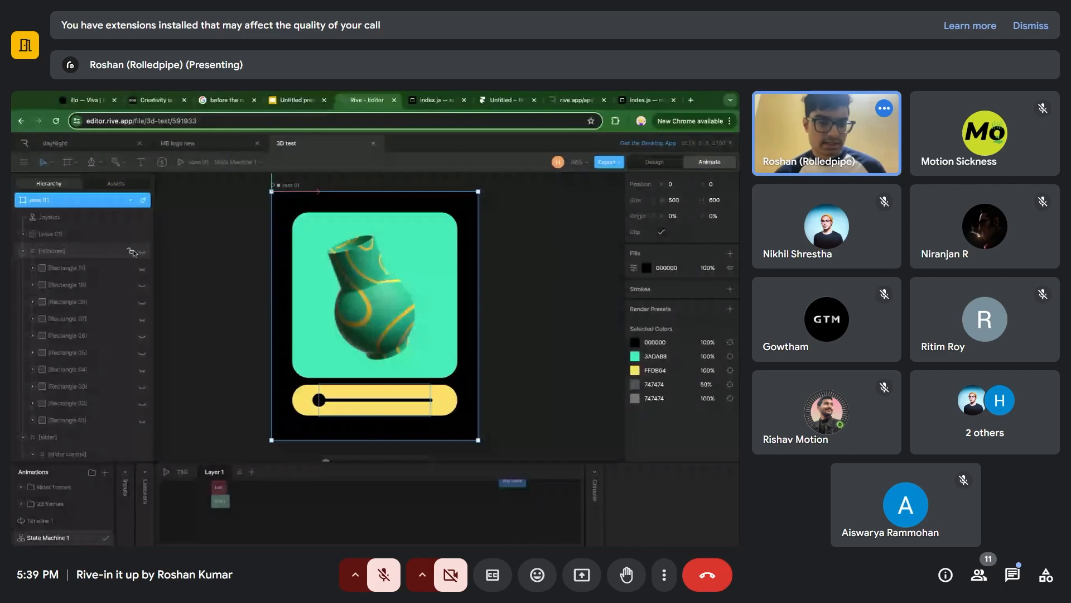
click(23, 251)
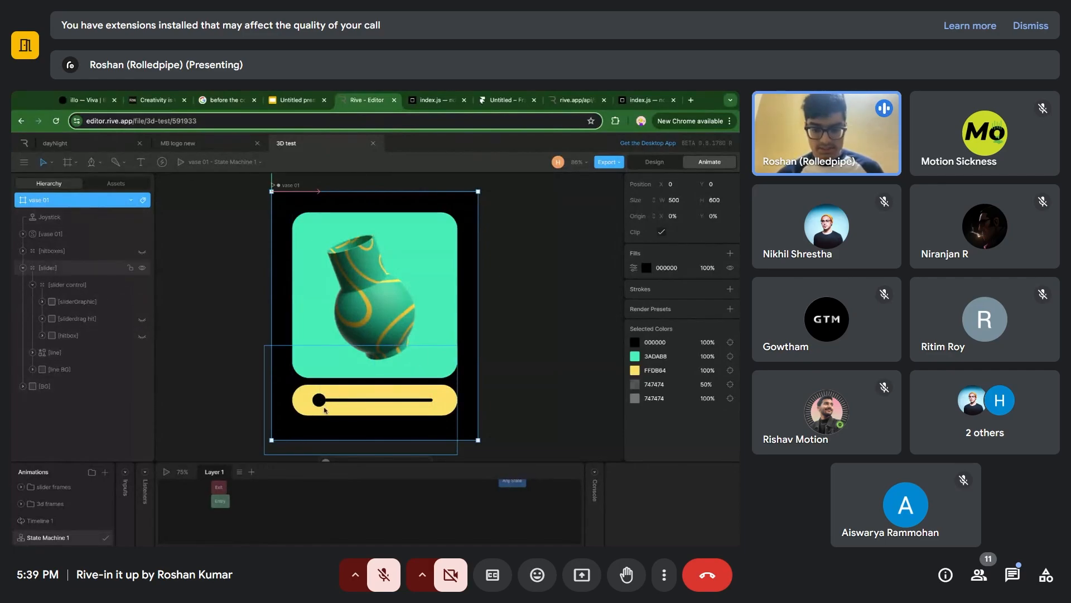
key(space)
drag(325, 406, 432, 395)
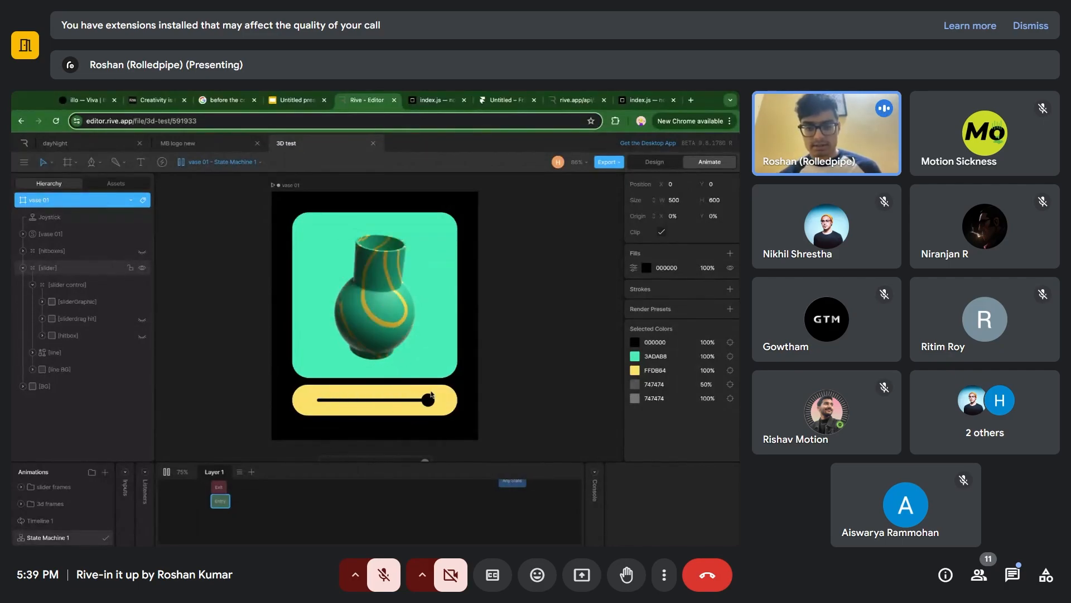
key(space)
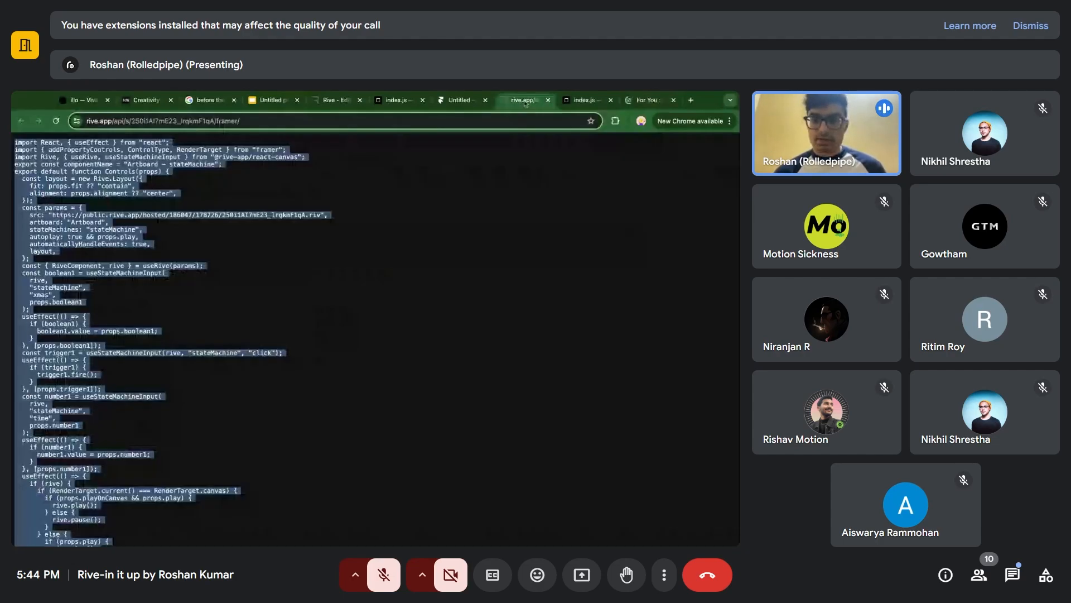
Close the Framer component code page, switch to Behance and start a new project from the account's profile.
key(super+w)
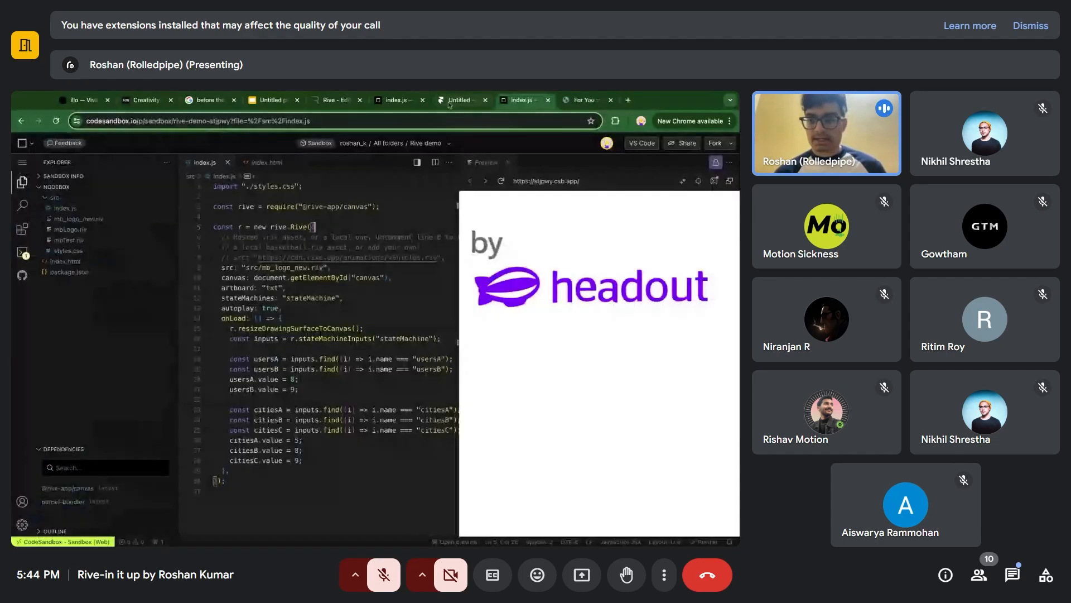
click(586, 100)
click(651, 146)
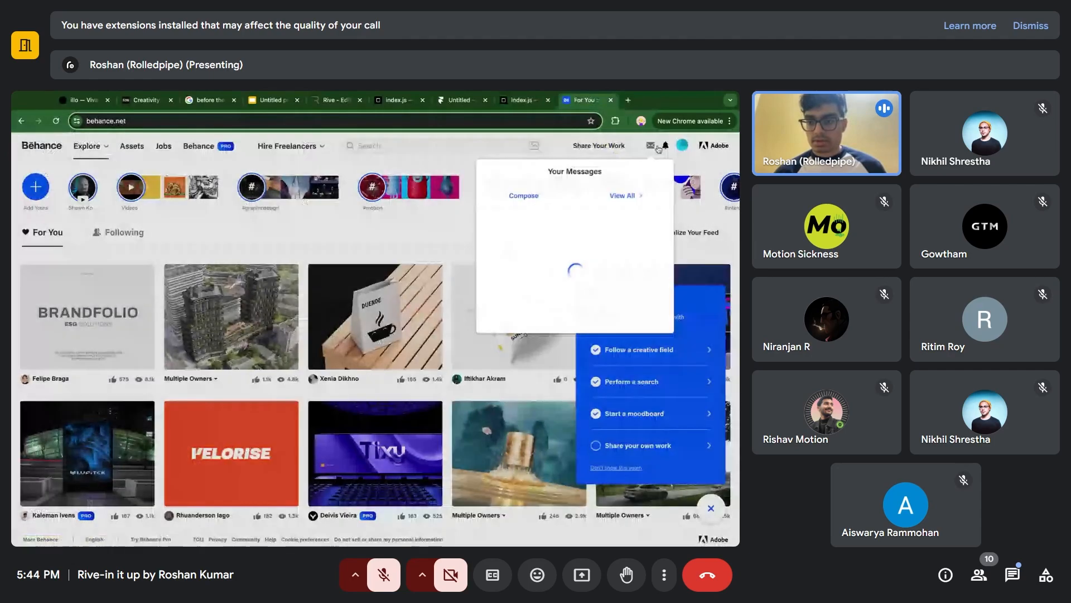
mouse_move(682, 146)
click(610, 291)
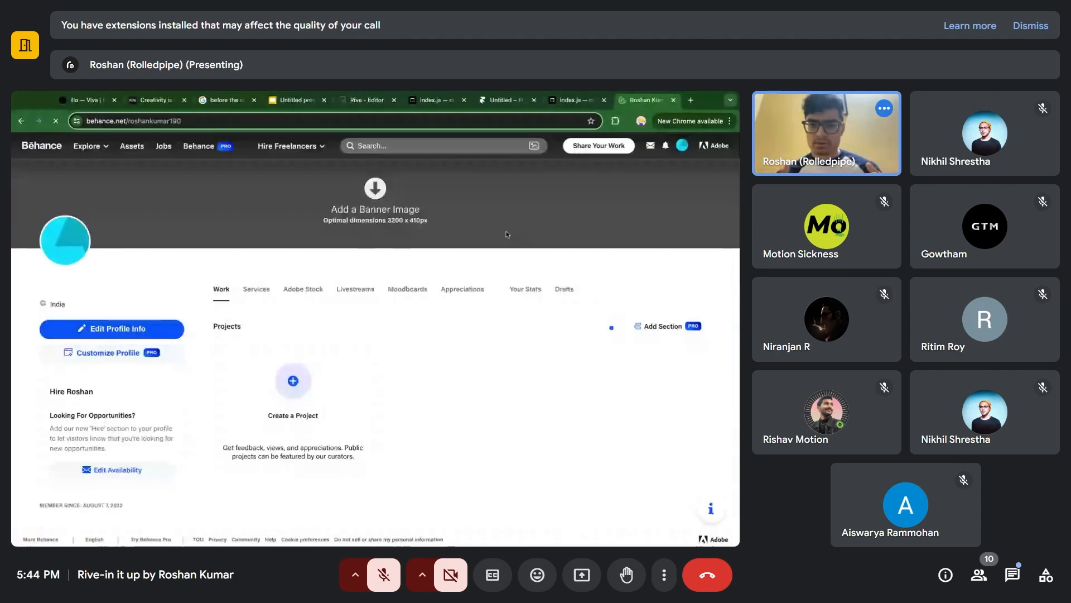
scroll(304, 366, down, 3)
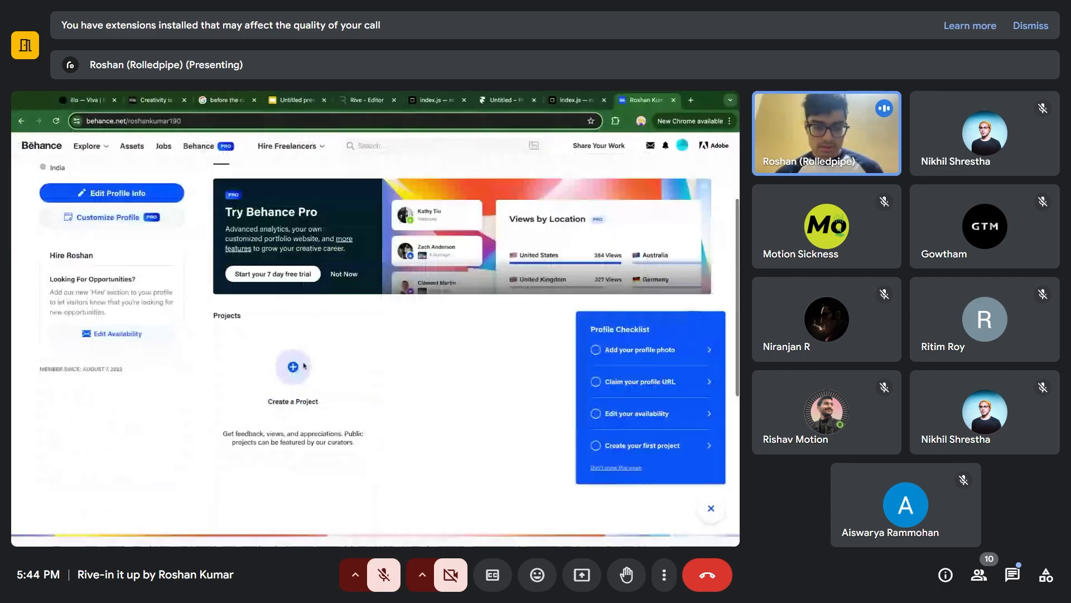
click(303, 407)
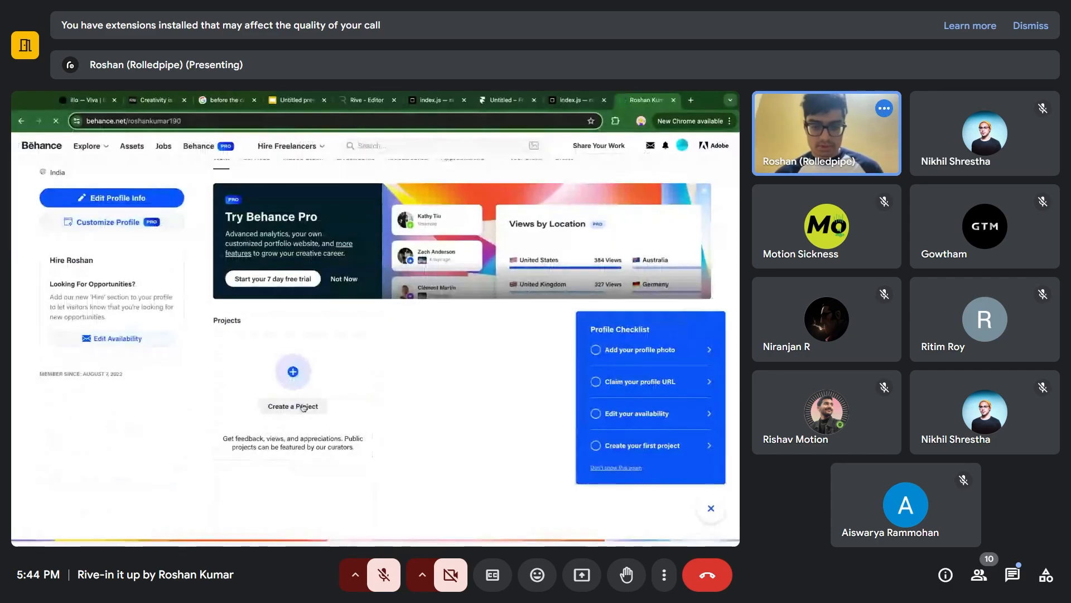
Switch to the Rive editor and create a new share link for the vase 01 artboard with State Machine 1.
click(527, 102)
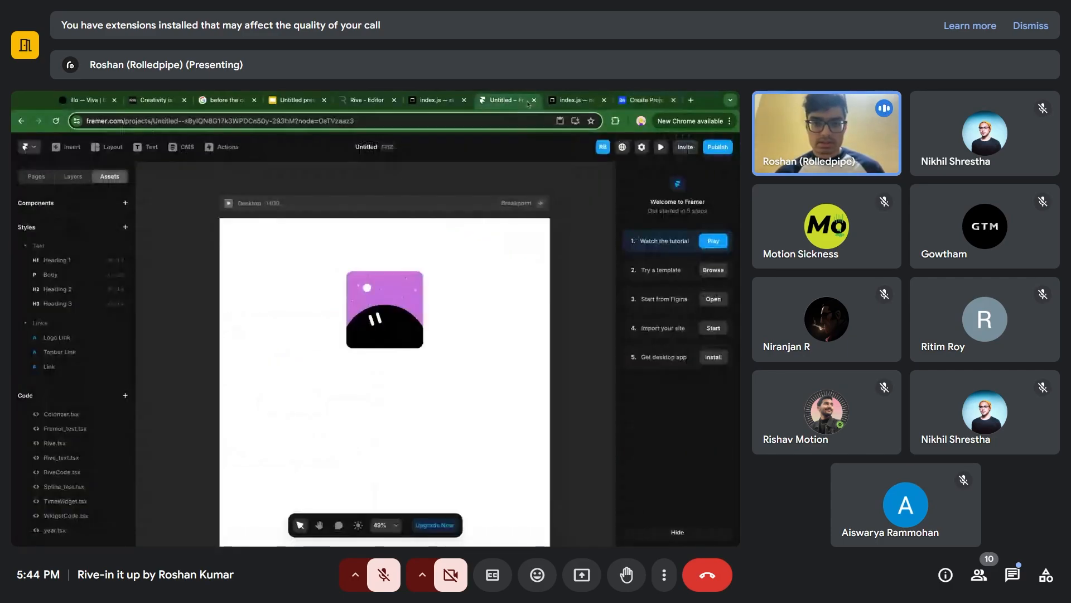
click(366, 100)
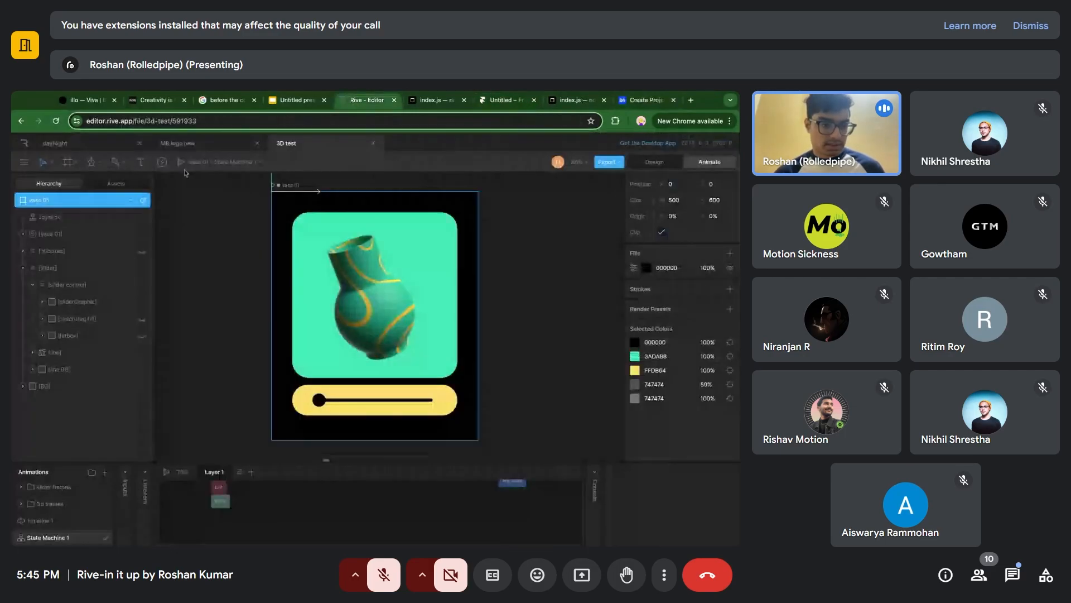
click(24, 162)
click(72, 259)
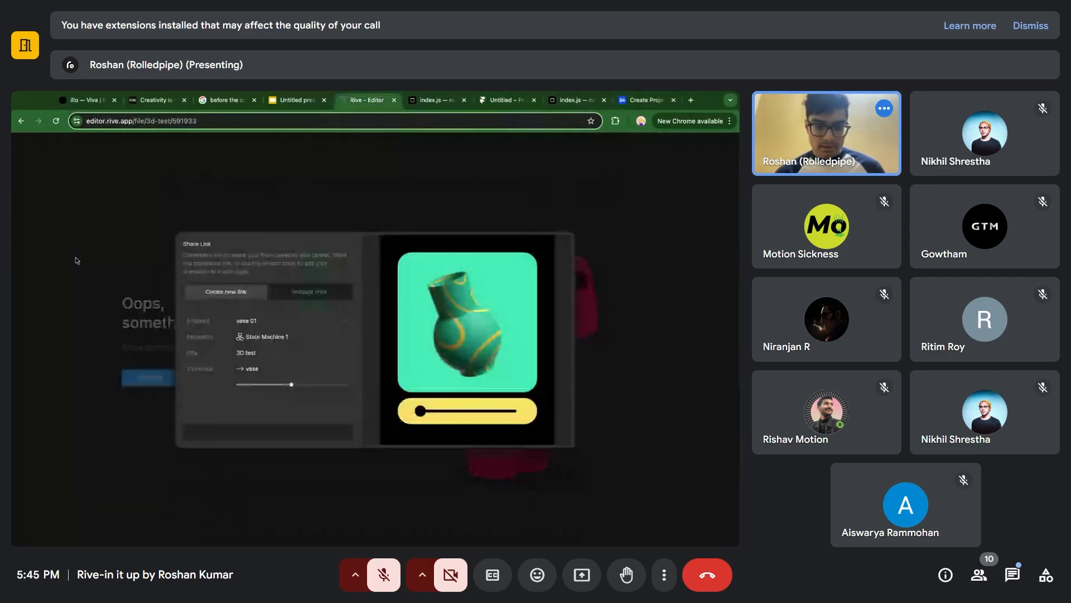
click(290, 431)
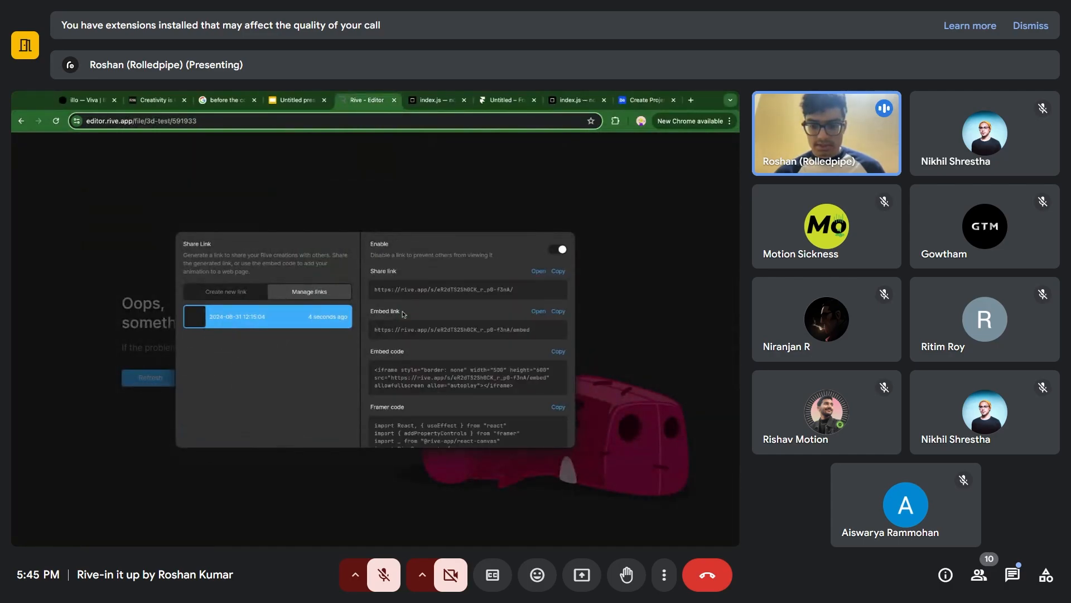
Review the new share link's options and copy its iframe embed code.
scroll(397, 319, down, 3)
scroll(397, 319, up, 3)
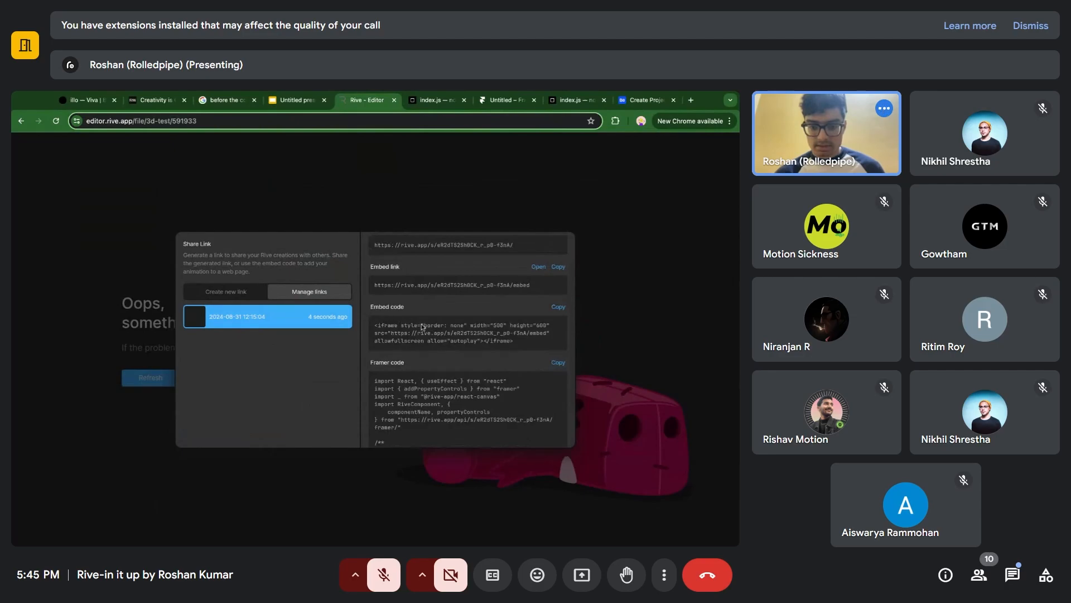
click(558, 307)
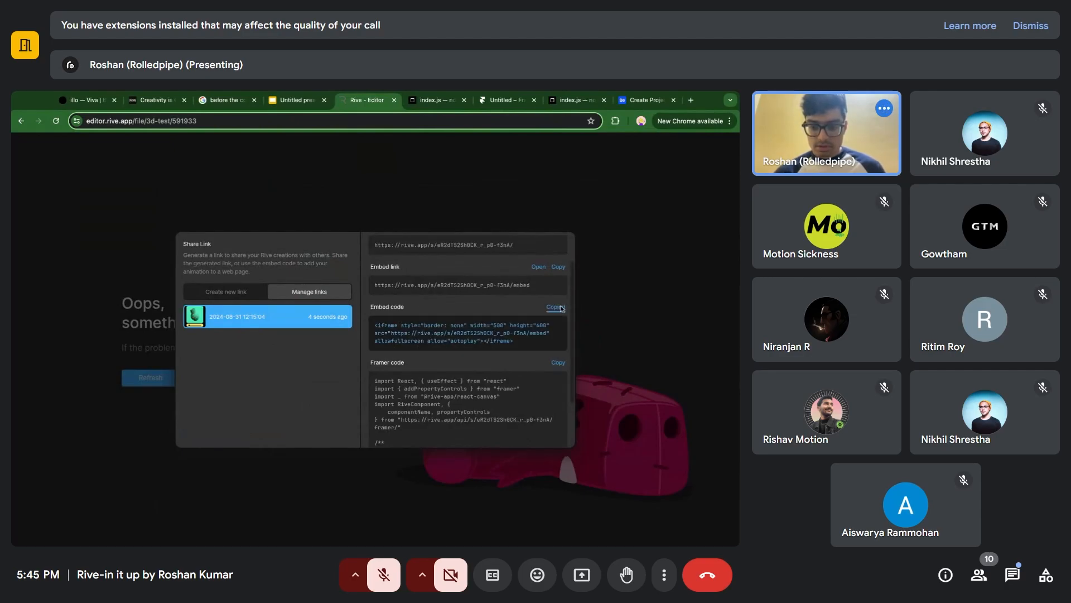
scroll(558, 307, down, 1)
Switch to the Behance project editor, embed the vase animation with the copied iframe code, and check it on the page.
click(642, 102)
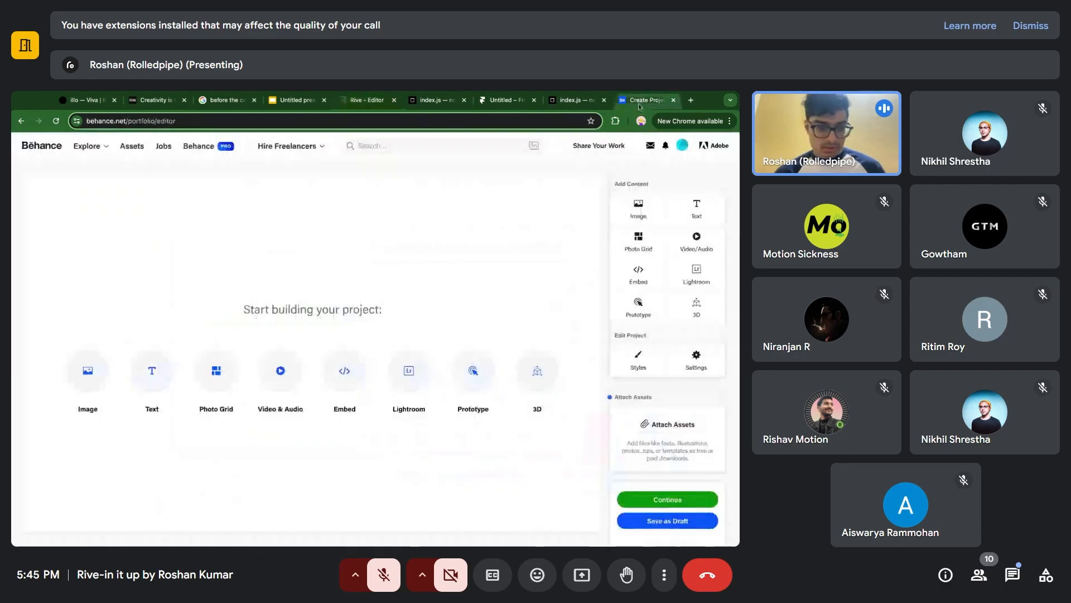
click(332, 376)
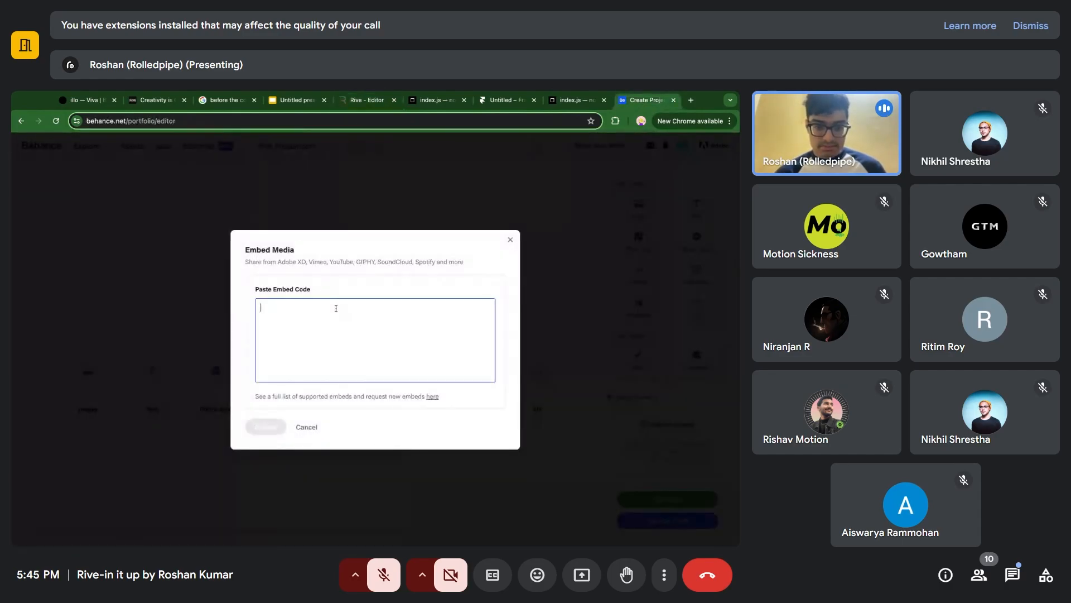
key(ctrl+v)
click(271, 435)
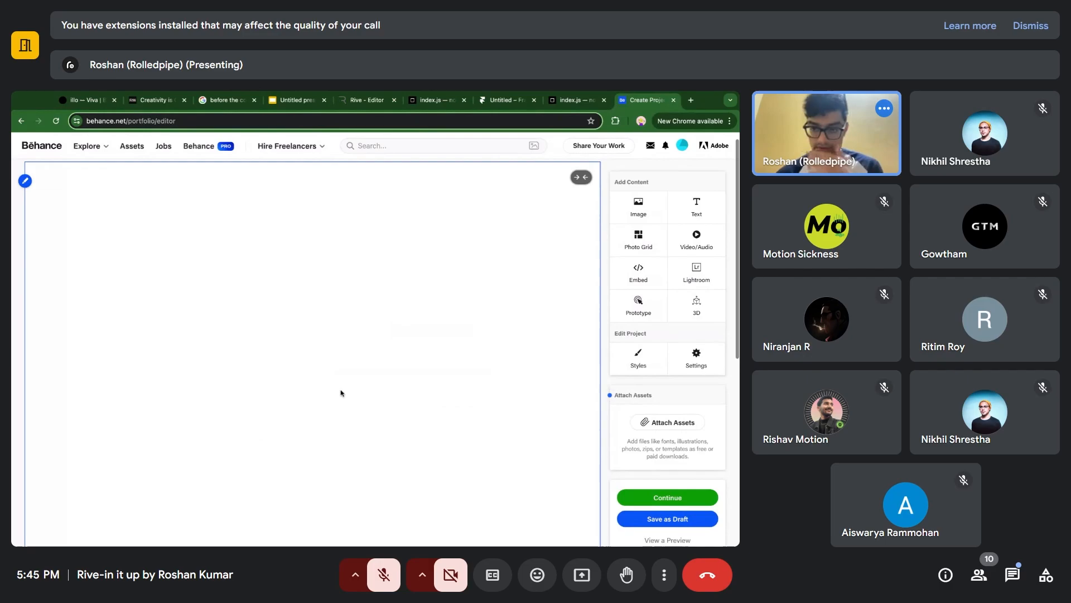
scroll(341, 392, down, 3)
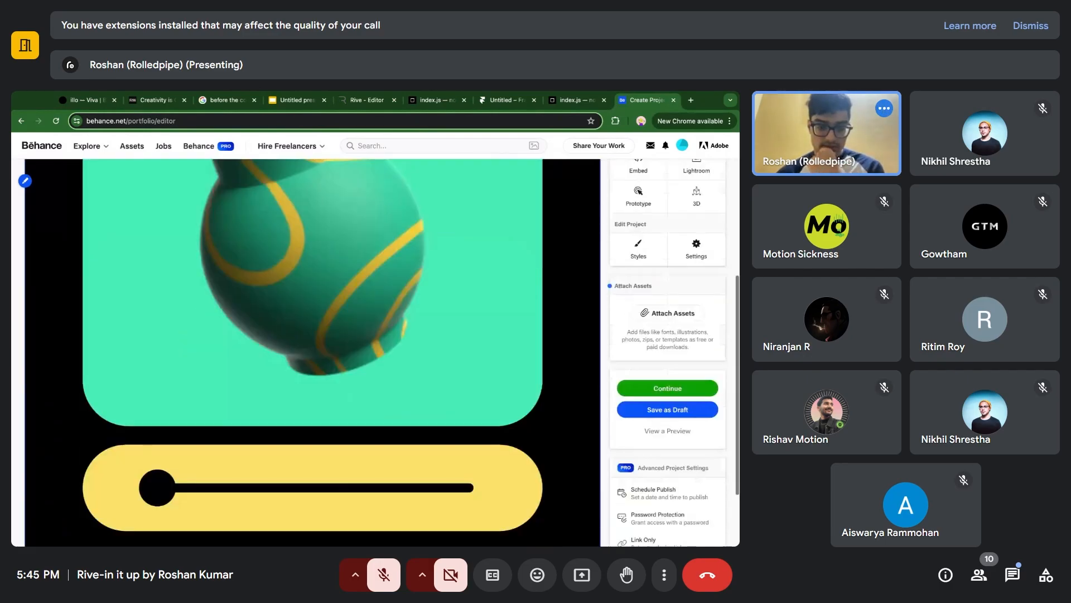